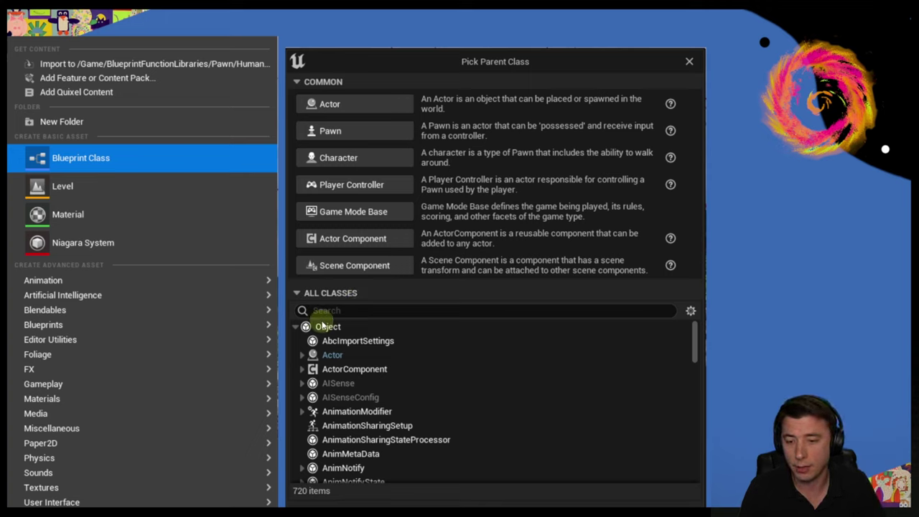
Advance to the 'Gameplay Ability Inheritance' slide showing the Fire, Earth, Air and Water branches.
{"action": "left_click", "coordinate": [330, 355]}
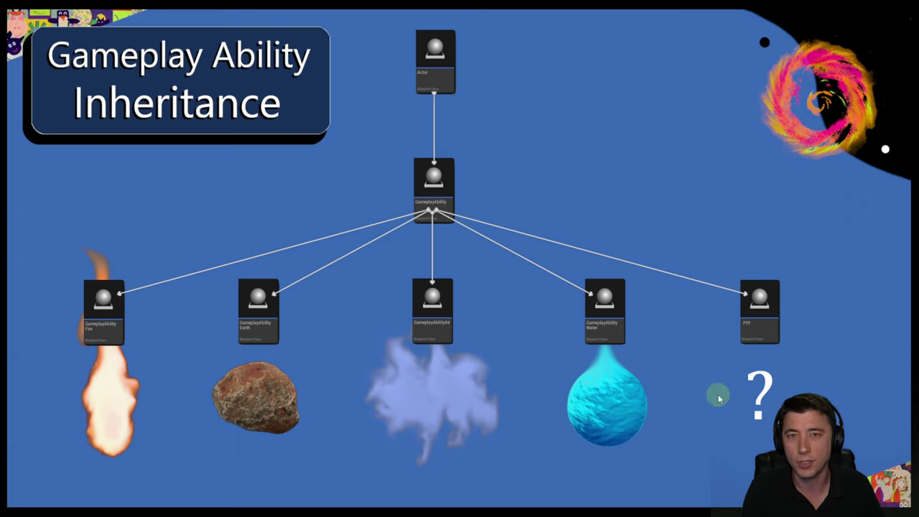
Move past the Key Concepts slide back to the editor's ThirdPersonMap level.
{"action": "key", "text": "Right"}
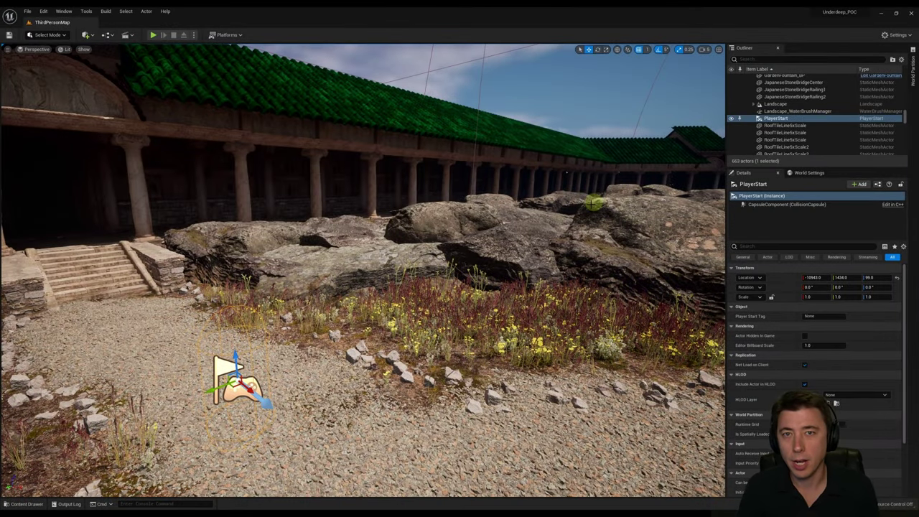
Create a 'GameplayAbilities' folder inside the Blueprints content folder.
{"action": "left_click", "coordinate": [28, 504]}
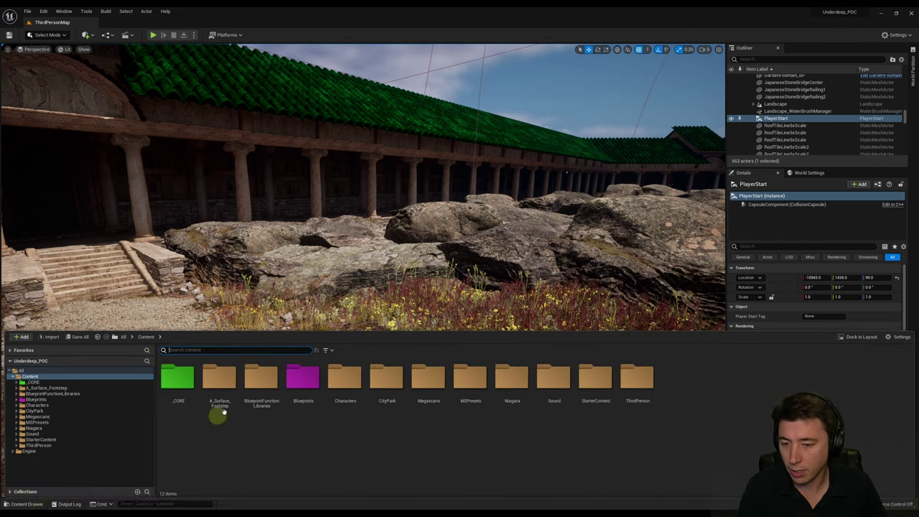
{"action": "double_click", "coordinate": [300, 375]}
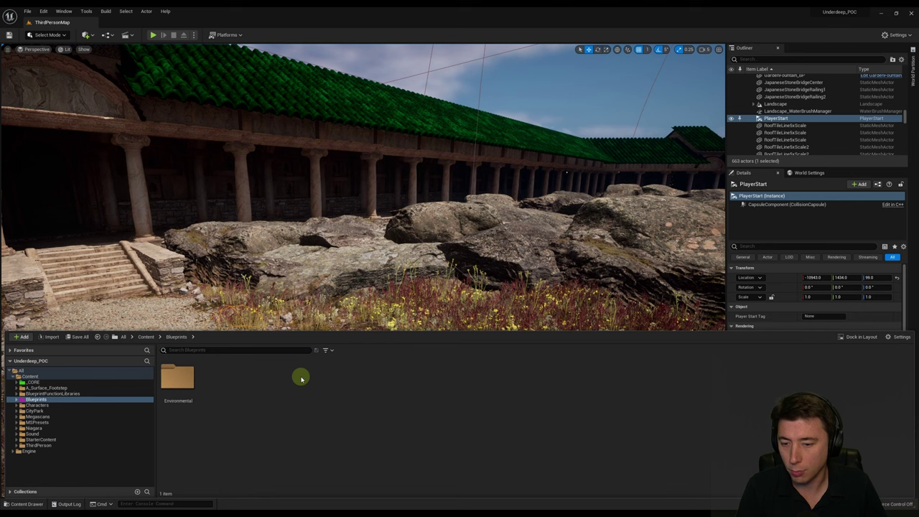
{"action": "right_click", "coordinate": [221, 379]}
{"action": "left_click", "coordinate": [266, 163]}
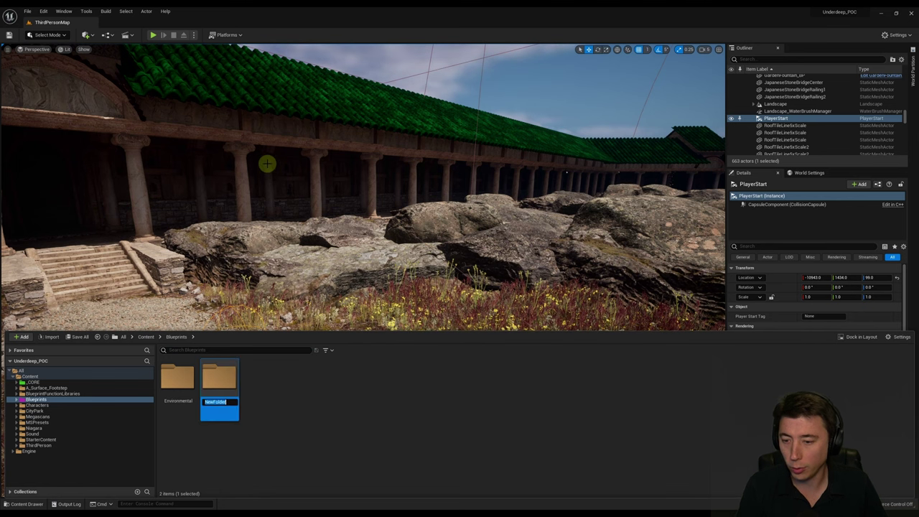
{"action": "type", "text": "GameplayAbilities"}
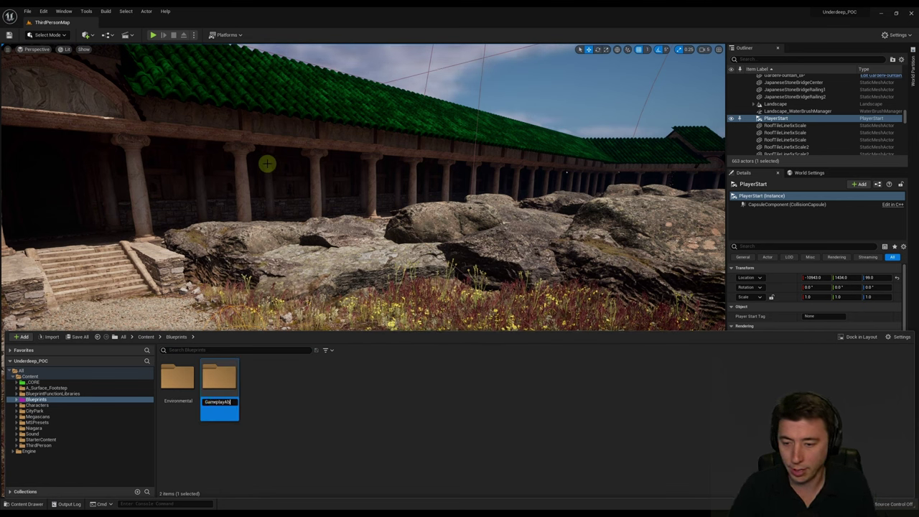
{"action": "key", "text": "Return"}
Inside GameplayAbilities, create an Actor-based Blueprint class named GameplayAbility.
{"action": "double_click", "coordinate": [223, 377]}
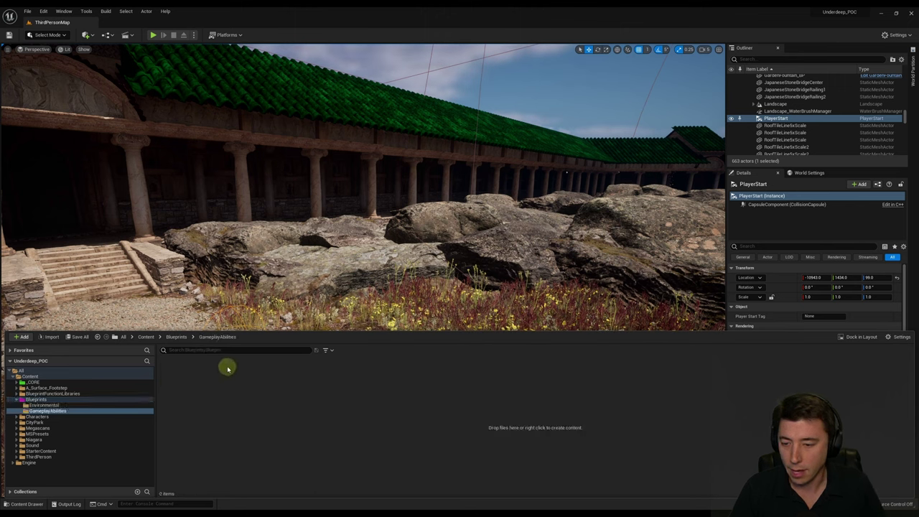
{"action": "right_click", "coordinate": [199, 377]}
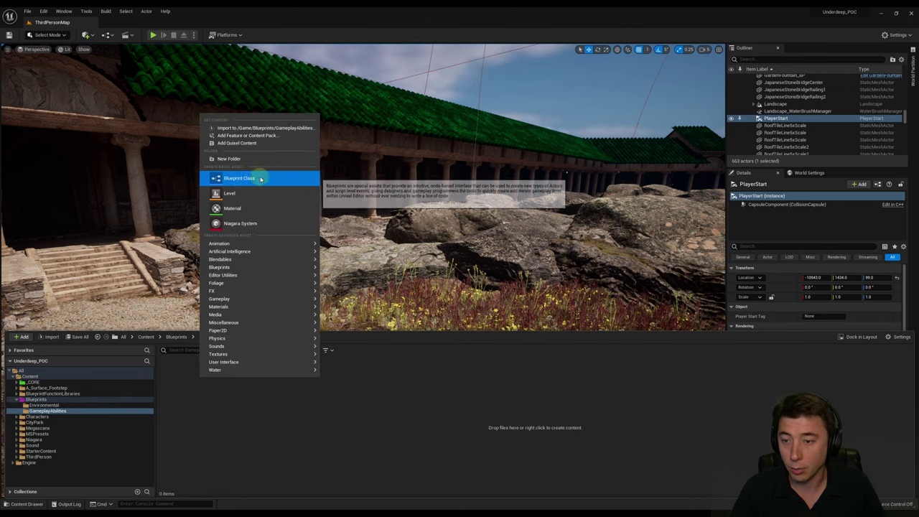
{"action": "left_click", "coordinate": [253, 179]}
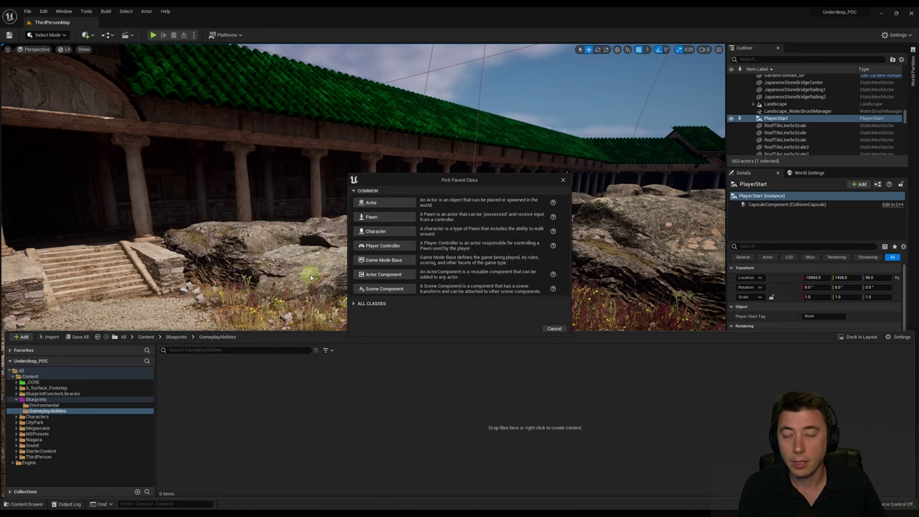
{"action": "left_click", "coordinate": [379, 204]}
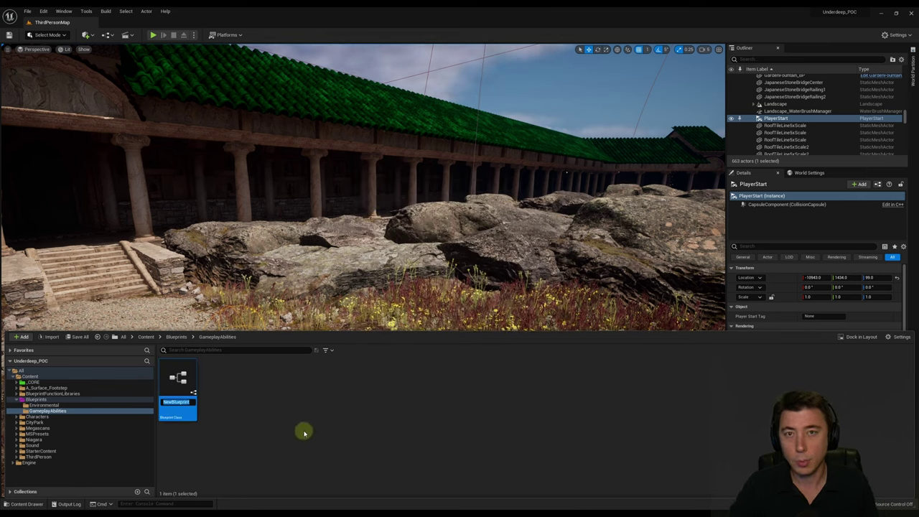
{"action": "type", "text": "Gam"}
{"action": "type", "text": "eplayAbility"}
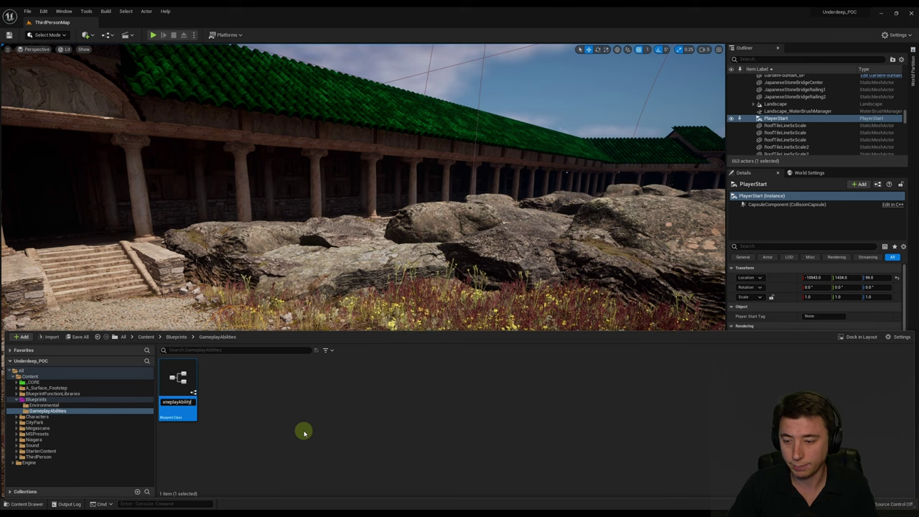
{"action": "left_click", "coordinate": [222, 379]}
{"action": "right_click", "coordinate": [229, 381]}
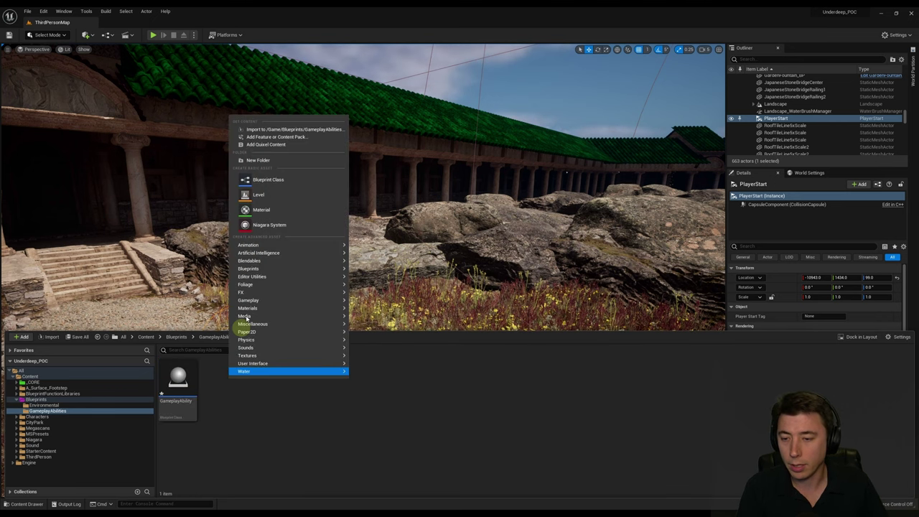
Create a Blueprint named GameplayAbilityFire with GameplayAbility as its parent class.
{"action": "left_click", "coordinate": [266, 179]}
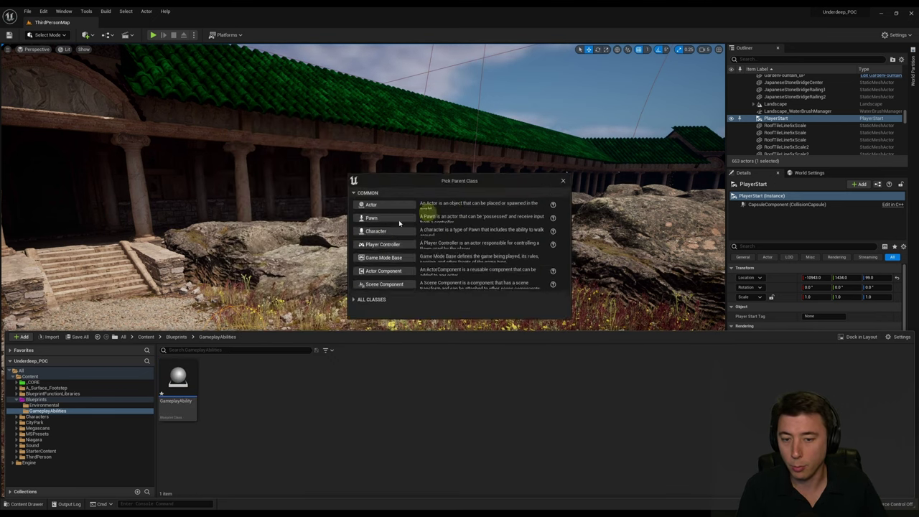
{"action": "left_click", "coordinate": [355, 304]}
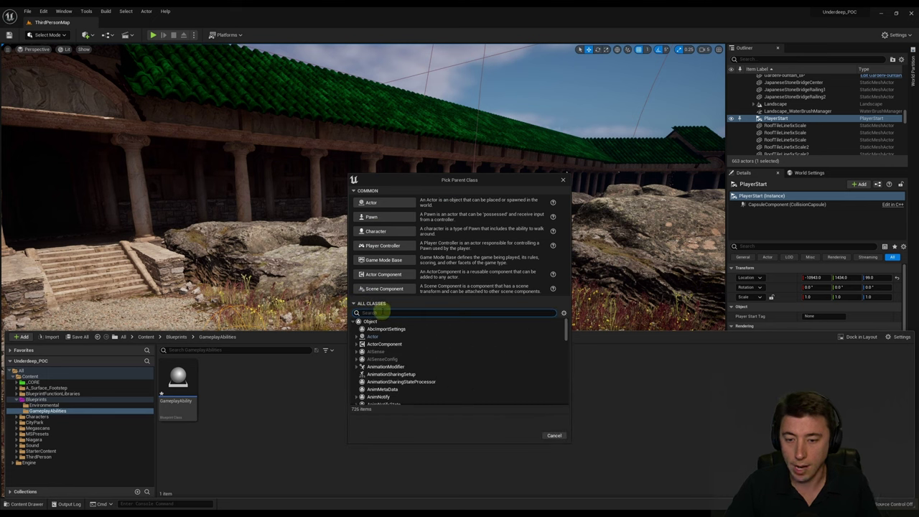
{"action": "type", "text": "GameplayAbility"}
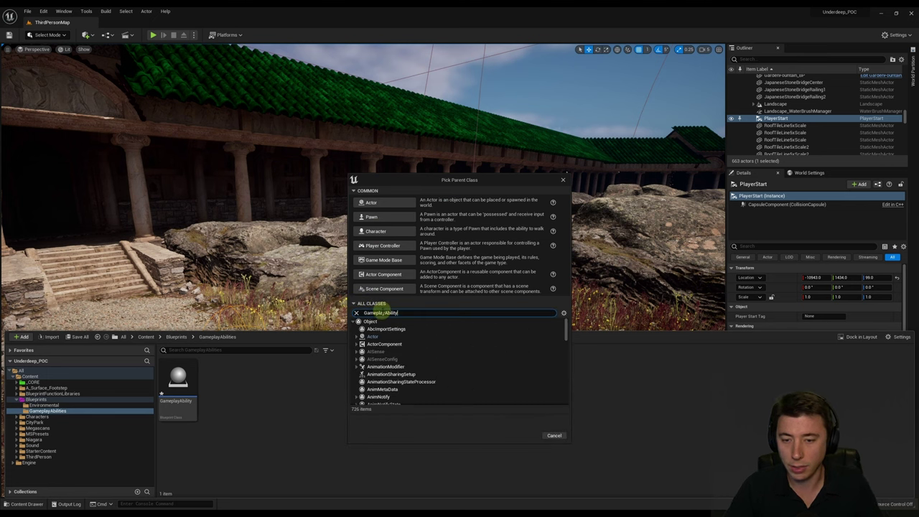
{"action": "left_click", "coordinate": [386, 337]}
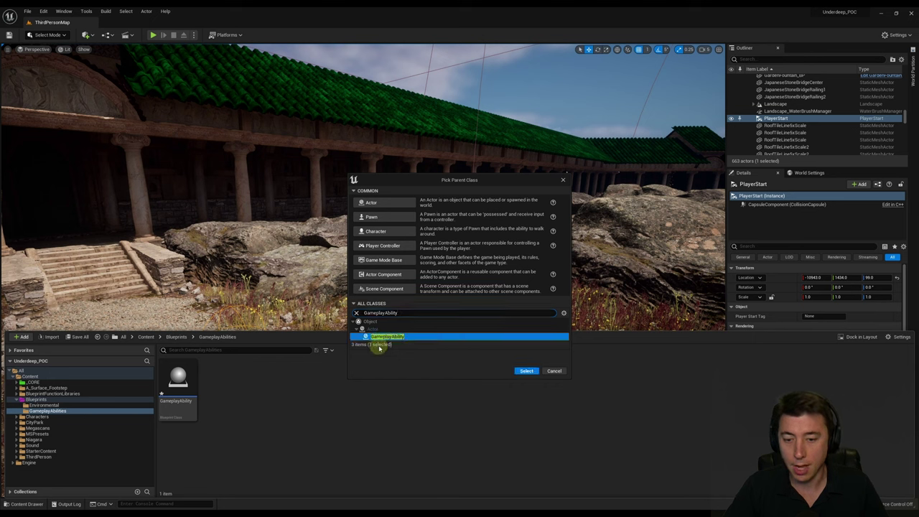
{"action": "left_click", "coordinate": [524, 370]}
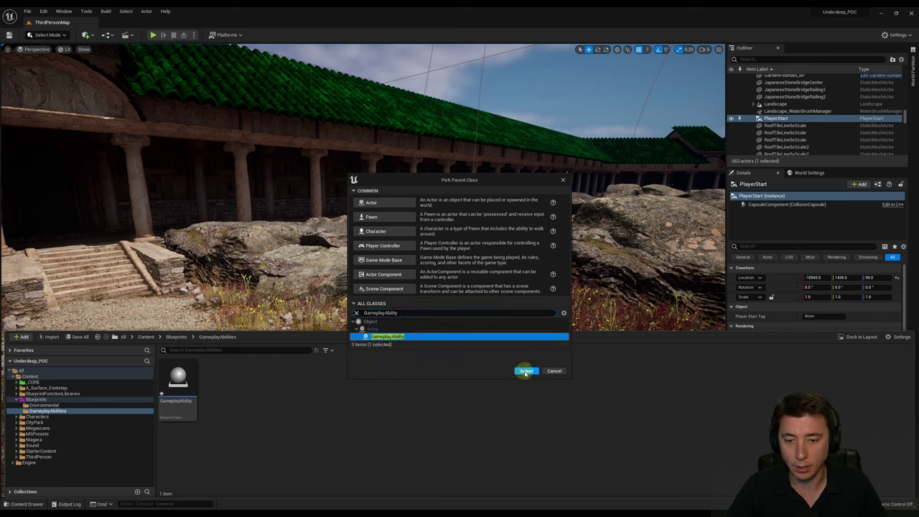
{"action": "type", "text": "GameplayAbilityFire"}
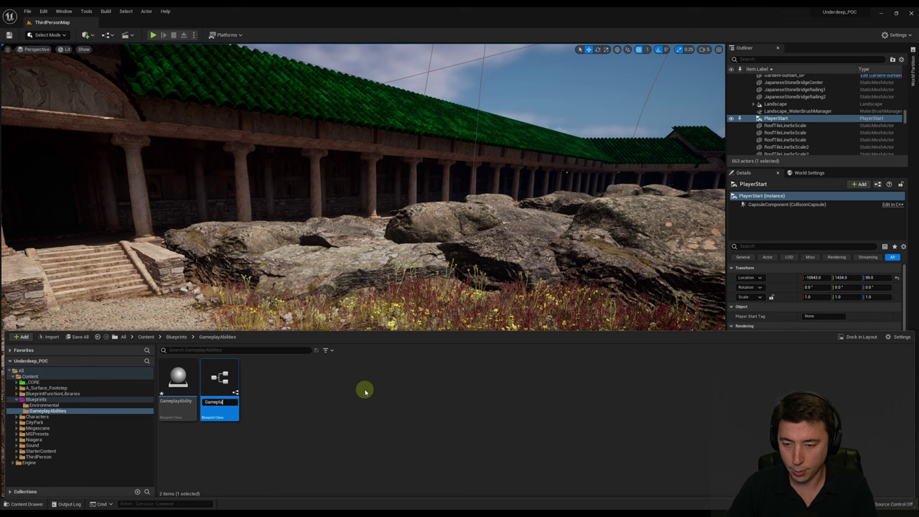
{"action": "key", "text": "Return"}
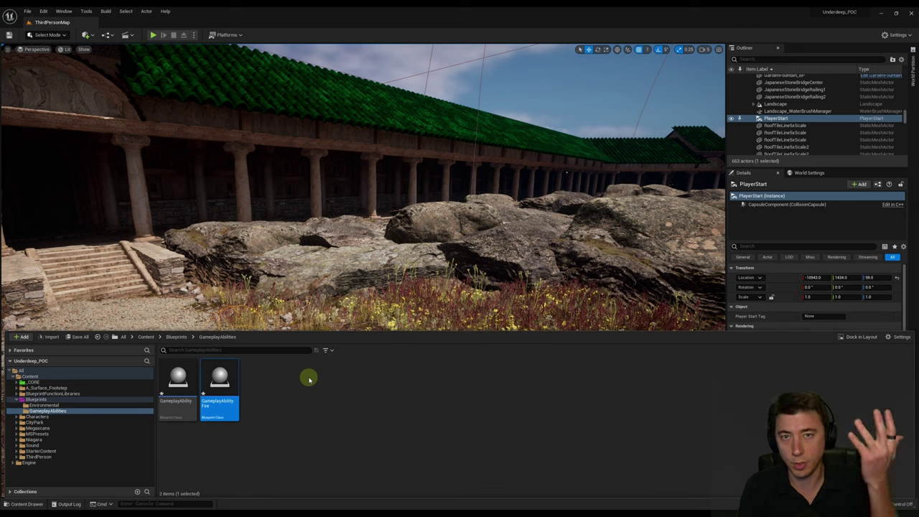
{"action": "left_click", "coordinate": [275, 388]}
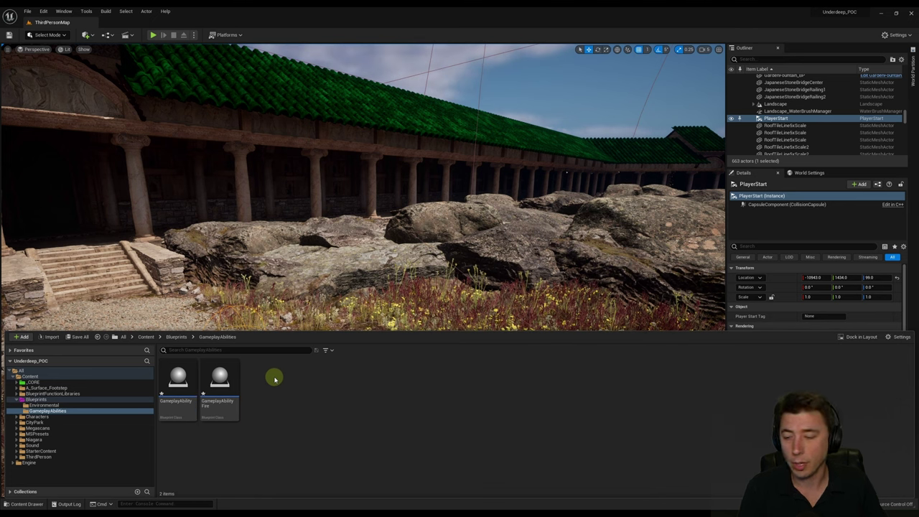
Head back toward the top-level Content folder through the Content Browser breadcrumb.
{"action": "mouse_move", "coordinate": [225, 374]}
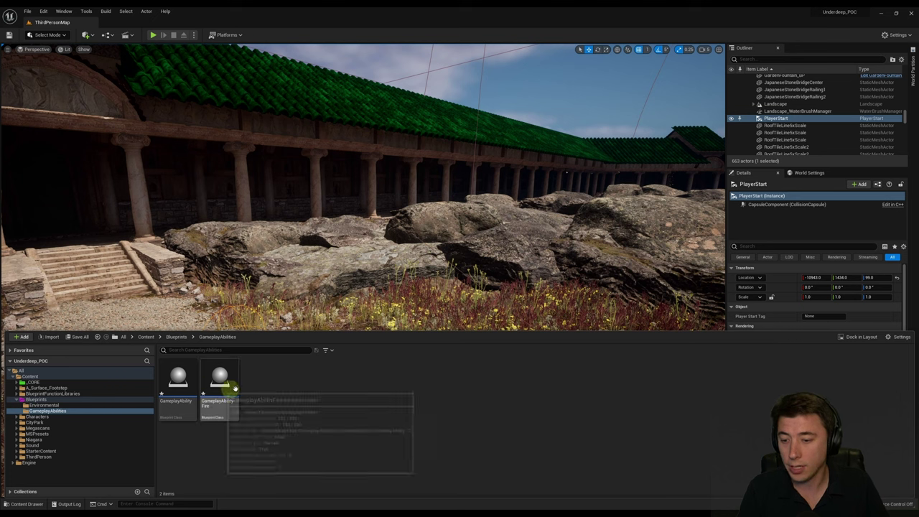
Open BP_ThirdPersonCharacter from the _CORE folder.
{"action": "left_click", "coordinate": [147, 336]}
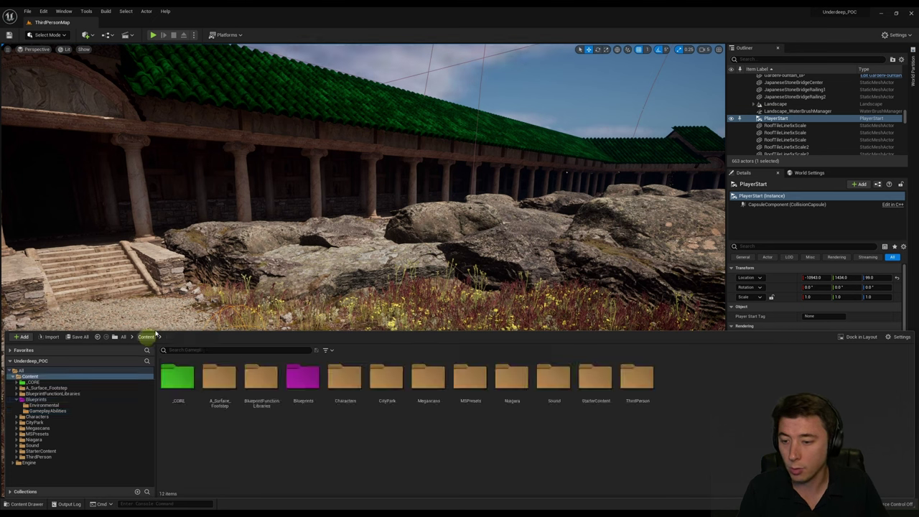
{"action": "double_click", "coordinate": [178, 380]}
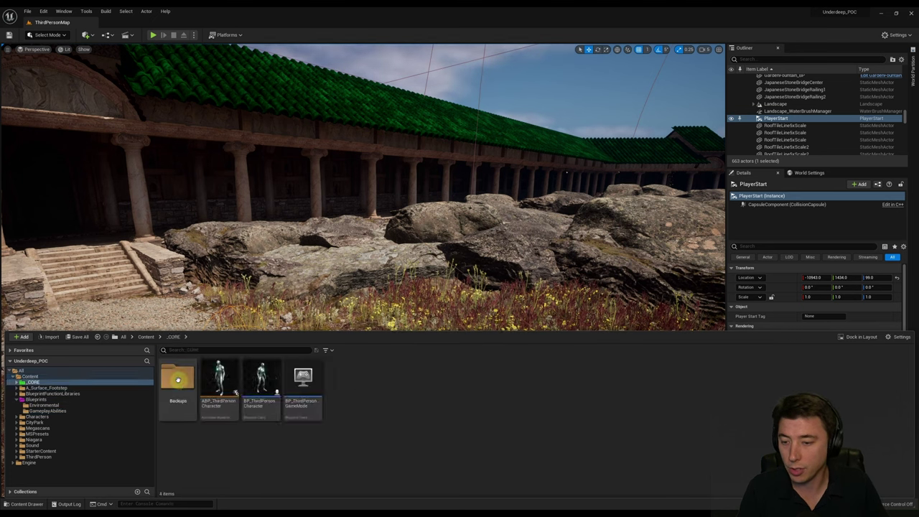
{"action": "double_click", "coordinate": [260, 379]}
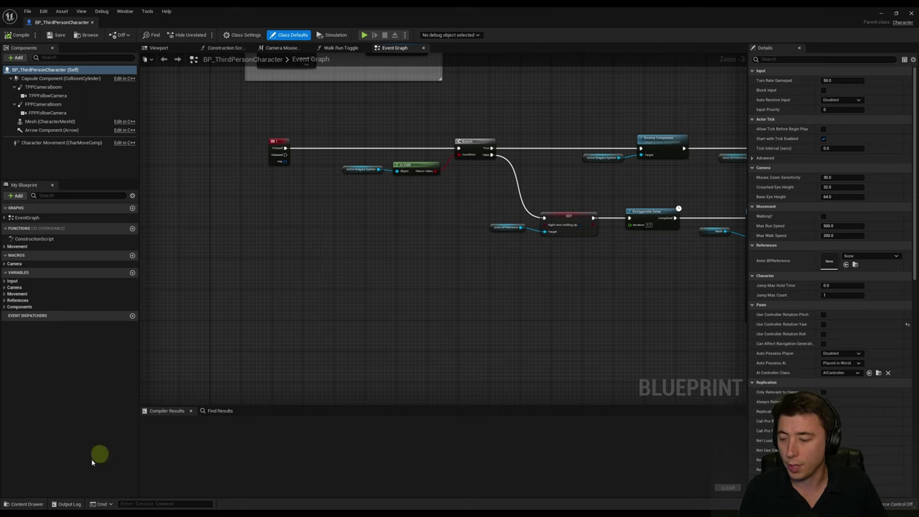
Open the GameplayAbility blueprint from Blueprints/GameplayAbilities.
{"action": "left_click", "coordinate": [27, 503]}
{"action": "left_click", "coordinate": [152, 337]}
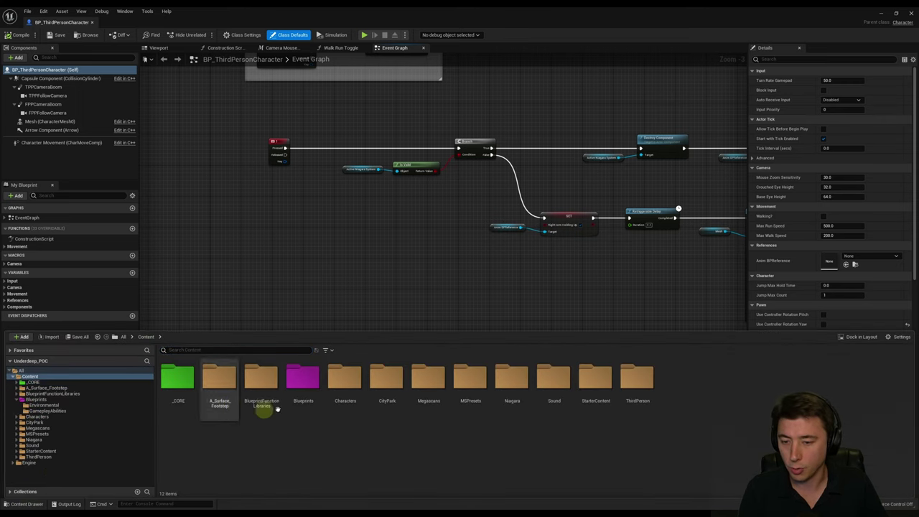
{"action": "double_click", "coordinate": [304, 387]}
{"action": "double_click", "coordinate": [216, 384]}
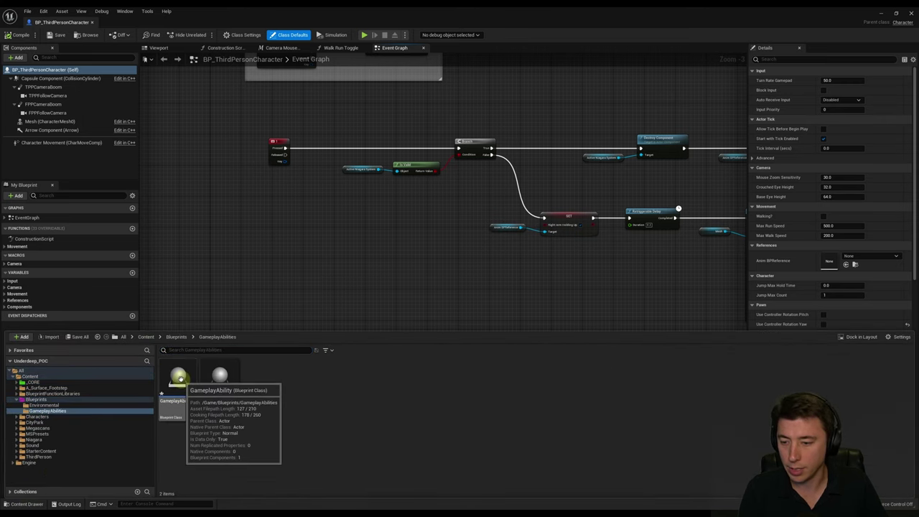
{"action": "double_click", "coordinate": [178, 384]}
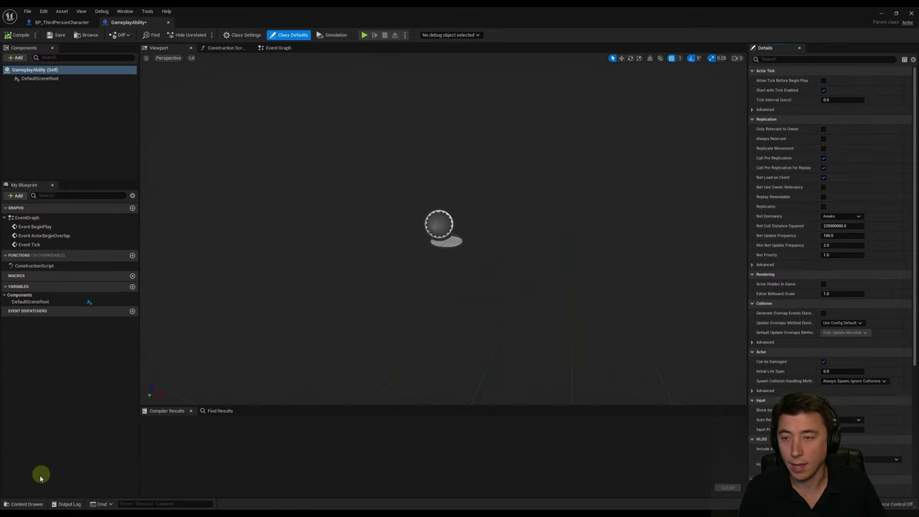
Open GameplayAbilityFire as well and return to the character's Event Graph.
{"action": "left_click", "coordinate": [26, 503]}
{"action": "left_click", "coordinate": [215, 384]}
{"action": "double_click", "coordinate": [215, 384]}
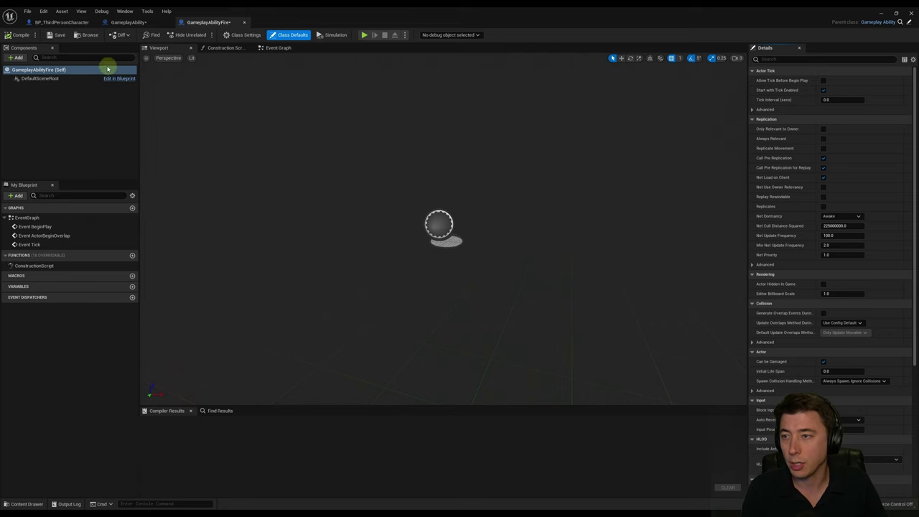
{"action": "left_click", "coordinate": [70, 22]}
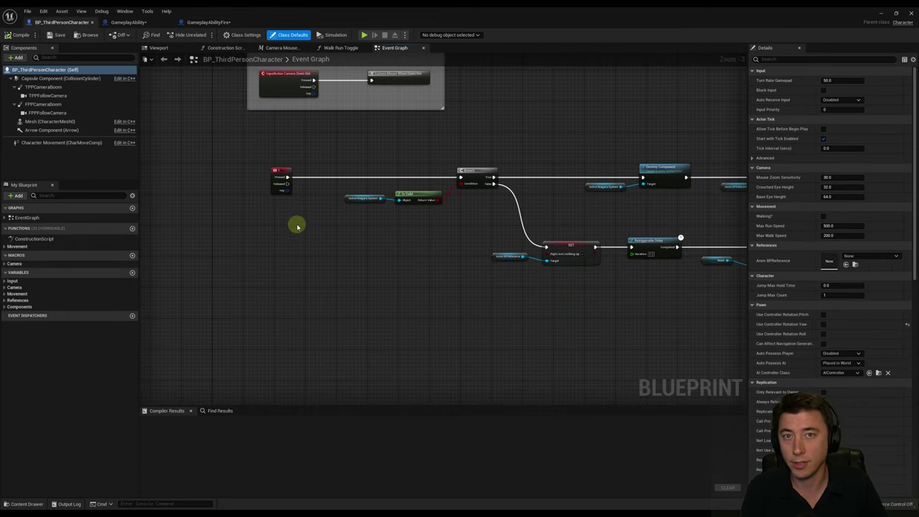
{"action": "scroll", "coordinate": [308, 226], "scroll_direction": "up", "scroll_amount": 2}
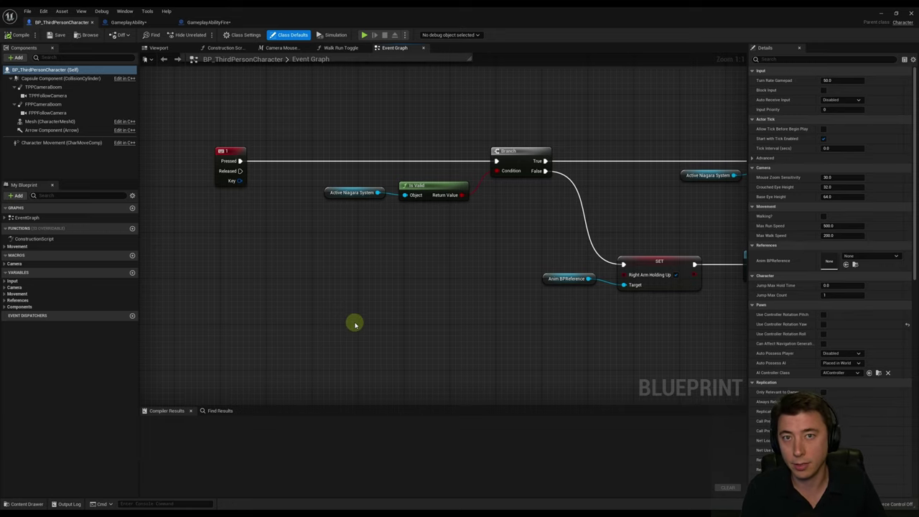
{"action": "right_click_drag", "start_coordinate": [355, 324], "coordinate": [300, 278]}
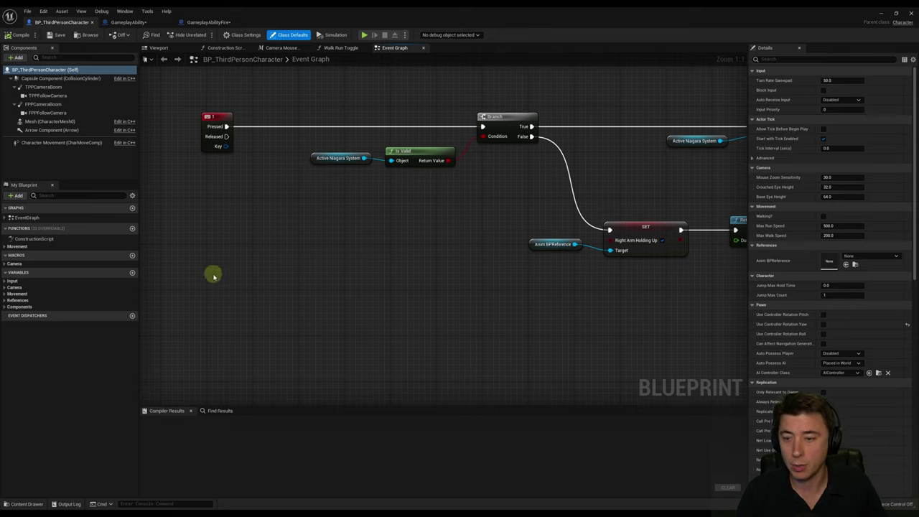
{"action": "right_click_drag", "start_coordinate": [215, 279], "coordinate": [324, 236]}
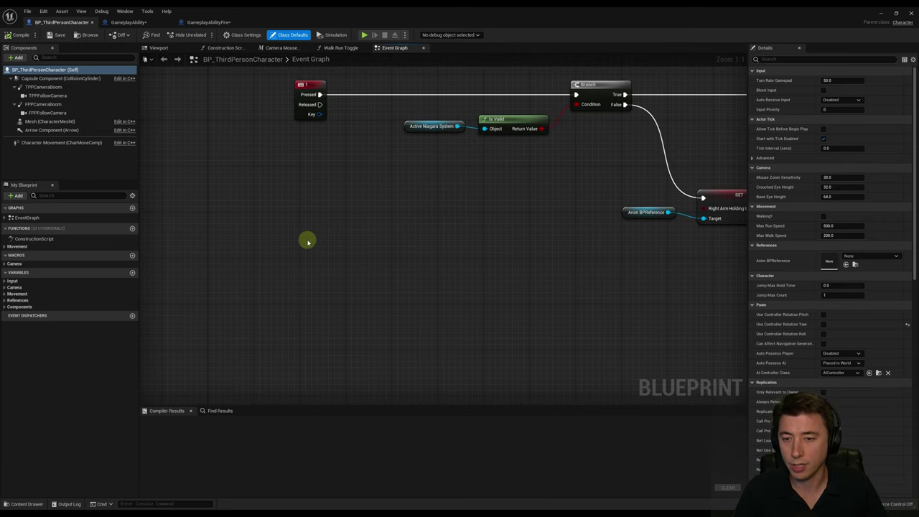
Add a Keyboard '2' key event node below the key-1 logic in the character graph.
{"action": "right_click", "coordinate": [307, 241]}
{"action": "type", "text": "keyboard 2"}
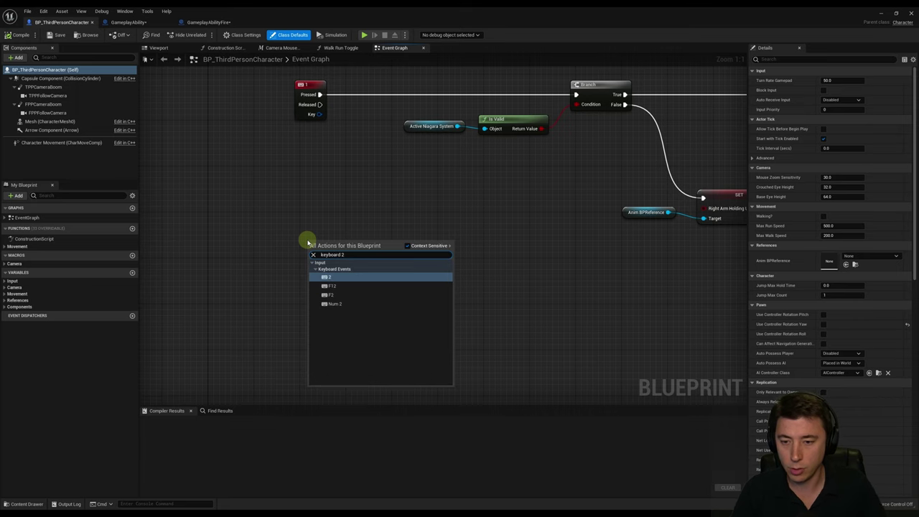
{"action": "left_click", "coordinate": [331, 275]}
{"action": "right_click_drag", "start_coordinate": [438, 217], "coordinate": [316, 270]}
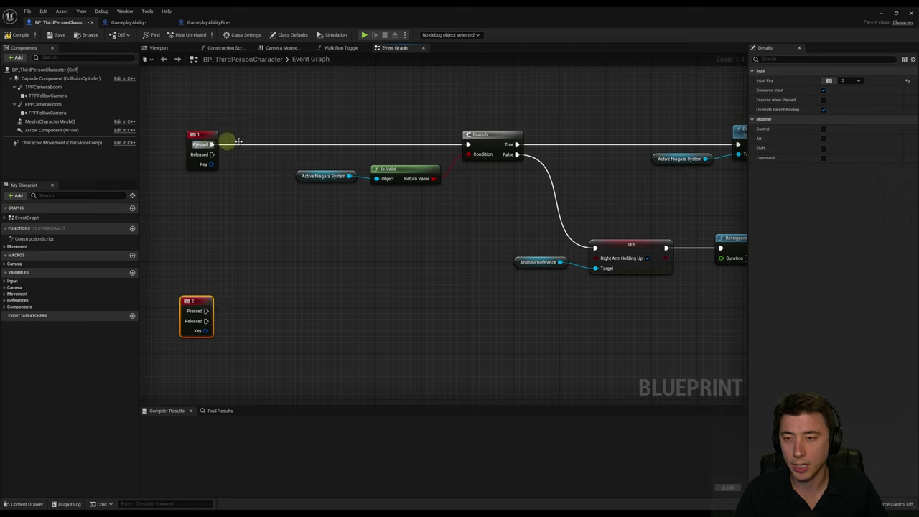
{"action": "right_click_drag", "start_coordinate": [371, 228], "coordinate": [361, 227]}
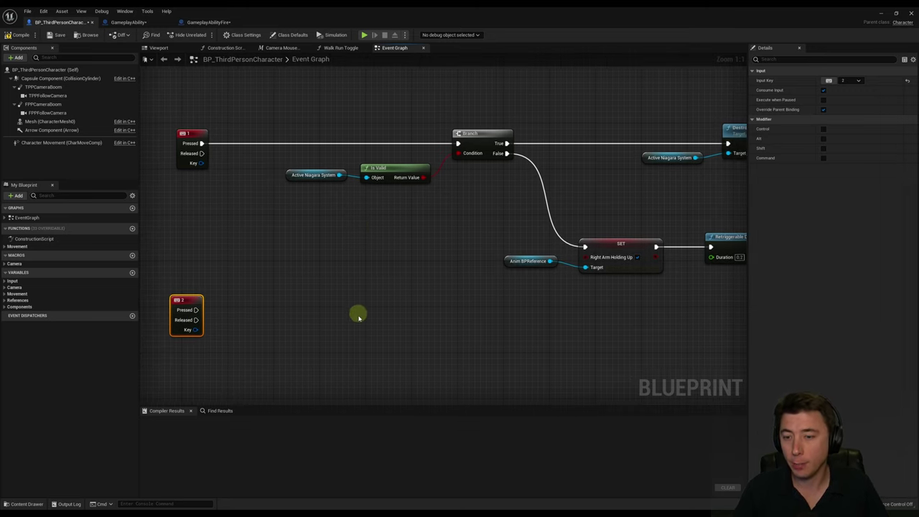
{"action": "left_click", "coordinate": [131, 22]}
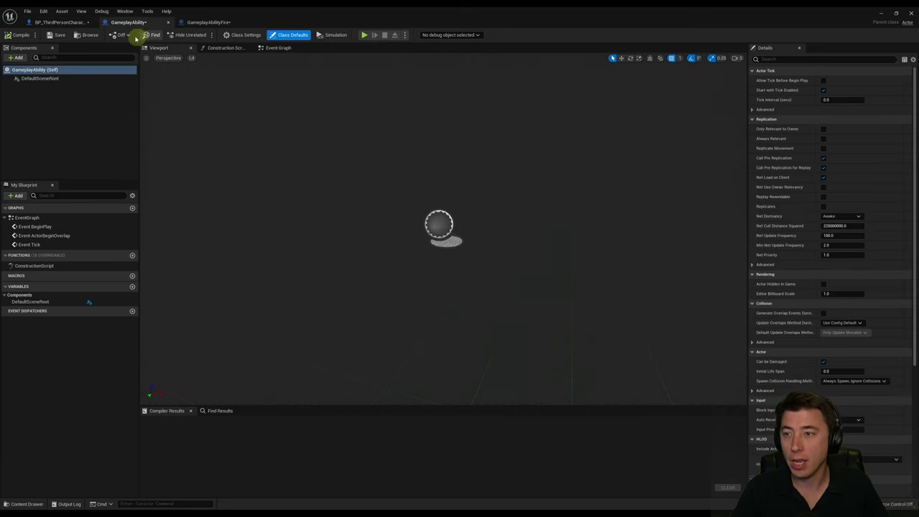
{"action": "left_click", "coordinate": [75, 22]}
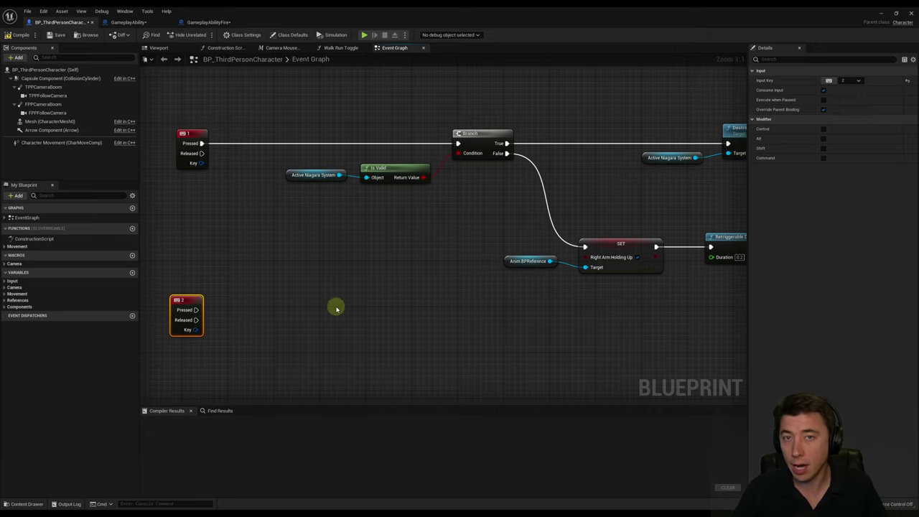
{"action": "left_click", "coordinate": [147, 23]}
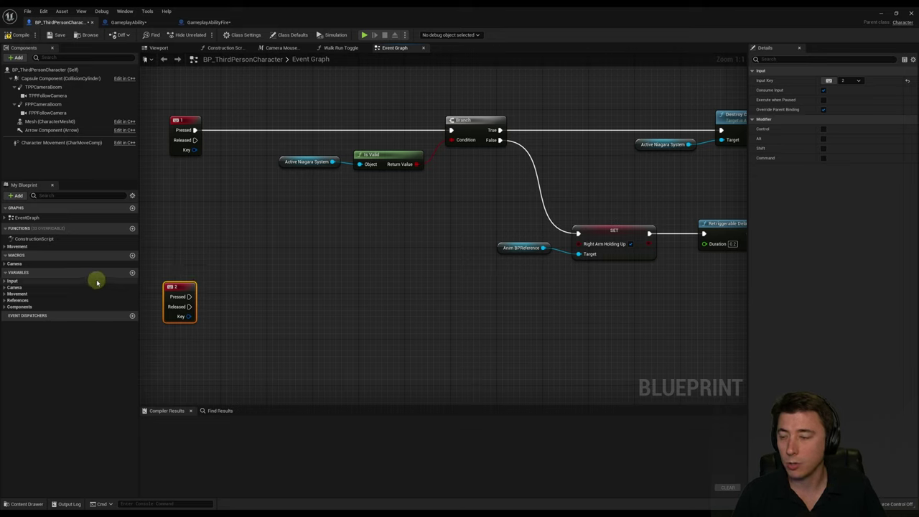
Add an ActivatedGameplayAbility variable typed Gameplay Ability Object Reference, then compile the character.
{"action": "left_click", "coordinate": [132, 272]}
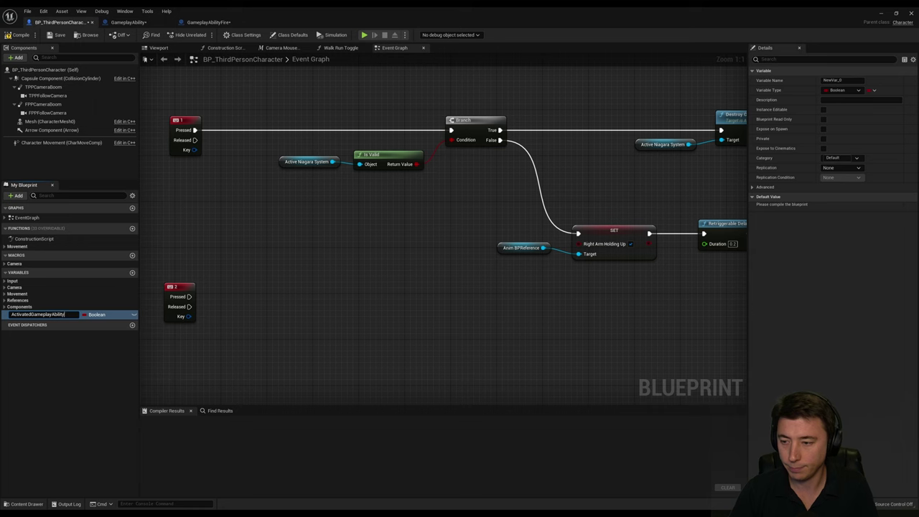
{"action": "key", "text": "Return"}
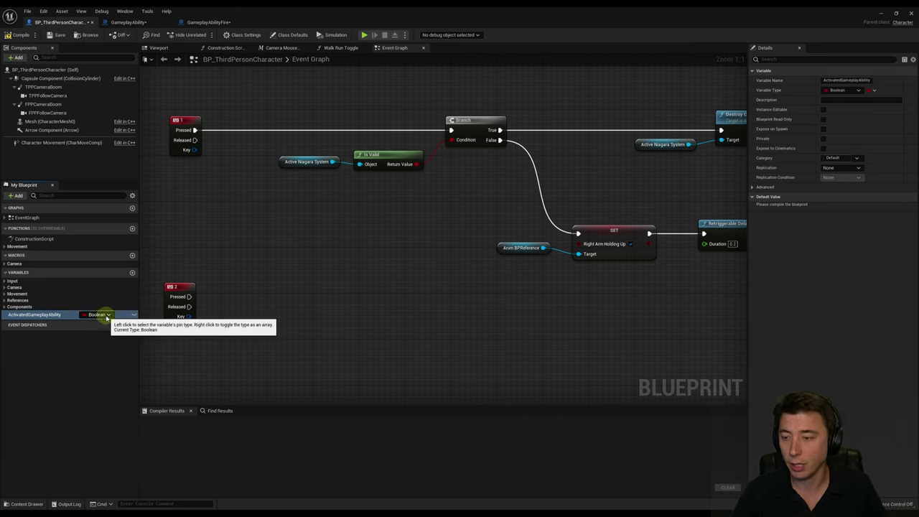
{"action": "left_click", "coordinate": [106, 317]}
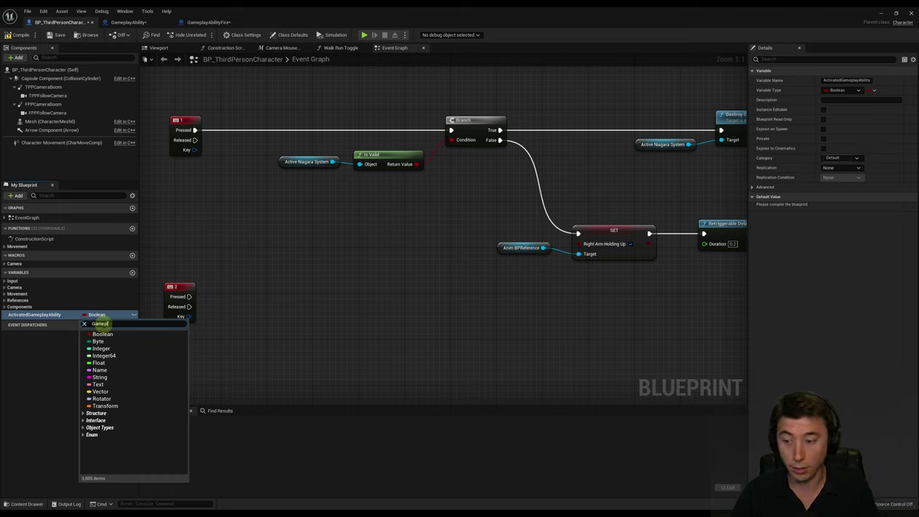
{"action": "type", "text": "GameplayAbility"}
{"action": "mouse_move", "coordinate": [133, 341]}
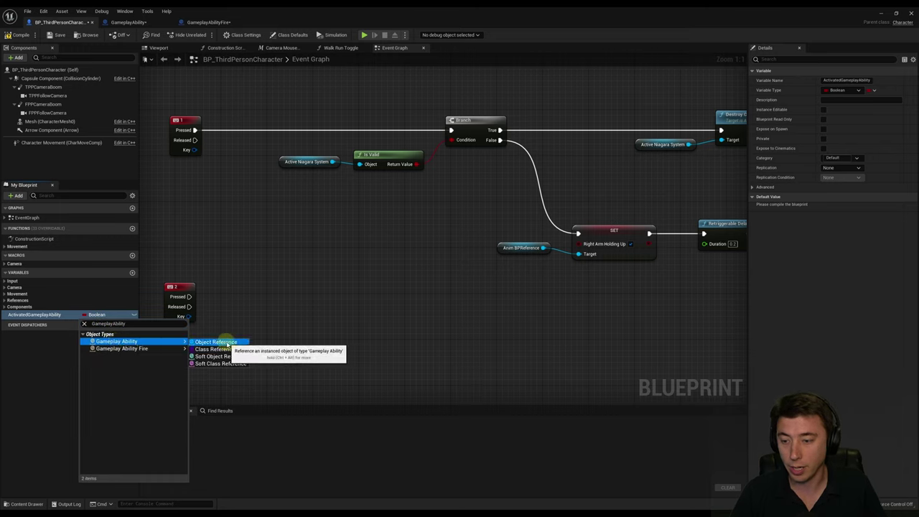
{"action": "left_click", "coordinate": [227, 343]}
{"action": "left_click", "coordinate": [18, 34]}
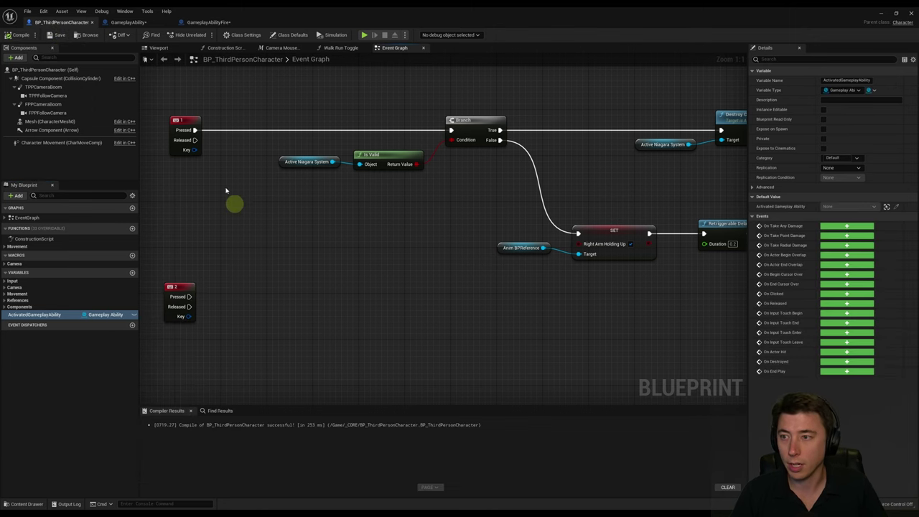
In GameplayAbility, add a float Intensity variable with Instance Editable and Expose on Spawn ticked.
{"action": "left_click", "coordinate": [129, 23]}
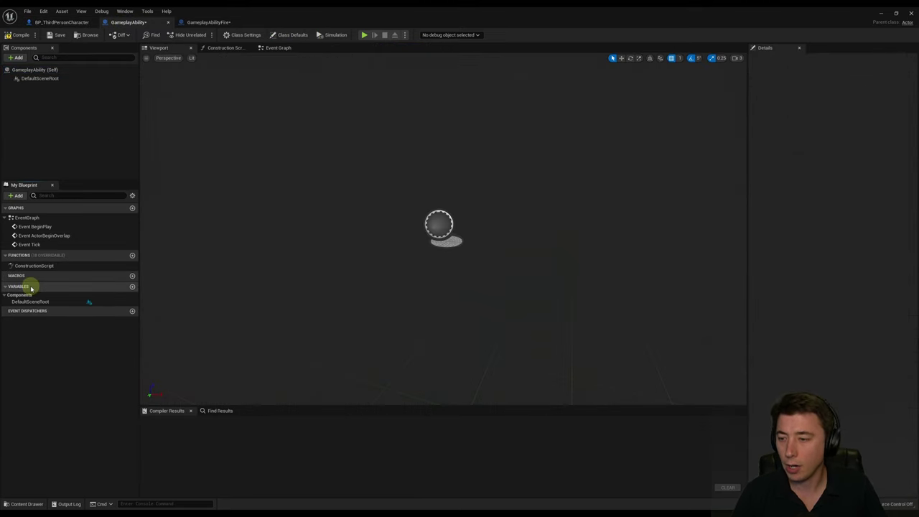
{"action": "left_click", "coordinate": [132, 287]}
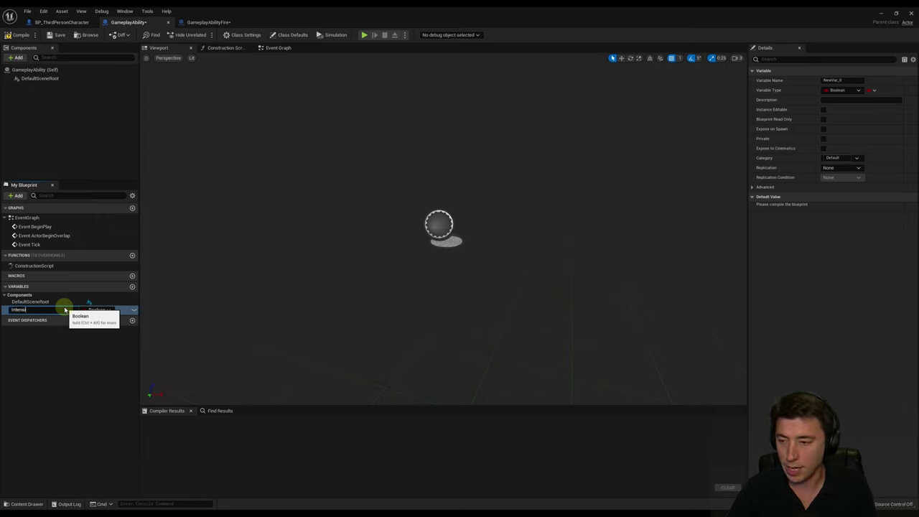
{"action": "key", "text": "Return"}
{"action": "left_click", "coordinate": [94, 309]}
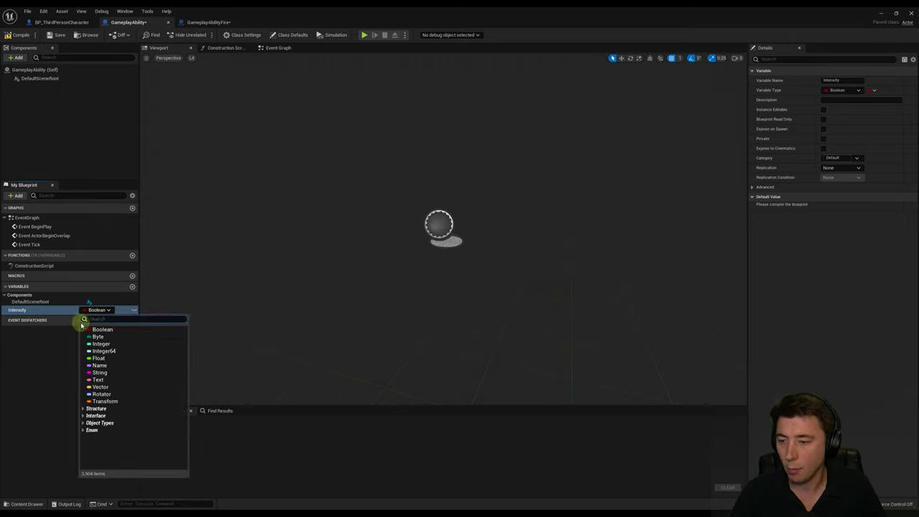
{"action": "left_click", "coordinate": [98, 358]}
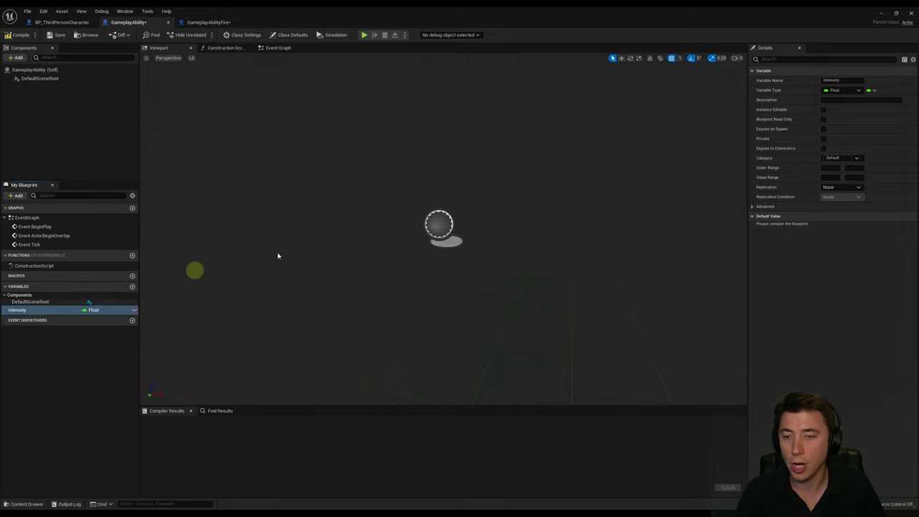
{"action": "left_click", "coordinate": [823, 110]}
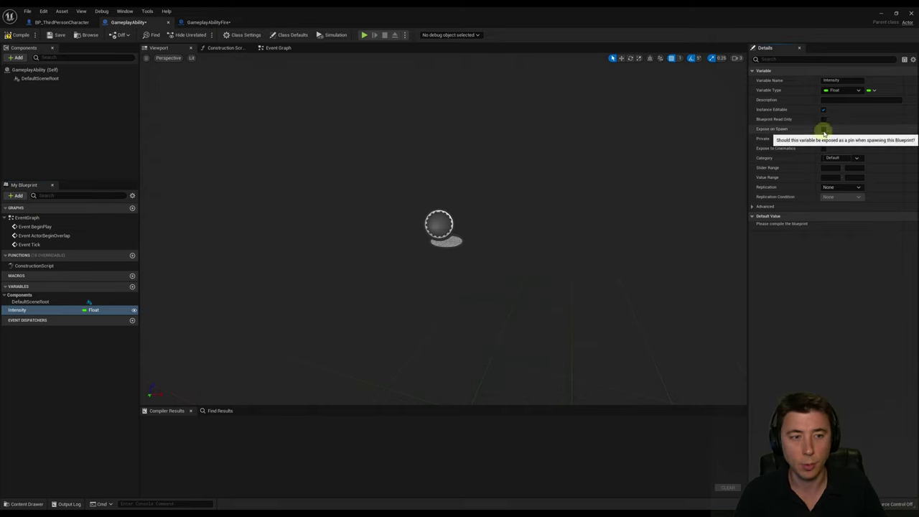
{"action": "left_click", "coordinate": [822, 129]}
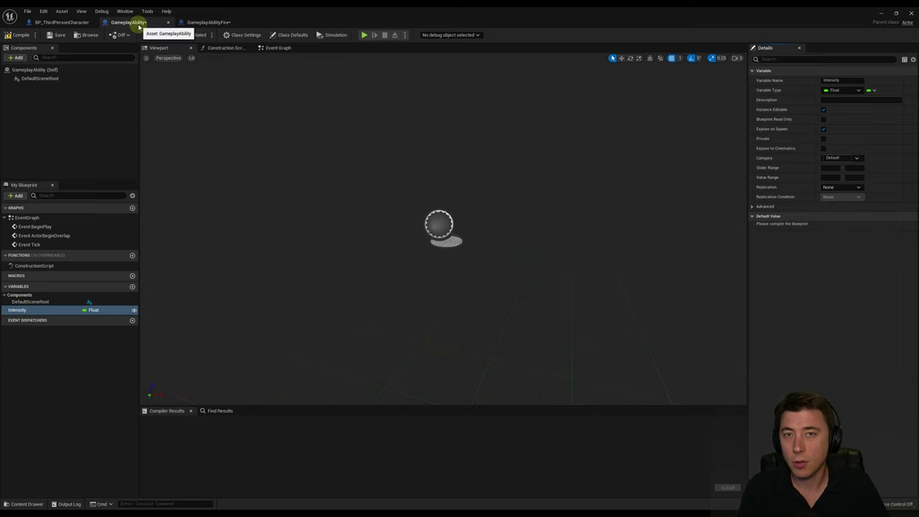
{"action": "left_click", "coordinate": [65, 22]}
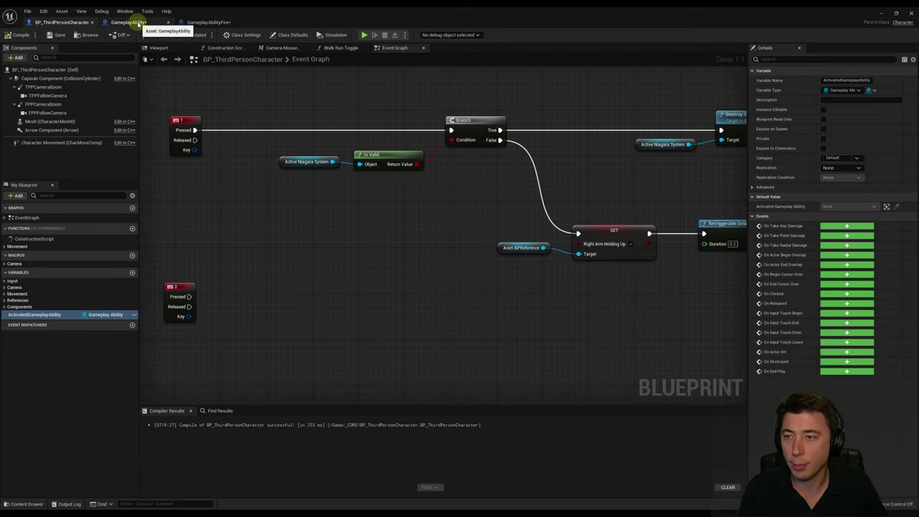
{"action": "left_click", "coordinate": [127, 22]}
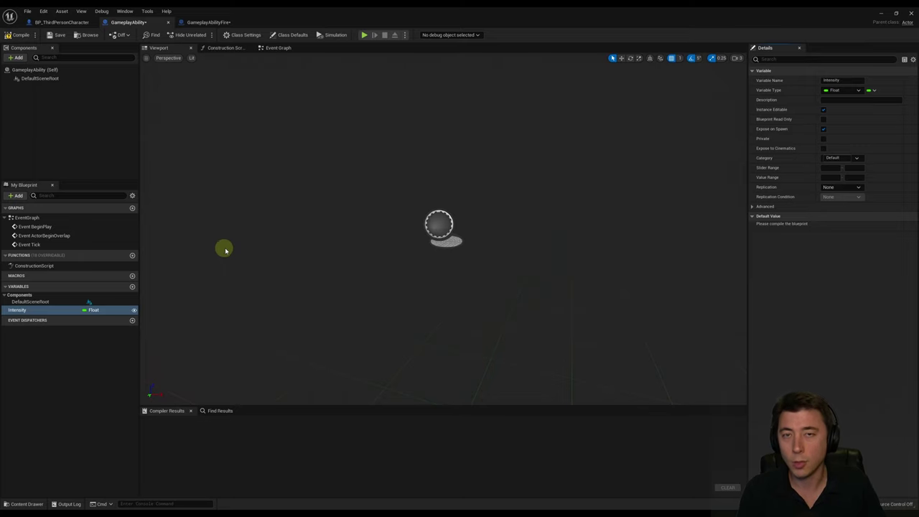
Create an Enumeration asset named GameplayAbilityType in the GameplayAbilities folder.
{"action": "left_click", "coordinate": [26, 503]}
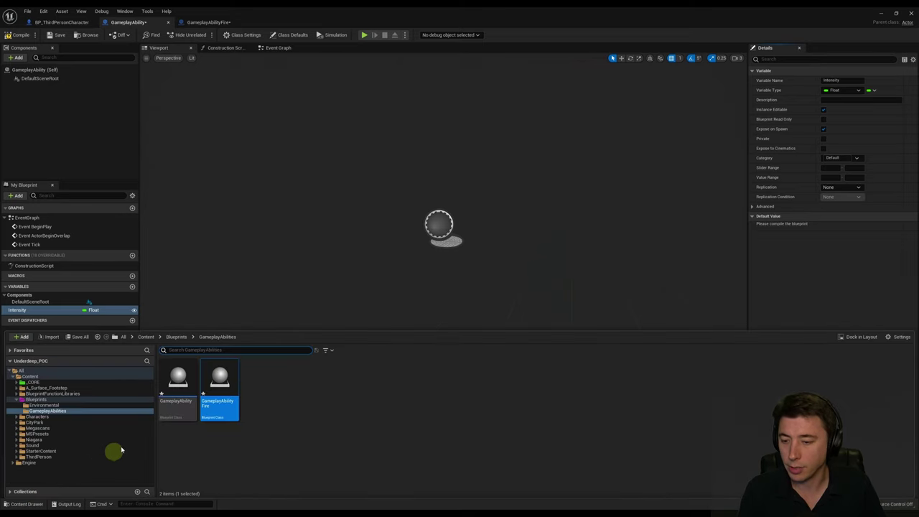
{"action": "right_click", "coordinate": [267, 384]}
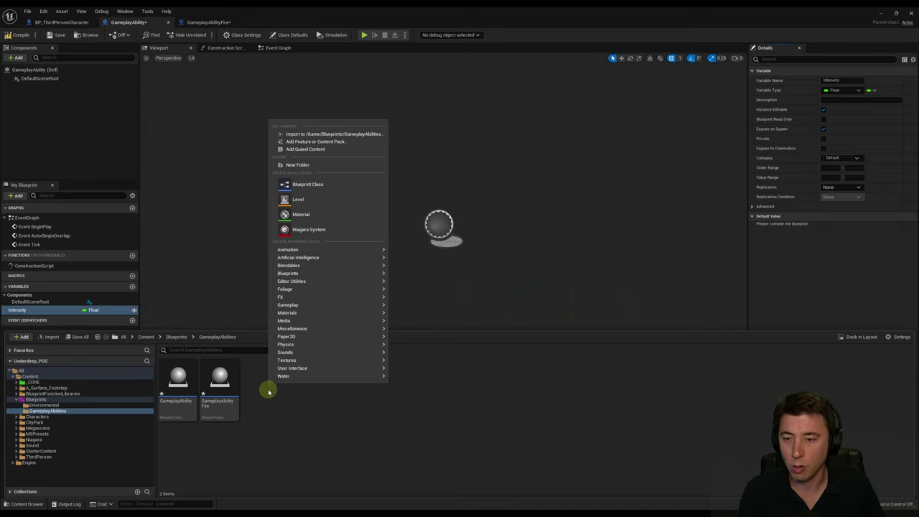
{"action": "mouse_move", "coordinate": [303, 268]}
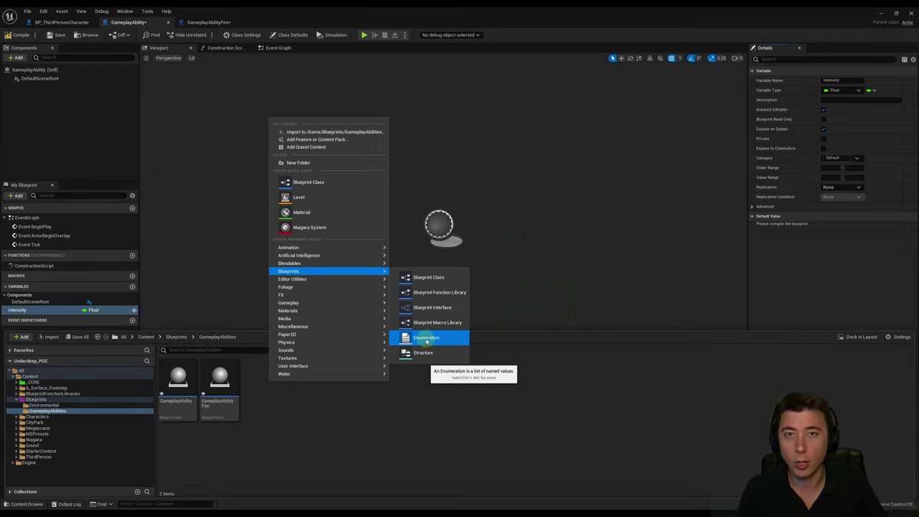
{"action": "left_click", "coordinate": [426, 338]}
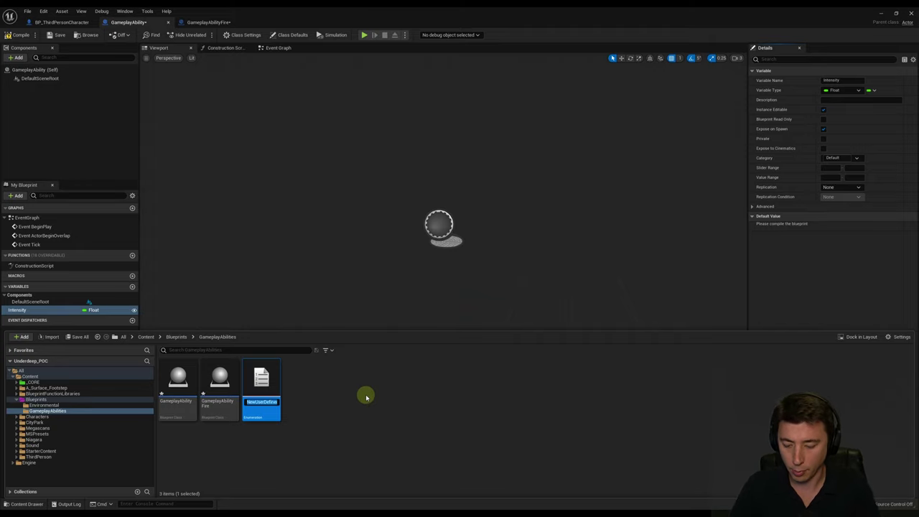
{"action": "type", "text": "GameplayAbilityType"}
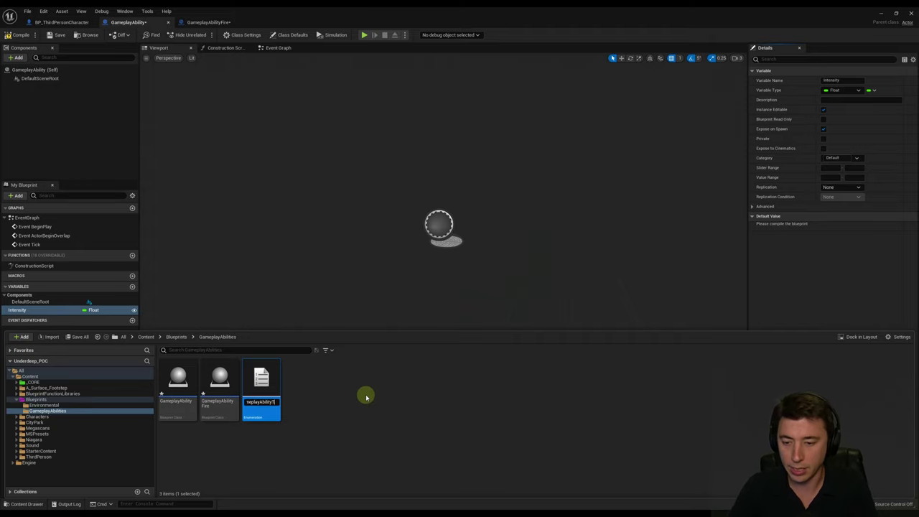
Confirm the GameplayAbilityType enum name, open it, and set its description to 'Gameplay Ability Types'.
{"action": "key", "text": "Return"}
{"action": "double_click", "coordinate": [262, 379]}
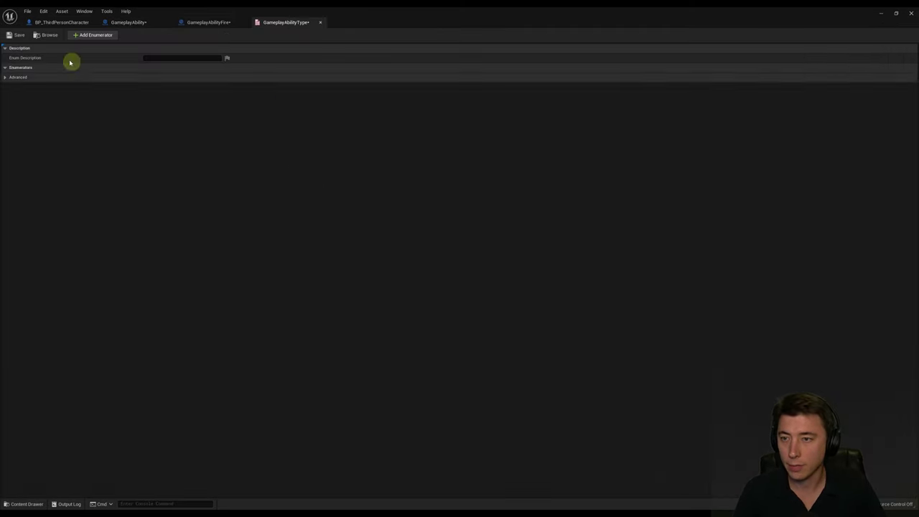
{"action": "left_click", "coordinate": [172, 59]}
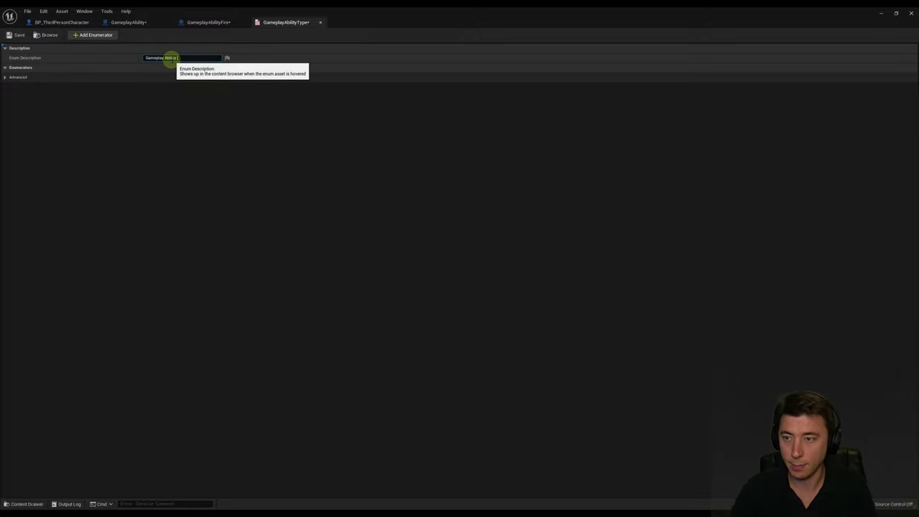
{"action": "type", "text": "Gameplay Ability Types"}
{"action": "key", "text": "Return"}
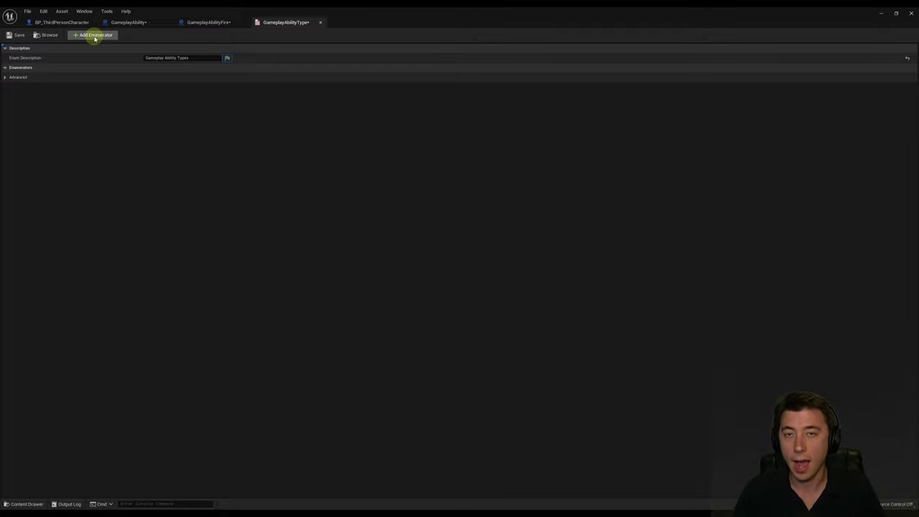
Add the enum entries Fire, Water and Earth.
{"action": "left_click", "coordinate": [94, 35]}
{"action": "left_click", "coordinate": [201, 77]}
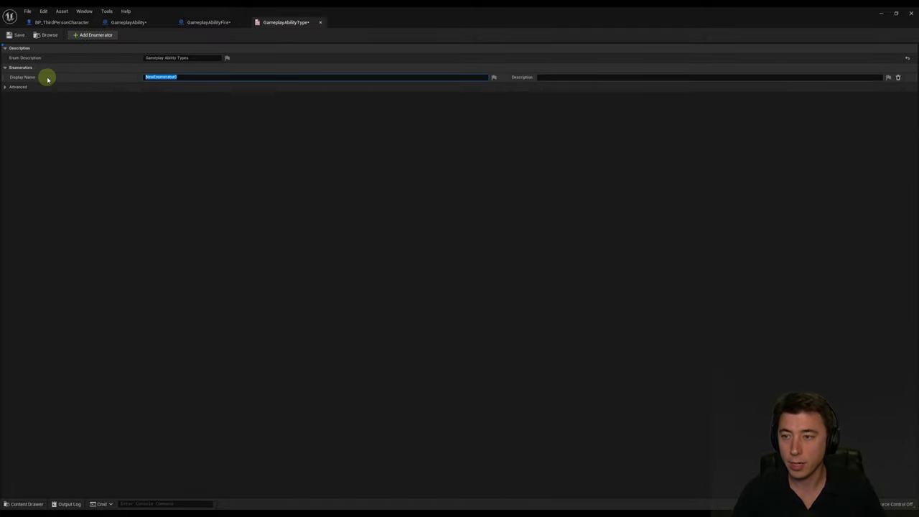
{"action": "type", "text": "Fire"}
{"action": "key", "text": "Return"}
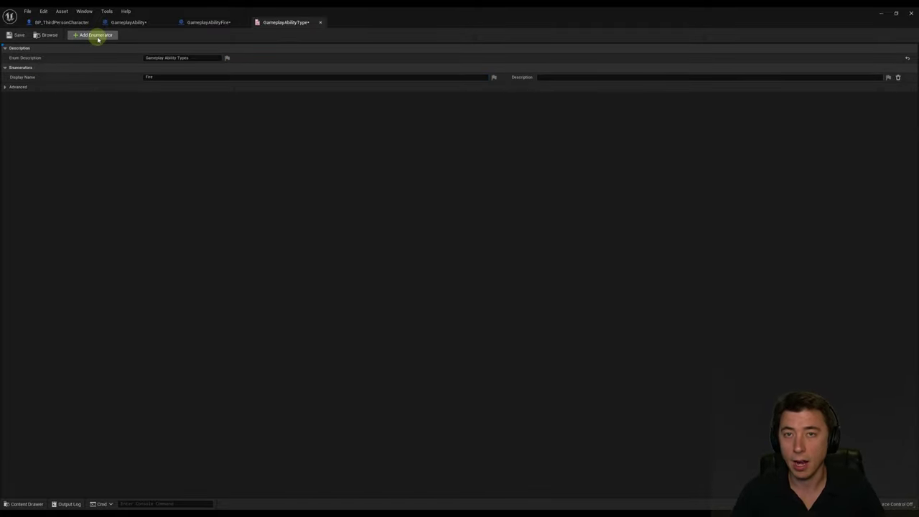
{"action": "left_click", "coordinate": [94, 35]}
{"action": "left_click", "coordinate": [195, 86]}
{"action": "type", "text": "Water"}
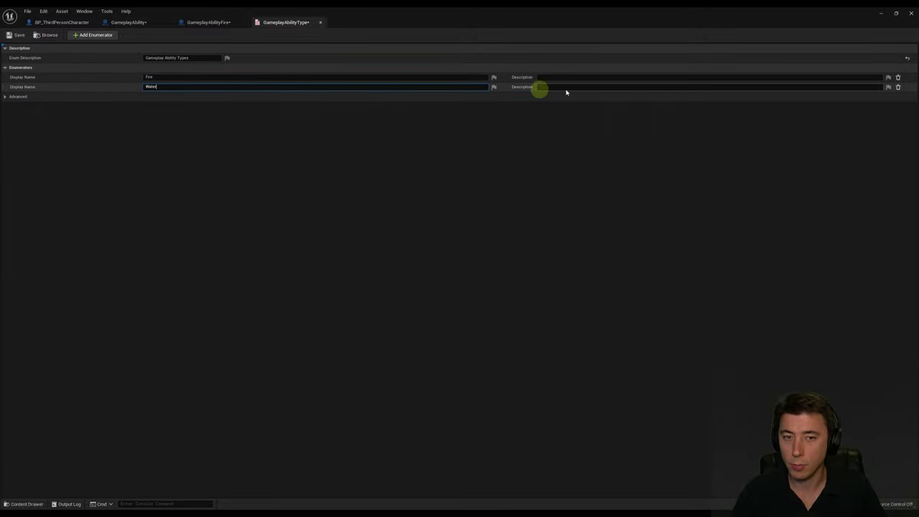
{"action": "key", "text": "Return"}
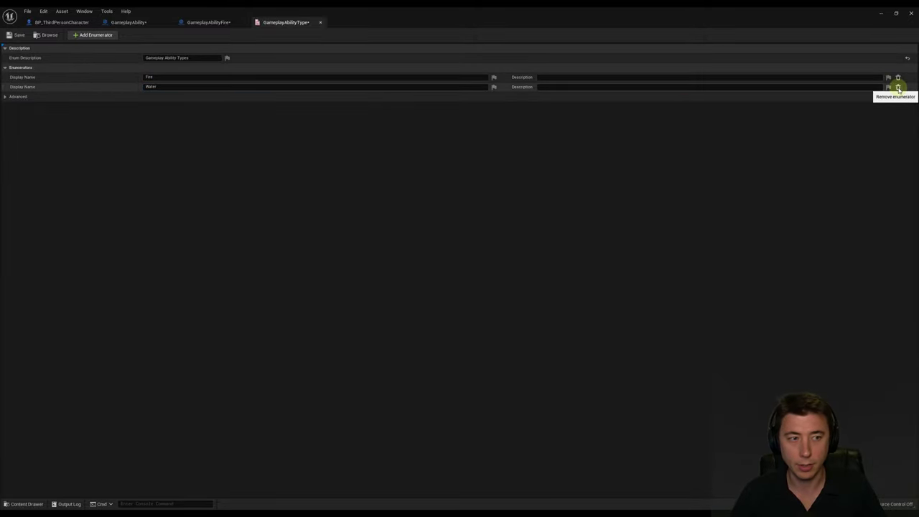
{"action": "left_click", "coordinate": [94, 35]}
{"action": "left_click", "coordinate": [174, 96]}
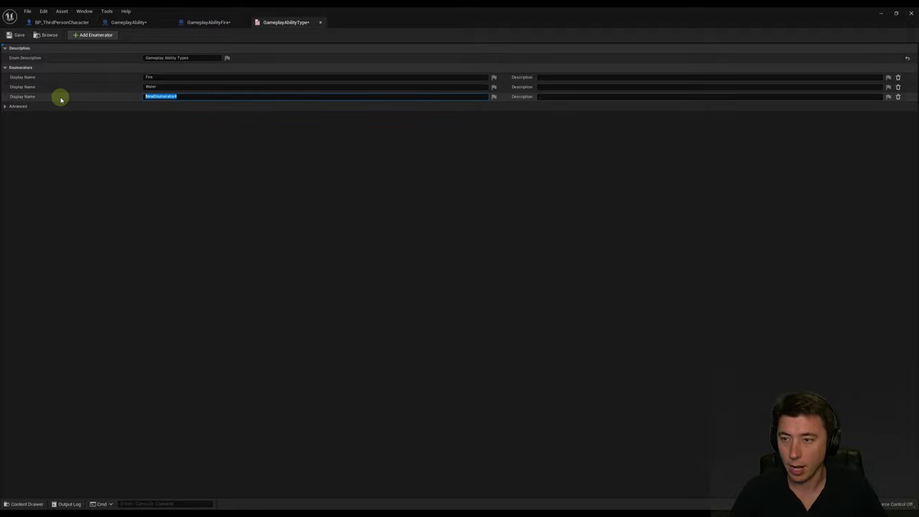
{"action": "type", "text": "Earth"}
{"action": "key", "text": "Return"}
Add the entries Air and ??? and save the enum.
{"action": "left_click", "coordinate": [94, 35]}
{"action": "left_click", "coordinate": [186, 106]}
{"action": "type", "text": "Air"}
{"action": "key", "text": "Return"}
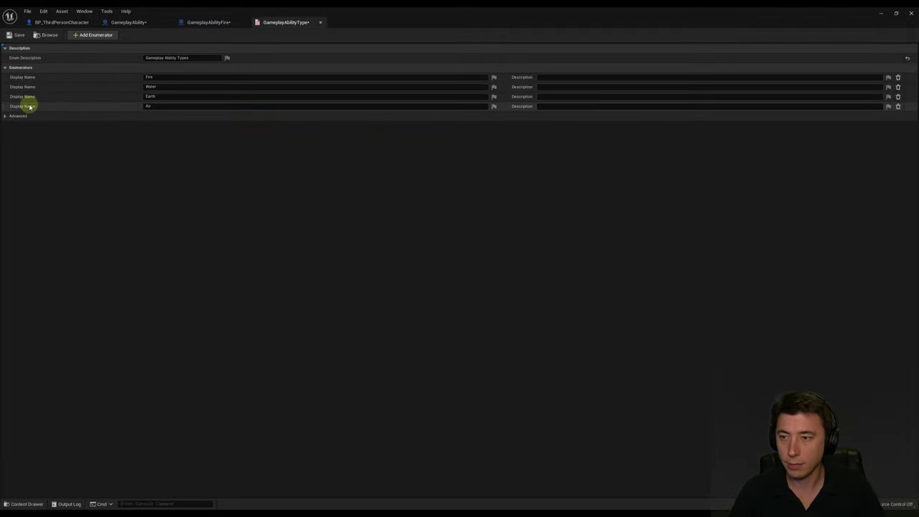
{"action": "left_click", "coordinate": [94, 35]}
{"action": "left_click", "coordinate": [188, 115]}
{"action": "type", "text": "Ice"}
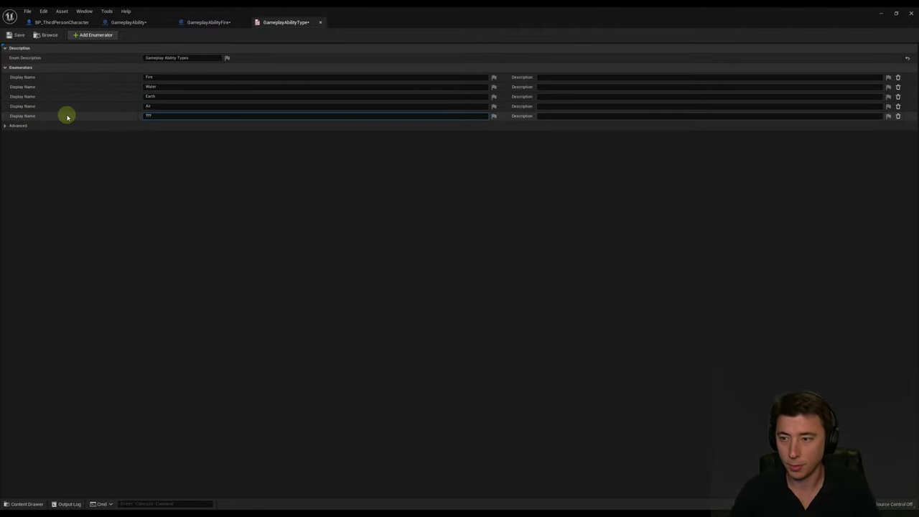
{"action": "key", "text": "Return"}
{"action": "left_click", "coordinate": [15, 35]}
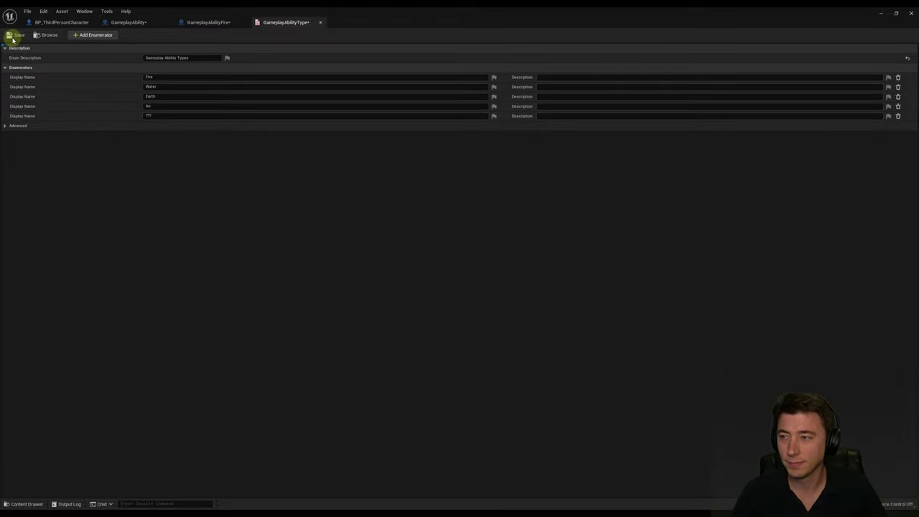
{"action": "left_click", "coordinate": [18, 502]}
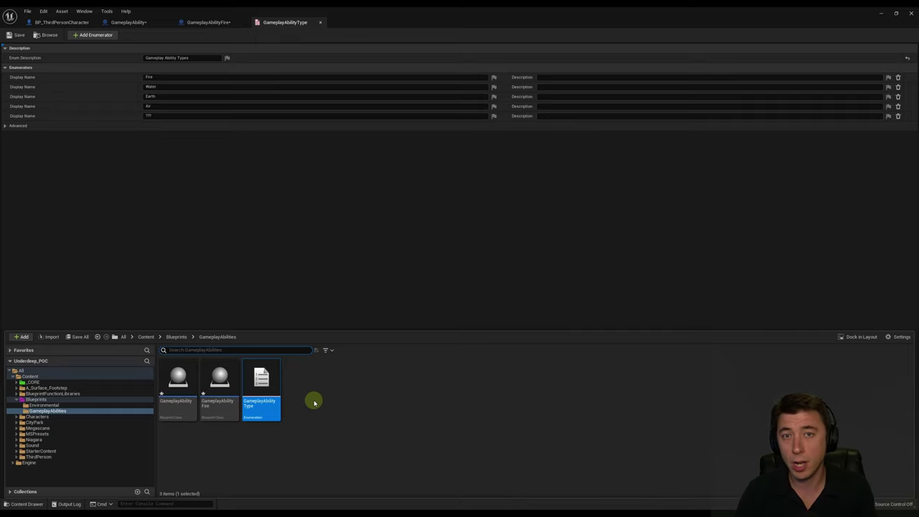
Create a new Enumeration asset named FireAbilityType and open it.
{"action": "right_click", "coordinate": [303, 381]}
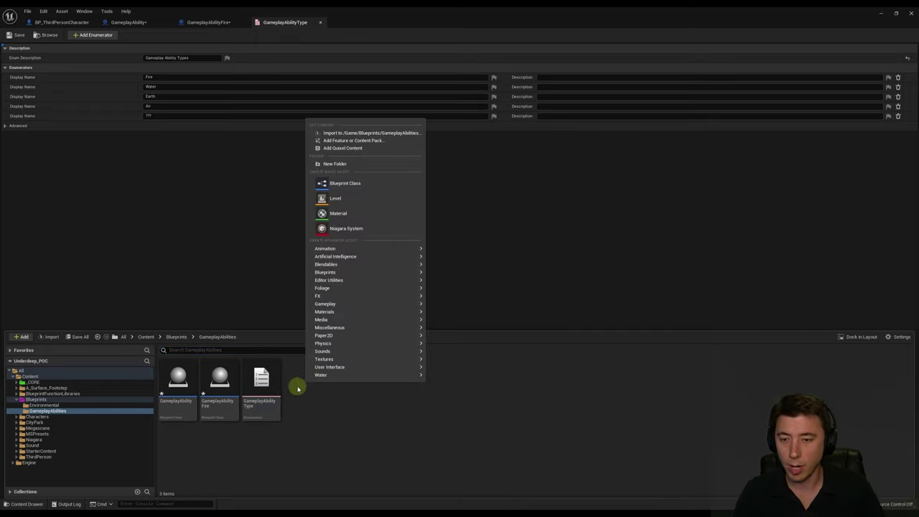
{"action": "mouse_move", "coordinate": [328, 273]}
{"action": "left_click", "coordinate": [459, 338]}
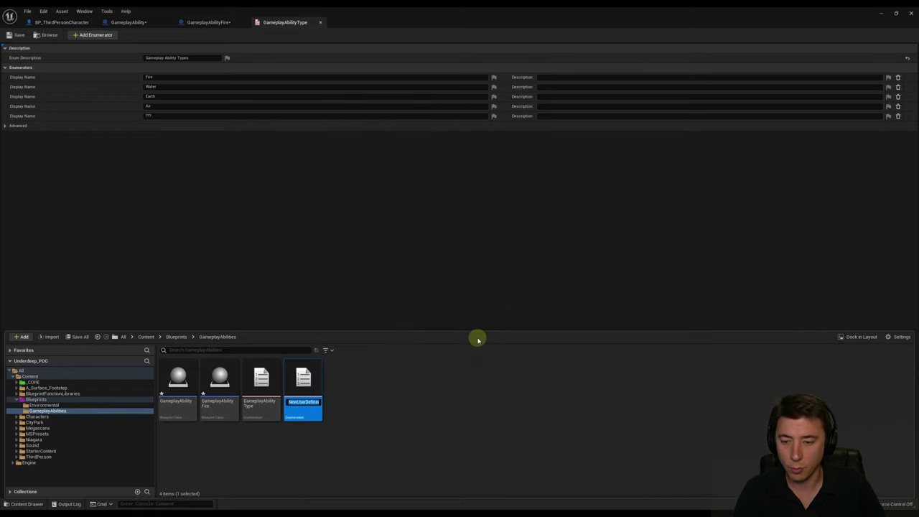
{"action": "type", "text": "FireAbility"}
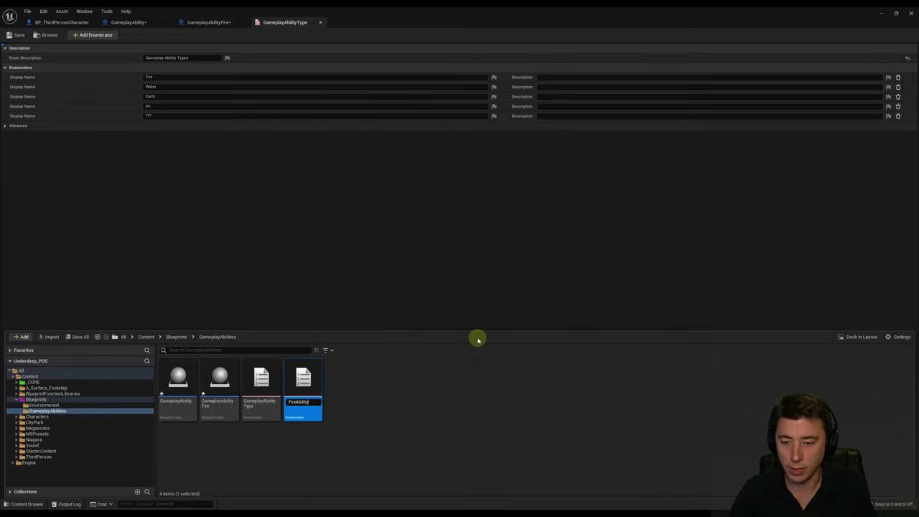
{"action": "type", "text": "Type"}
{"action": "key", "text": "Return"}
{"action": "double_click", "coordinate": [178, 378]}
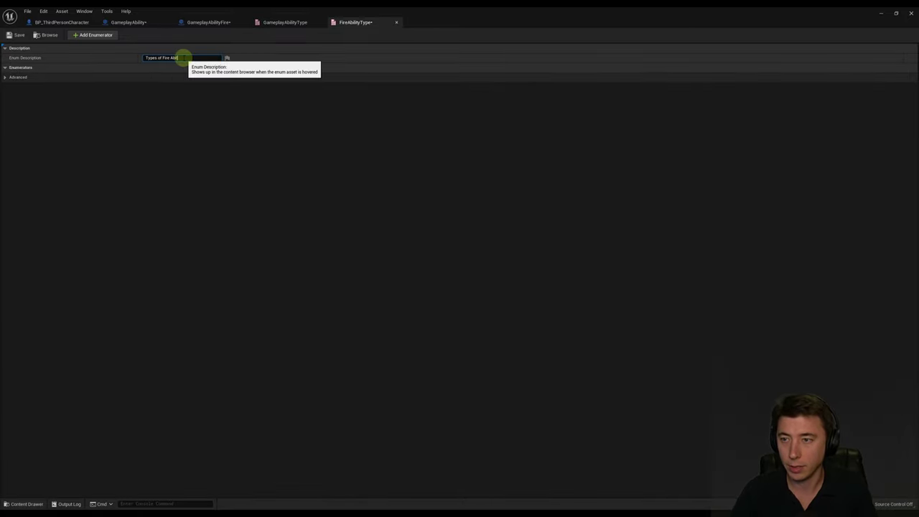
Add the enum entries LightOnly and SingleCast.
{"action": "left_click", "coordinate": [94, 35]}
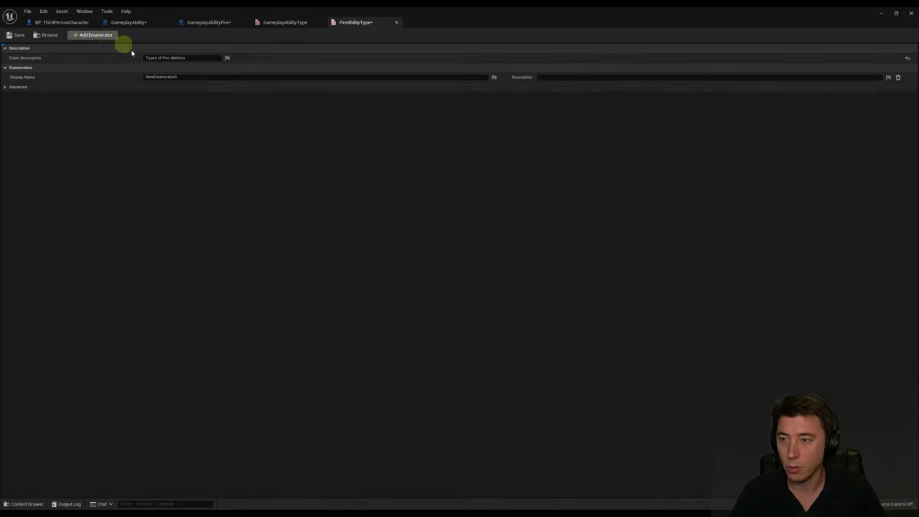
{"action": "left_click", "coordinate": [188, 76]}
{"action": "key", "text": "ctrl+a"}
{"action": "type", "text": "LightO"}
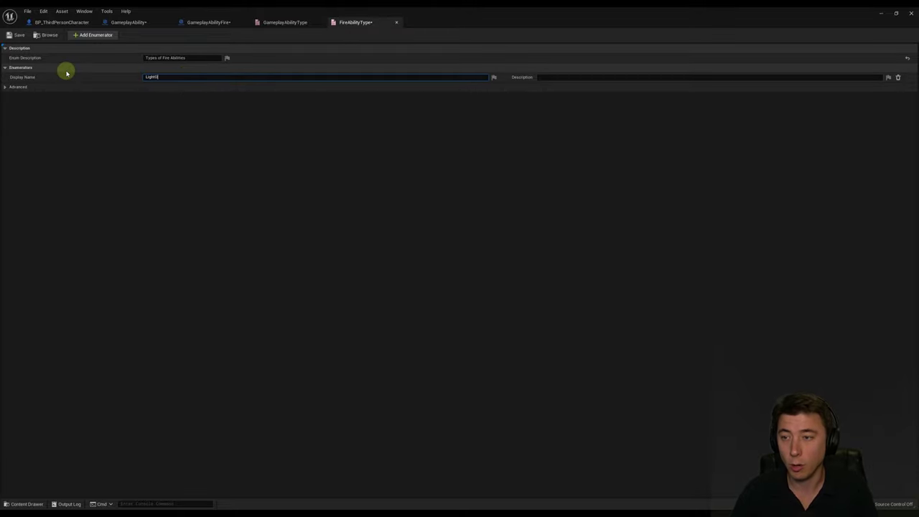
{"action": "type", "text": "nly"}
{"action": "key", "text": "Return"}
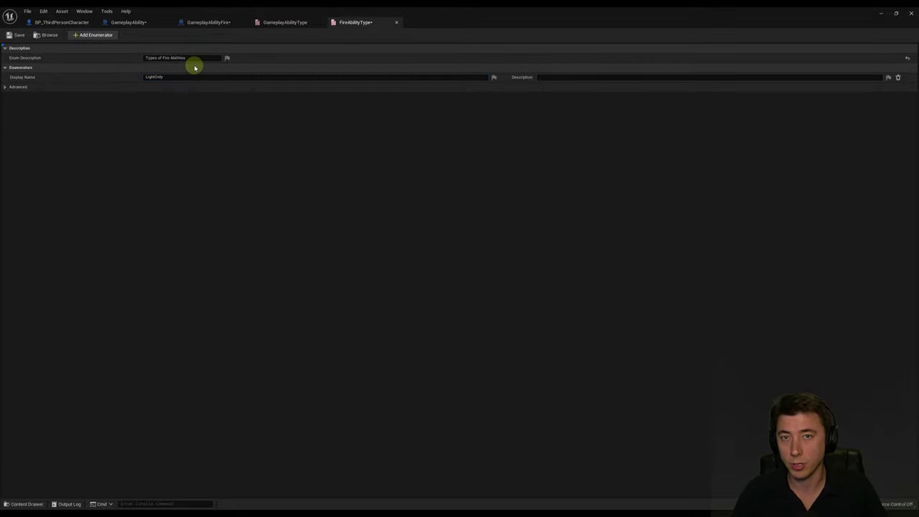
{"action": "left_click", "coordinate": [91, 34]}
{"action": "left_click", "coordinate": [183, 86]}
{"action": "key", "text": "ctrl+a"}
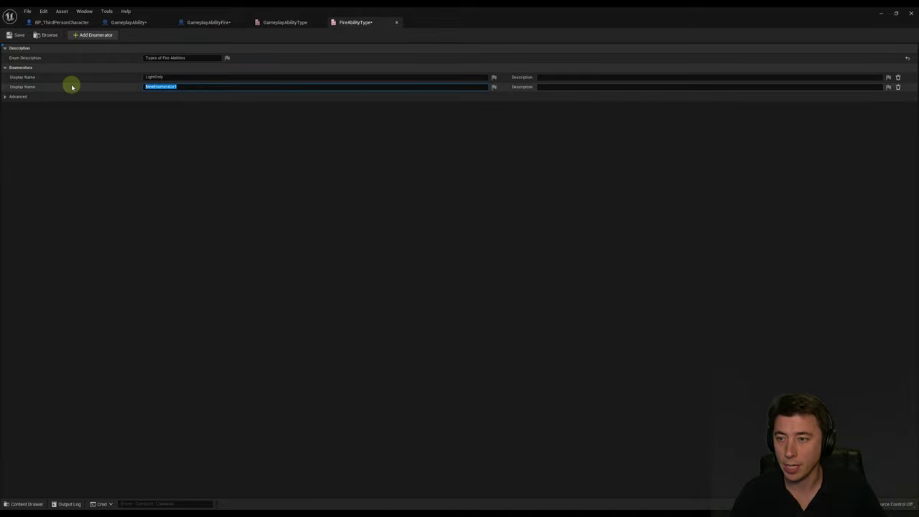
{"action": "type", "text": "HingleCast"}
{"action": "key", "text": "Return"}
Add the entries Channel and Summon, then save FireAbilityType.
{"action": "left_click", "coordinate": [92, 34]}
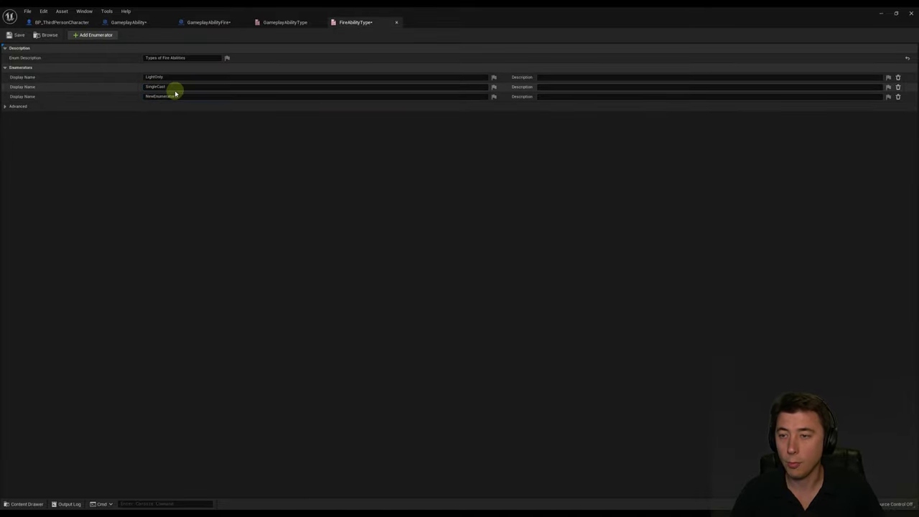
{"action": "left_click", "coordinate": [172, 96]}
{"action": "key", "text": "ctrl+a"}
{"action": "type", "text": "Channel"}
{"action": "key", "text": "Return"}
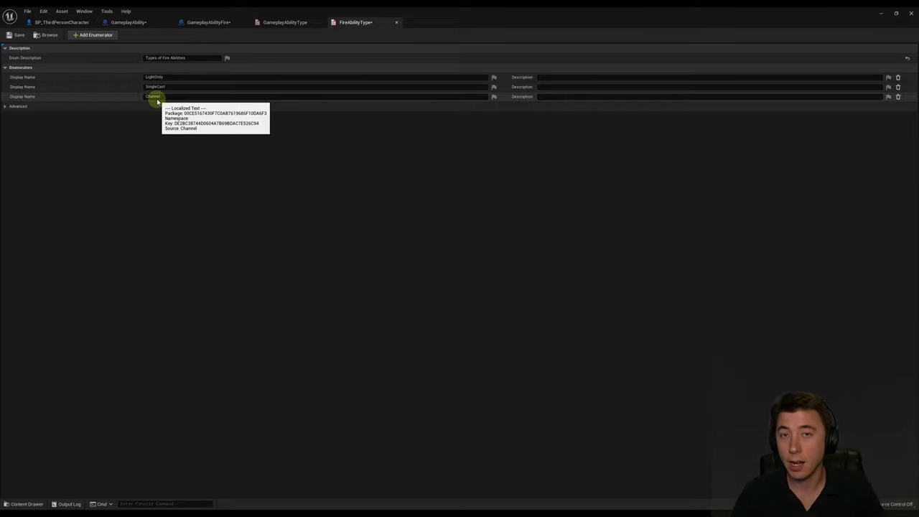
{"action": "left_click", "coordinate": [95, 35]}
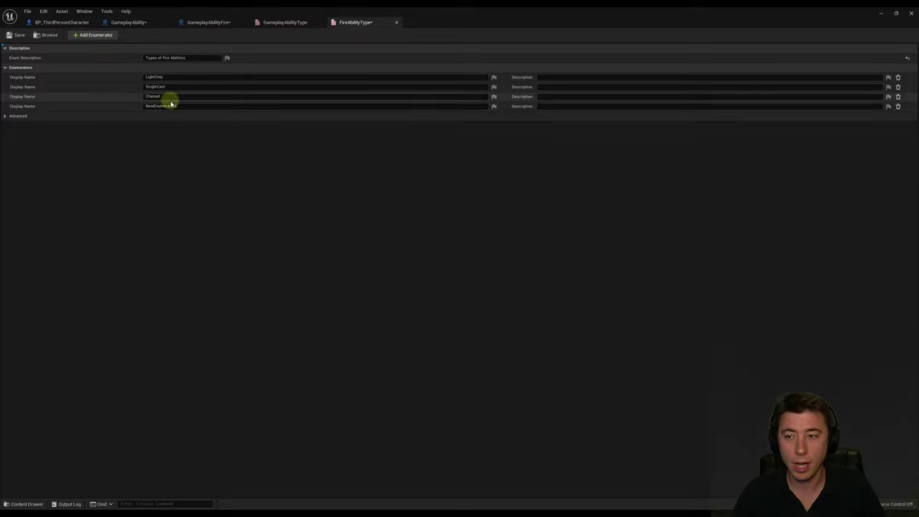
{"action": "left_click", "coordinate": [180, 105]}
{"action": "key", "text": "ctrl+a"}
{"action": "type", "text": "Su"}
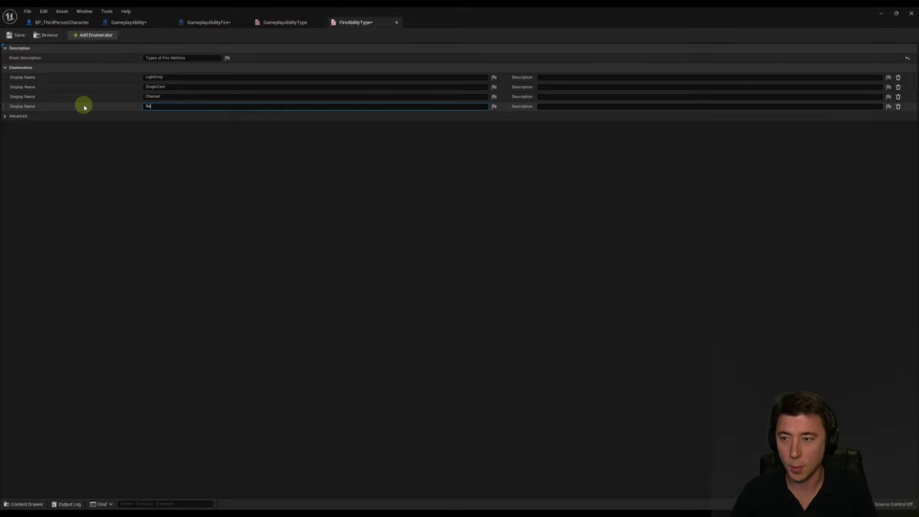
{"action": "type", "text": "mmon"}
{"action": "key", "text": "Return"}
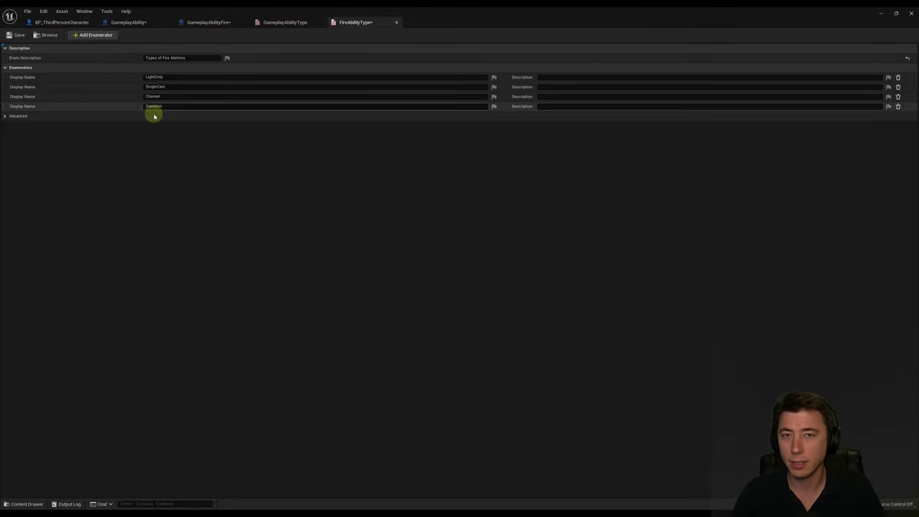
{"action": "key", "text": "ctrl+s"}
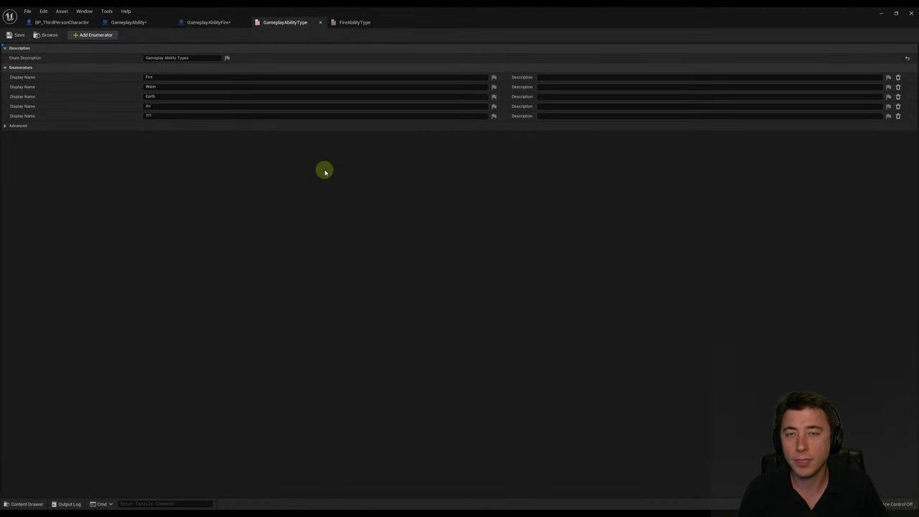
In GameplayAbility, add an AbilityType variable of type Gameplay Ability Type, instance editable and exposed on spawn.
{"action": "left_click", "coordinate": [130, 22]}
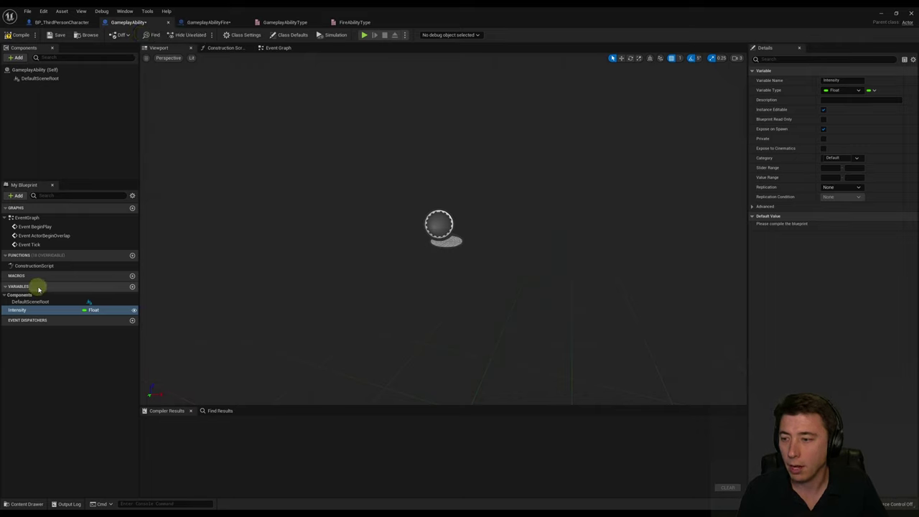
{"action": "left_click", "coordinate": [132, 287]}
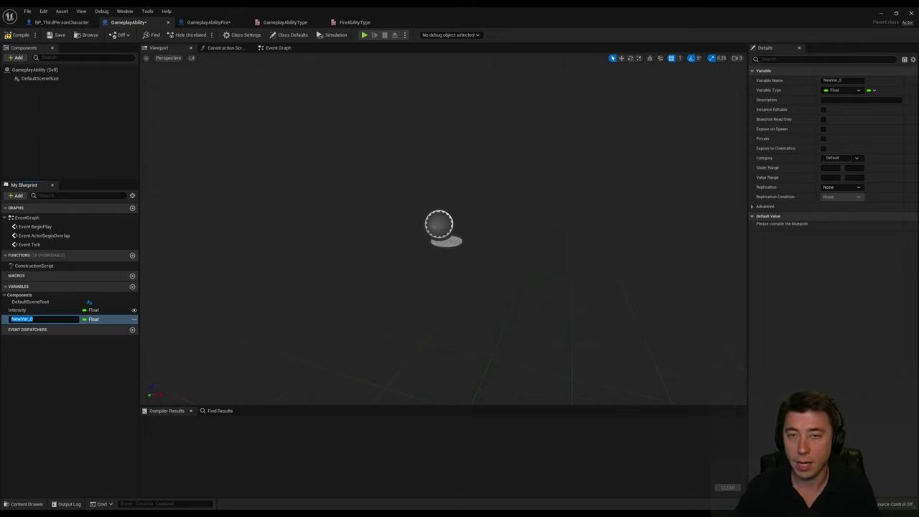
{"action": "type", "text": "Abil"}
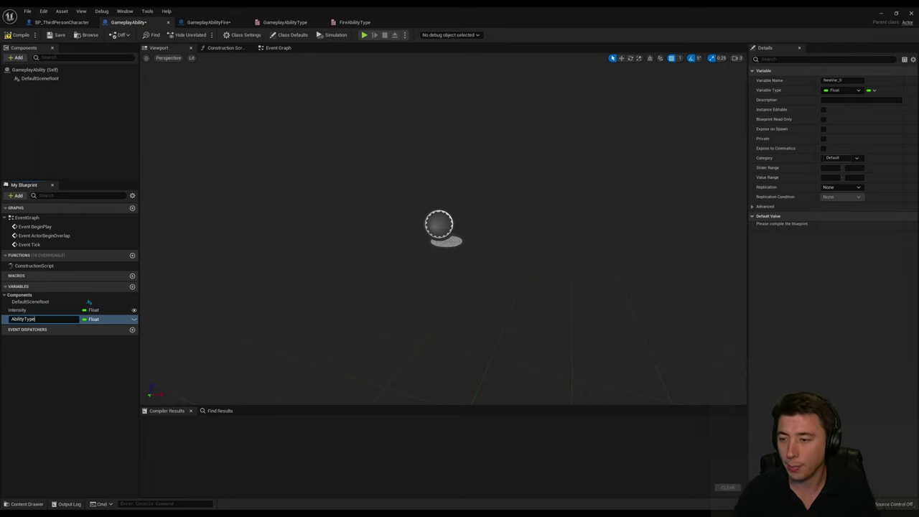
{"action": "type", "text": "ityType"}
{"action": "left_click", "coordinate": [94, 318]}
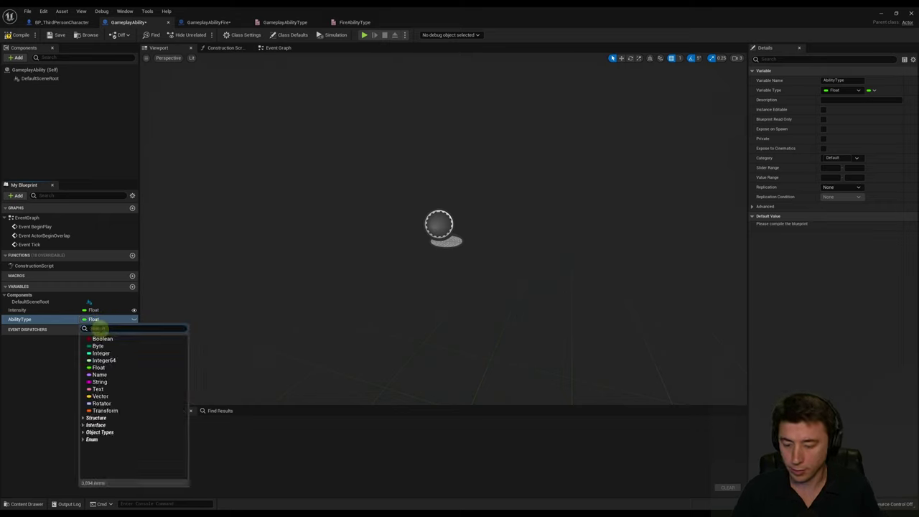
{"action": "type", "text": "GameplayAbility"}
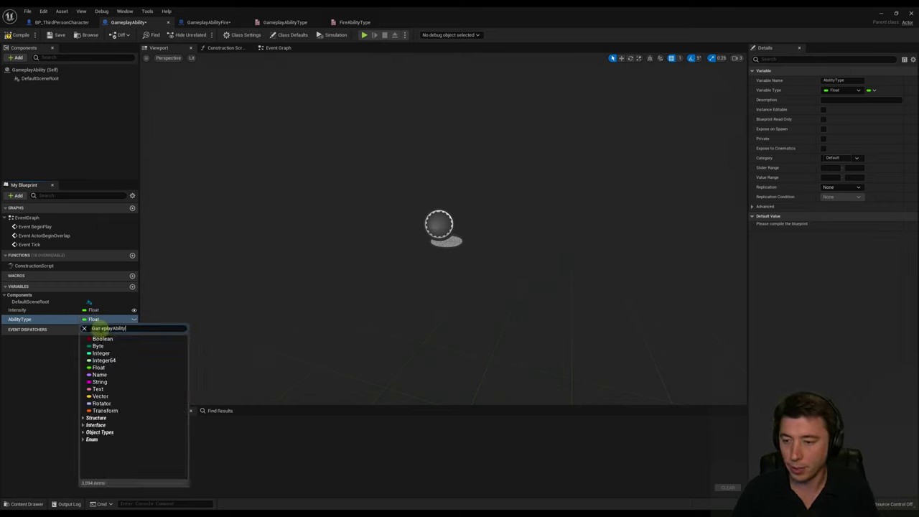
{"action": "type", "text": "Type"}
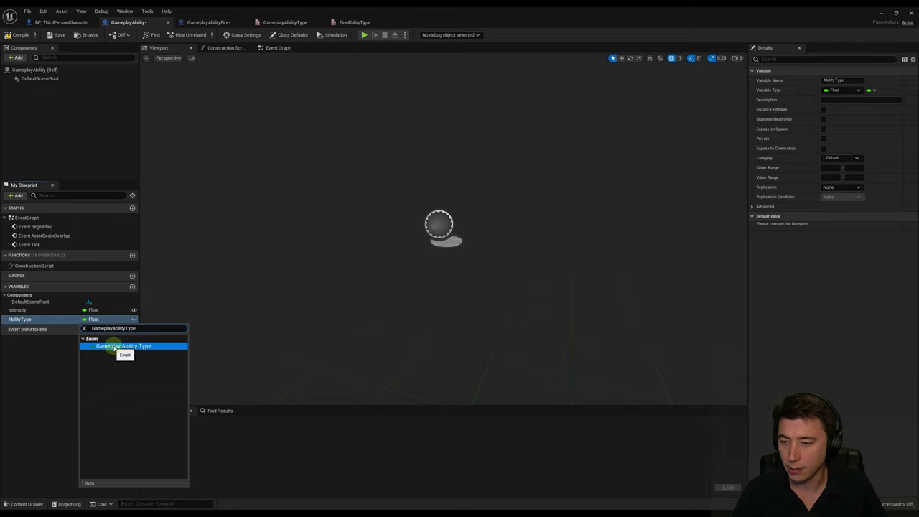
{"action": "left_click", "coordinate": [115, 346]}
{"action": "left_click", "coordinate": [823, 109]}
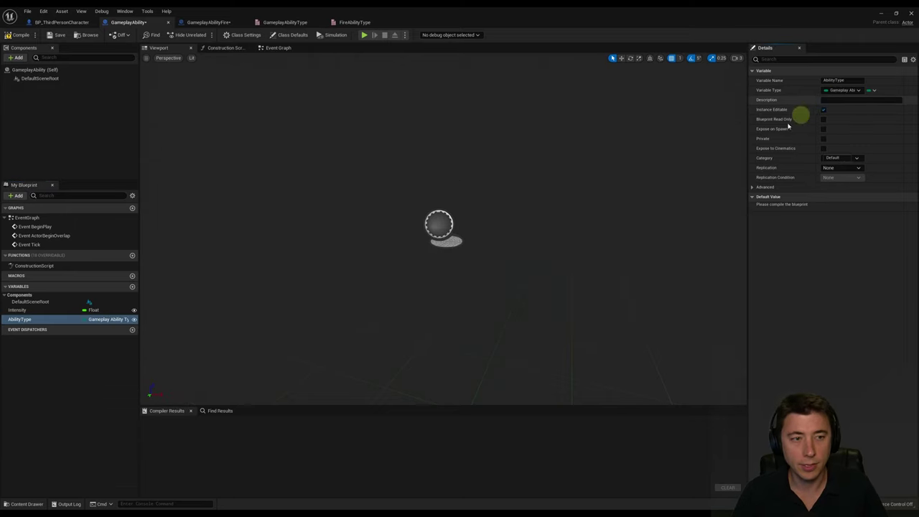
{"action": "left_click", "coordinate": [823, 128]}
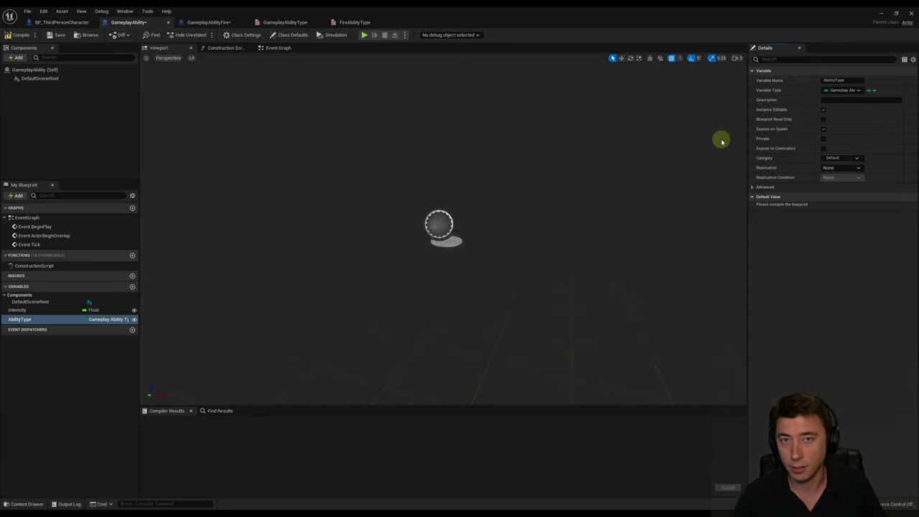
Add a FireAbilityType variable to the GameplayAbilityFire blueprint.
{"action": "left_click", "coordinate": [208, 23]}
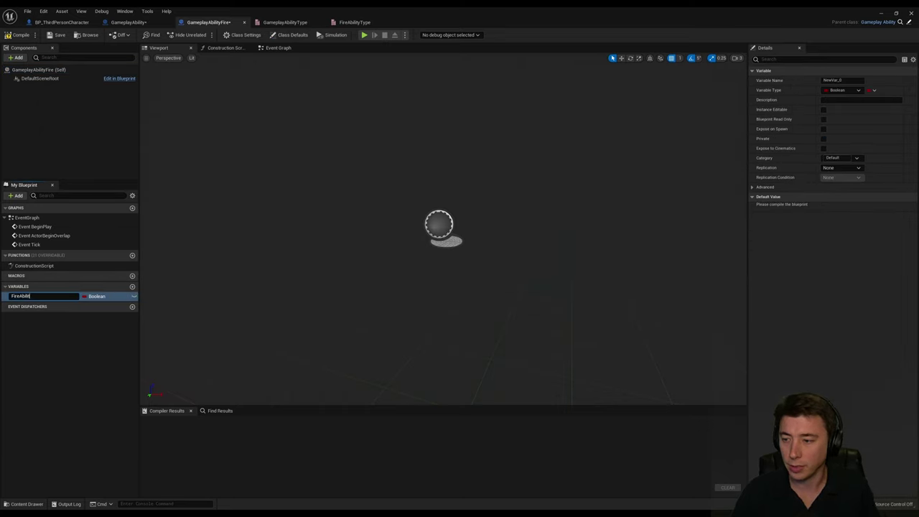
{"action": "type", "text": "ype"}
{"action": "key", "text": "Return"}
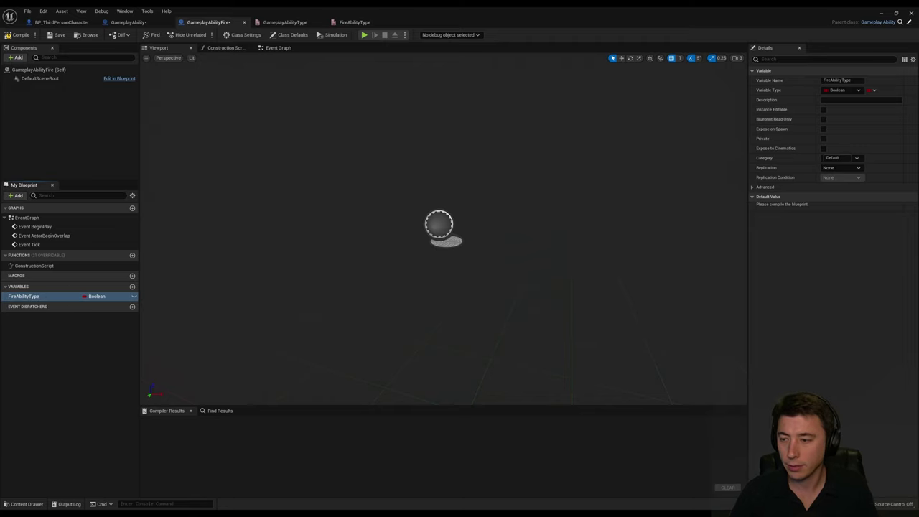
Make FireAbilityType a Fire Ability Type enum, instance editable and exposed on spawn, then compile.
{"action": "left_click", "coordinate": [98, 297]}
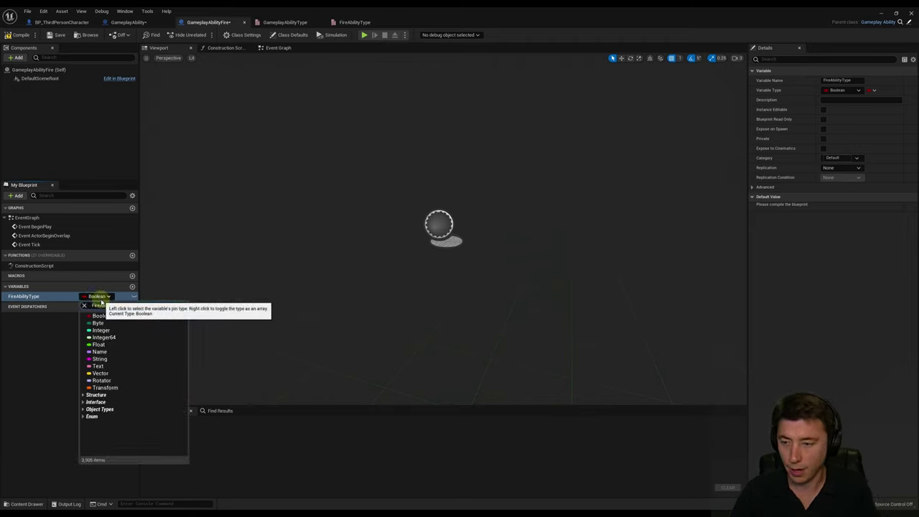
{"action": "left_click", "coordinate": [136, 324]}
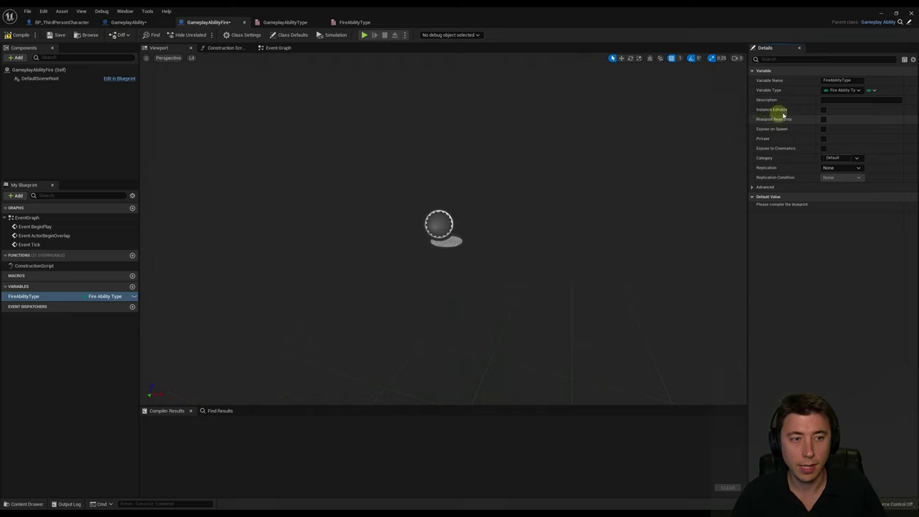
{"action": "left_click", "coordinate": [823, 110]}
{"action": "left_click", "coordinate": [822, 129]}
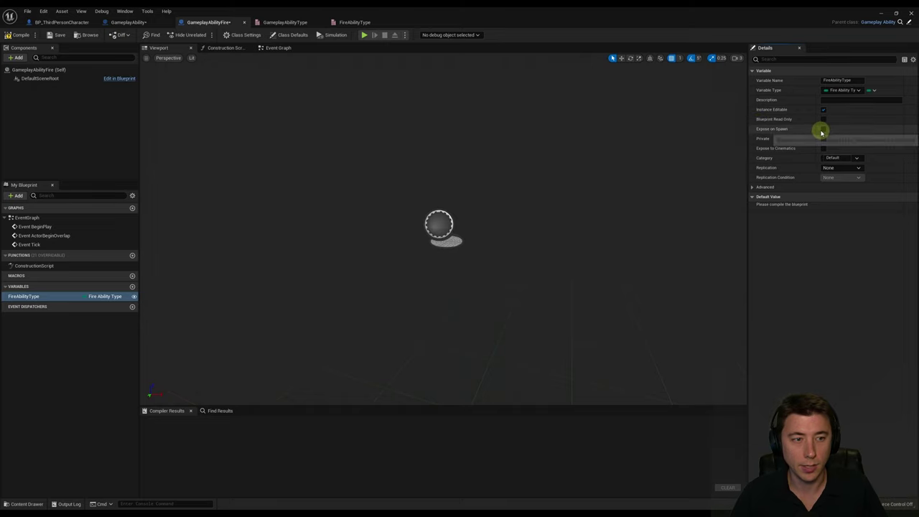
{"action": "left_click", "coordinate": [18, 35]}
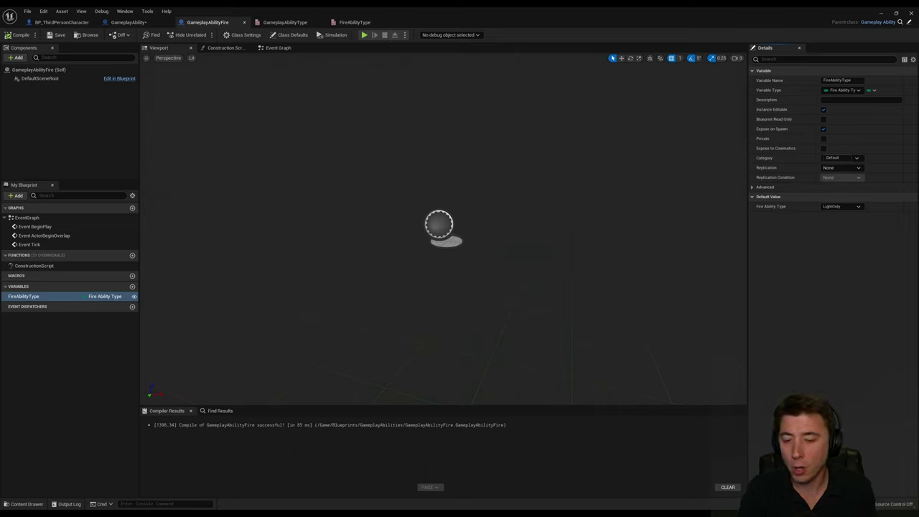
{"action": "left_click", "coordinate": [136, 23]}
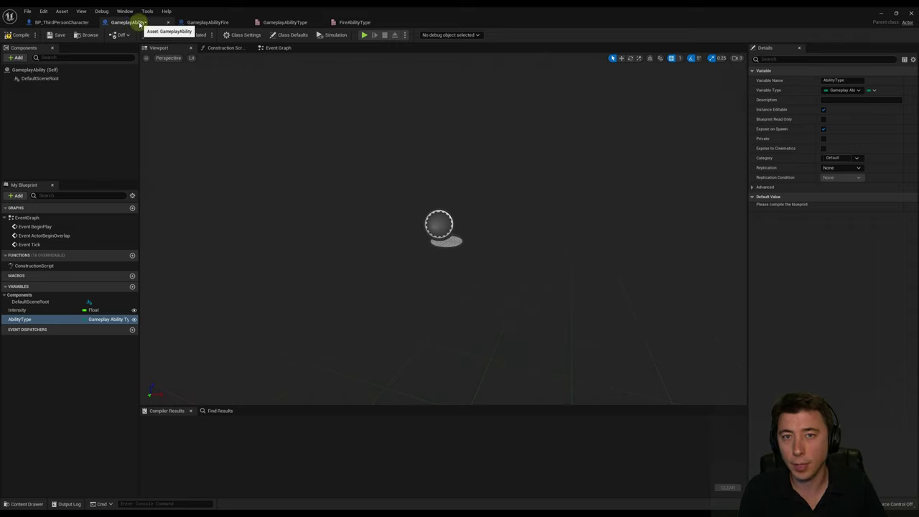
In the event graph, promote Get Player Character to a variable set on BeginPlay.
{"action": "left_click", "coordinate": [280, 48]}
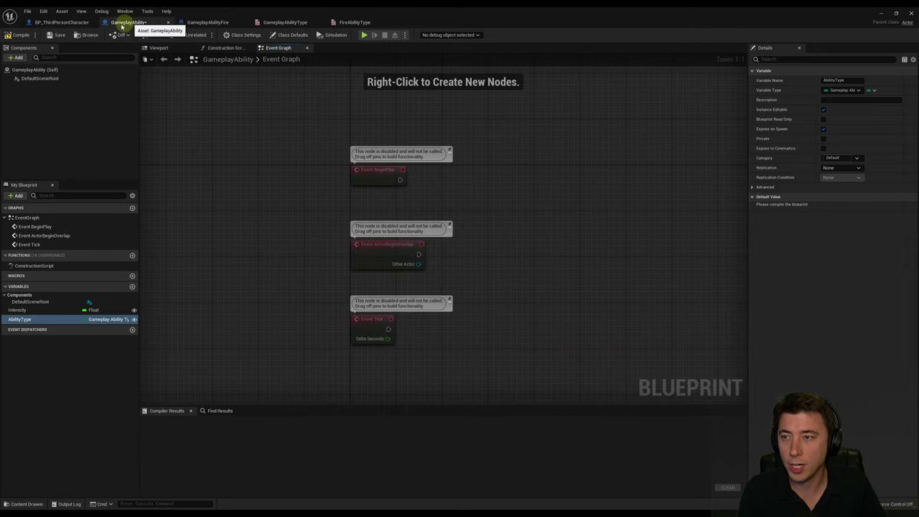
{"action": "right_click_drag", "start_coordinate": [434, 196], "coordinate": [422, 193]}
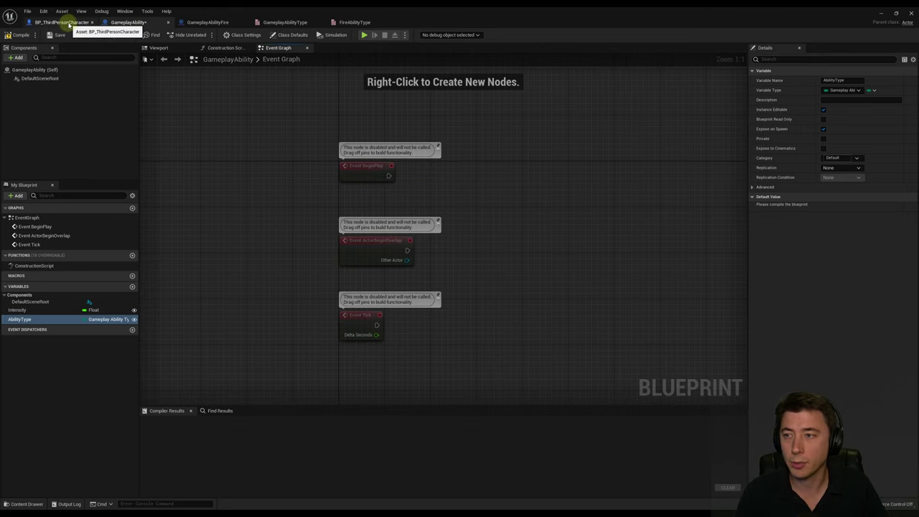
{"action": "left_click", "coordinate": [363, 184]}
{"action": "right_click", "coordinate": [423, 192]}
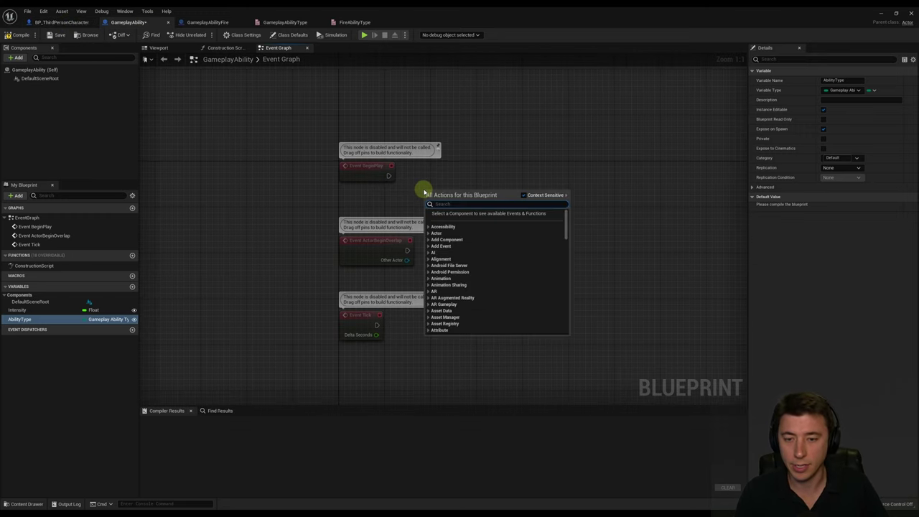
{"action": "type", "text": "get playerchara"}
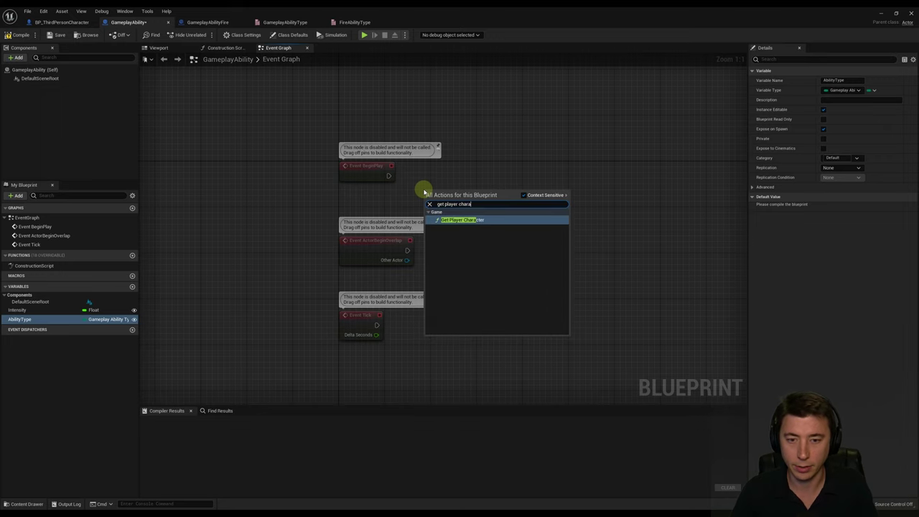
{"action": "key", "text": "Return"}
{"action": "right_click", "coordinate": [410, 204]}
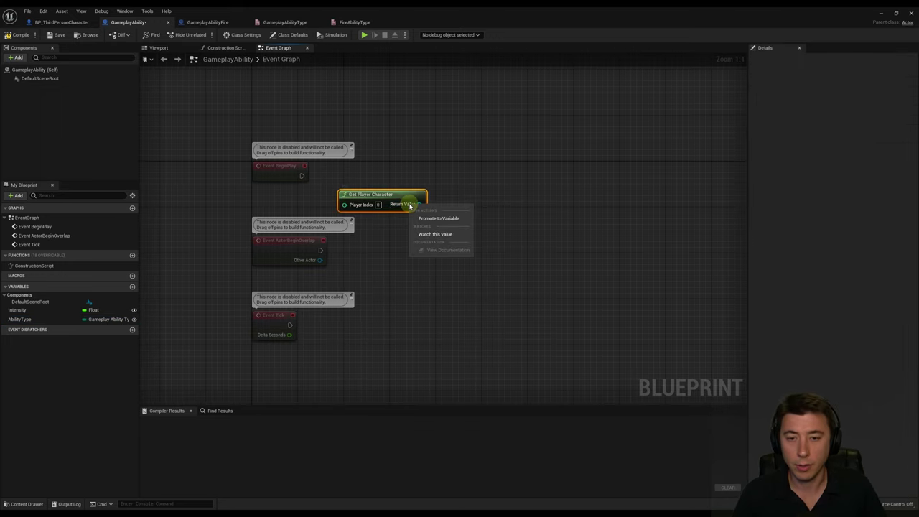
{"action": "left_click", "coordinate": [435, 214]}
{"action": "left_click_drag", "start_coordinate": [501, 200], "coordinate": [496, 172]}
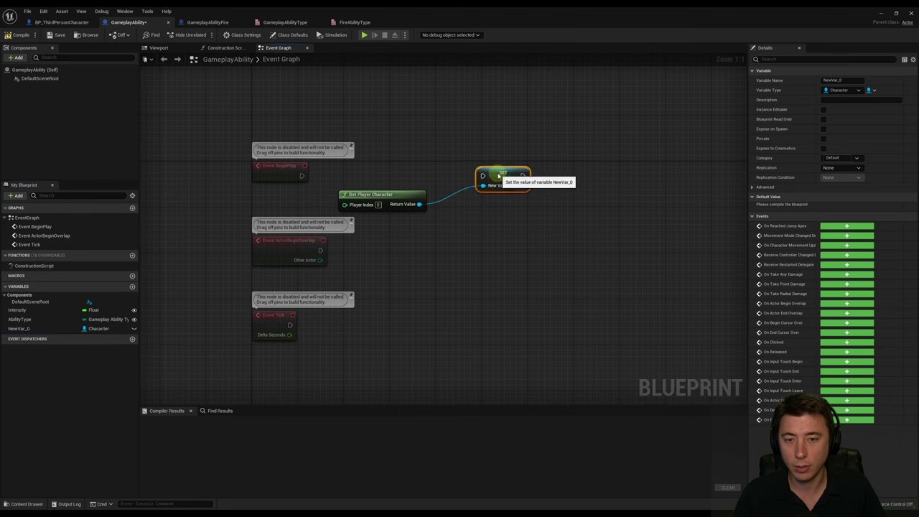
{"action": "left_click_drag", "start_coordinate": [302, 175], "coordinate": [482, 173]}
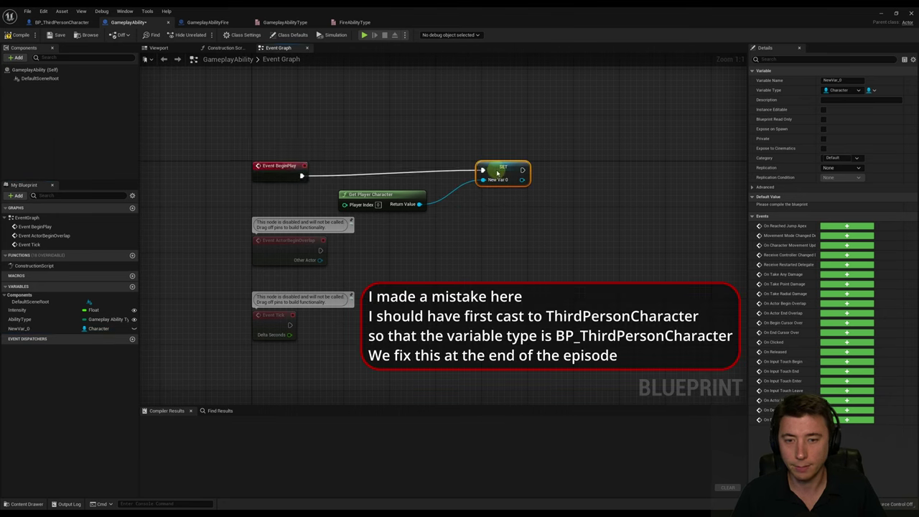
Rename the variable ThirdPersonCharacterReference and set its category to References.
{"action": "right_click", "coordinate": [29, 328]}
{"action": "left_click", "coordinate": [53, 337]}
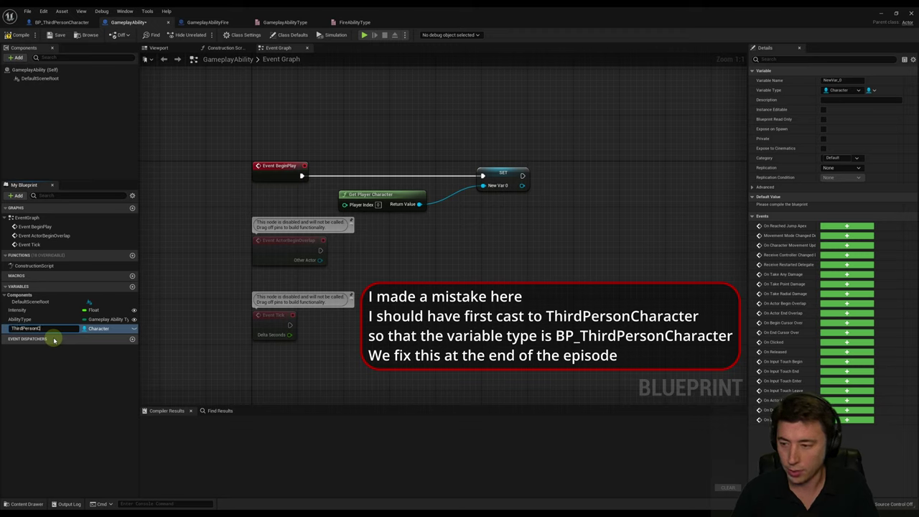
{"action": "type", "text": "ThirdPersonCharacterReference"}
{"action": "key", "text": "Return"}
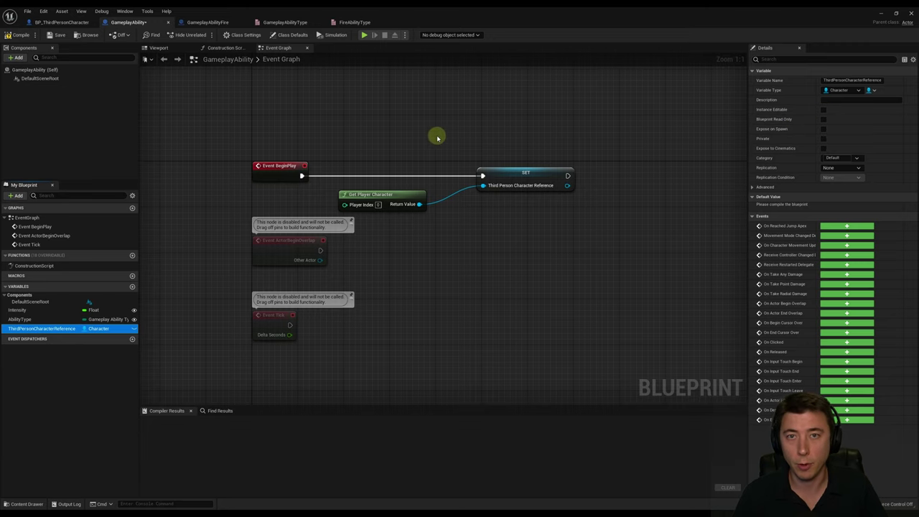
{"action": "right_click_drag", "start_coordinate": [479, 145], "coordinate": [467, 146]}
{"action": "left_click", "coordinate": [833, 158]}
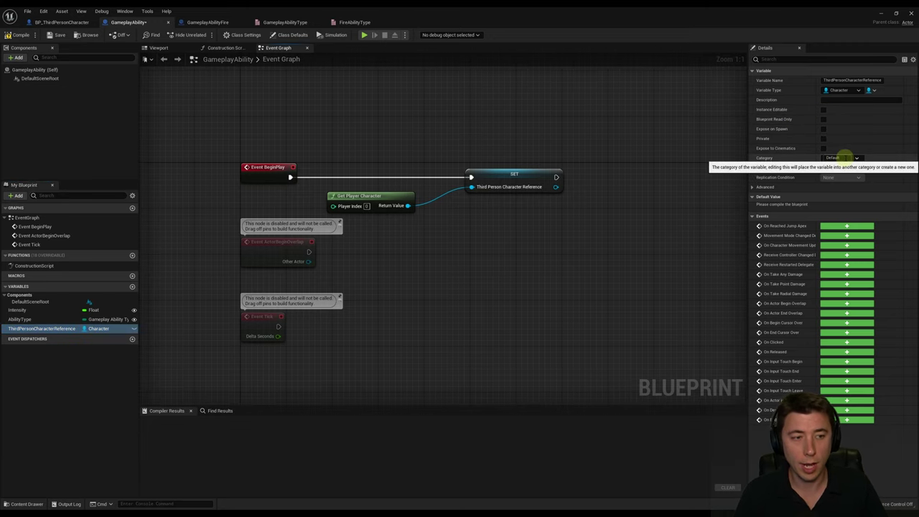
{"action": "type", "text": "References"}
{"action": "key", "text": "Return"}
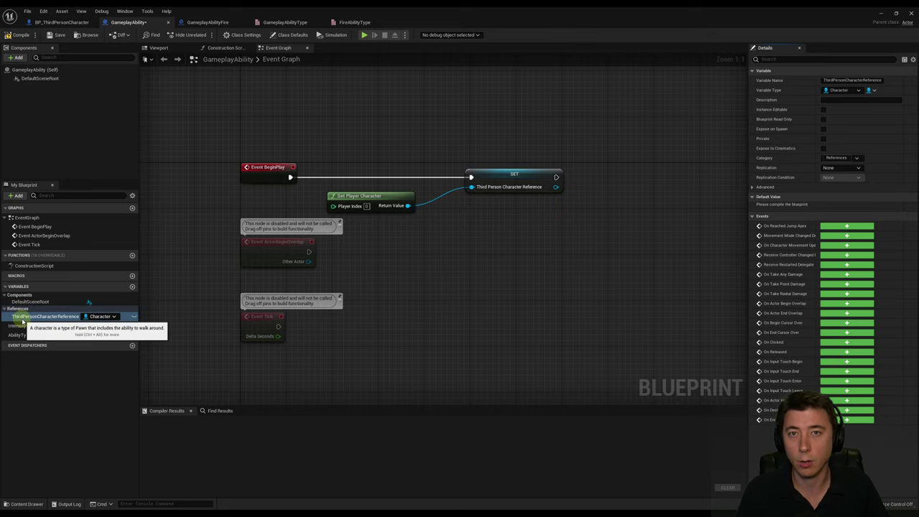
{"action": "right_click_drag", "start_coordinate": [480, 209], "coordinate": [414, 225]}
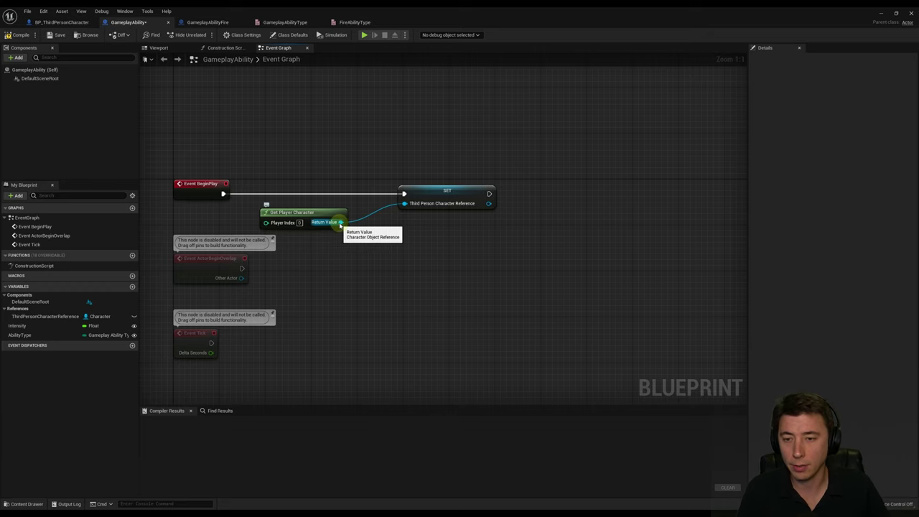
{"action": "left_click_drag", "start_coordinate": [340, 222], "coordinate": [391, 233]}
{"action": "type", "text": "mesh"}
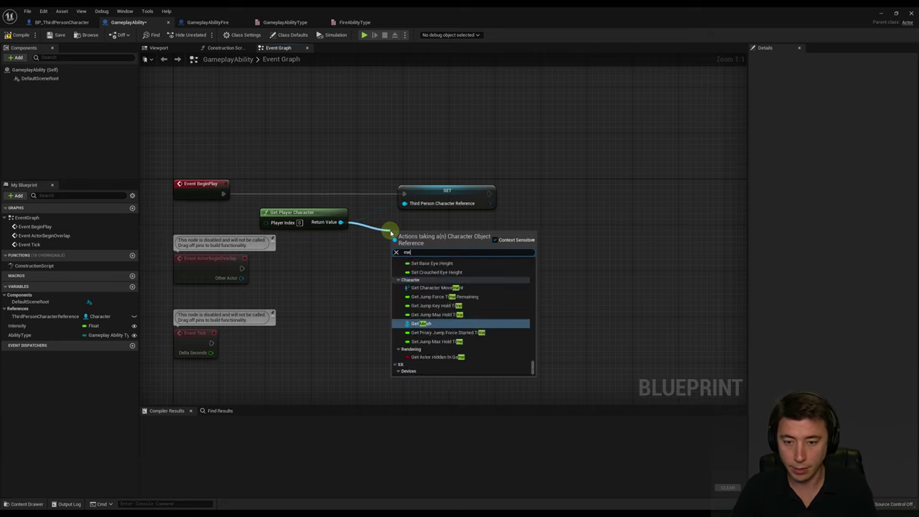
{"action": "left_click", "coordinate": [421, 371]}
{"action": "right_click_drag", "start_coordinate": [442, 237], "coordinate": [343, 240]}
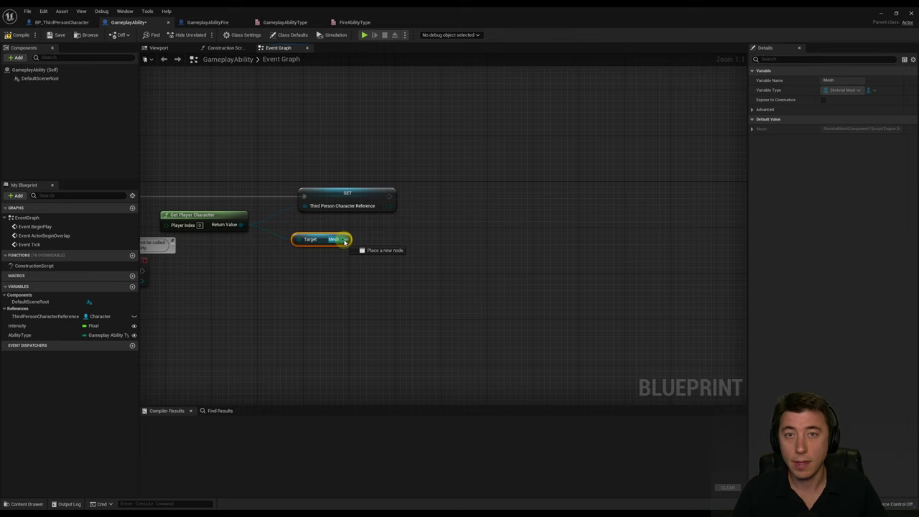
{"action": "left_click_drag", "start_coordinate": [343, 240], "coordinate": [399, 231]}
{"action": "type", "text": "get anim instance"}
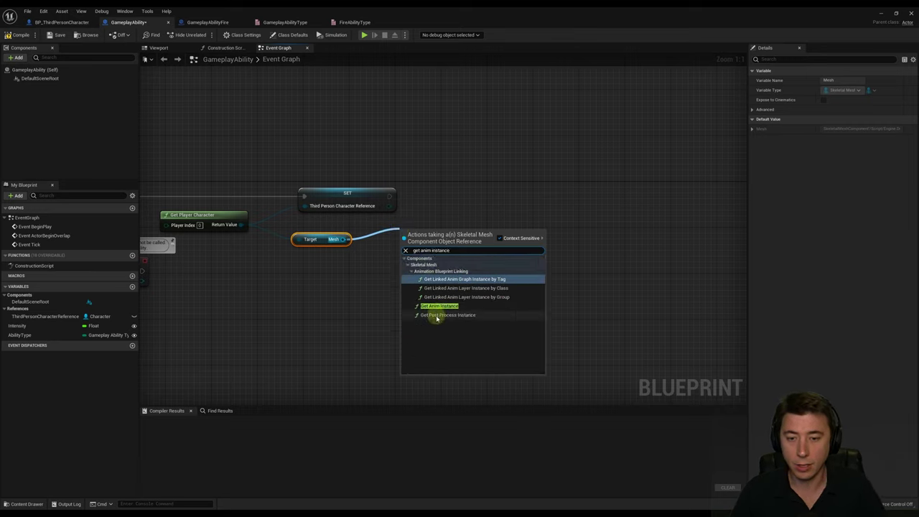
{"action": "left_click", "coordinate": [439, 305]}
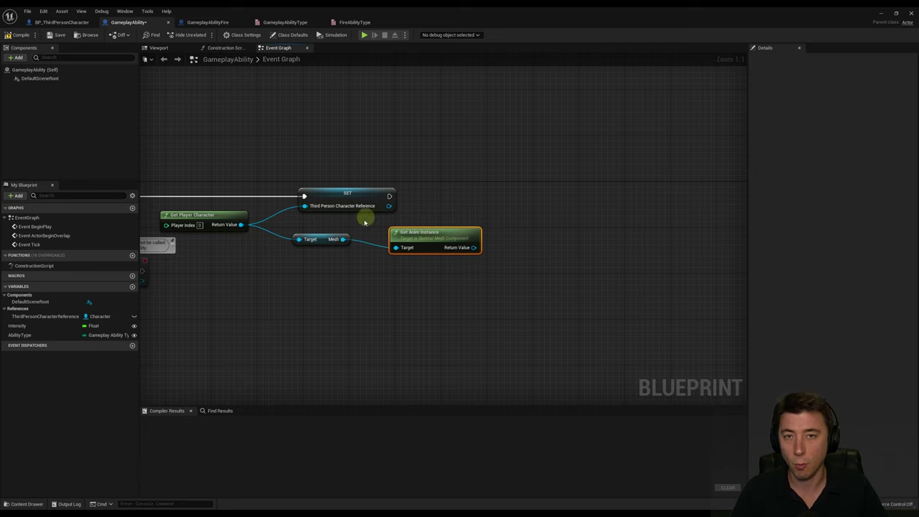
{"action": "right_click_drag", "start_coordinate": [363, 214], "coordinate": [419, 215]}
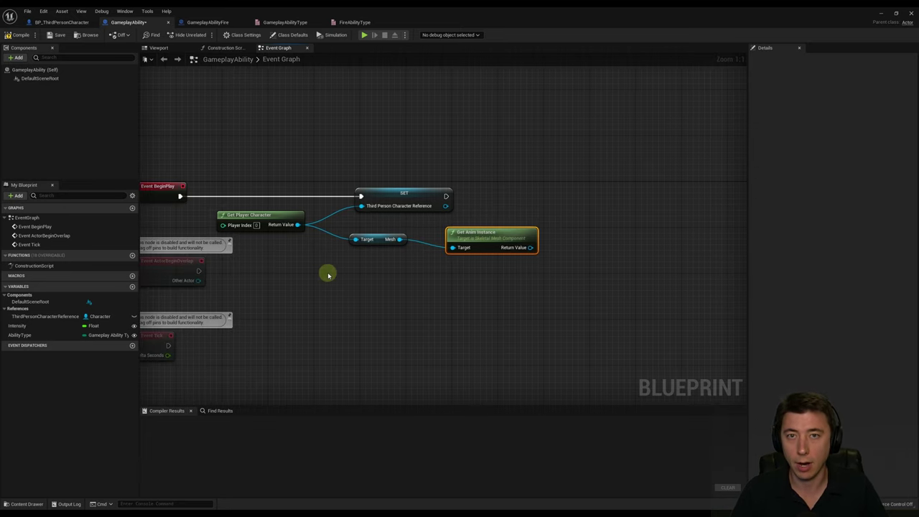
{"action": "right_click_drag", "start_coordinate": [330, 273], "coordinate": [187, 285]}
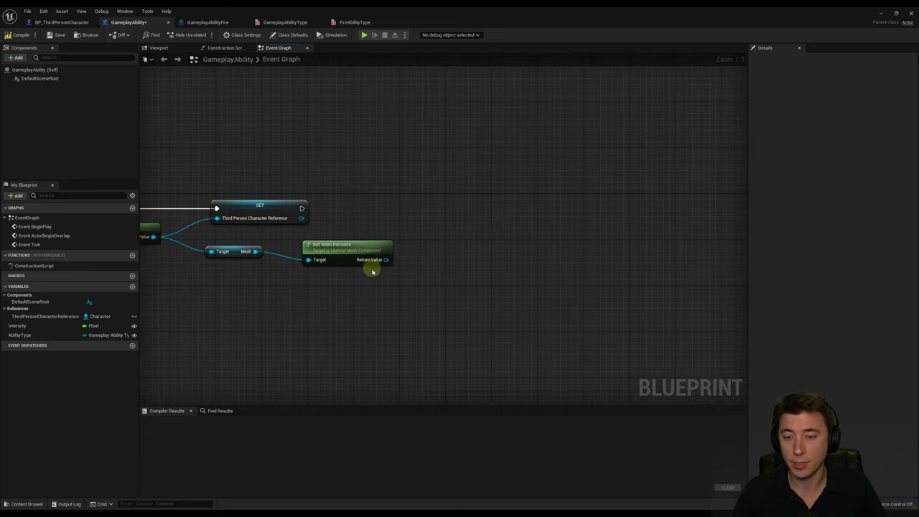
{"action": "left_click_drag", "start_coordinate": [385, 259], "coordinate": [423, 215]}
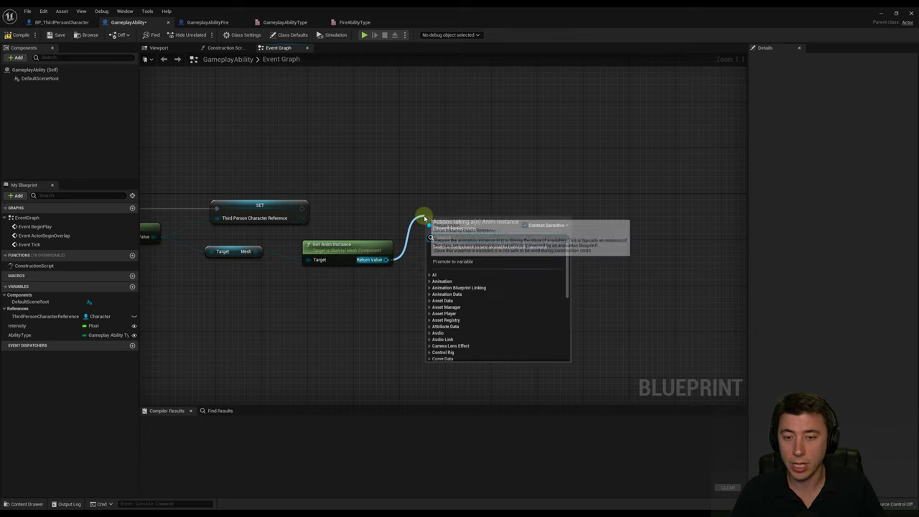
{"action": "type", "text": "to abp"}
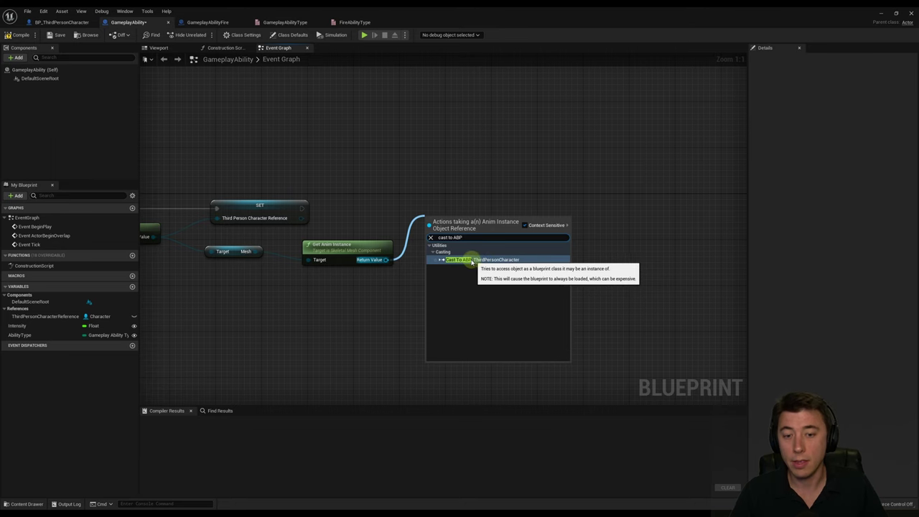
{"action": "type", "text": "_"}
{"action": "left_click", "coordinate": [371, 165]}
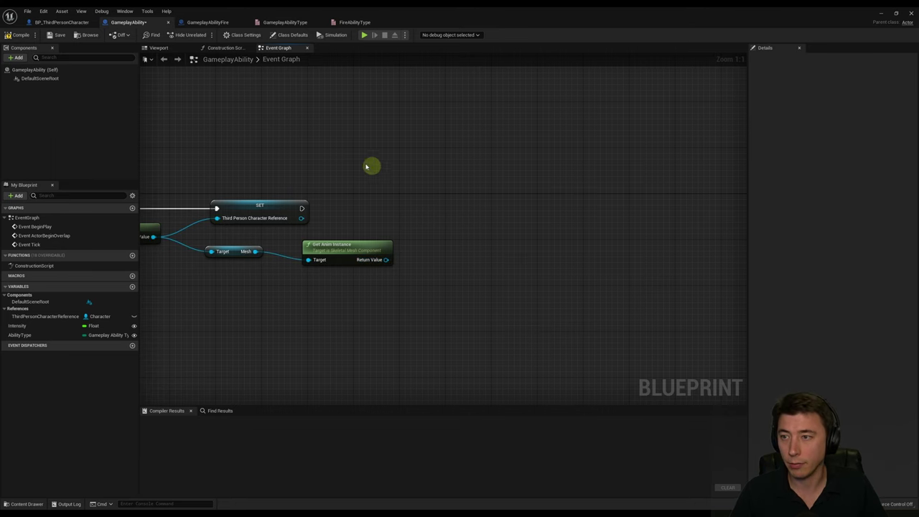
{"action": "left_click", "coordinate": [43, 22]}
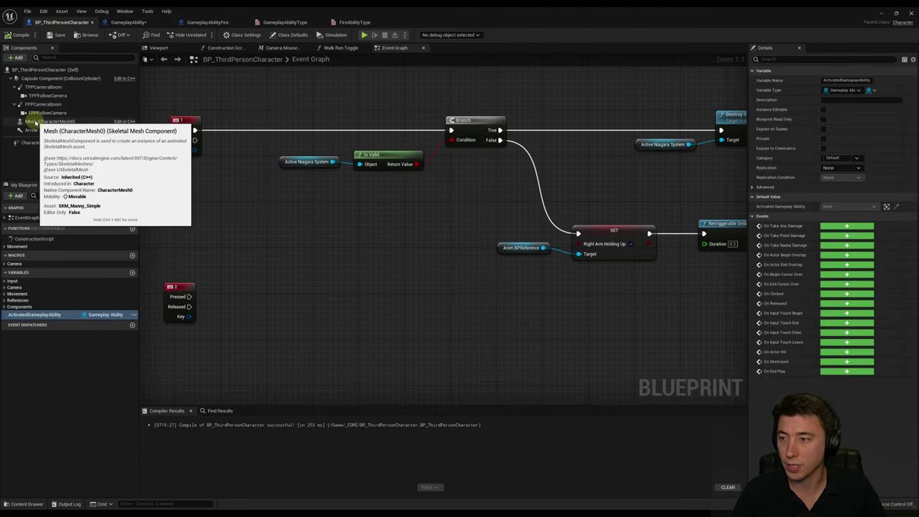
{"action": "left_click", "coordinate": [48, 122]}
{"action": "scroll", "coordinate": [793, 225], "scroll_direction": "down", "scroll_amount": 1}
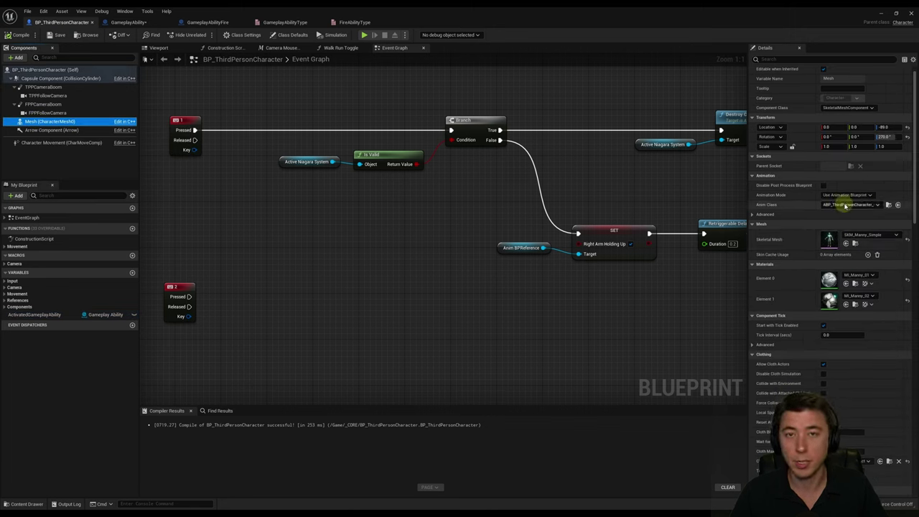
{"action": "left_click", "coordinate": [134, 22]}
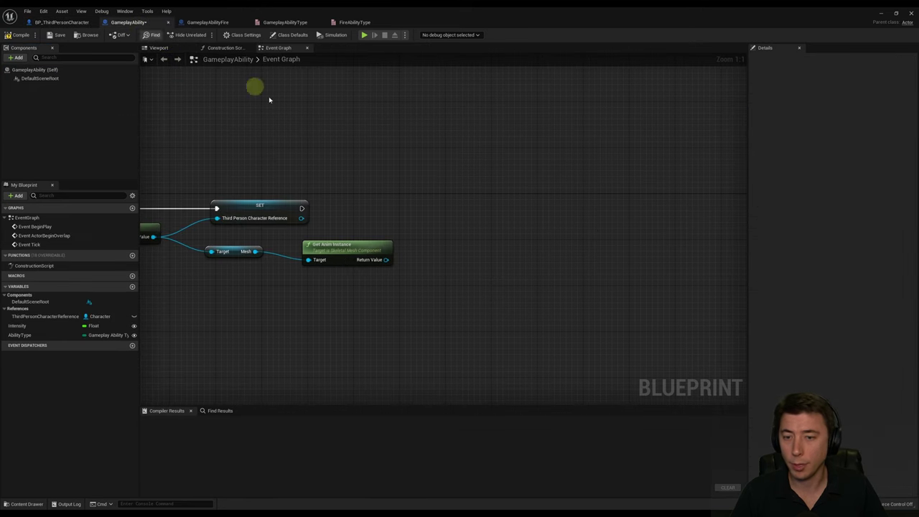
Cast the anim instance to ABP_ThirdPersonCharacter and promote the result to a variable.
{"action": "left_click_drag", "start_coordinate": [386, 260], "coordinate": [412, 230]}
{"action": "type", "text": "cast to ABP"}
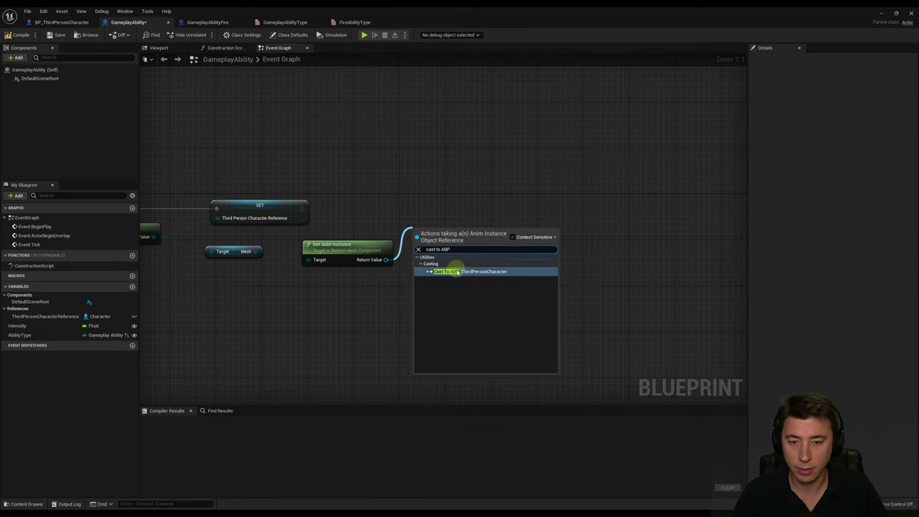
{"action": "left_click", "coordinate": [442, 271]}
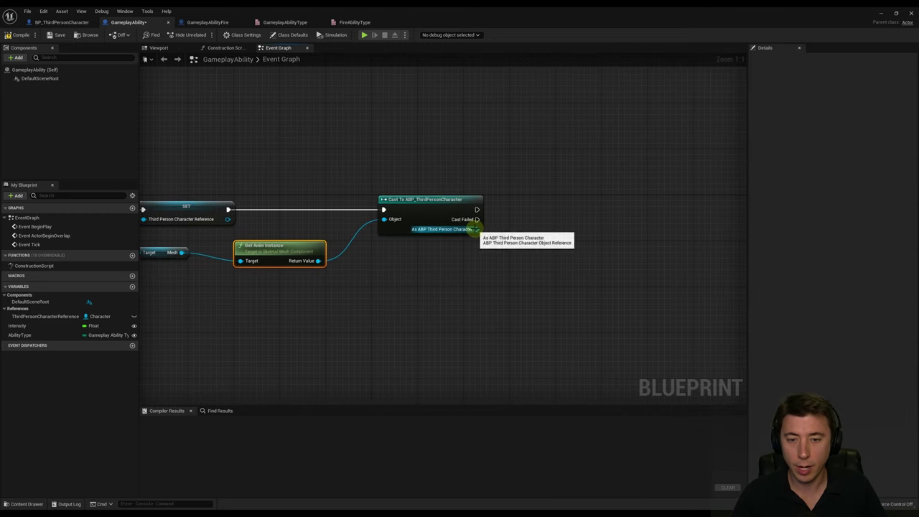
{"action": "right_click", "coordinate": [475, 228]}
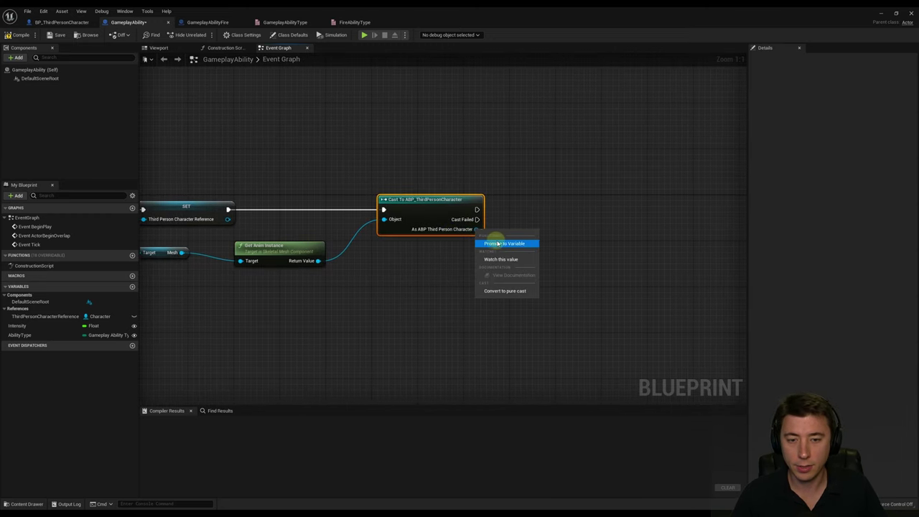
{"action": "left_click", "coordinate": [504, 241]}
{"action": "left_click", "coordinate": [565, 207]}
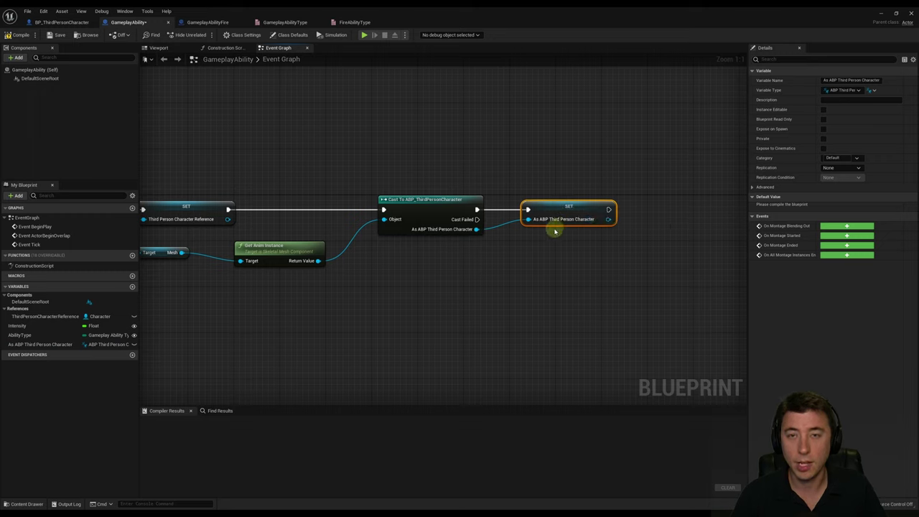
Rename the variable ABP_ThirdPersonCharacterReference and file it under References.
{"action": "left_click", "coordinate": [33, 347]}
{"action": "right_click", "coordinate": [33, 346]}
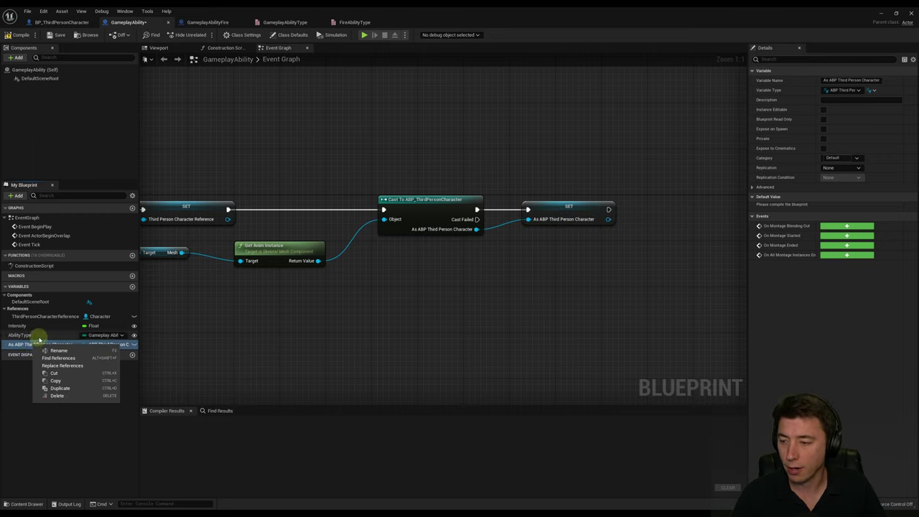
{"action": "left_click", "coordinate": [57, 353]}
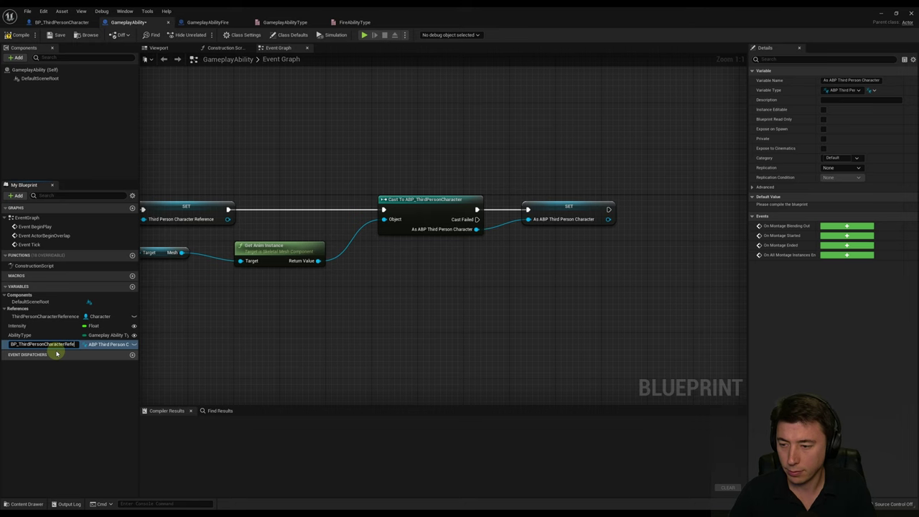
{"action": "key", "text": "Return"}
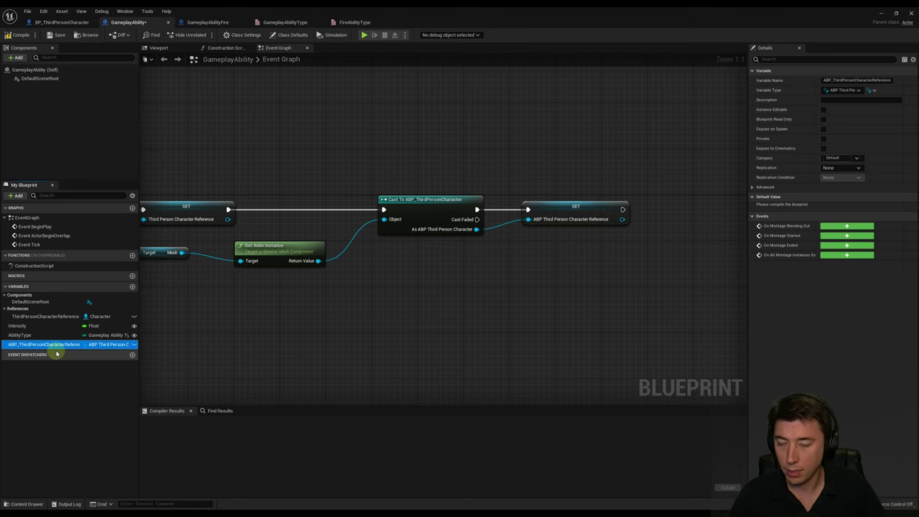
{"action": "left_click", "coordinate": [847, 157]}
{"action": "left_click", "coordinate": [833, 171]}
{"action": "right_click_drag", "start_coordinate": [144, 284], "coordinate": [355, 301]}
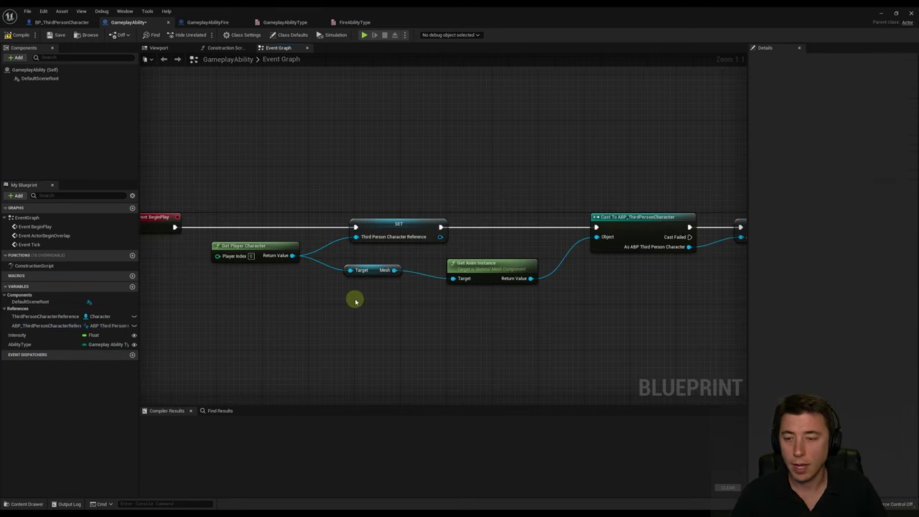
{"action": "left_click", "coordinate": [215, 247]}
Duplicate Get Player Character and wire the copy into the Mesh node's Target.
{"action": "key", "text": "ctrl+c"}
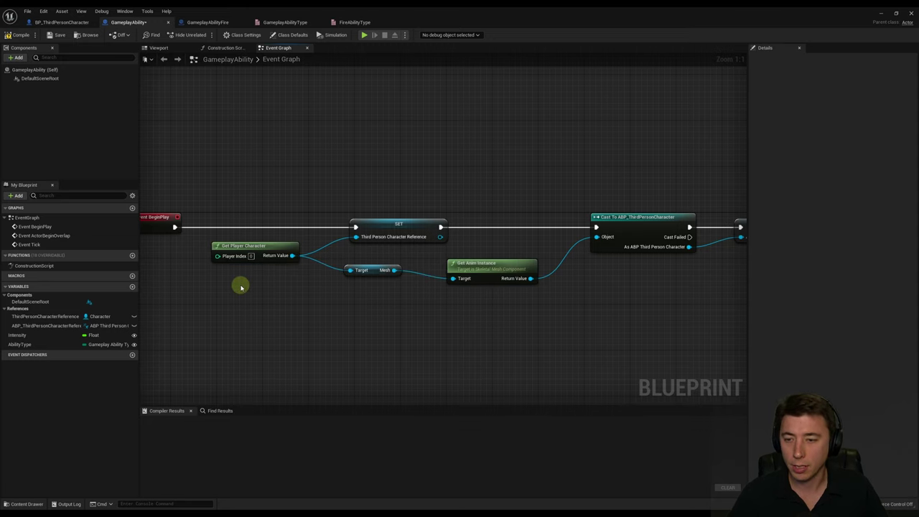
{"action": "key", "text": "ctrl+v"}
{"action": "left_click_drag", "start_coordinate": [255, 288], "coordinate": [226, 283]}
{"action": "left_click_drag", "start_coordinate": [292, 296], "coordinate": [349, 270]}
{"action": "scroll", "coordinate": [342, 294], "scroll_direction": "down", "scroll_amount": 1}
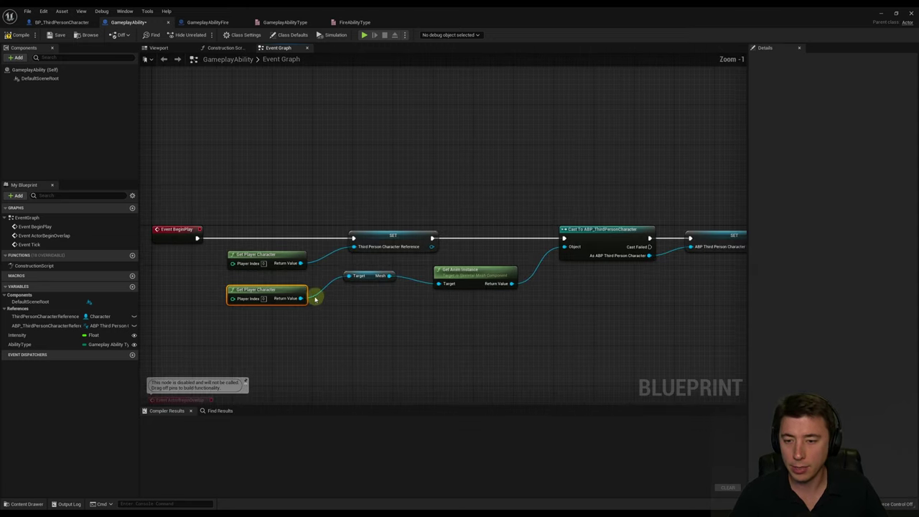
Collapse Get Player Character and its SET node into a ThirdPersonCharacterRef function.
{"action": "left_click", "coordinate": [377, 276], "text": "shift"}
{"action": "left_click", "coordinate": [474, 272], "text": "shift"}
{"action": "left_click", "coordinate": [603, 253], "text": "shift"}
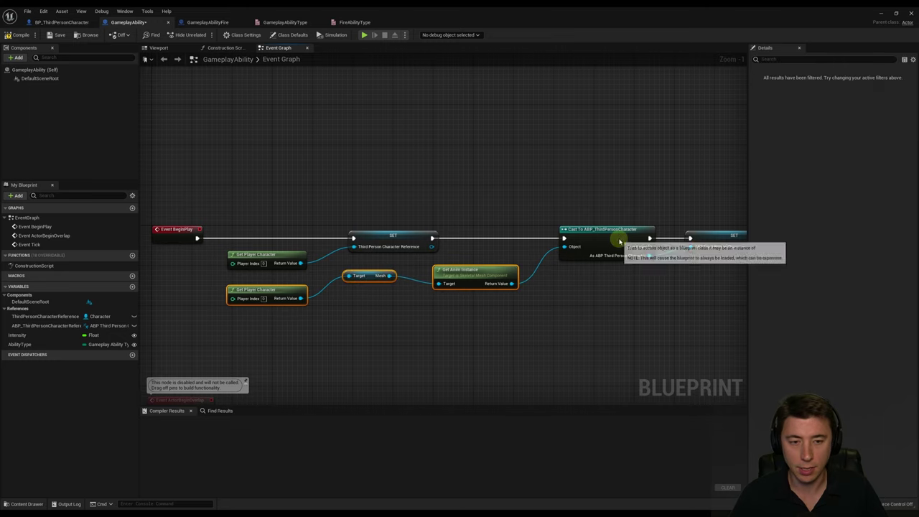
{"action": "right_click_drag", "start_coordinate": [623, 213], "coordinate": [442, 208]}
{"action": "left_click_drag", "start_coordinate": [380, 231], "coordinate": [626, 231]}
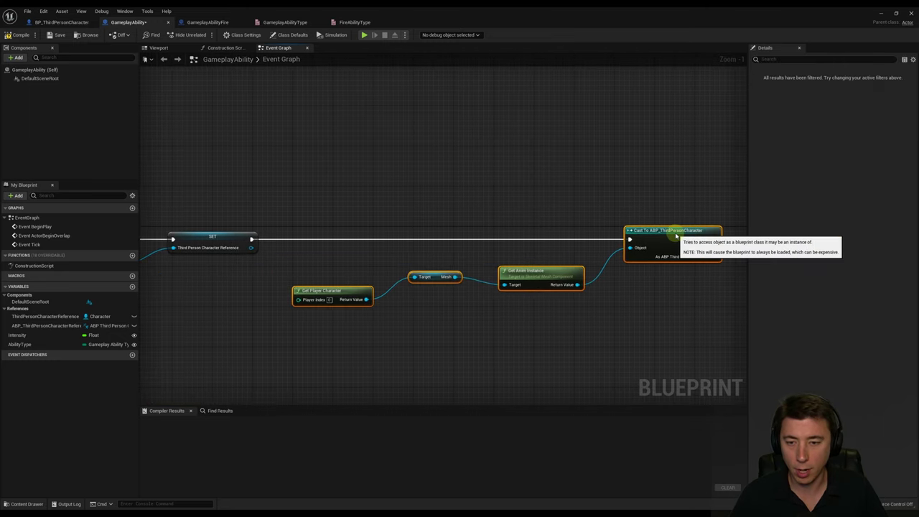
{"action": "right_click_drag", "start_coordinate": [453, 215], "coordinate": [488, 227]}
{"action": "right_click_drag", "start_coordinate": [391, 298], "coordinate": [488, 302]}
{"action": "left_click_drag", "start_coordinate": [381, 268], "coordinate": [289, 200]}
{"action": "left_click_drag", "start_coordinate": [434, 296], "coordinate": [441, 287]}
{"action": "right_click", "coordinate": [434, 242]}
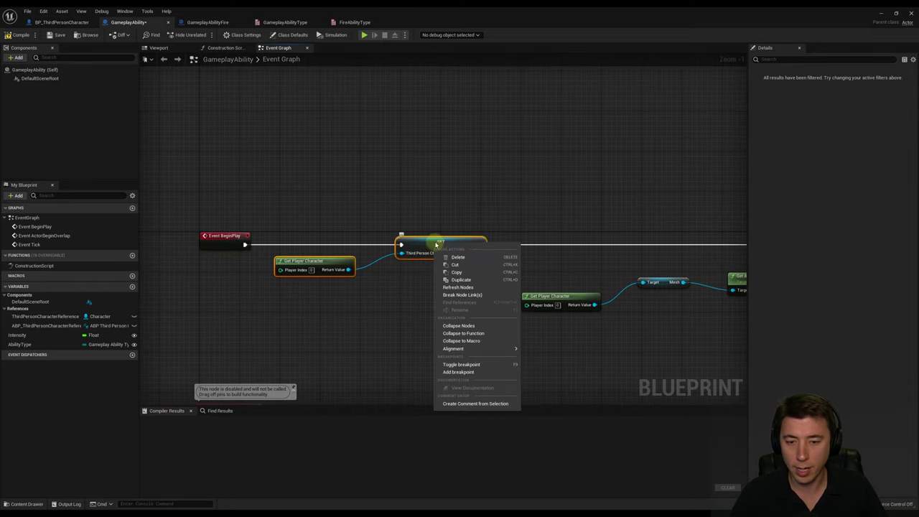
{"action": "left_click", "coordinate": [460, 333]}
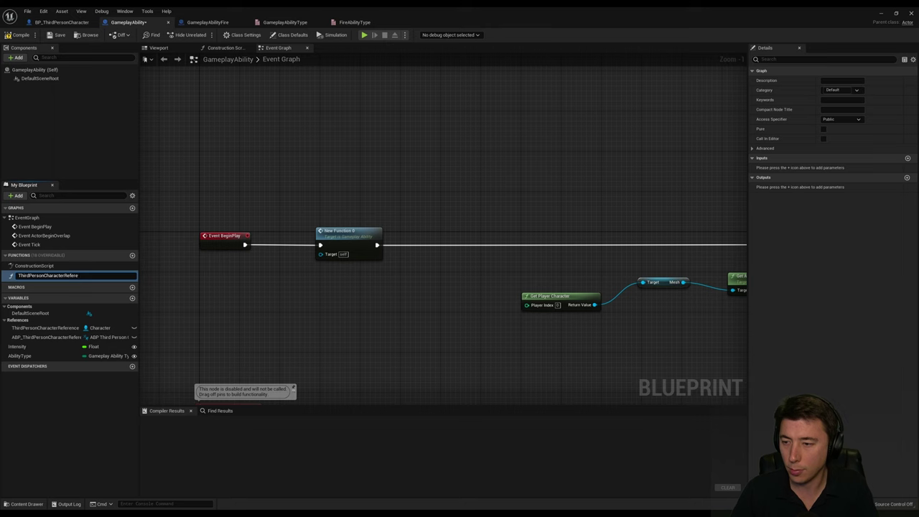
{"action": "key", "text": "Return"}
Collapse the five-node anim-blueprint cast chain into a second function after ThirdPersonCharacterRef.
{"action": "right_click_drag", "start_coordinate": [649, 198], "coordinate": [303, 179]}
{"action": "left_click_drag", "start_coordinate": [277, 160], "coordinate": [710, 346]}
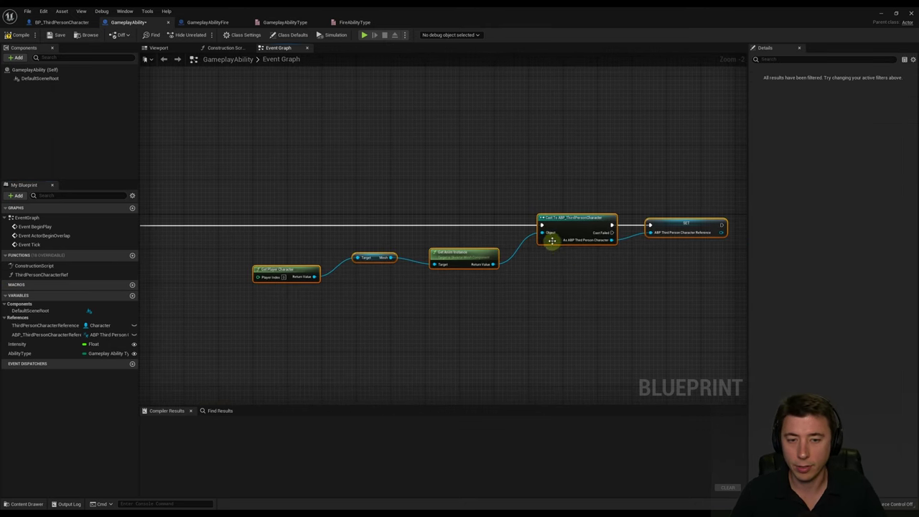
{"action": "right_click", "coordinate": [566, 225]}
{"action": "left_click", "coordinate": [596, 311]}
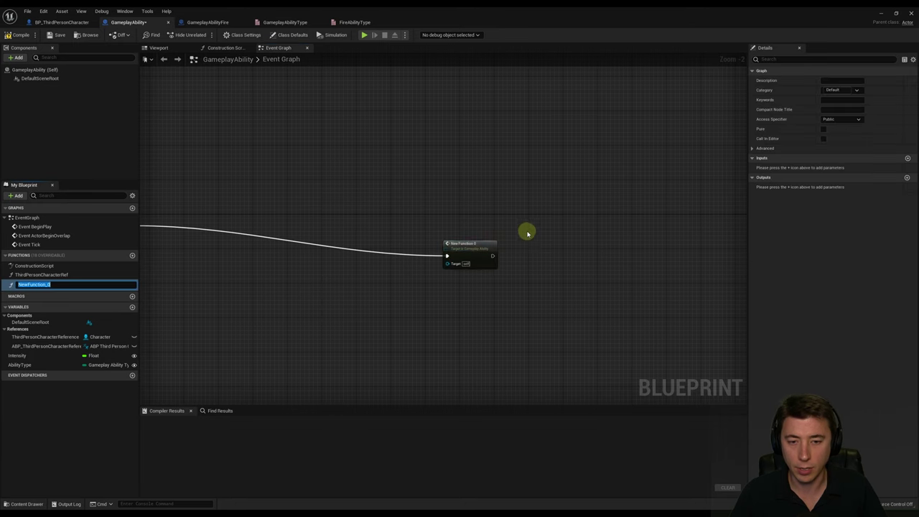
{"action": "key", "text": "Return"}
{"action": "right_click_drag", "start_coordinate": [465, 247], "coordinate": [379, 219]}
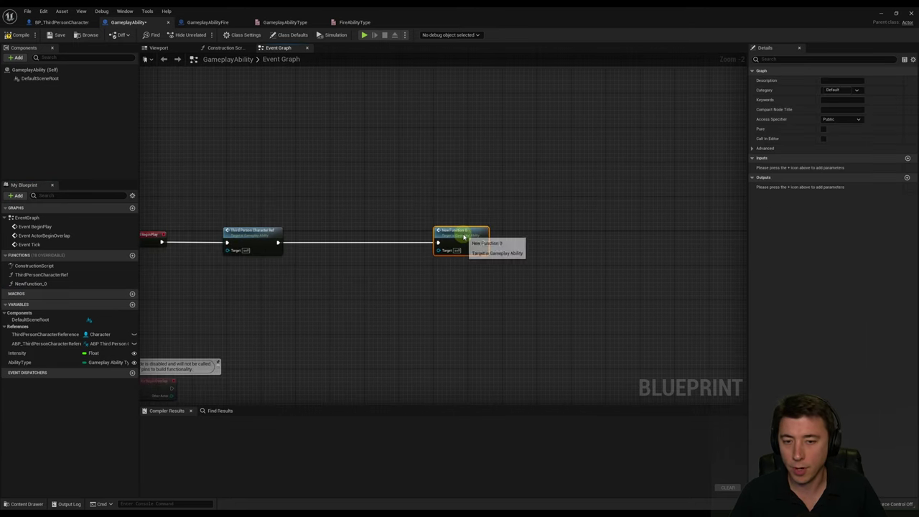
{"action": "left_click_drag", "start_coordinate": [397, 237], "coordinate": [371, 236]}
{"action": "right_click_drag", "start_coordinate": [331, 206], "coordinate": [356, 210]}
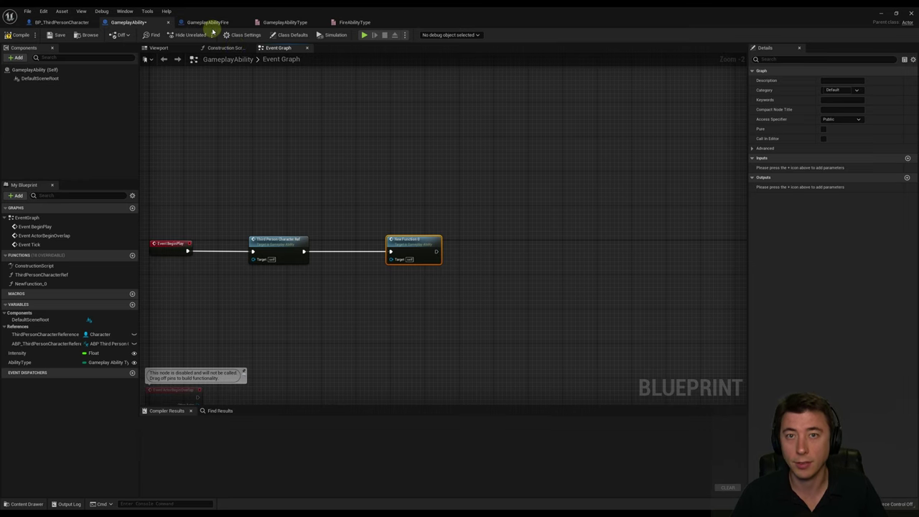
Rename NewFunction_0 to ABP_ThirdPersonCharacteRef and compile GameplayAbility.
{"action": "right_click", "coordinate": [31, 283]}
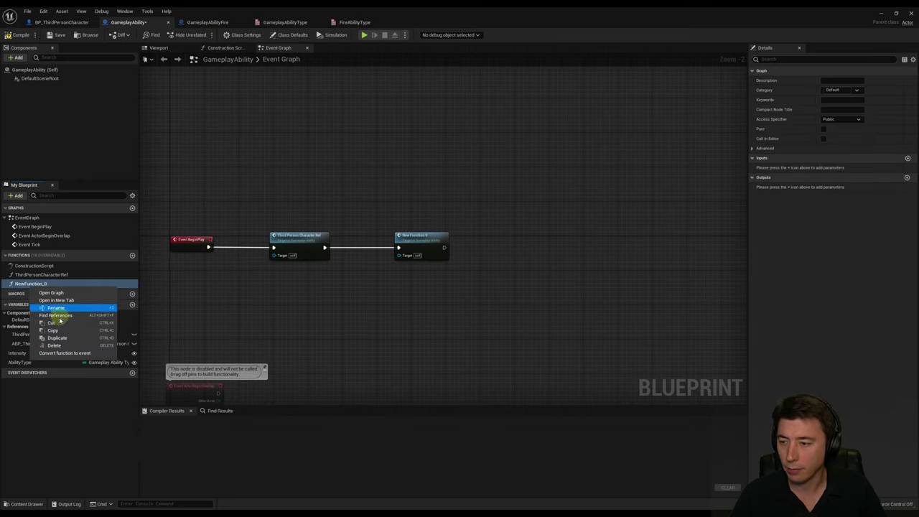
{"action": "left_click", "coordinate": [57, 308]}
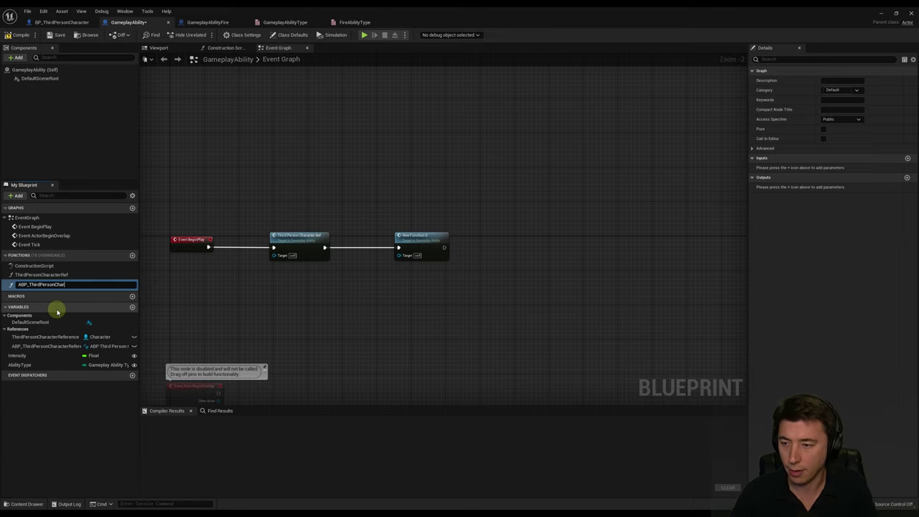
{"action": "left_click", "coordinate": [40, 34]}
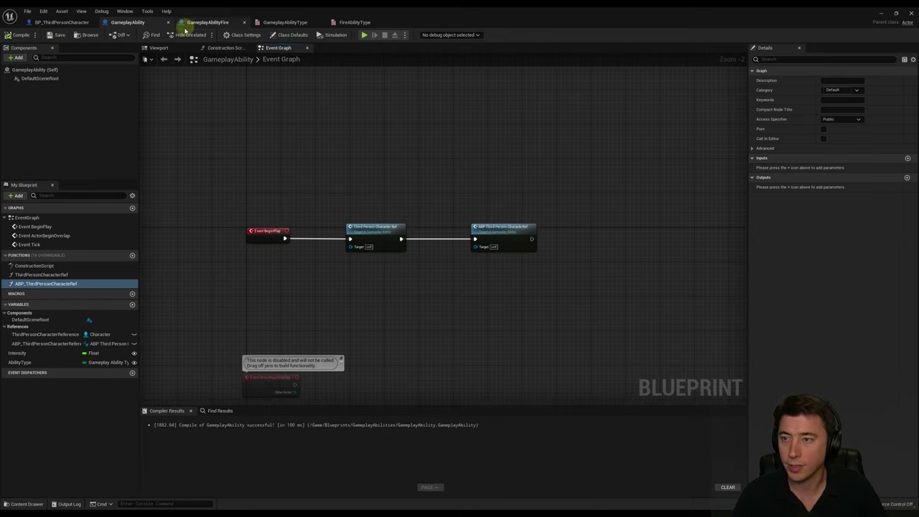
In GameplayAbilityFire, add an ABP Third Person Characte Ref call after Event BeginPlay.
{"action": "left_click", "coordinate": [206, 23]}
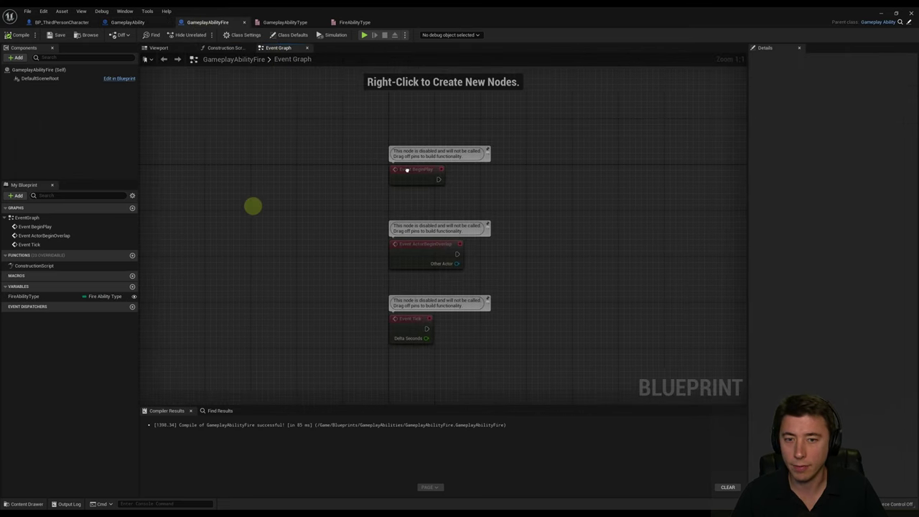
{"action": "left_click_drag", "start_coordinate": [363, 194], "coordinate": [437, 188]}
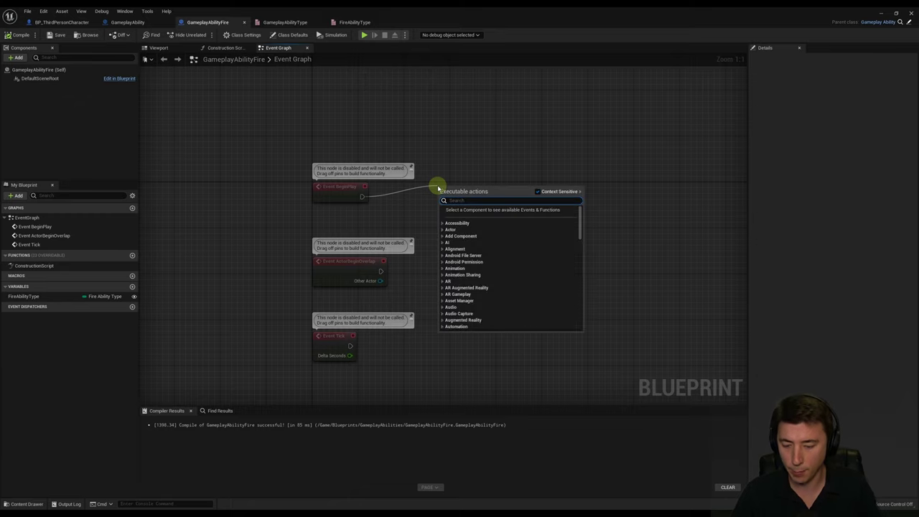
{"action": "type", "text": "ABP_"}
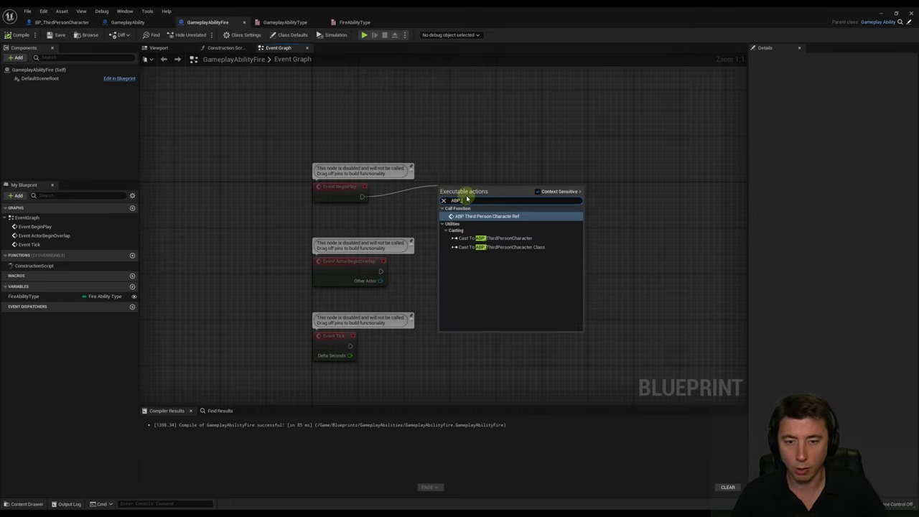
{"action": "left_click", "coordinate": [492, 216]}
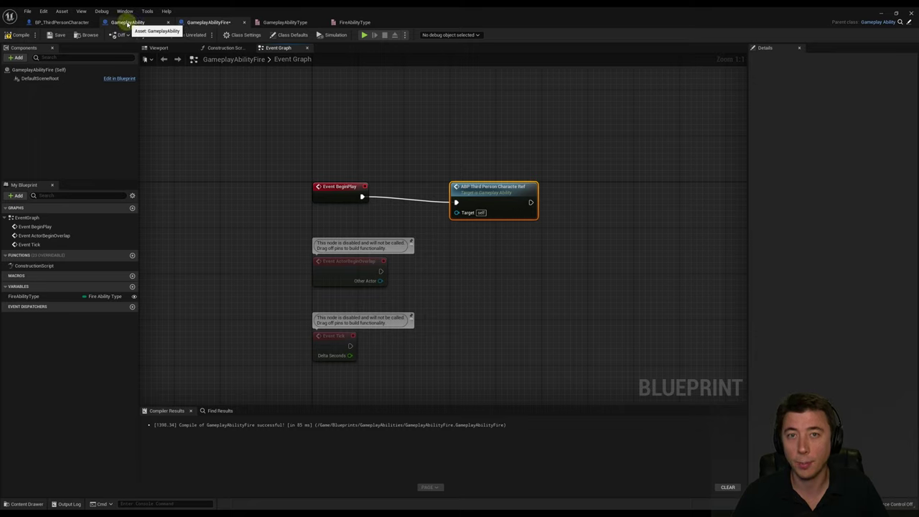
{"action": "left_click_drag", "start_coordinate": [495, 188], "coordinate": [621, 182]}
Insert a Third Person Character Ref call between BeginPlay and the ABP reference call.
{"action": "left_click", "coordinate": [439, 198], "text": "alt"}
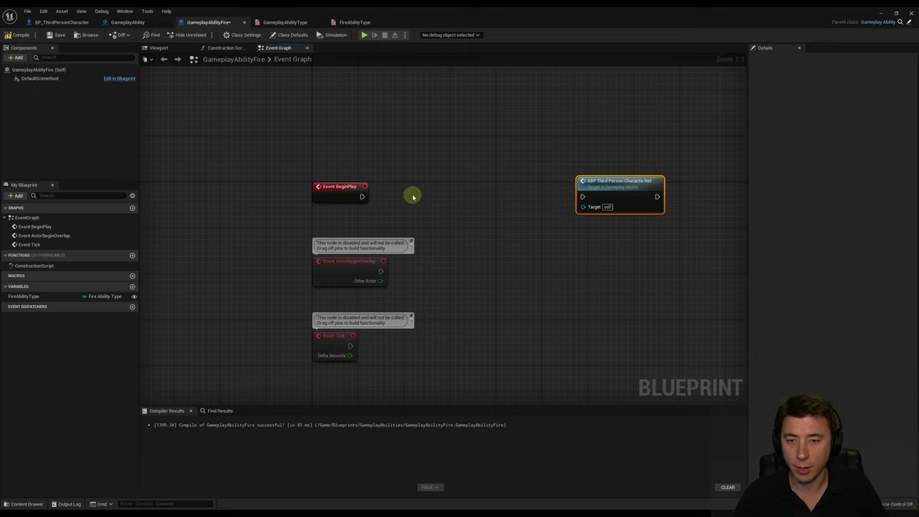
{"action": "right_click", "coordinate": [412, 197]}
{"action": "type", "text": "ThirdPerson"}
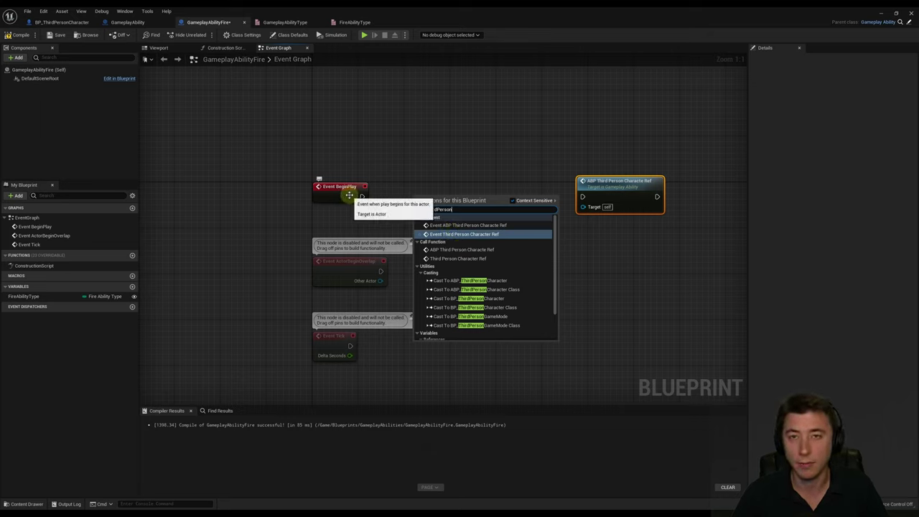
{"action": "left_click", "coordinate": [457, 258]}
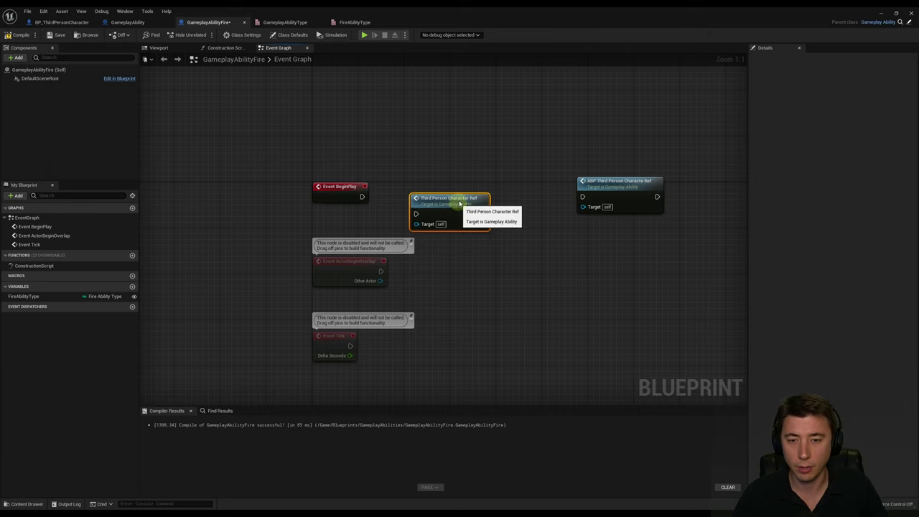
{"action": "left_click_drag", "start_coordinate": [445, 197], "coordinate": [462, 180]}
{"action": "right_click_drag", "start_coordinate": [439, 155], "coordinate": [421, 168]}
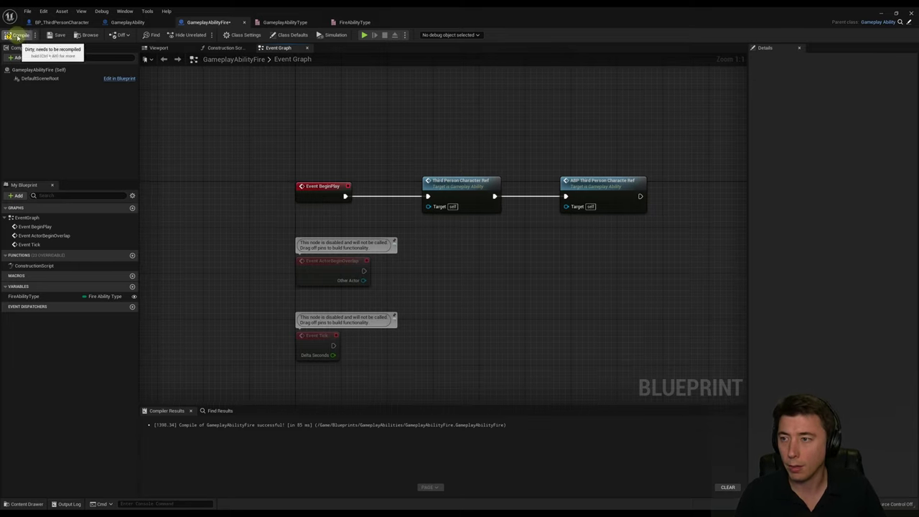
{"action": "left_click", "coordinate": [126, 22]}
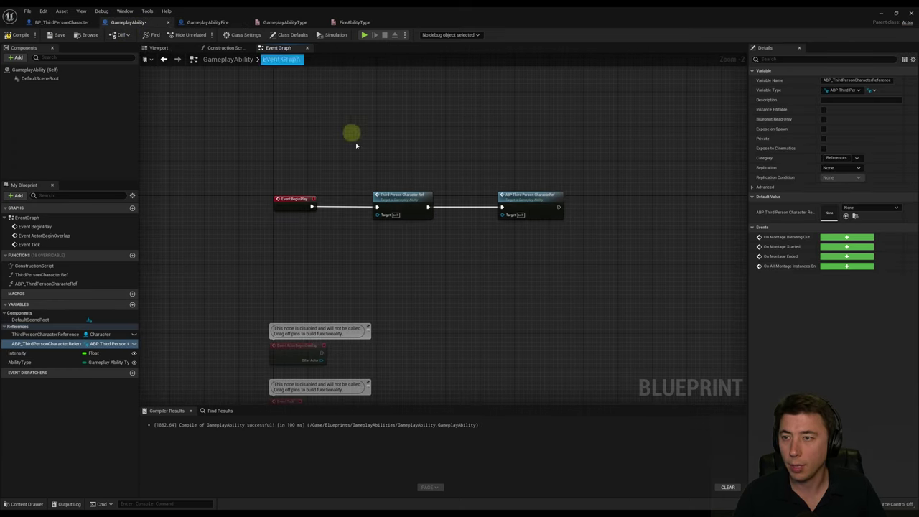
Set the Category of ThirdPersonCharacterRef and ABP_ThirdPersonCharacteRef to References.
{"action": "left_click", "coordinate": [51, 274]}
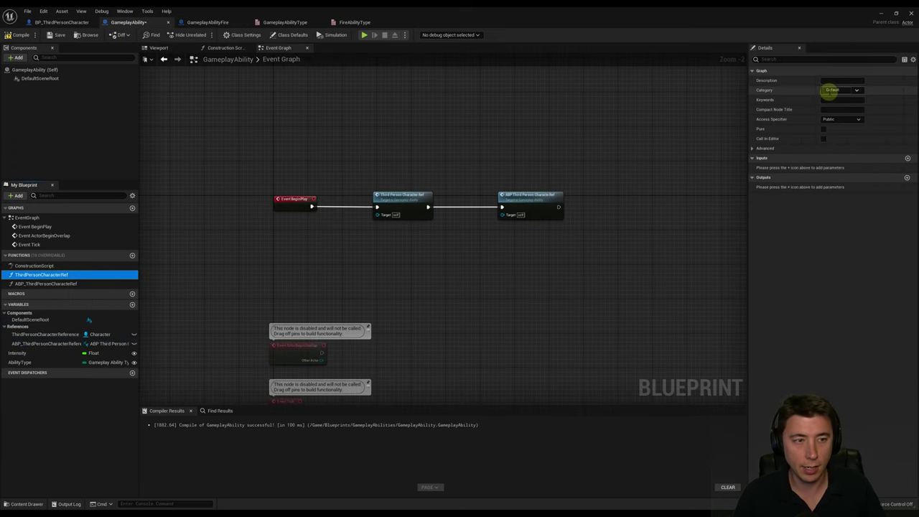
{"action": "left_click", "coordinate": [833, 91]}
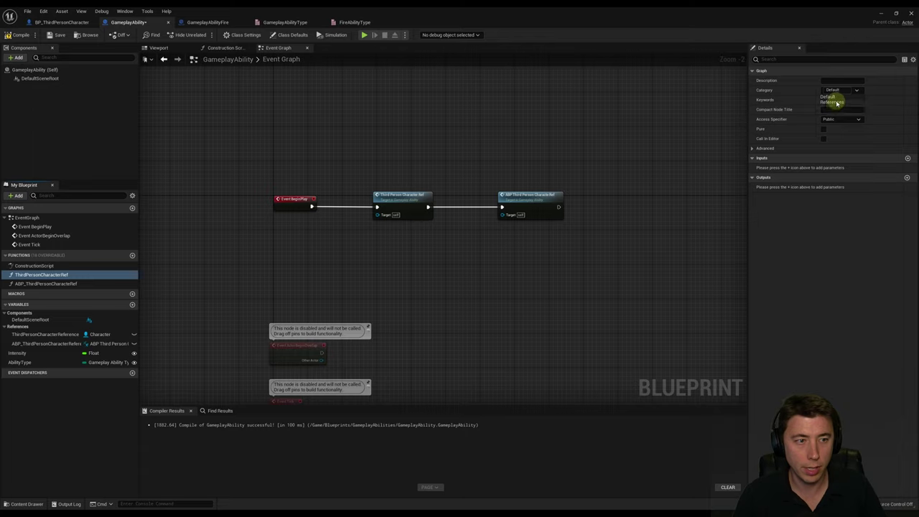
{"action": "left_click", "coordinate": [839, 99]}
{"action": "left_click", "coordinate": [87, 290]}
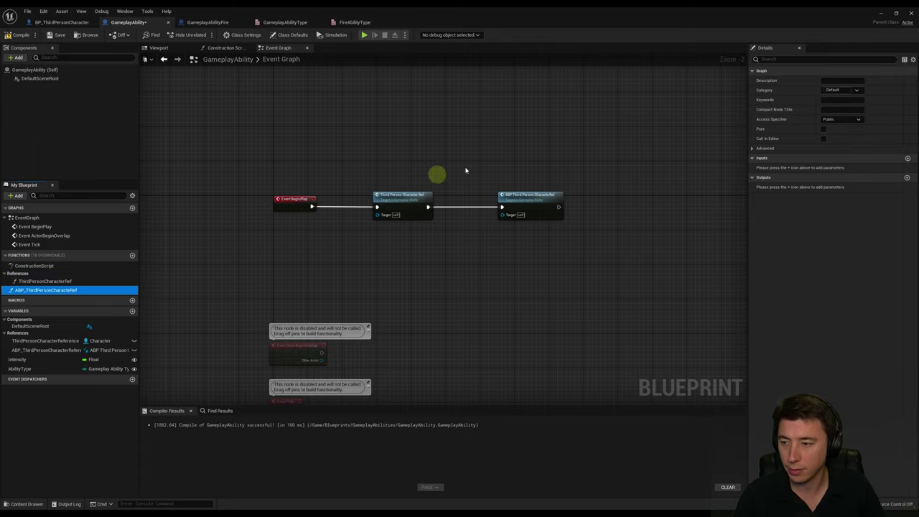
{"action": "left_click", "coordinate": [854, 90]}
{"action": "left_click", "coordinate": [831, 102]}
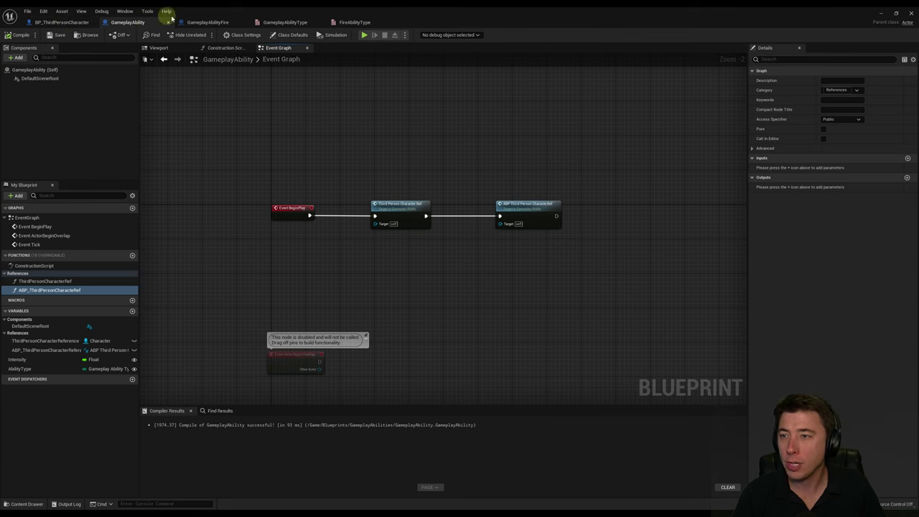
{"action": "left_click", "coordinate": [71, 22]}
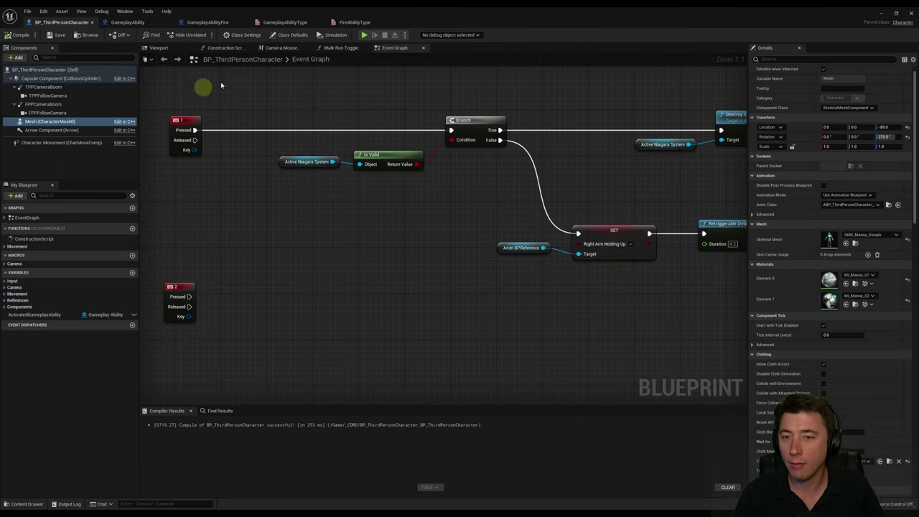
Beside the 2 key event, add a Spawn Actor from Class node with Class set to GameplayAbility.
{"action": "right_click_drag", "start_coordinate": [321, 232], "coordinate": [350, 253]}
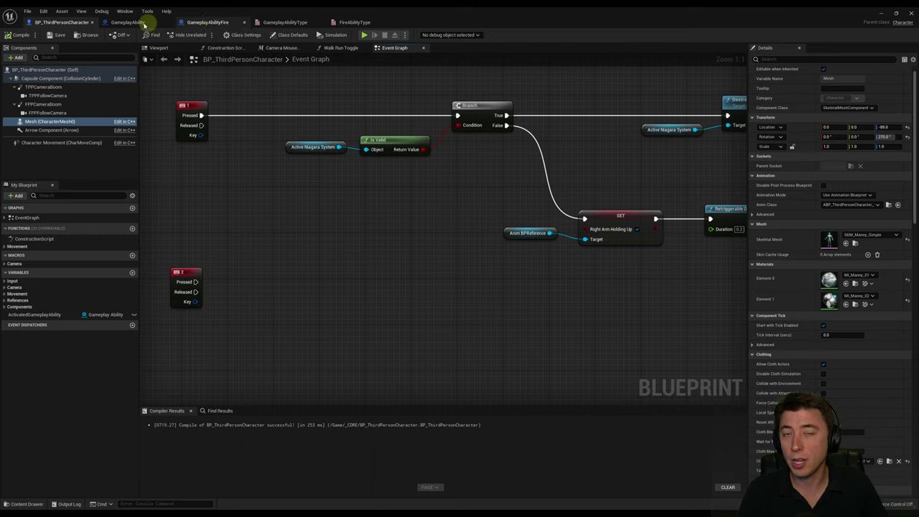
{"action": "left_click", "coordinate": [293, 169]}
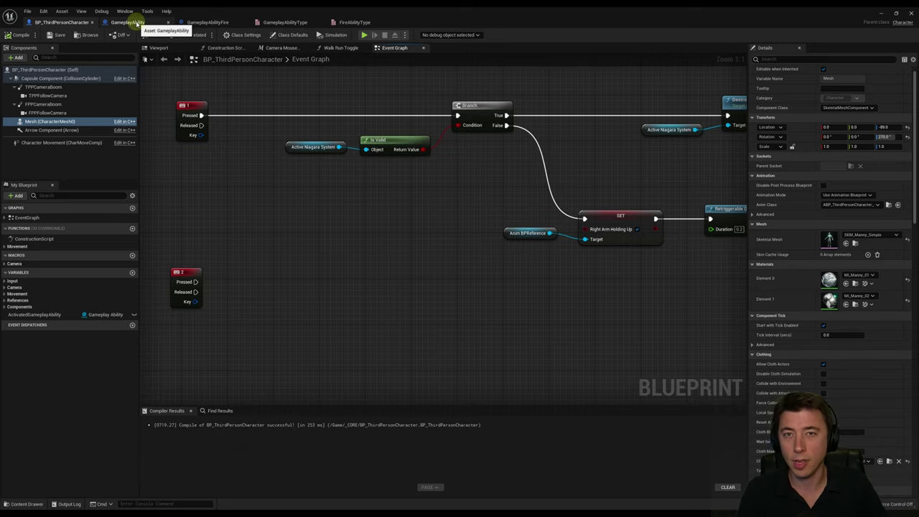
{"action": "right_click_drag", "start_coordinate": [315, 335], "coordinate": [305, 287]}
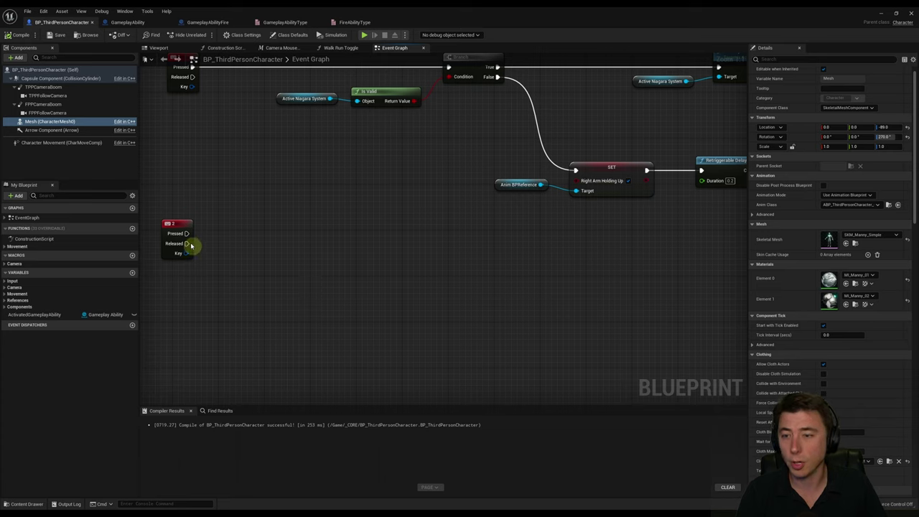
{"action": "right_click", "coordinate": [269, 258]}
{"action": "type", "text": "Spawn Actor"}
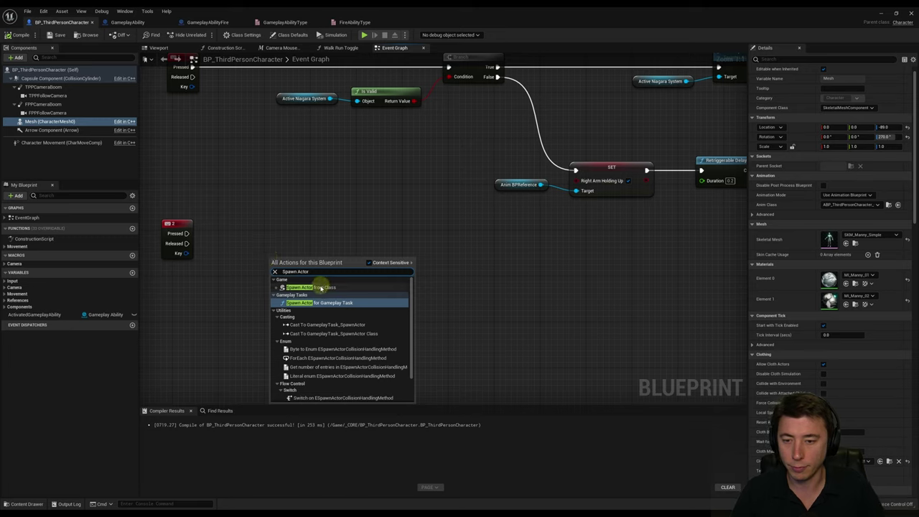
{"action": "left_click", "coordinate": [321, 287]}
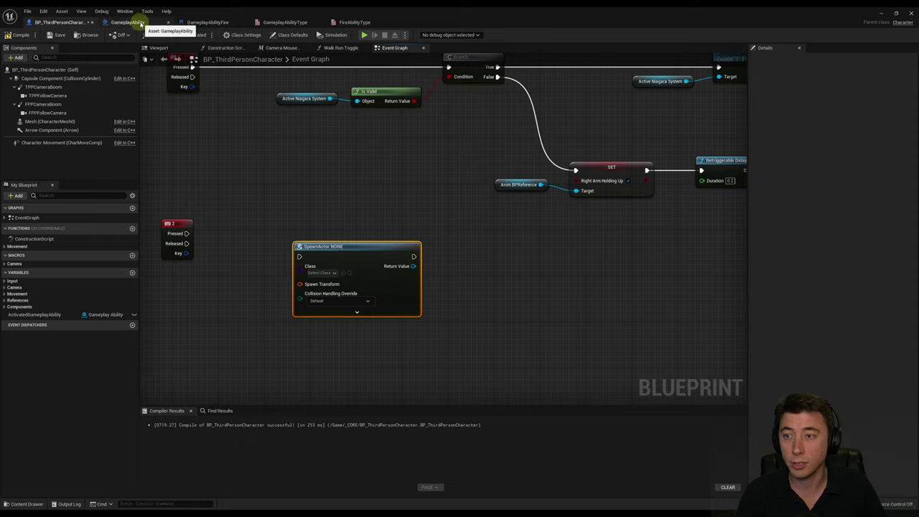
{"action": "left_click", "coordinate": [323, 273]}
{"action": "type", "text": "Gam"}
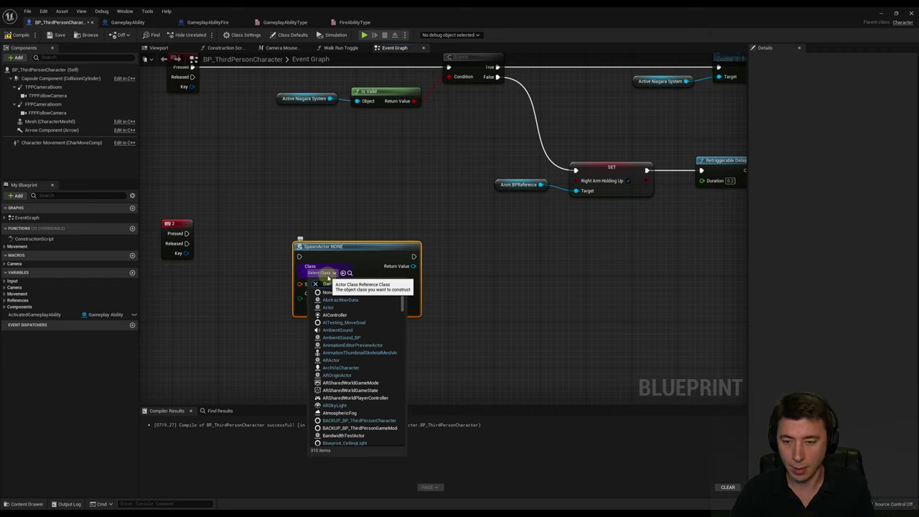
{"action": "type", "text": "eplayAb"}
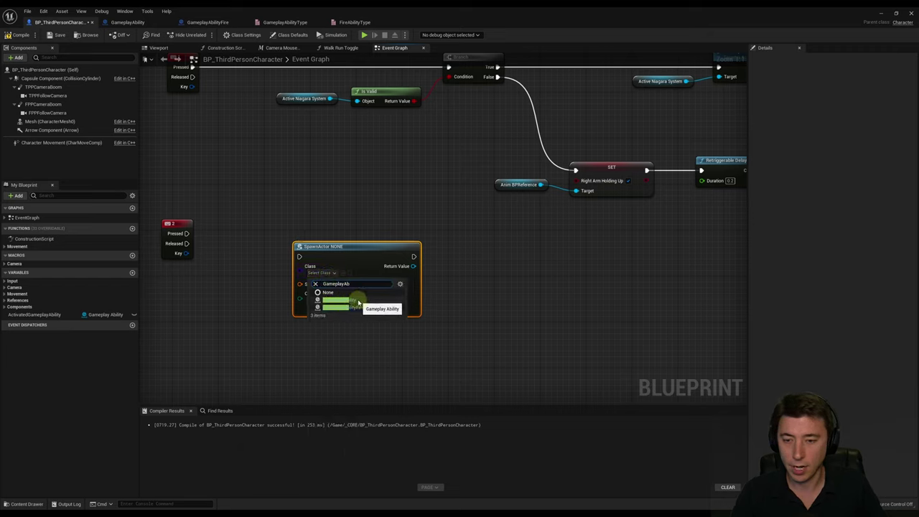
{"action": "left_click", "coordinate": [346, 299]}
{"action": "left_click_drag", "start_coordinate": [320, 259], "coordinate": [326, 247]}
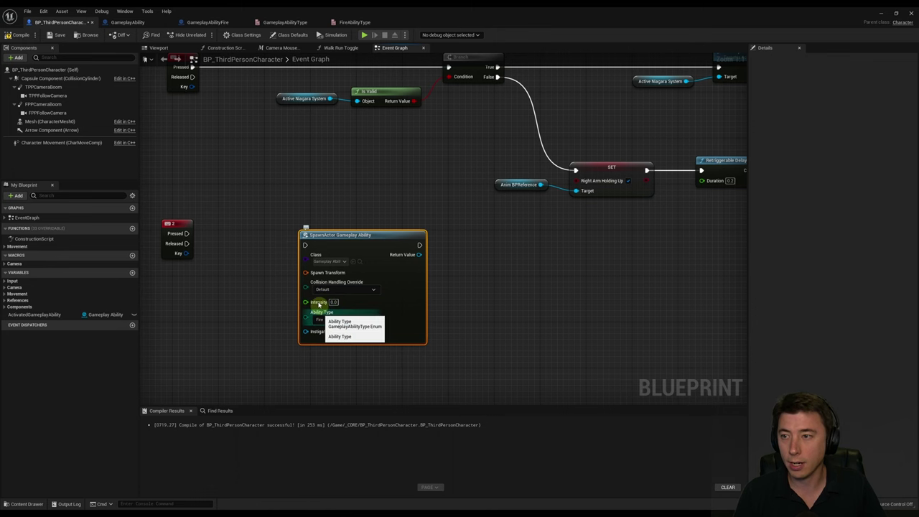
{"action": "left_click", "coordinate": [125, 22]}
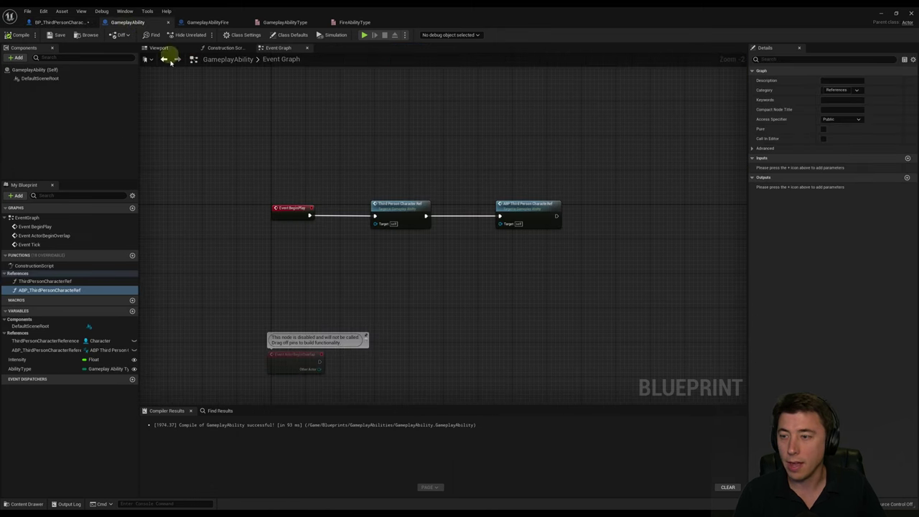
Feed a Get Actor Transform node into the spawn node's Spawn Transform.
{"action": "left_click", "coordinate": [37, 360]}
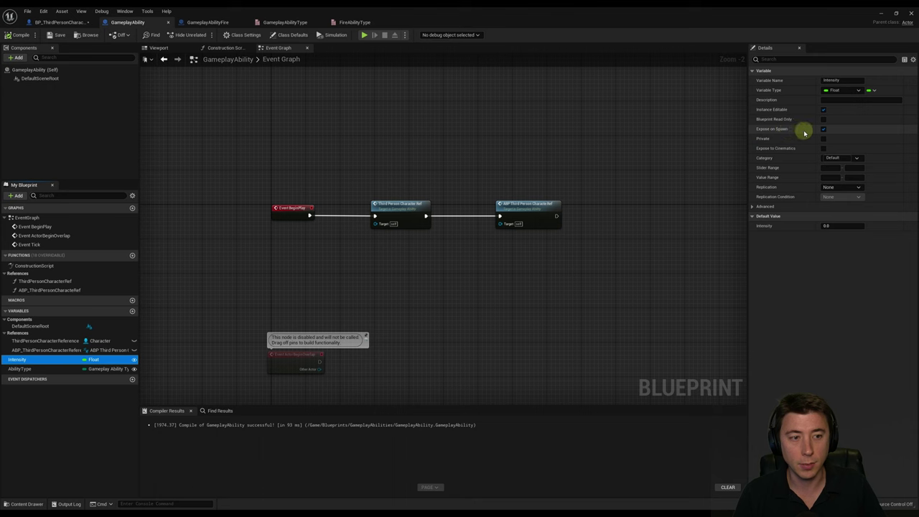
{"action": "left_click", "coordinate": [61, 23]}
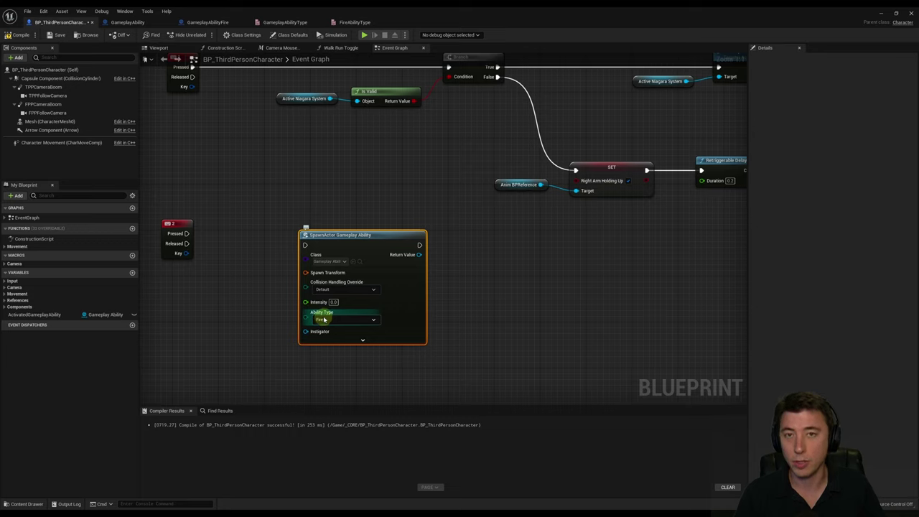
{"action": "key", "text": "ctrl+z"}
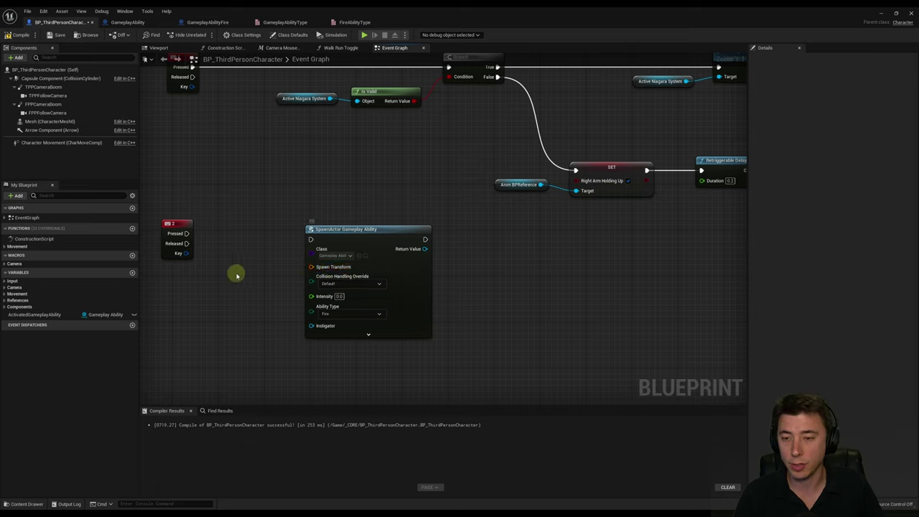
{"action": "right_click", "coordinate": [215, 291]}
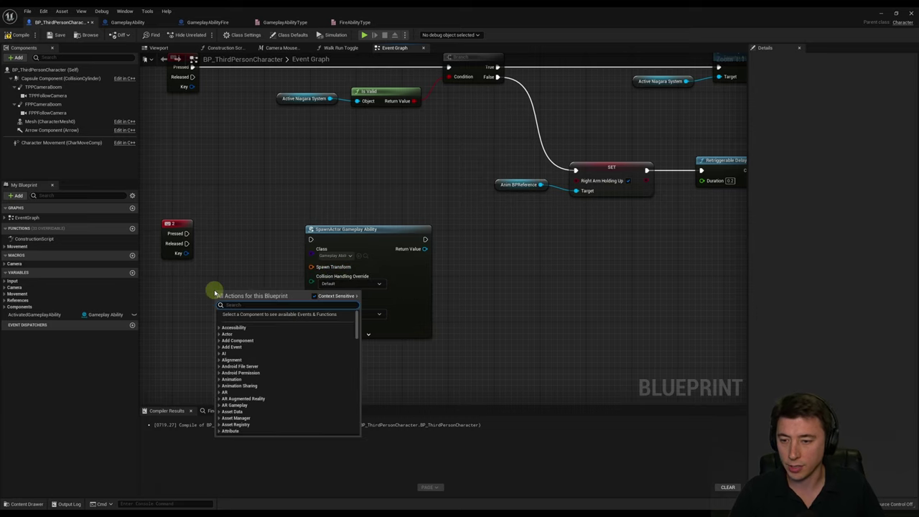
{"action": "type", "text": "get actor tran"}
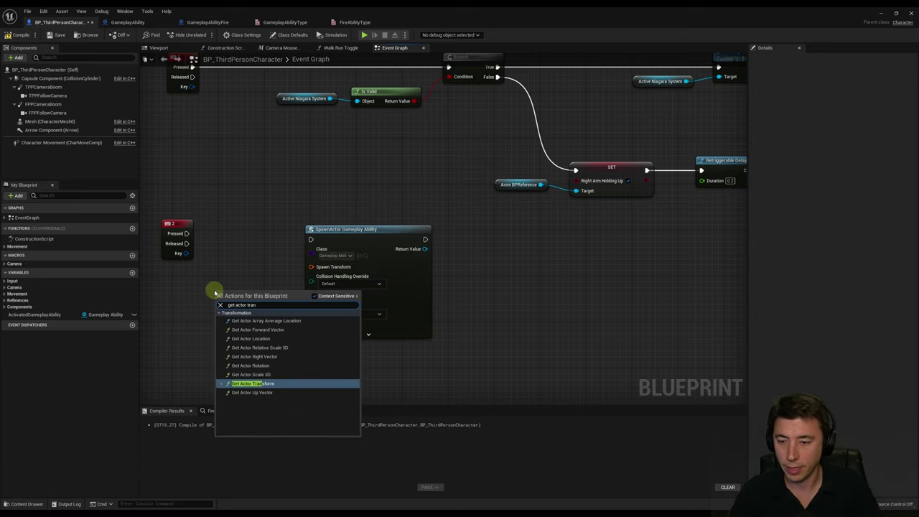
{"action": "left_click", "coordinate": [252, 381]}
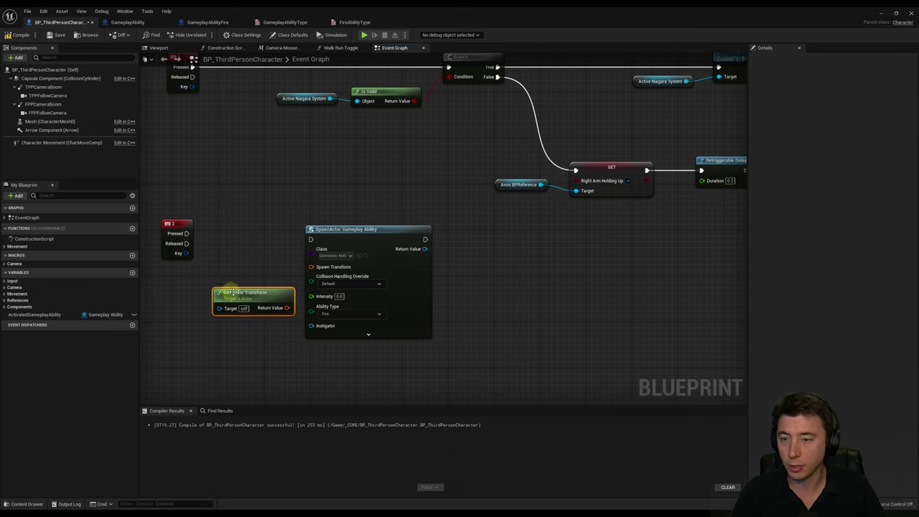
{"action": "left_click_drag", "start_coordinate": [231, 292], "coordinate": [202, 292]}
{"action": "left_click_drag", "start_coordinate": [258, 307], "coordinate": [315, 267]}
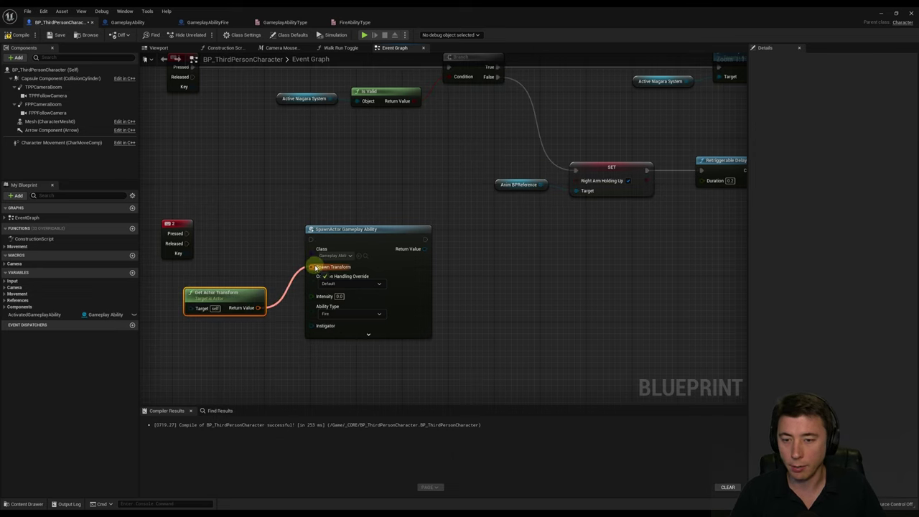
Connect key 2's Pressed to the spawn node and move the three nodes down.
{"action": "left_click_drag", "start_coordinate": [187, 233], "coordinate": [312, 242]}
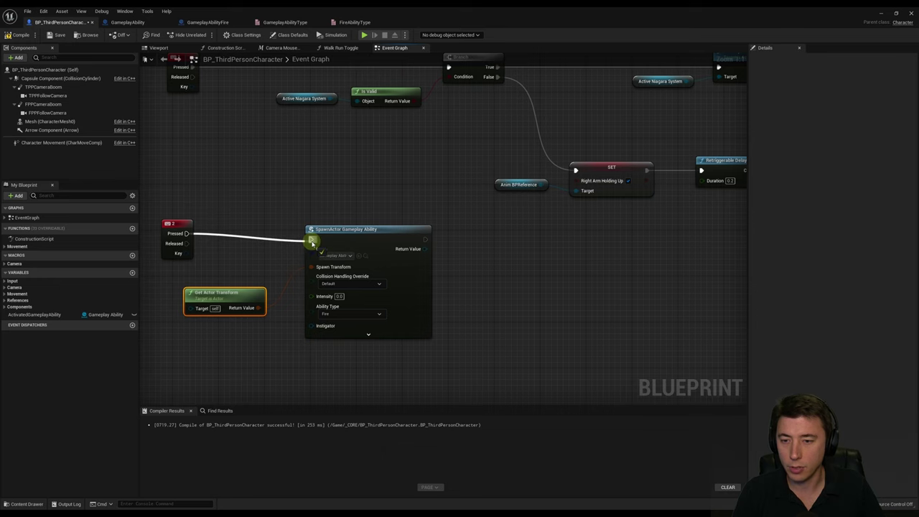
{"action": "left_click_drag", "start_coordinate": [191, 201], "coordinate": [314, 355]}
{"action": "left_click_drag", "start_coordinate": [363, 228], "coordinate": [362, 391]}
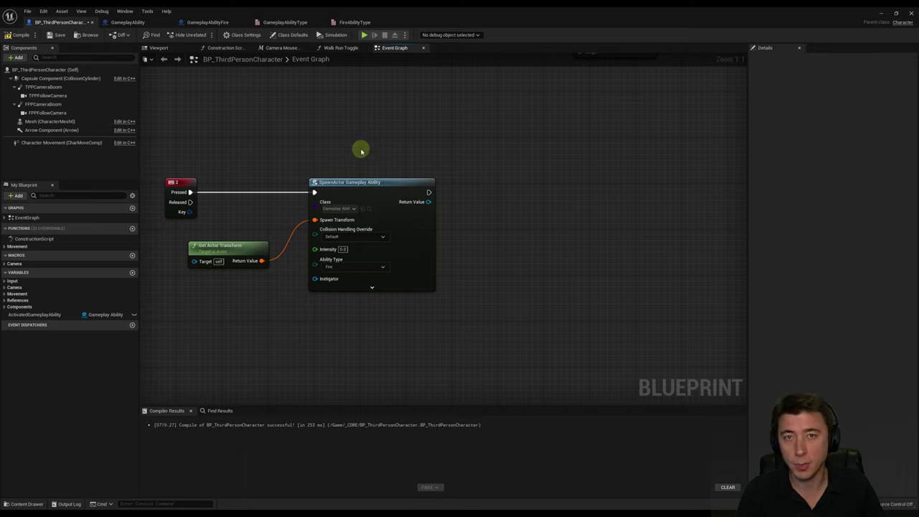
Add a SET ActivatedGameplayAbility node after SpawnActor, storing its Return Value.
{"action": "right_click", "coordinate": [427, 202]}
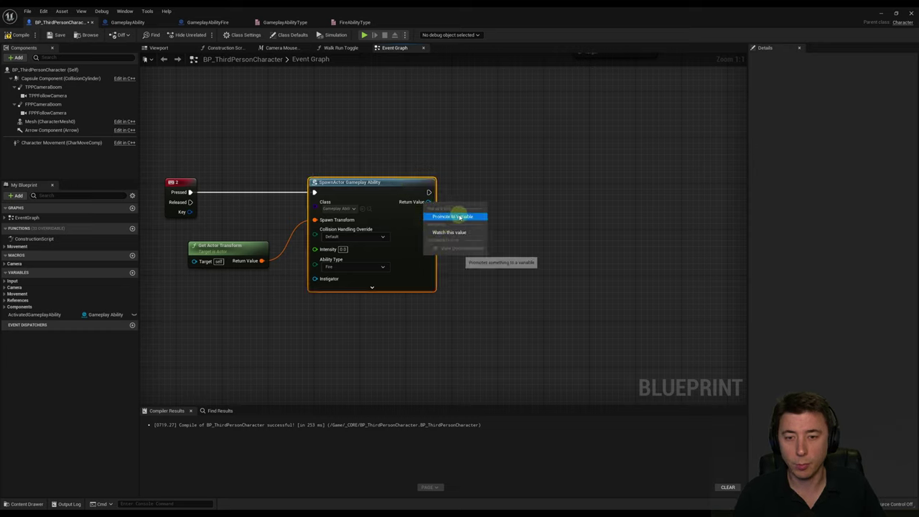
{"action": "left_click", "coordinate": [496, 179]}
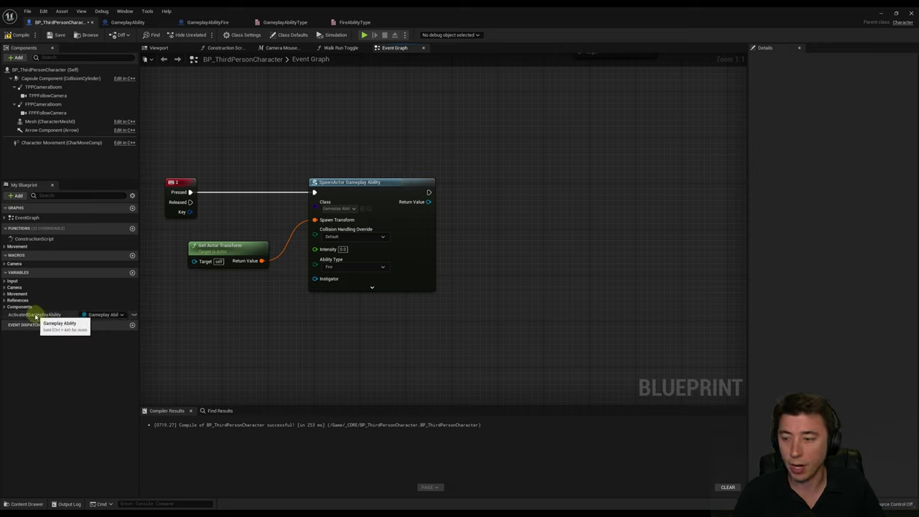
{"action": "left_click_drag", "start_coordinate": [39, 316], "coordinate": [476, 193]}
{"action": "left_click", "coordinate": [502, 214]}
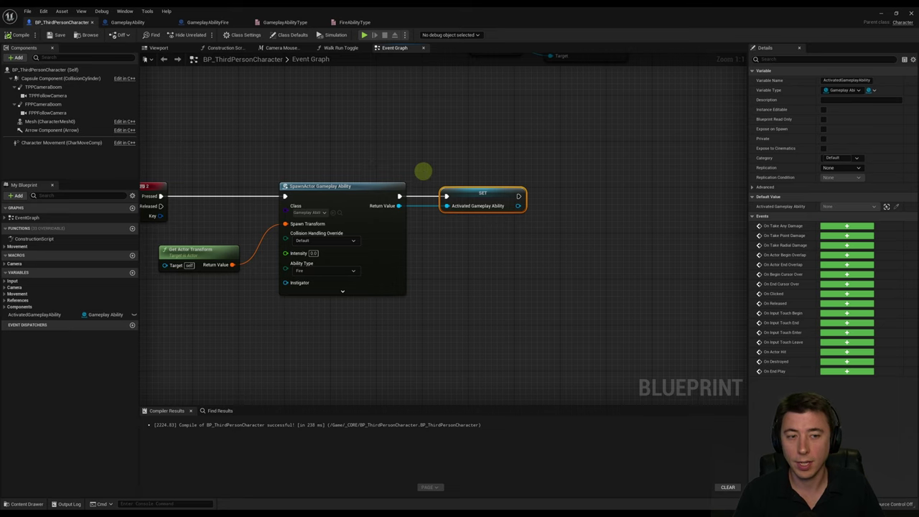
{"action": "right_click_drag", "start_coordinate": [422, 171], "coordinate": [402, 175]}
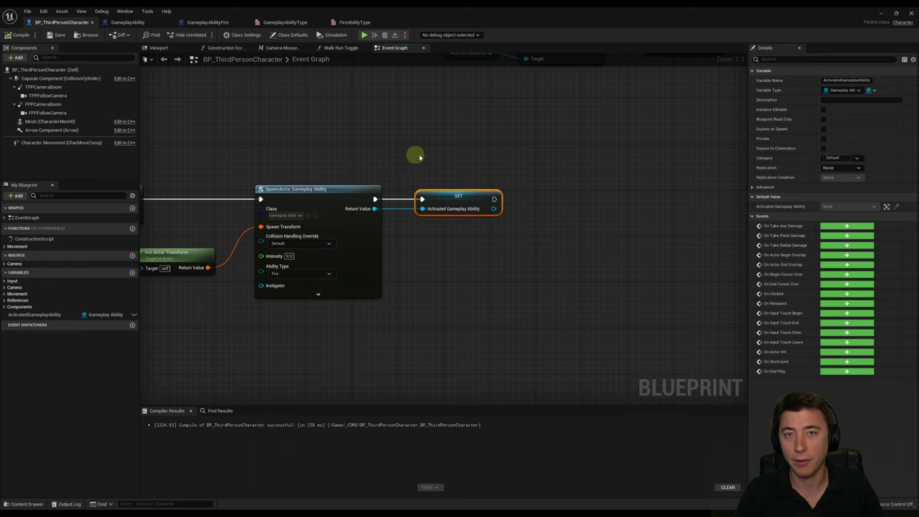
{"action": "right_click_drag", "start_coordinate": [431, 157], "coordinate": [415, 160]}
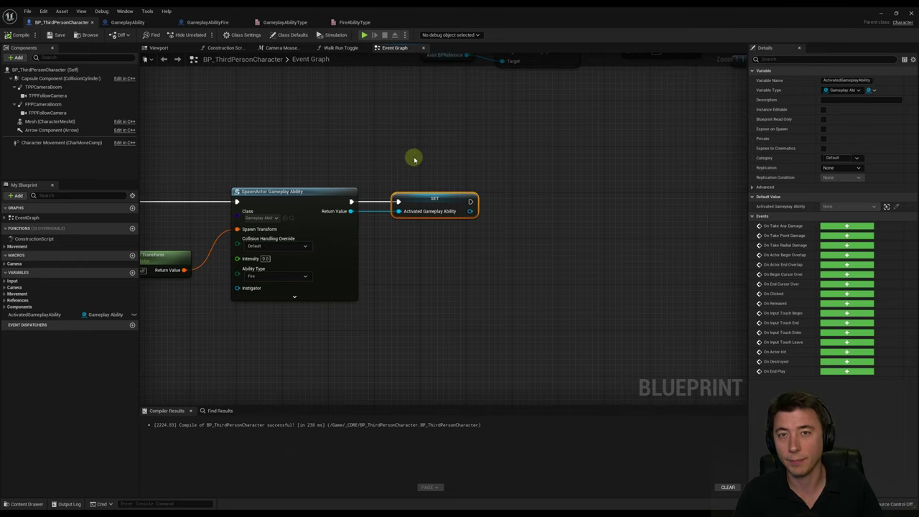
{"action": "right_click_drag", "start_coordinate": [414, 159], "coordinate": [438, 157]}
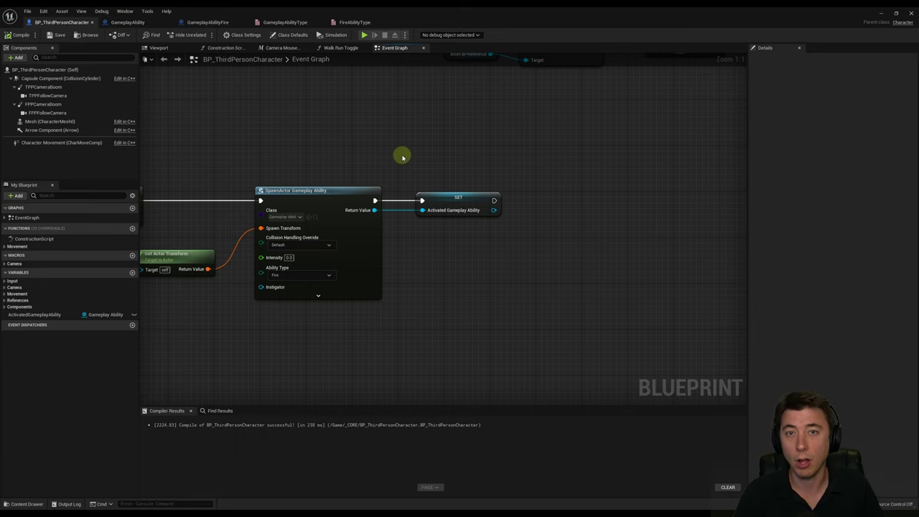
{"action": "left_click_drag", "start_coordinate": [494, 200], "coordinate": [321, 118]}
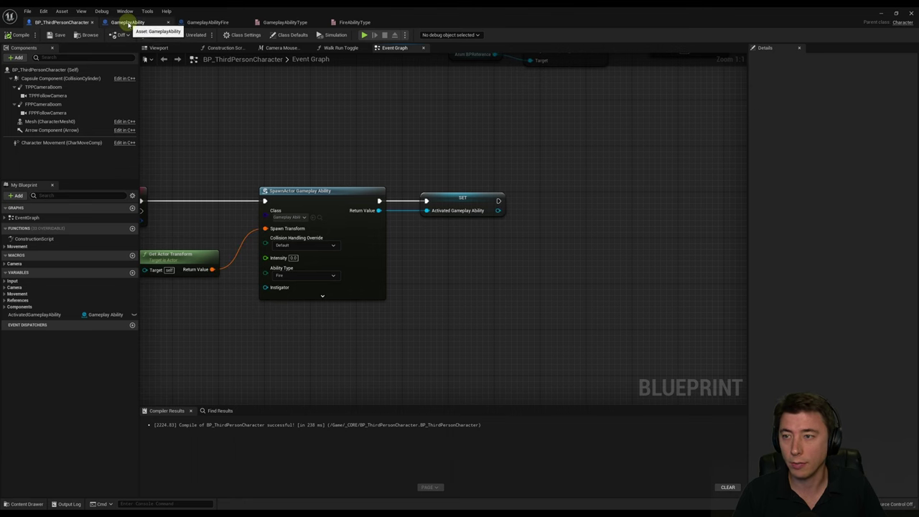
In GameplayAbility, add a custom event named ActivateAbility.
{"action": "left_click", "coordinate": [128, 23]}
{"action": "left_click", "coordinate": [310, 229]}
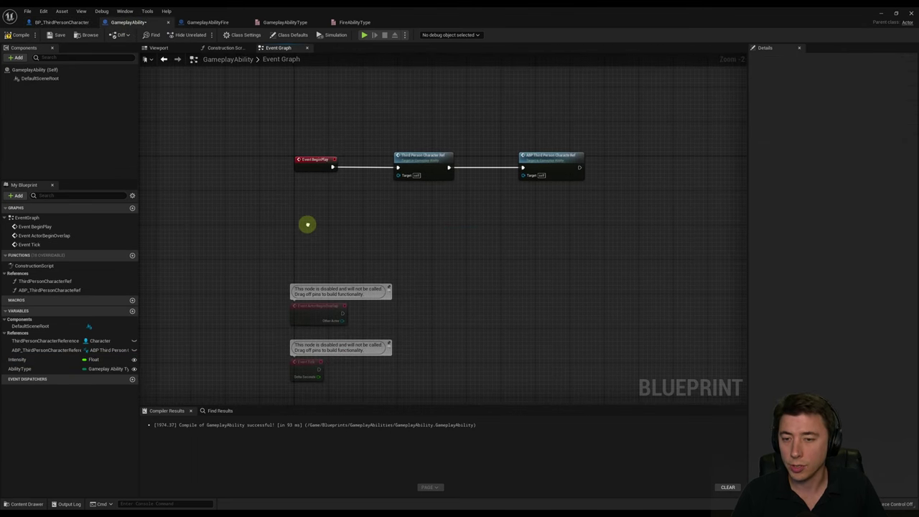
{"action": "right_click", "coordinate": [308, 224]}
{"action": "type", "text": "CustomEve"}
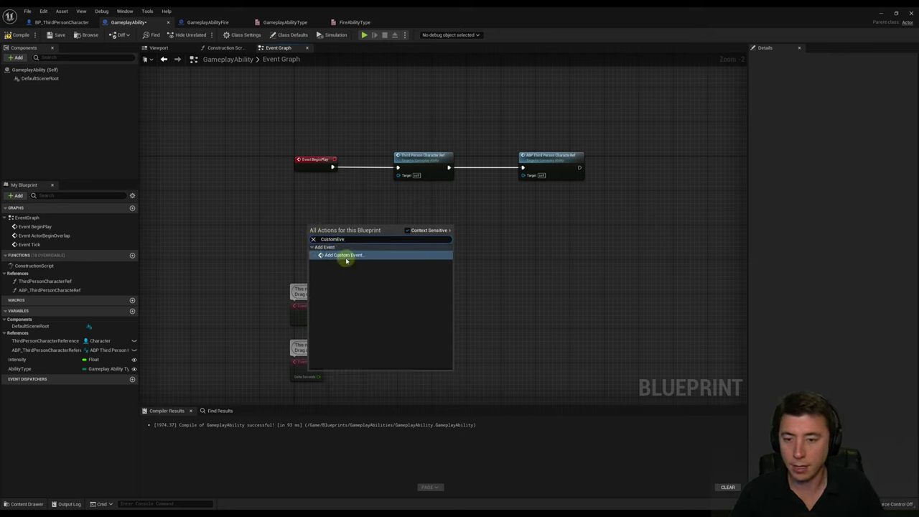
{"action": "left_click", "coordinate": [345, 257]}
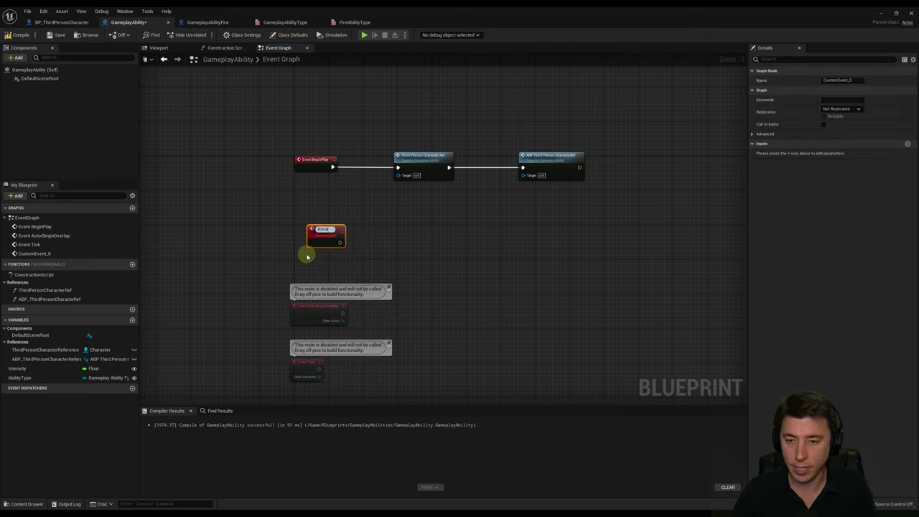
{"action": "key", "text": "Return"}
{"action": "right_click_drag", "start_coordinate": [307, 256], "coordinate": [314, 241]}
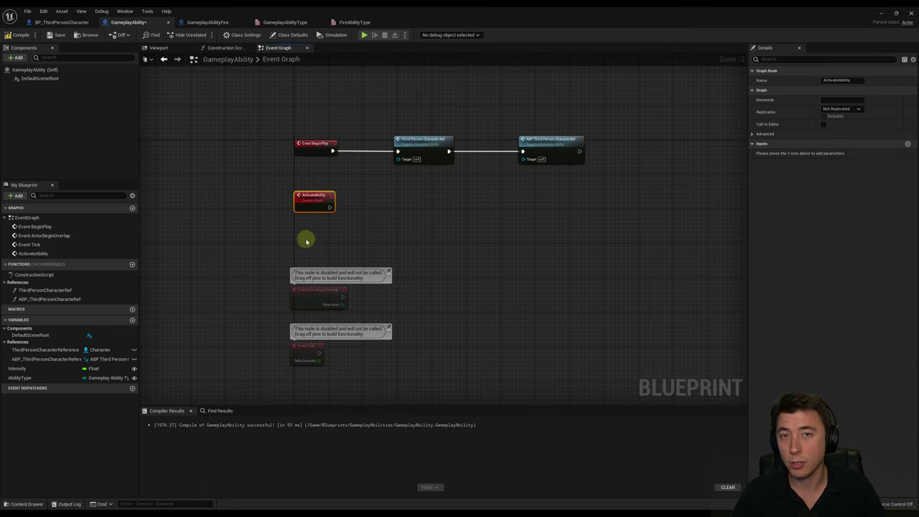
Add a second custom event named DeactivateAbility.
{"action": "right_click", "coordinate": [304, 239]}
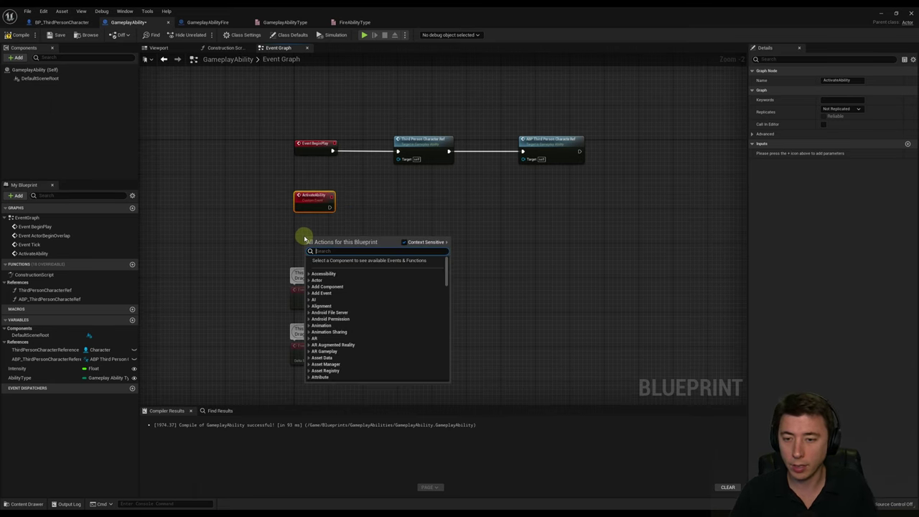
{"action": "type", "text": "custom event"}
{"action": "key", "text": "Return"}
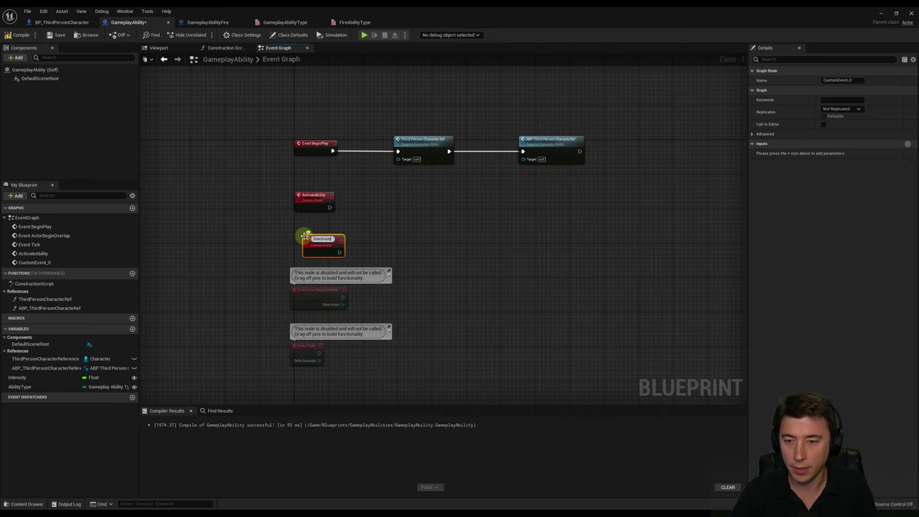
{"action": "type", "text": "DeactivateAbility"}
{"action": "key", "text": "Return"}
Delete the two disabled default event nodes and compile GameplayAbility.
{"action": "left_click_drag", "start_coordinate": [249, 266], "coordinate": [431, 391]}
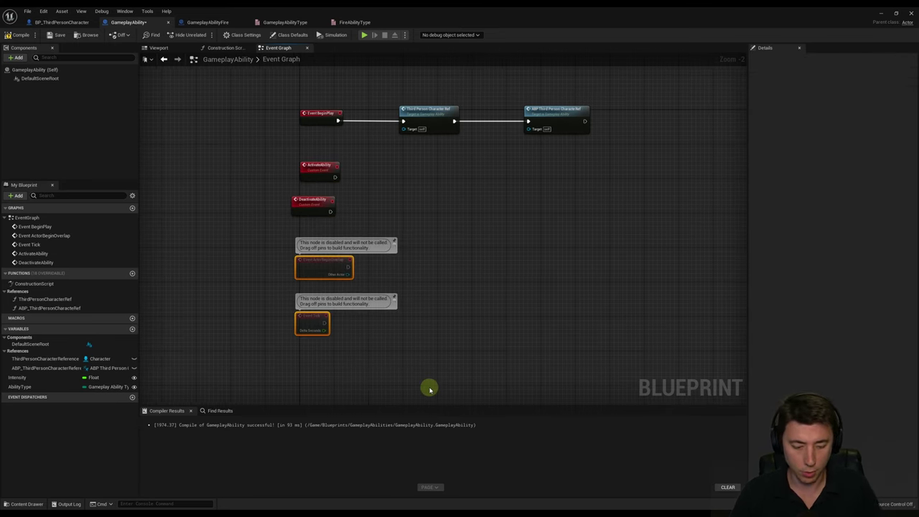
{"action": "key", "text": "Delete"}
{"action": "key", "text": "Home"}
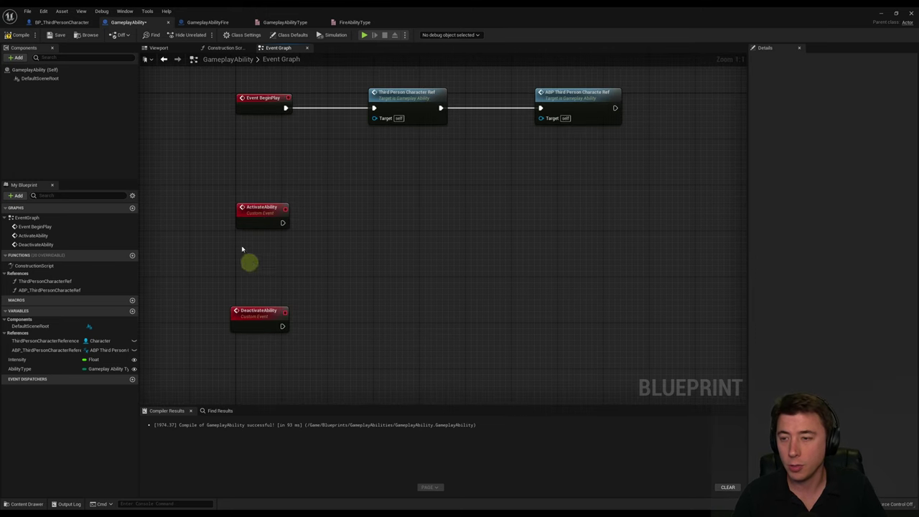
{"action": "left_click", "coordinate": [18, 34]}
In the character blueprint, add an Activate Ability call after the SET node and compile.
{"action": "left_click", "coordinate": [62, 23]}
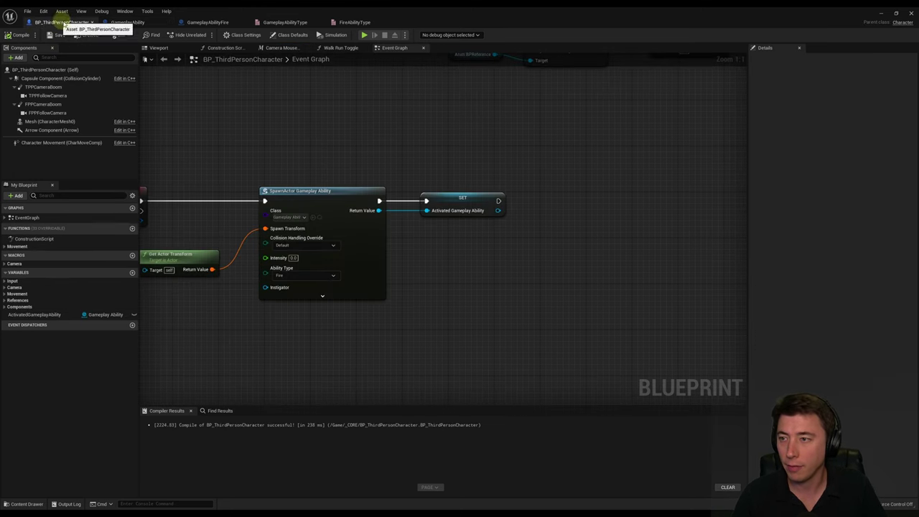
{"action": "right_click_drag", "start_coordinate": [398, 150], "coordinate": [383, 166]}
{"action": "left_click_drag", "start_coordinate": [384, 193], "coordinate": [441, 176]}
{"action": "type", "text": "activate"}
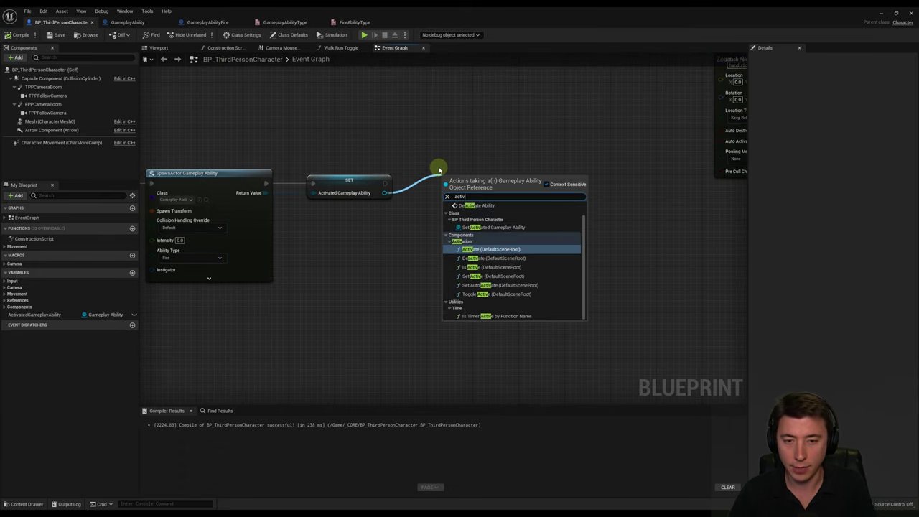
{"action": "left_click", "coordinate": [470, 213]}
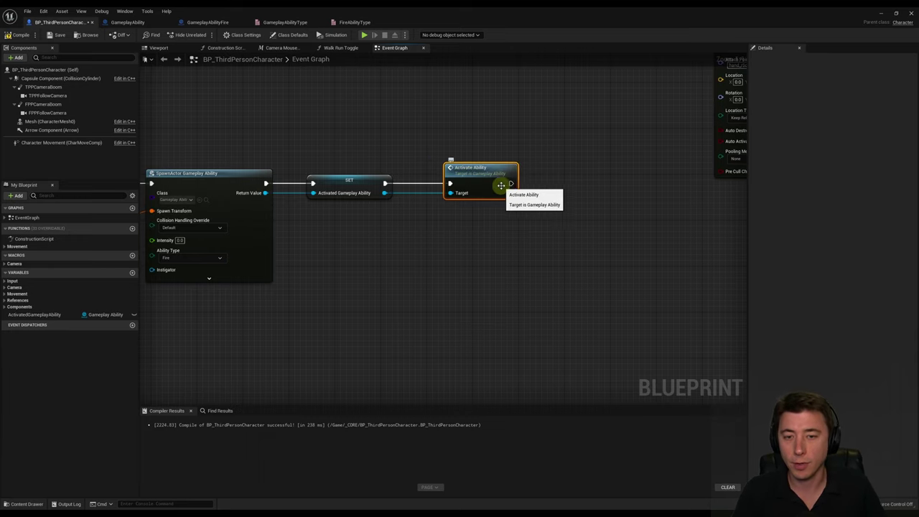
{"action": "left_click", "coordinate": [21, 35]}
Wire a Get ActivatedGameplayAbility node into Activate Ability's Target.
{"action": "right_click_drag", "start_coordinate": [232, 113], "coordinate": [315, 123]}
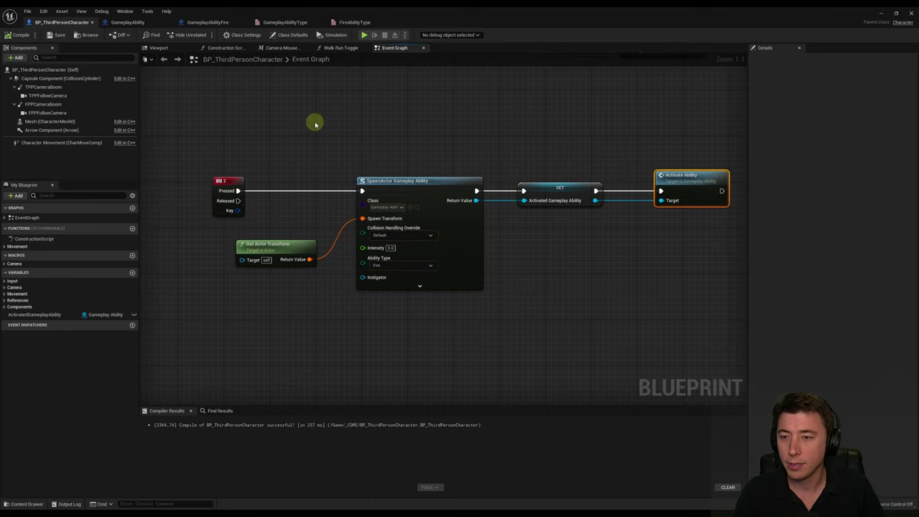
{"action": "left_click", "coordinate": [228, 180]}
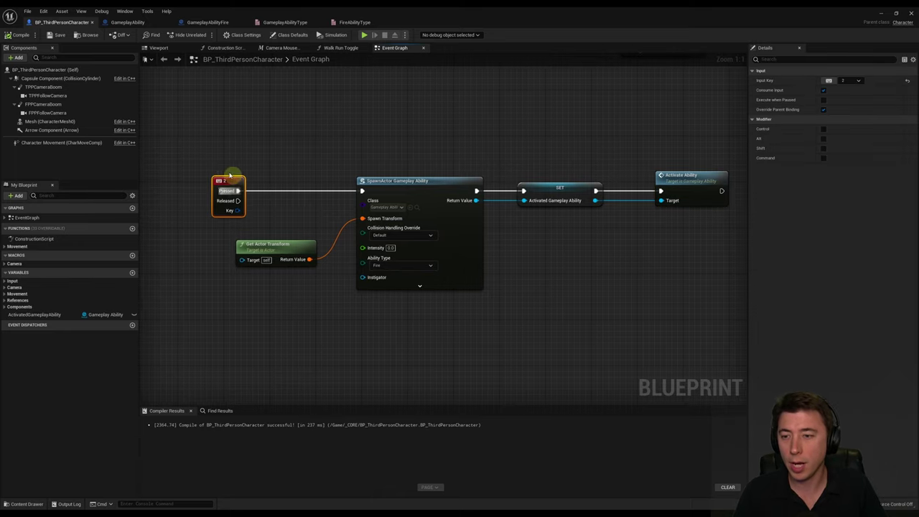
{"action": "right_click_drag", "start_coordinate": [266, 158], "coordinate": [192, 155]}
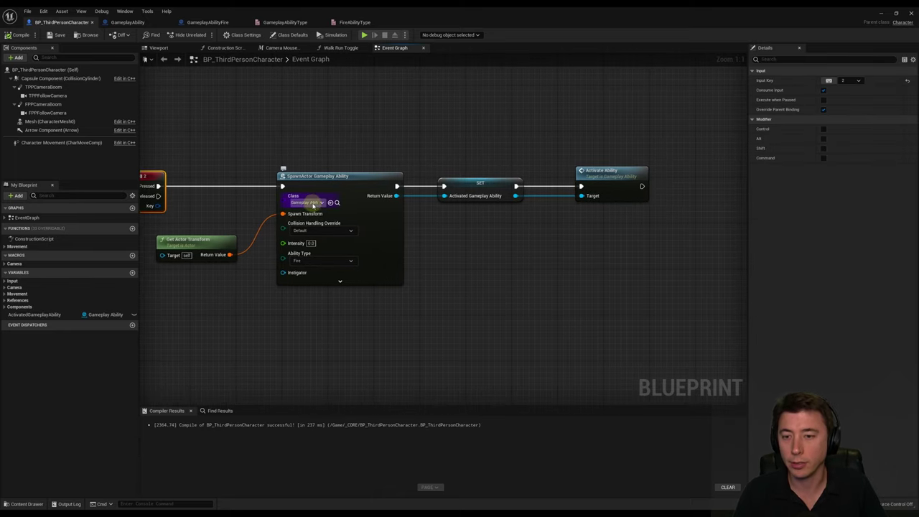
{"action": "right_click_drag", "start_coordinate": [381, 218], "coordinate": [444, 178]}
{"action": "left_click", "coordinate": [406, 190]}
{"action": "left_click_drag", "start_coordinate": [443, 179], "coordinate": [449, 179]}
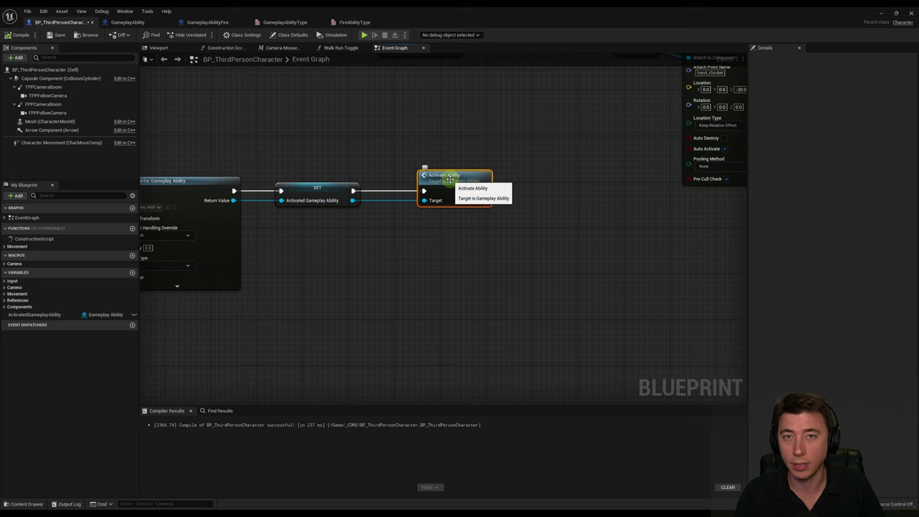
{"action": "left_click", "coordinate": [381, 195]}
{"action": "left_click_drag", "start_coordinate": [36, 315], "coordinate": [331, 228]}
{"action": "left_click", "coordinate": [355, 236]}
{"action": "left_click_drag", "start_coordinate": [388, 227], "coordinate": [425, 200]}
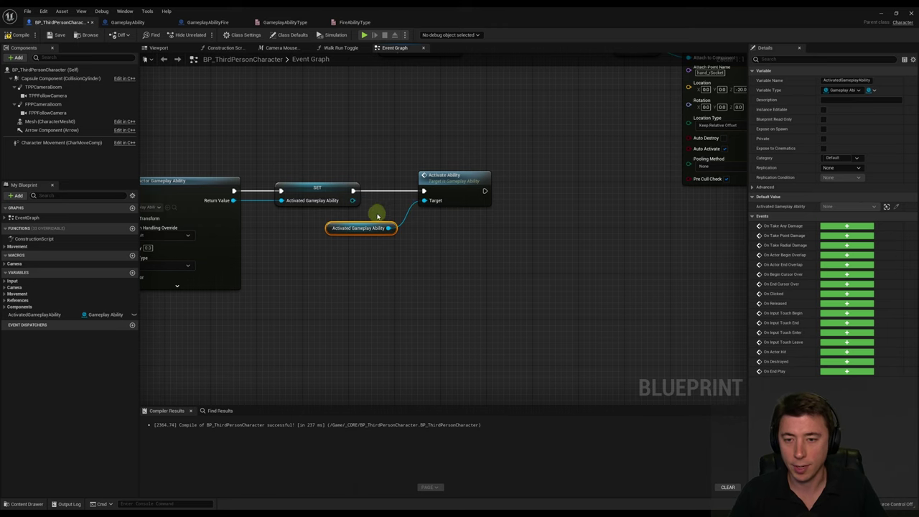
{"action": "right_click_drag", "start_coordinate": [426, 146], "coordinate": [453, 148]}
{"action": "left_click", "coordinate": [126, 22]}
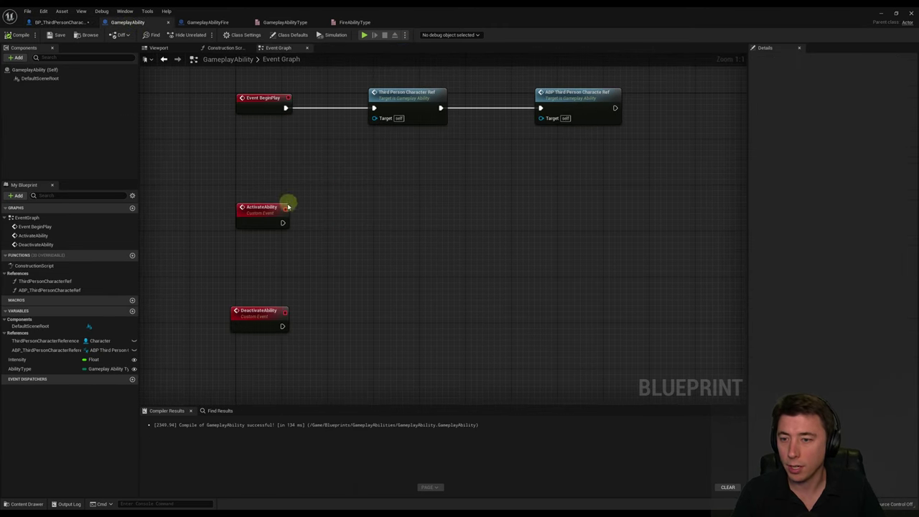
Attach a Print String 'ACTIVATED ABILITY TEST SUCCESSFUL' to the ActivateAbility event.
{"action": "left_click_drag", "start_coordinate": [282, 223], "coordinate": [386, 213]}
{"action": "type", "text": "print"}
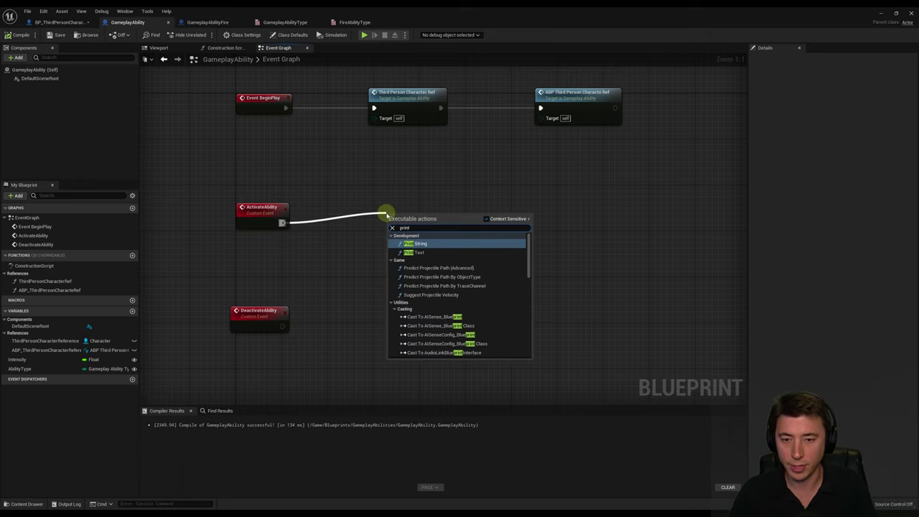
{"action": "key", "text": "Return"}
{"action": "type", "text": "ACTIV"}
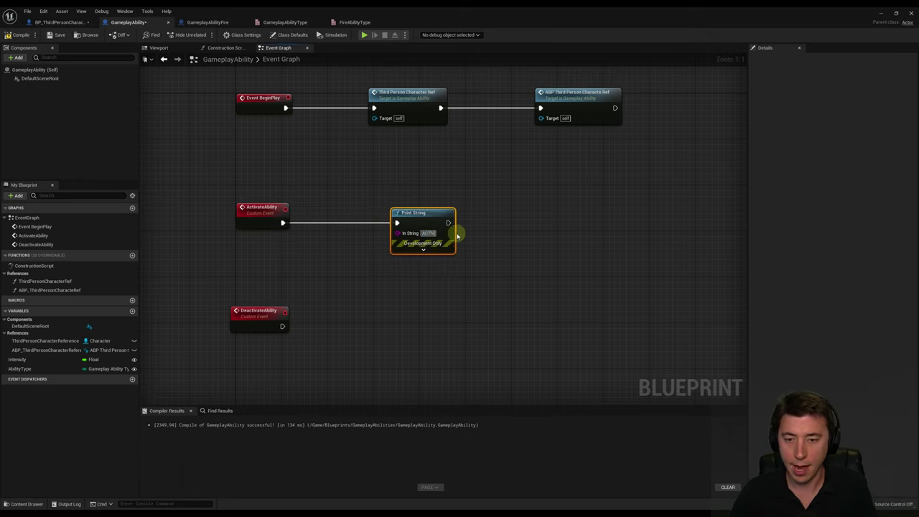
{"action": "type", "text": "ATED ABILITY"}
{"action": "key", "text": "Return"}
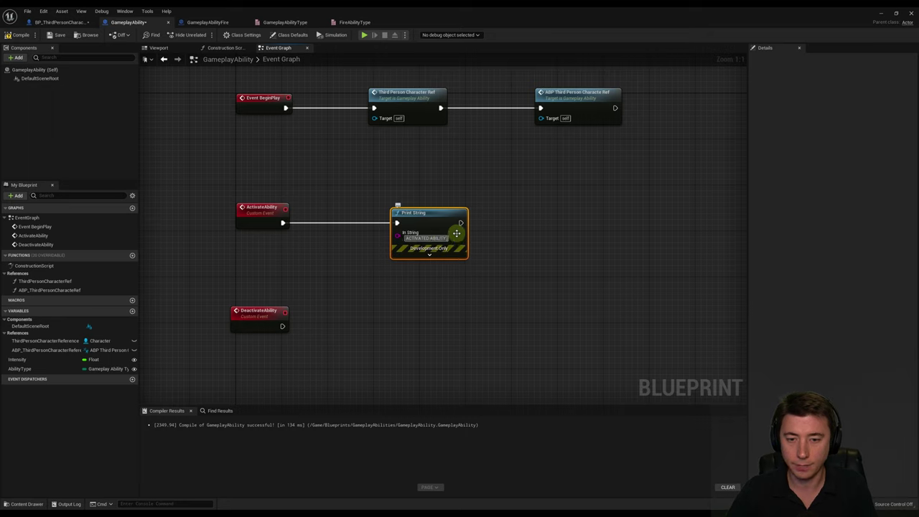
{"action": "left_click", "coordinate": [456, 233]}
{"action": "type", "text": "SUCCESSFUL!"}
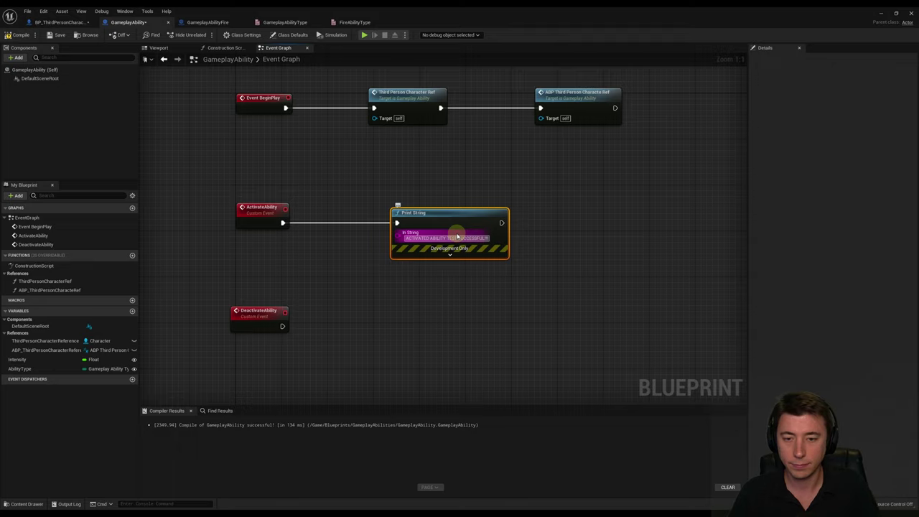
Compile and save GameplayAbility, then play ThirdPersonMap with Alt+P.
{"action": "left_click", "coordinate": [371, 100]}
{"action": "left_click", "coordinate": [330, 172]}
{"action": "left_click", "coordinate": [21, 36]}
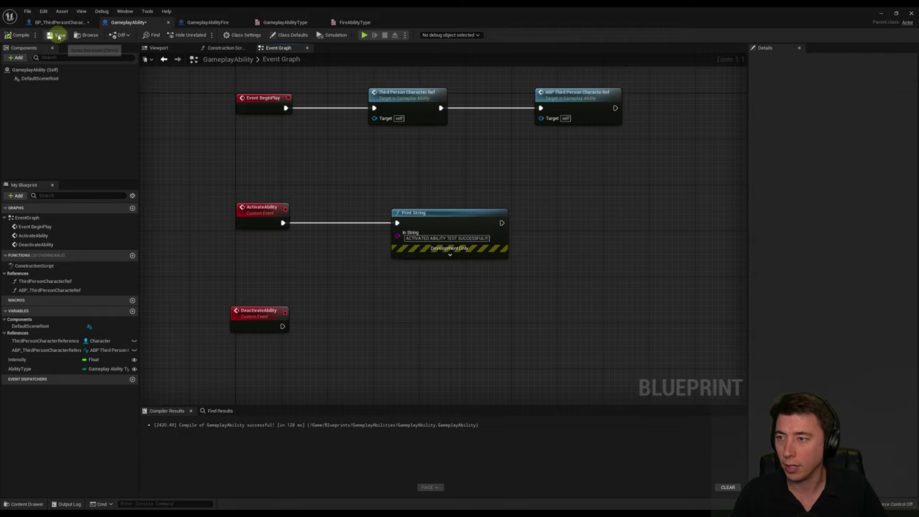
{"action": "left_click", "coordinate": [59, 36]}
{"action": "key", "text": "alt+p"}
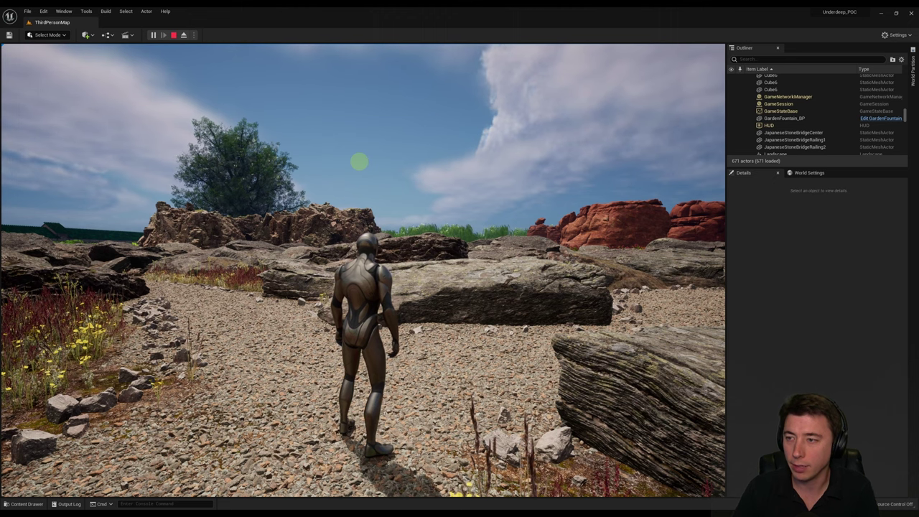
Trigger the ability in game, then delete the test Print String node from ActivateAbility.
{"action": "key", "text": "e"}
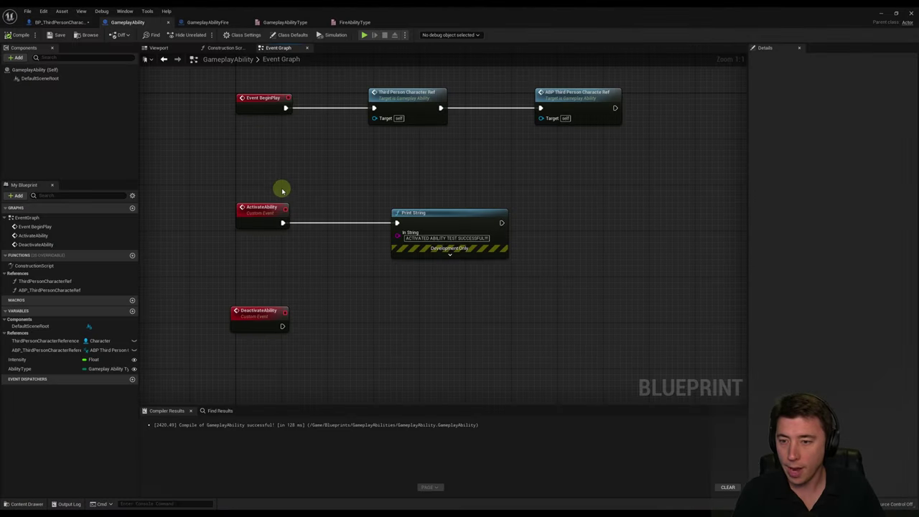
{"action": "right_click_drag", "start_coordinate": [377, 189], "coordinate": [347, 187]}
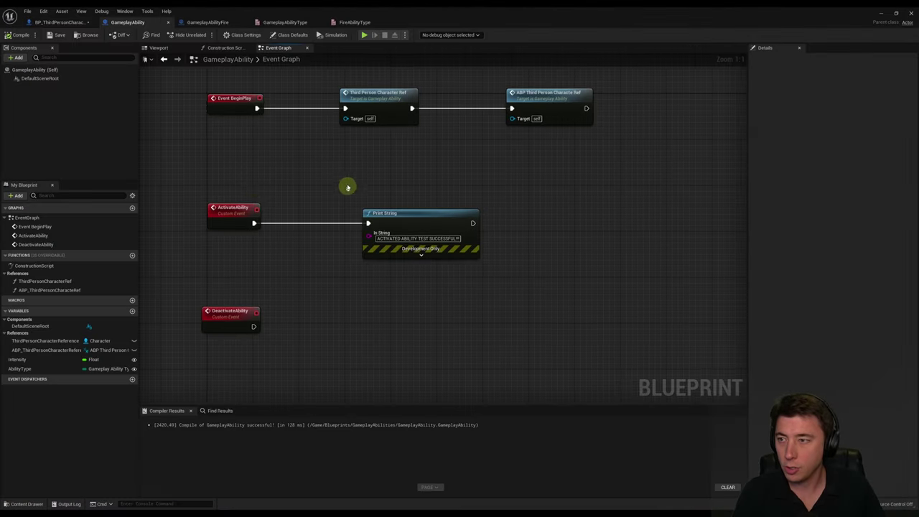
{"action": "right_click_drag", "start_coordinate": [304, 260], "coordinate": [305, 236]}
{"action": "left_click_drag", "start_coordinate": [331, 172], "coordinate": [502, 277]}
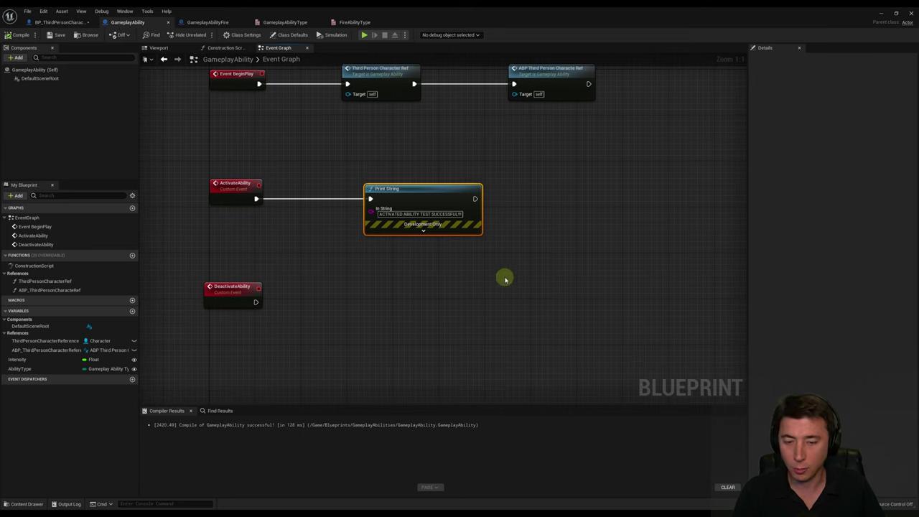
{"action": "key", "text": "Delete"}
{"action": "right_click_drag", "start_coordinate": [268, 270], "coordinate": [274, 234]}
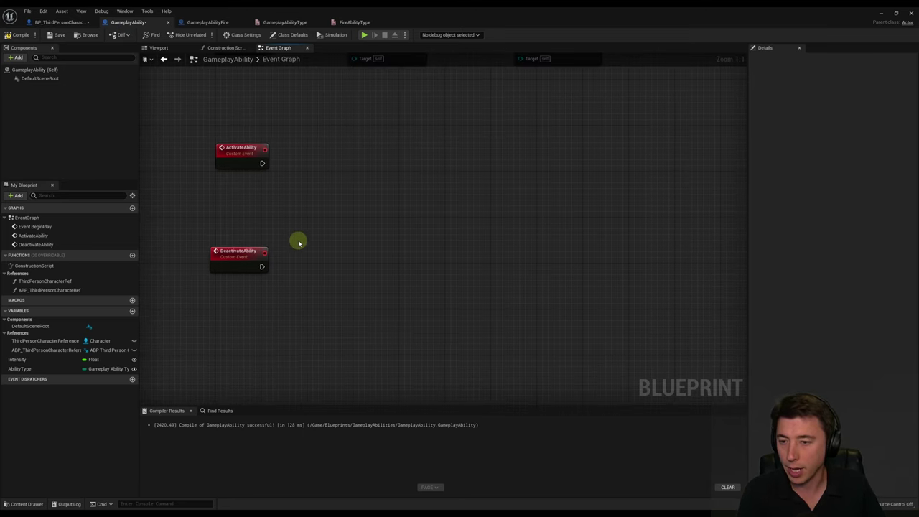
{"action": "scroll", "coordinate": [297, 238], "scroll_direction": "down", "scroll_amount": 1}
{"action": "scroll", "coordinate": [295, 233], "scroll_direction": "up", "scroll_amount": 1}
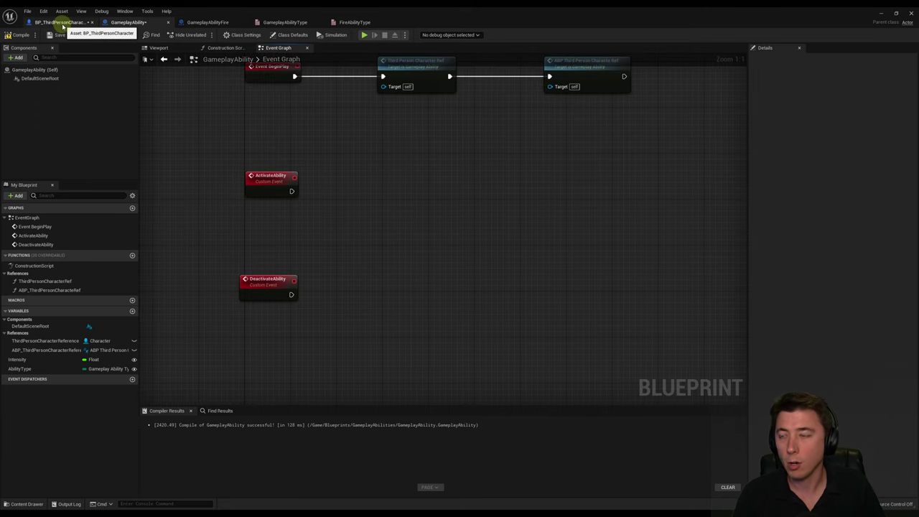
Delete the old SpawnActor Gameplay Ability node in BP_ThirdPersonCharacter.
{"action": "left_click", "coordinate": [62, 23]}
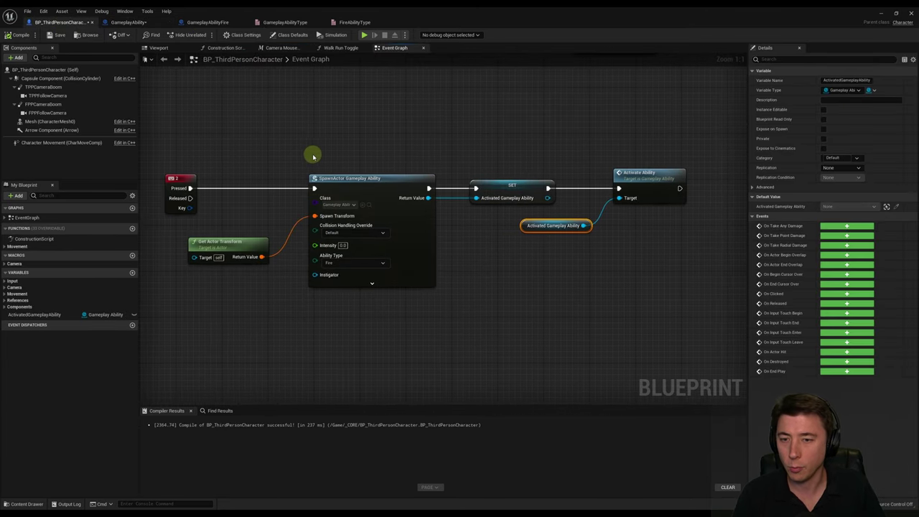
{"action": "left_click_drag", "start_coordinate": [313, 156], "coordinate": [451, 368]}
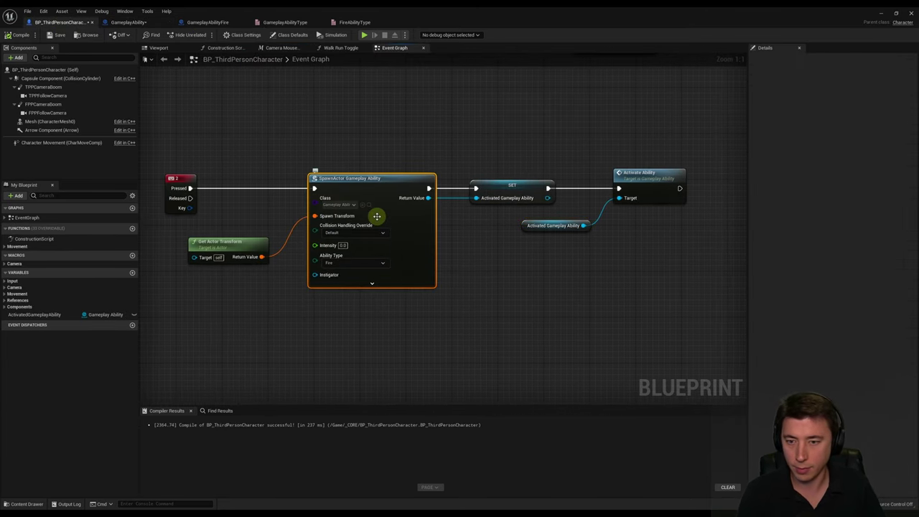
{"action": "key", "text": "Delete"}
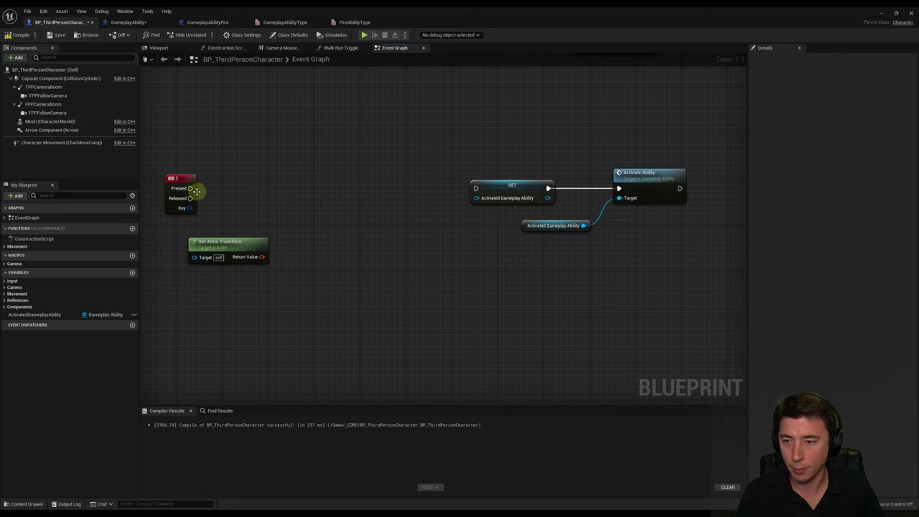
Add a Spawn Actor from Class node with Class set to Gameplay Ability Fire.
{"action": "right_click", "coordinate": [303, 188]}
{"action": "type", "text": "Spawn"}
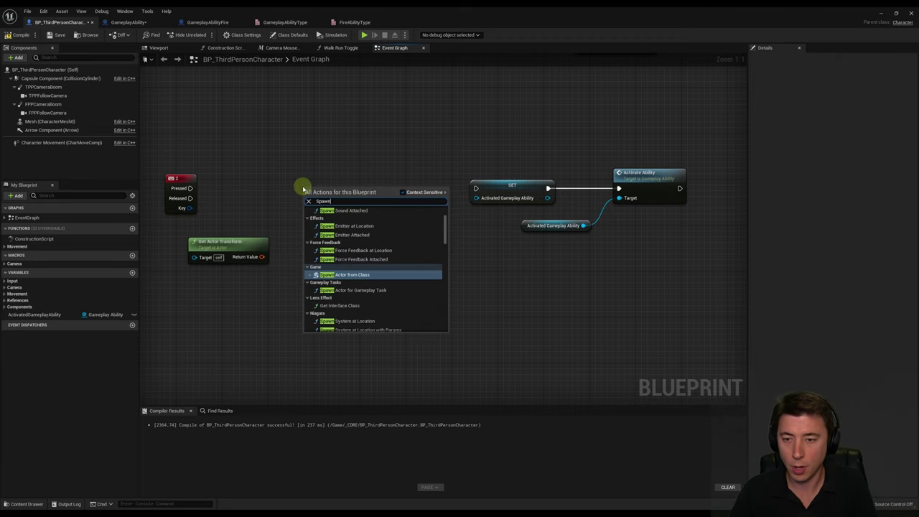
{"action": "type", "text": " Actor from"}
{"action": "left_click", "coordinate": [344, 216]}
{"action": "left_click", "coordinate": [334, 216]}
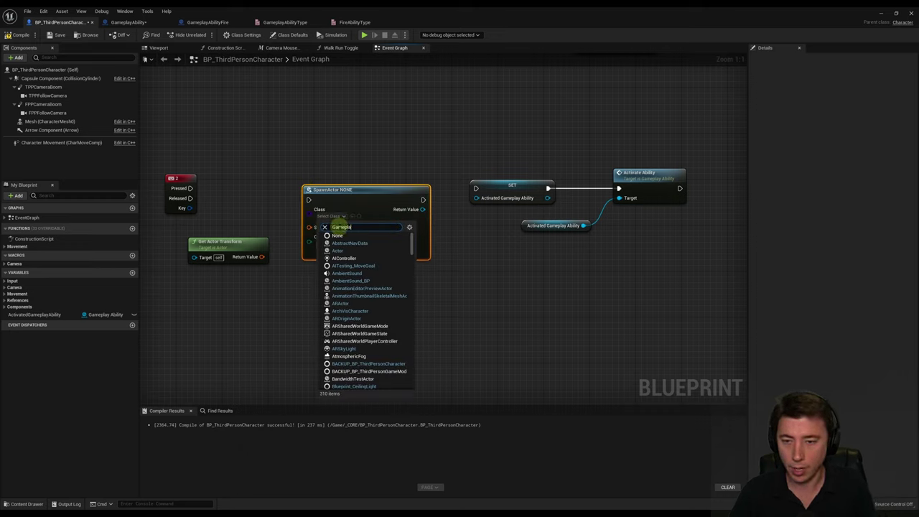
{"action": "type", "text": "GameplayAbility"}
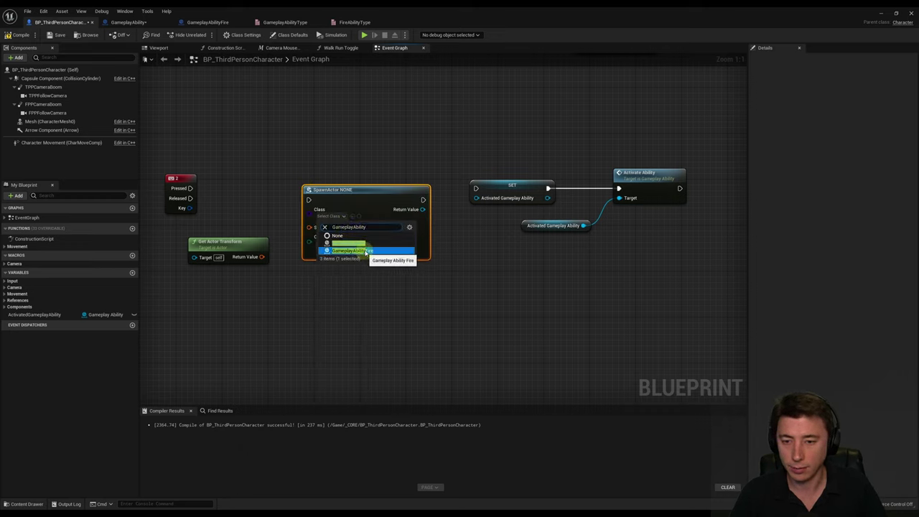
{"action": "left_click", "coordinate": [344, 249]}
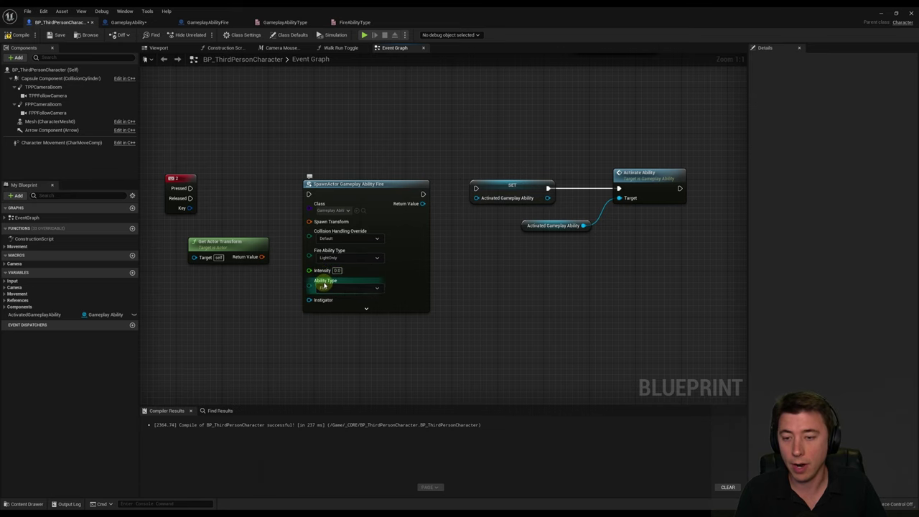
Check the GameplayAbility and GameplayAbilityFire graphs, ending back in BP_ThirdPersonCharacter.
{"action": "left_click", "coordinate": [188, 23]}
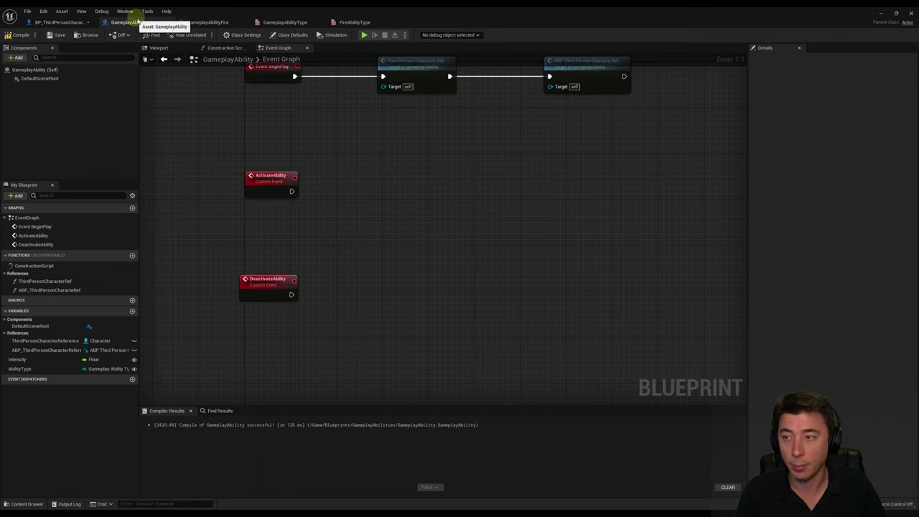
{"action": "left_click", "coordinate": [63, 22]}
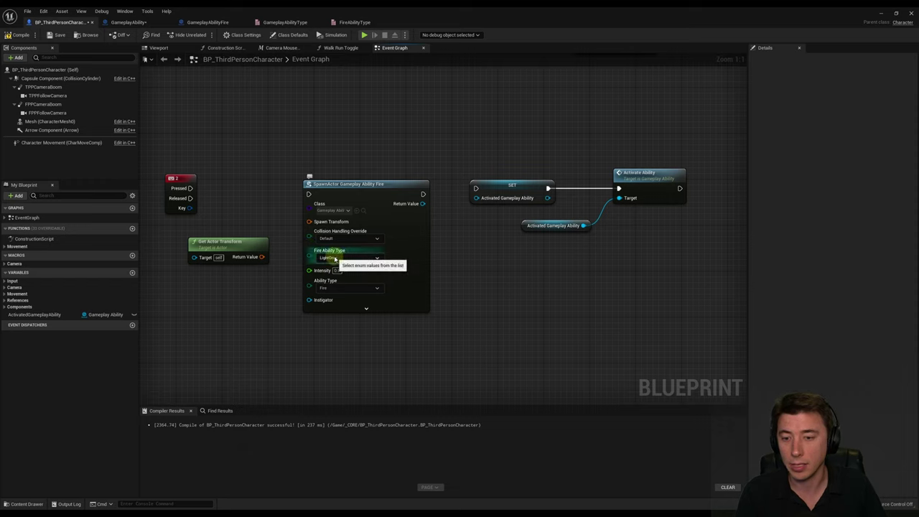
{"action": "left_click", "coordinate": [206, 22]}
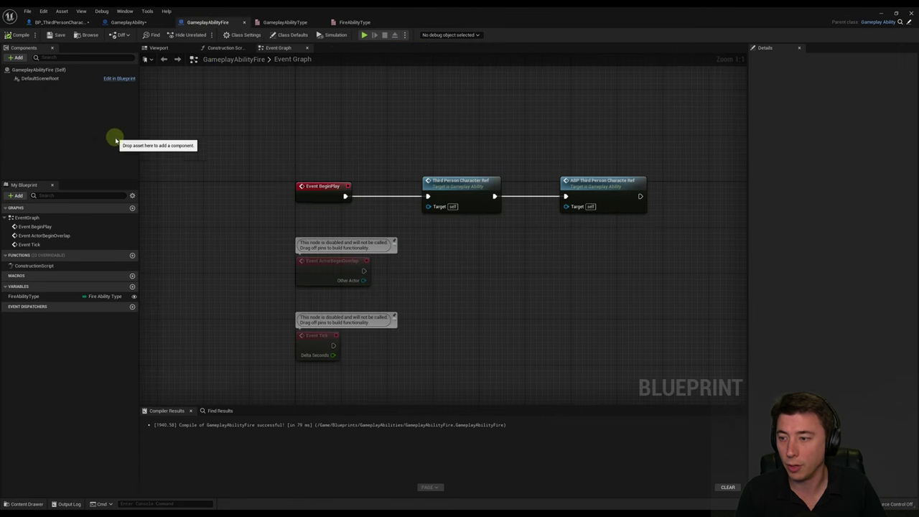
{"action": "left_click", "coordinate": [61, 22]}
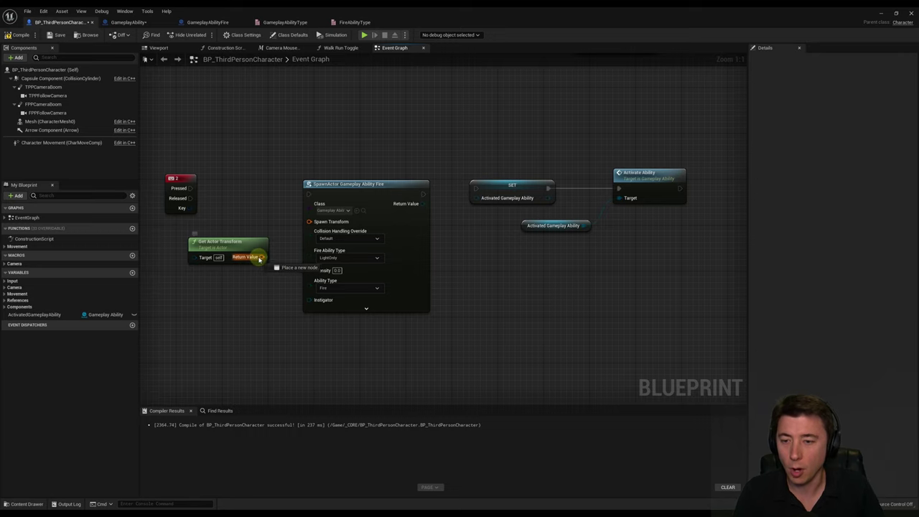
Wire Get Actor Transform, the 2 Pressed exec and SET ActivatedGameplayAbility into the Gameplay Ability Fire spawn node.
{"action": "left_click_drag", "start_coordinate": [262, 257], "coordinate": [309, 221]}
{"action": "left_click_drag", "start_coordinate": [190, 188], "coordinate": [308, 193]}
{"action": "left_click_drag", "start_coordinate": [425, 204], "coordinate": [475, 188]}
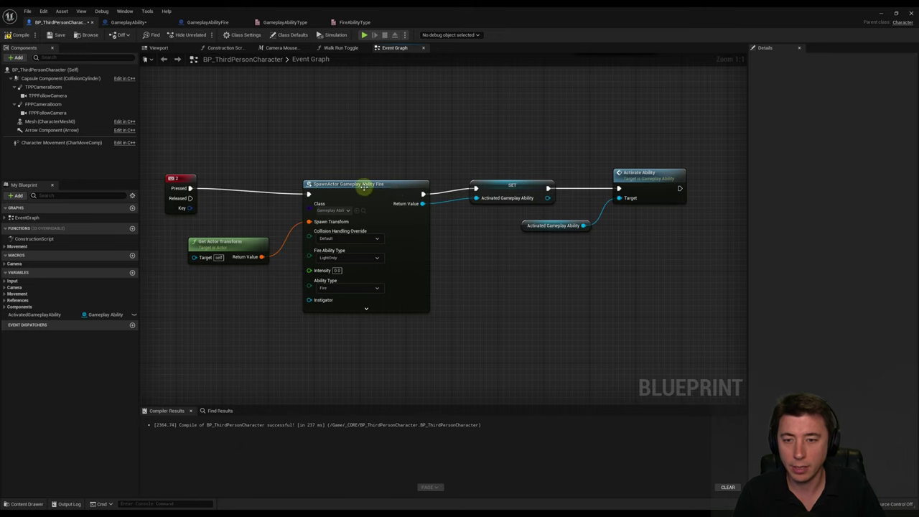
{"action": "left_click_drag", "start_coordinate": [359, 184], "coordinate": [358, 179]}
{"action": "right_click_drag", "start_coordinate": [468, 164], "coordinate": [436, 165]}
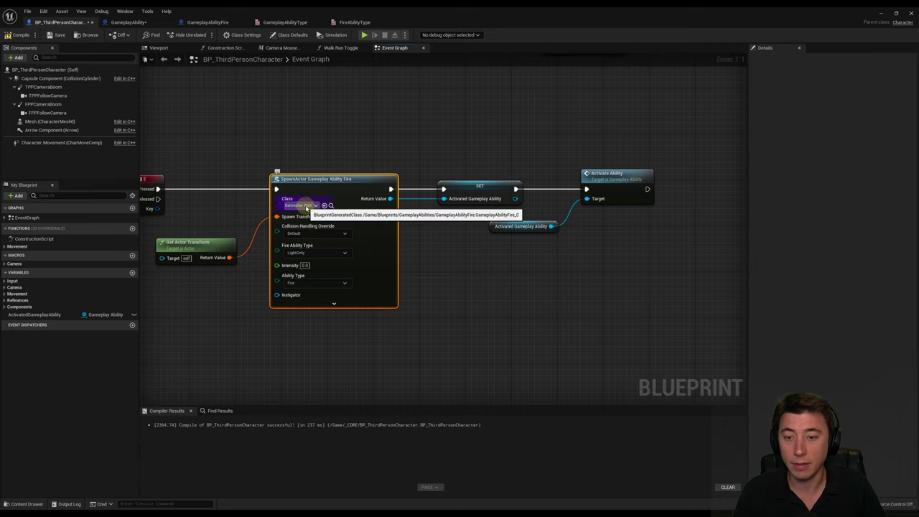
Switch to the GameplayAbility blueprint's Event Graph and select the ActivateAbility custom event.
{"action": "left_click", "coordinate": [631, 181]}
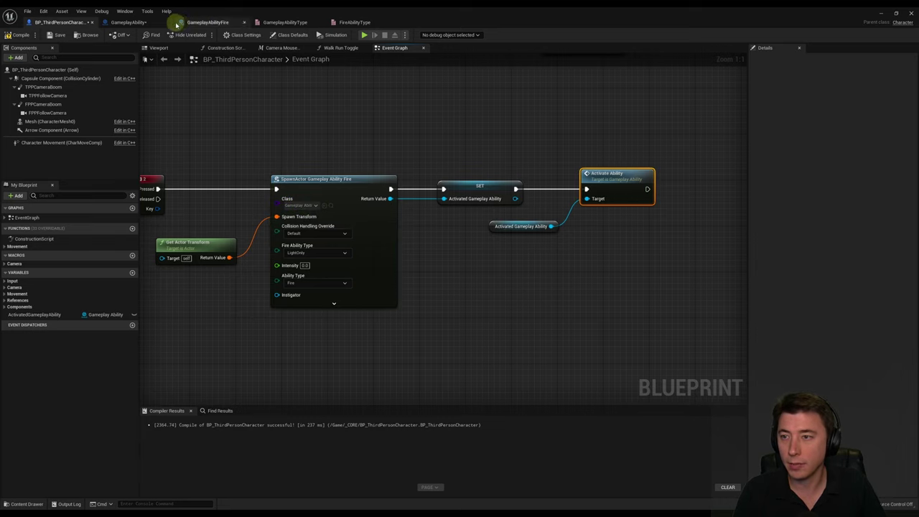
{"action": "left_click", "coordinate": [129, 23]}
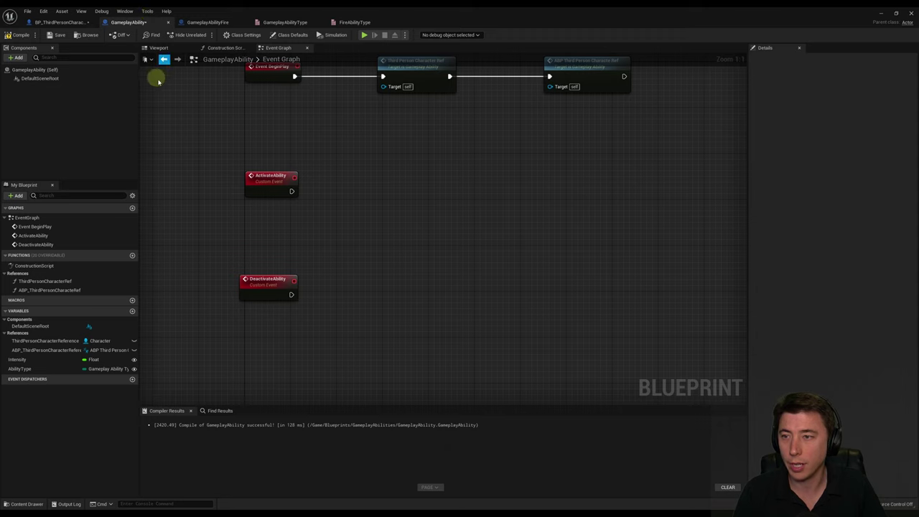
{"action": "left_click", "coordinate": [269, 177]}
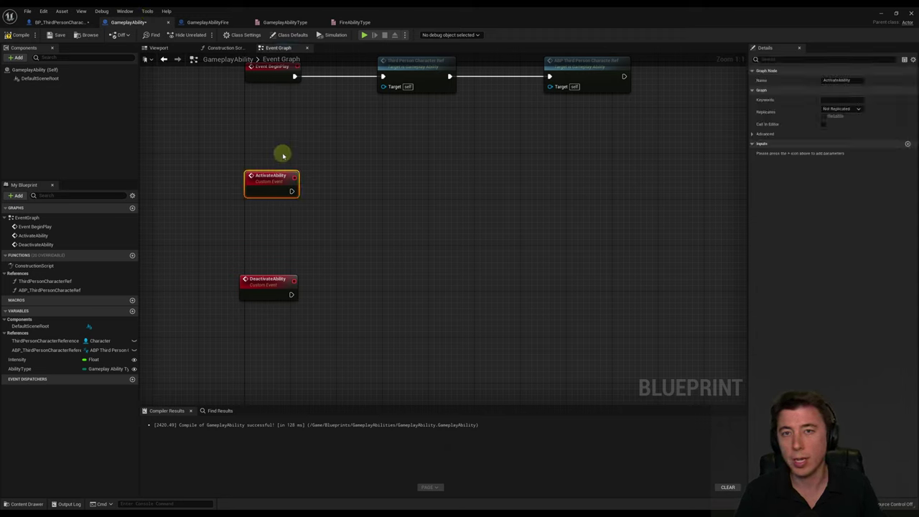
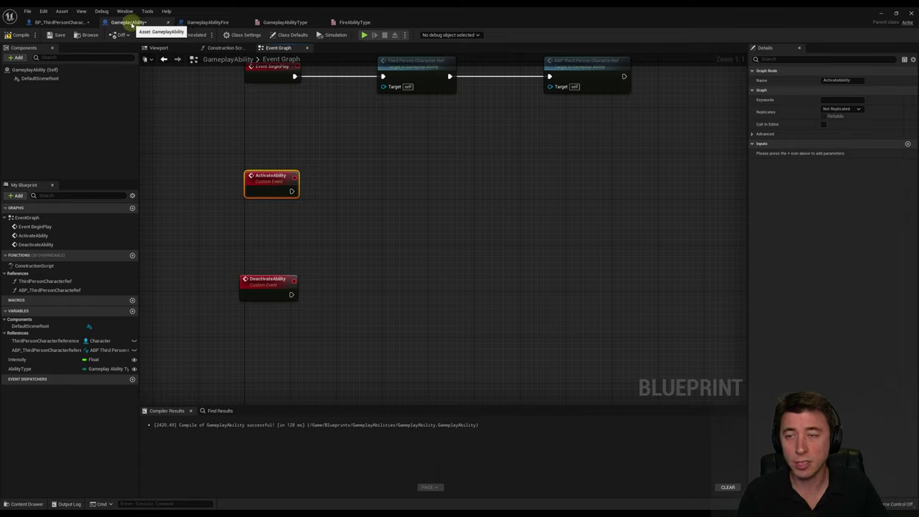
Feed an Ability Type getter into a Switch on GameplayAbilityType run from ActivateAbility.
{"action": "left_click", "coordinate": [266, 199]}
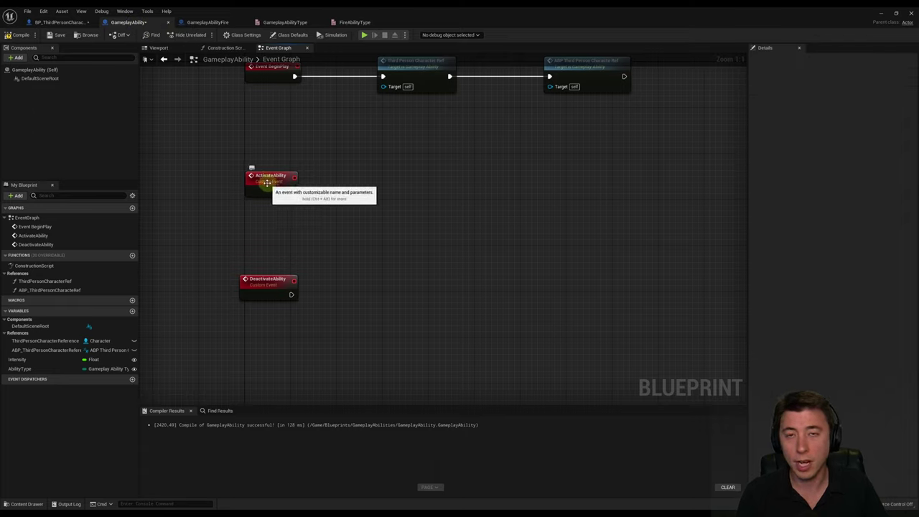
{"action": "left_click_drag", "start_coordinate": [290, 192], "coordinate": [391, 172]}
{"action": "left_click", "coordinate": [394, 127]}
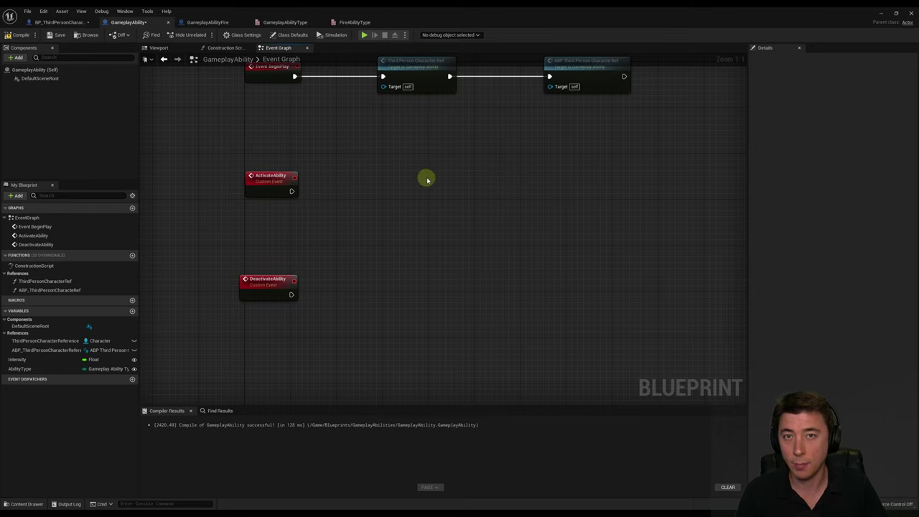
{"action": "left_click_drag", "start_coordinate": [15, 368], "coordinate": [427, 178]}
{"action": "left_click", "coordinate": [377, 218]}
{"action": "type", "text": "switch"}
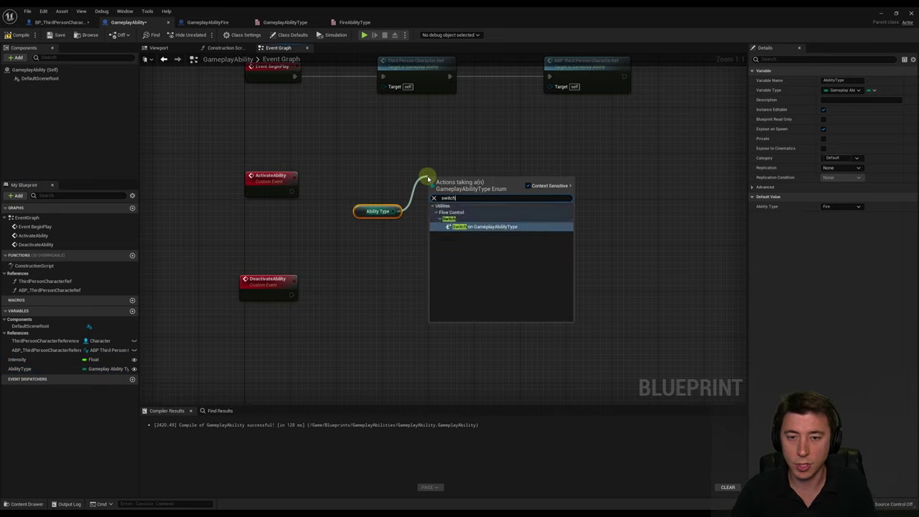
{"action": "key", "text": "Return"}
{"action": "left_click_drag", "start_coordinate": [290, 191], "coordinate": [434, 191]}
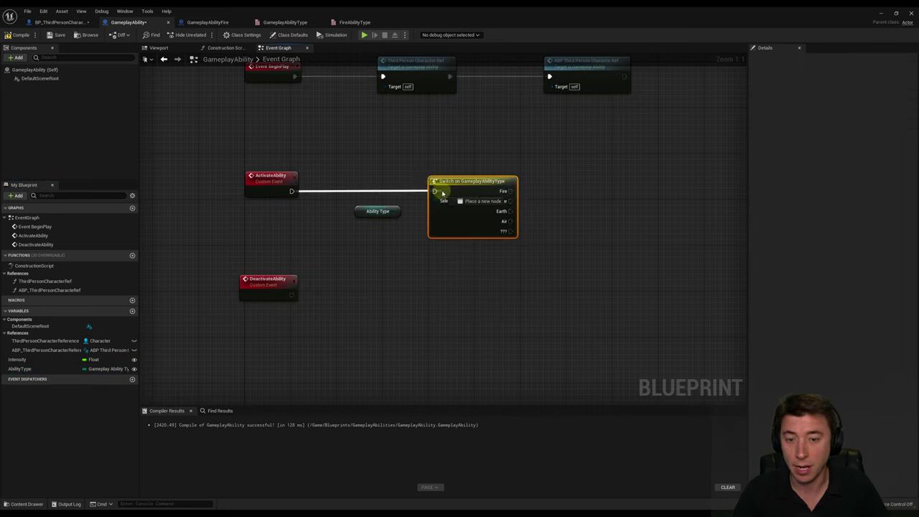
Check BP_ThirdPersonCharacter, then start a connection from the Switch's Fire output.
{"action": "left_click", "coordinate": [68, 23]}
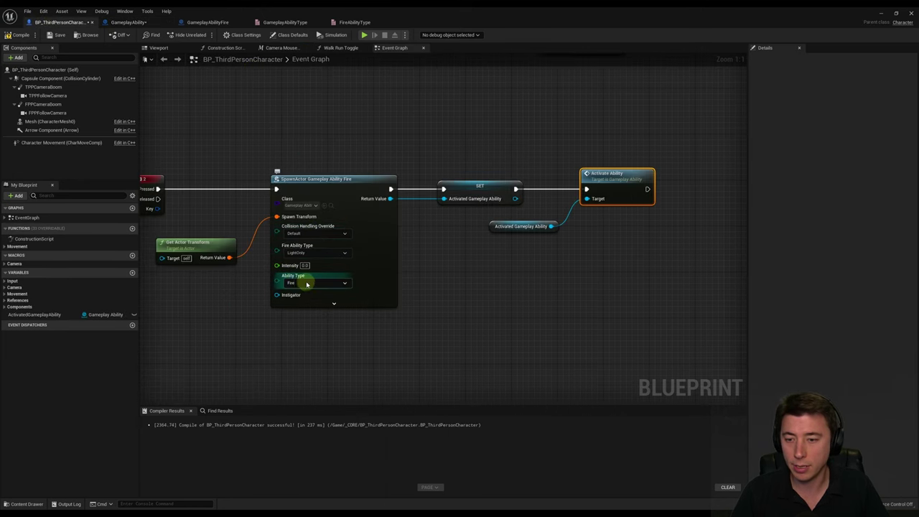
{"action": "left_click", "coordinate": [164, 60]}
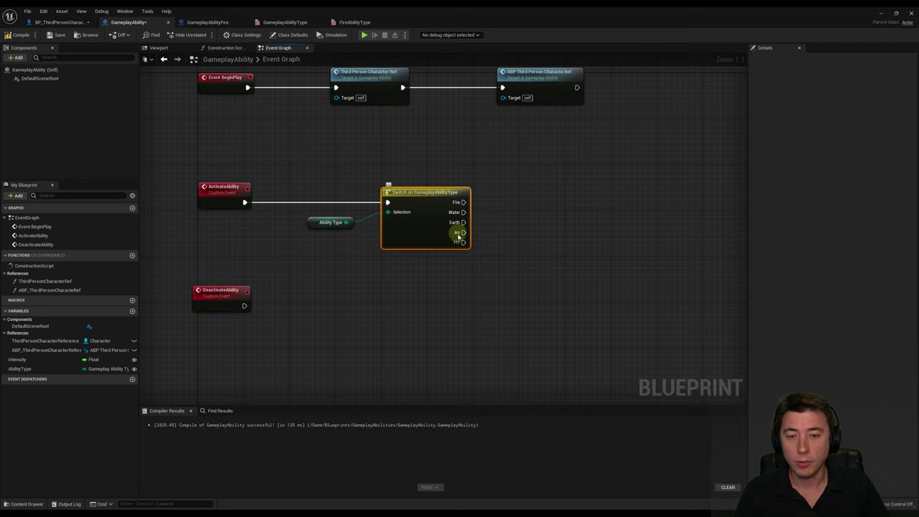
{"action": "left_click_drag", "start_coordinate": [463, 202], "coordinate": [509, 166]}
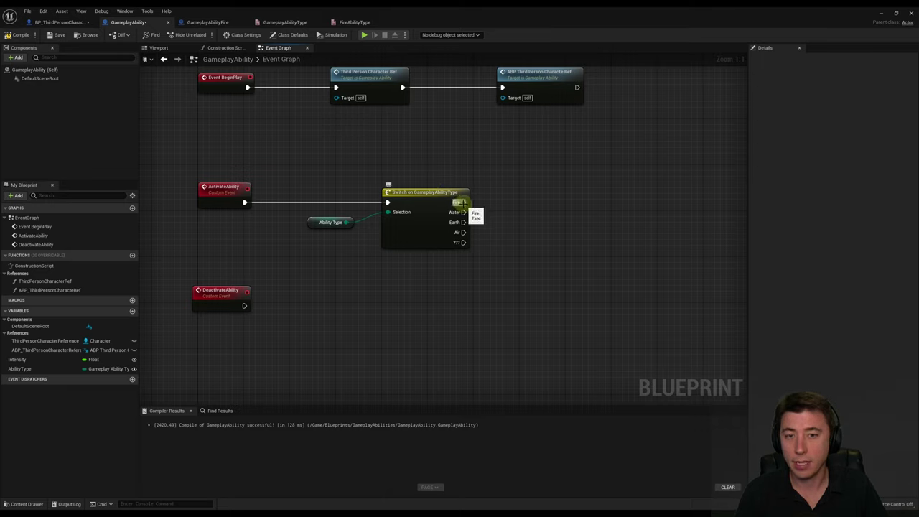
{"action": "left_click_drag", "start_coordinate": [459, 202], "coordinate": [558, 147]}
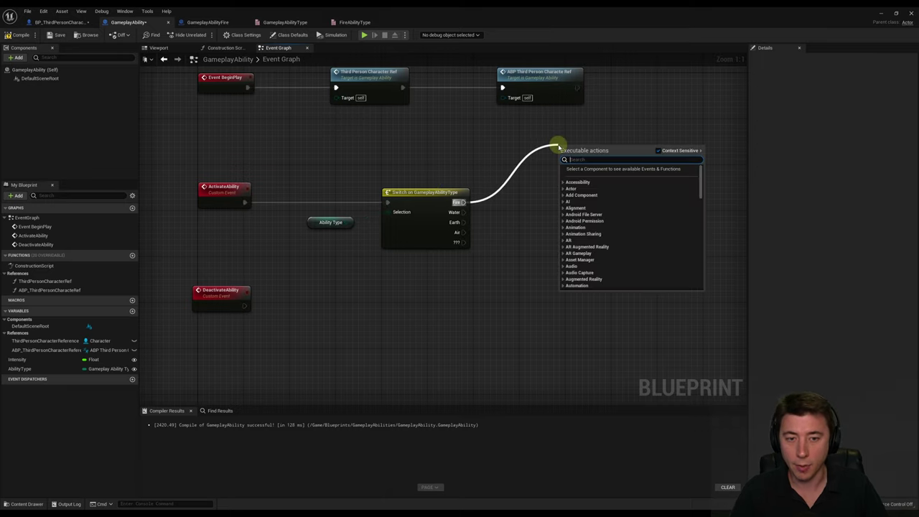
Add a Cast To GameplayAbilityFire after Fire, with Self as the object.
{"action": "type", "text": "cast to Ga"}
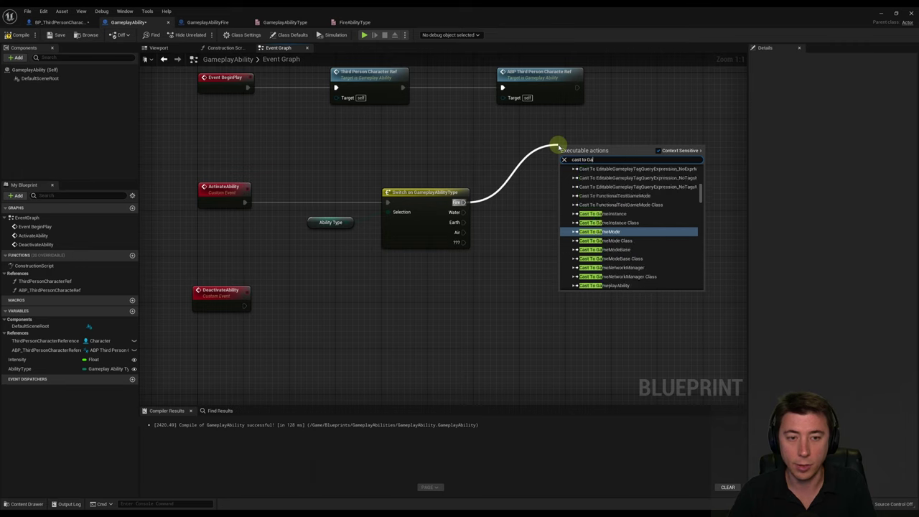
{"action": "type", "text": "meplayAbility"}
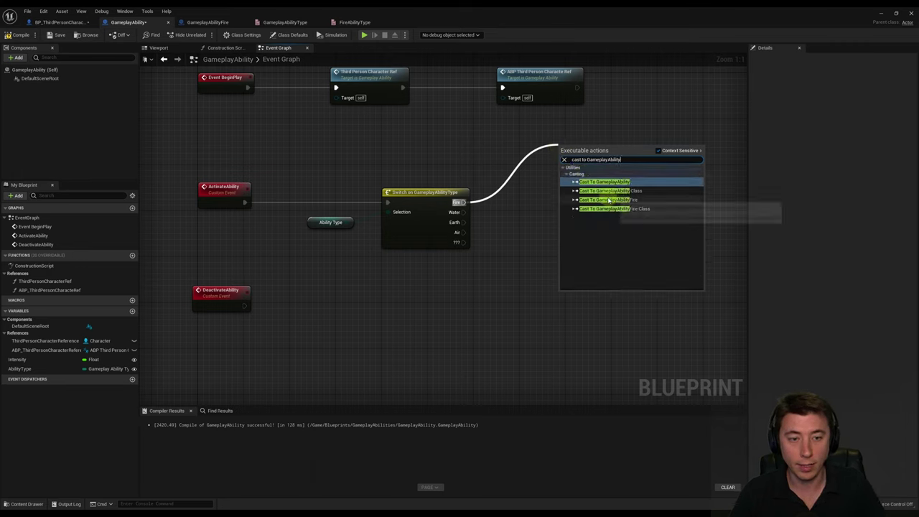
{"action": "left_click", "coordinate": [607, 199]}
{"action": "left_click_drag", "start_coordinate": [590, 179], "coordinate": [546, 202]}
{"action": "type", "text": "self"}
{"action": "key", "text": "Return"}
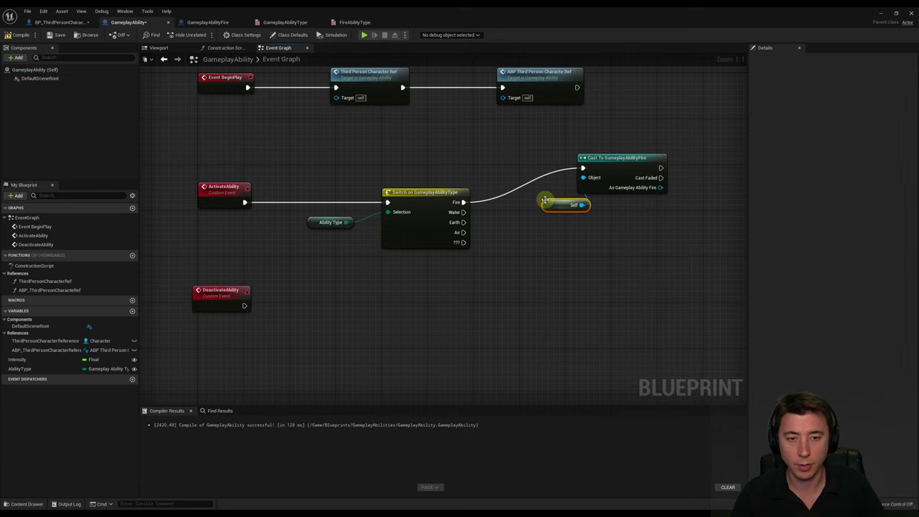
Tidy the layout with a reroute point on the Fire wire and the Self node beside the cast.
{"action": "left_click_drag", "start_coordinate": [535, 202], "coordinate": [518, 195]}
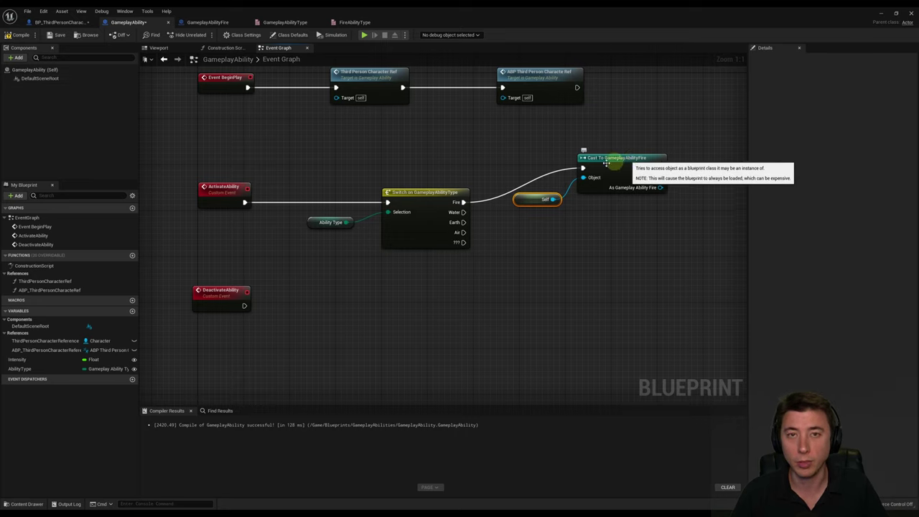
{"action": "double_click", "coordinate": [537, 176]}
{"action": "left_click_drag", "start_coordinate": [538, 176], "coordinate": [509, 168]}
{"action": "left_click_drag", "start_coordinate": [543, 200], "coordinate": [537, 183]}
{"action": "right_click_drag", "start_coordinate": [572, 141], "coordinate": [517, 139]}
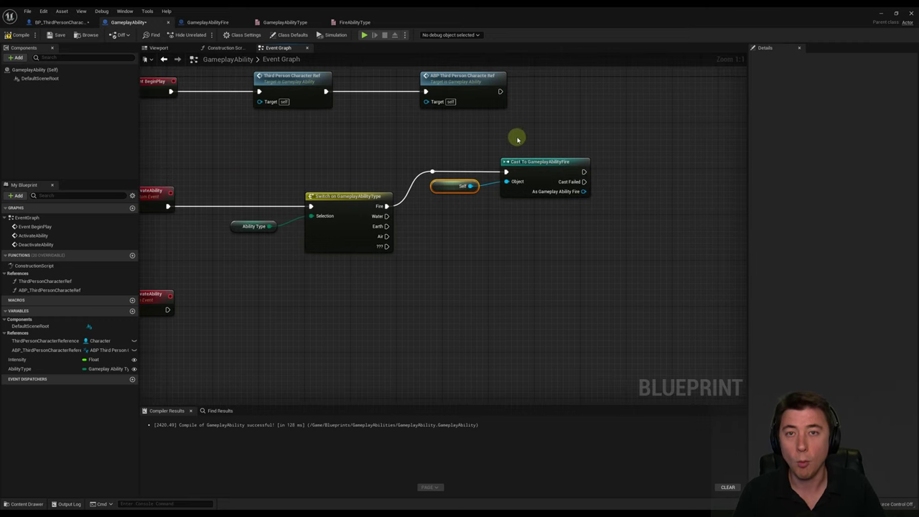
{"action": "left_click_drag", "start_coordinate": [584, 191], "coordinate": [629, 156]}
{"action": "left_click", "coordinate": [625, 157]}
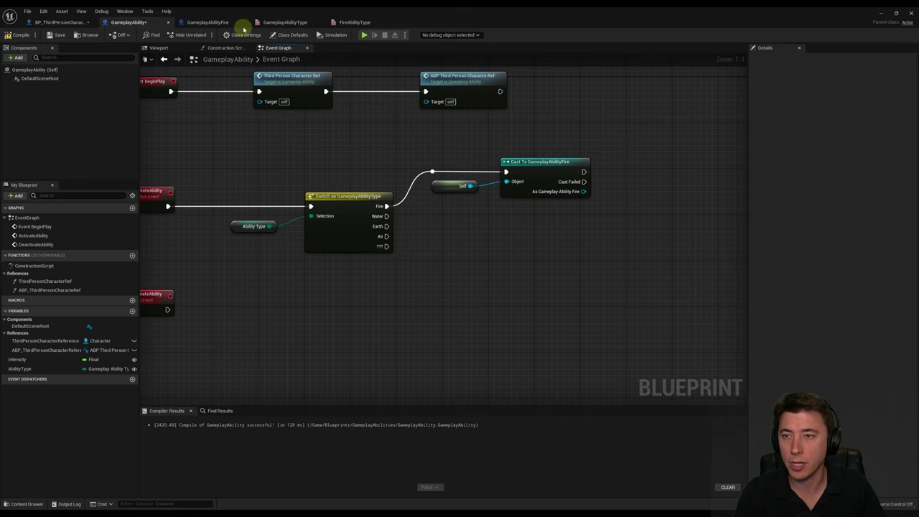
In GameplayAbilityFire, delete the disabled default events and add an ActivateFireAbility custom event.
{"action": "left_click", "coordinate": [205, 24]}
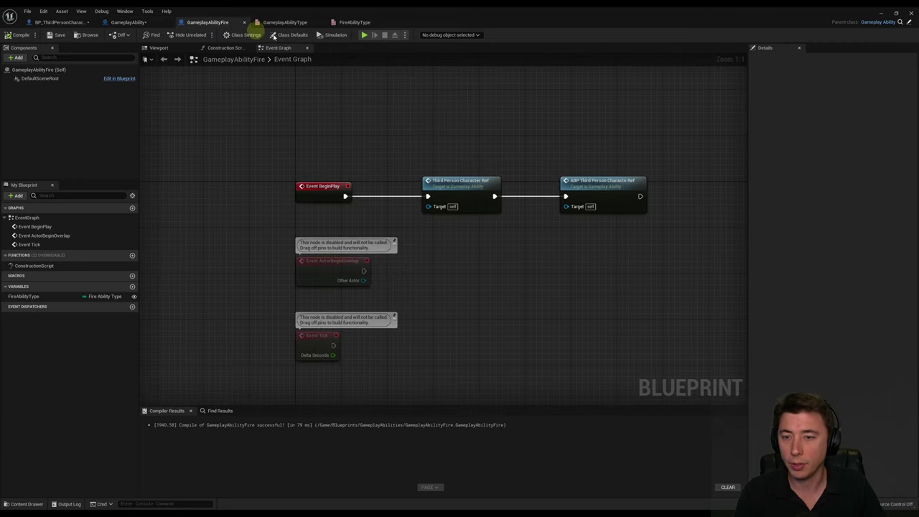
{"action": "left_click_drag", "start_coordinate": [245, 159], "coordinate": [378, 318]}
{"action": "key", "text": "Delete"}
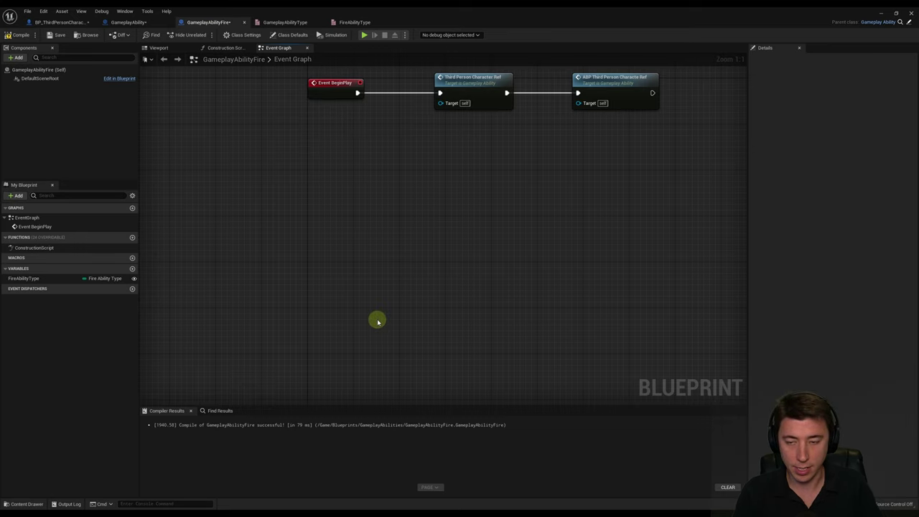
{"action": "right_click", "coordinate": [328, 172]}
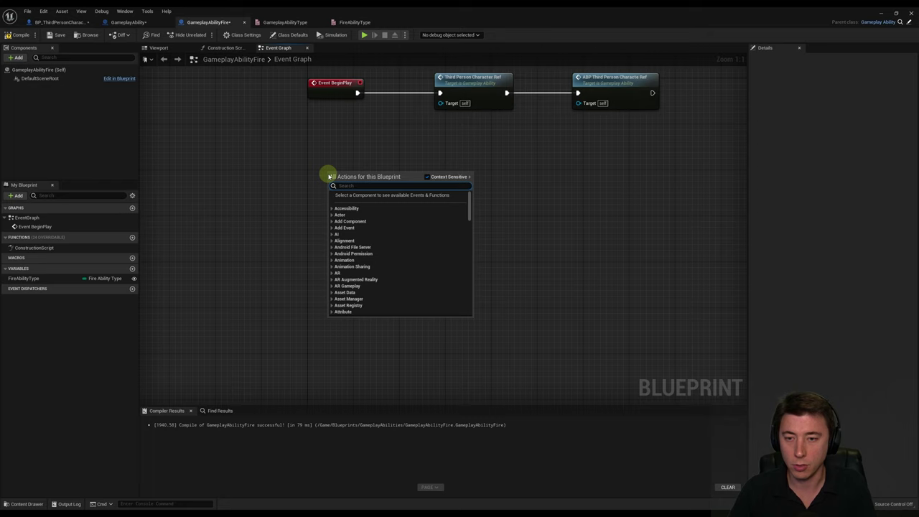
{"action": "type", "text": "Custom"}
{"action": "left_click", "coordinate": [376, 238]}
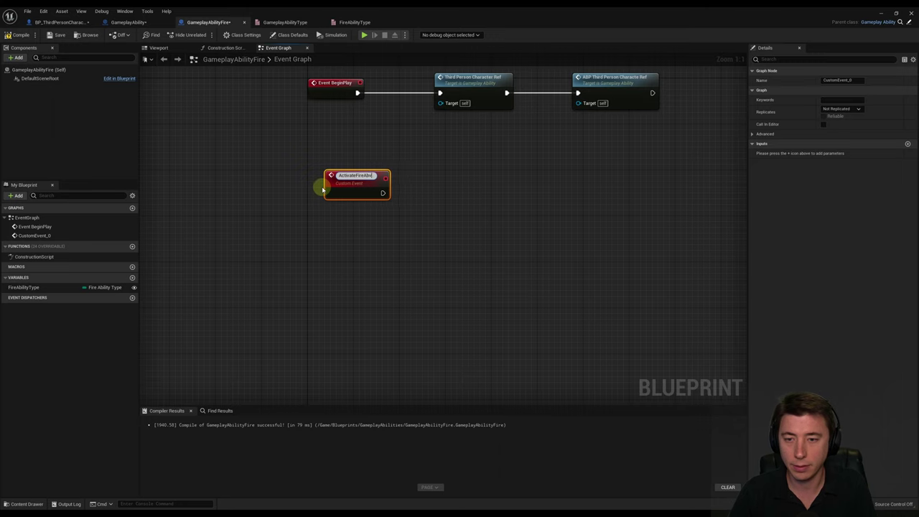
{"action": "type", "text": "ActivateFireAbility"}
{"action": "key", "text": "Return"}
Add a DeactivateFireAbility custom event and compile the blueprint.
{"action": "right_click_drag", "start_coordinate": [322, 185], "coordinate": [305, 251]}
{"action": "right_click", "coordinate": [306, 251]}
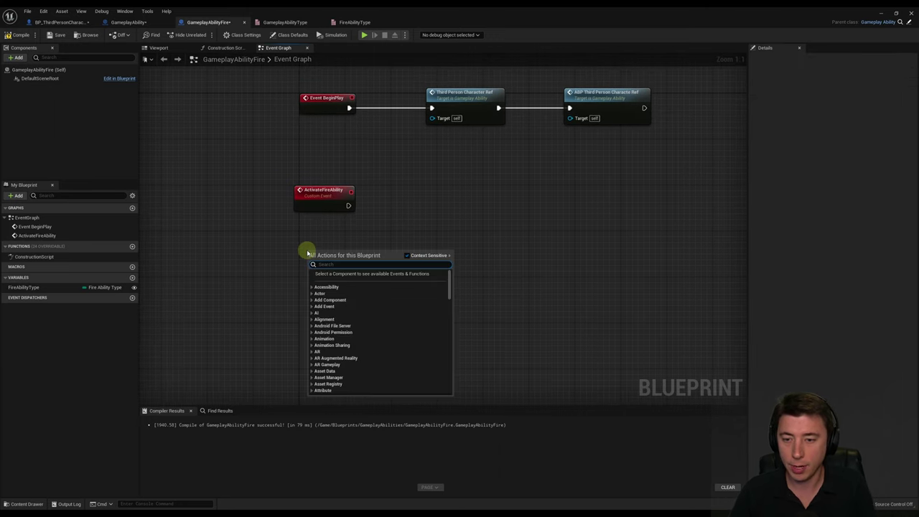
{"action": "type", "text": "Custom"}
{"action": "key", "text": "Return"}
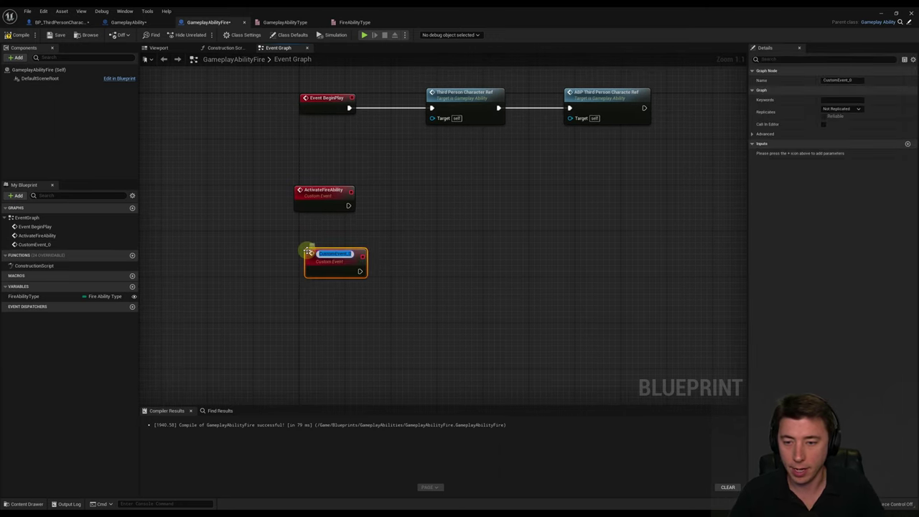
{"action": "type", "text": "DeactivateFireAbi"}
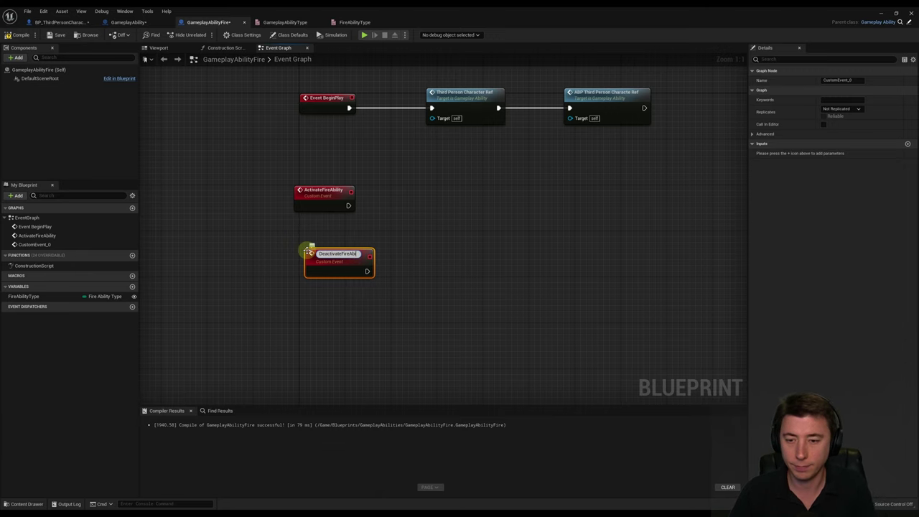
{"action": "type", "text": "lity"}
{"action": "key", "text": "Return"}
{"action": "left_click", "coordinate": [17, 34]}
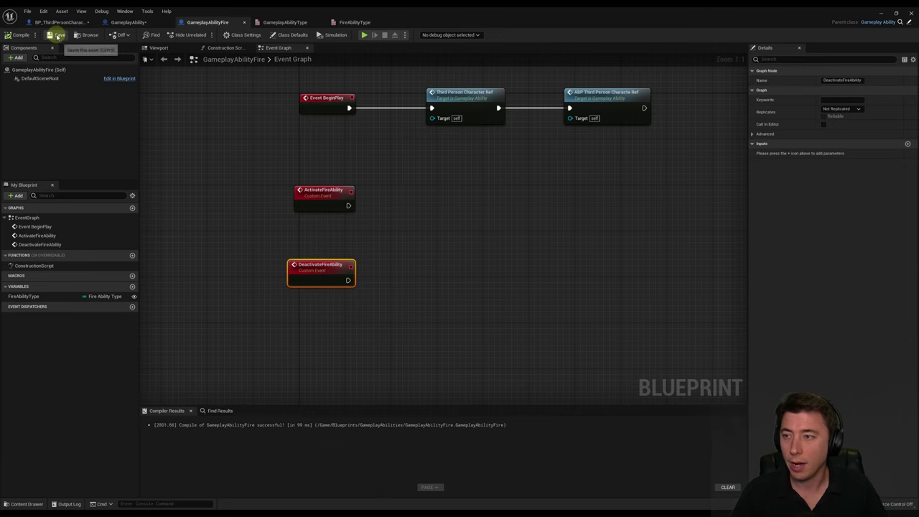
{"action": "left_click", "coordinate": [134, 24]}
Call Activate Fire Ability on the cast's As Gameplay Ability Fire output.
{"action": "right_click_drag", "start_coordinate": [379, 276], "coordinate": [366, 259]}
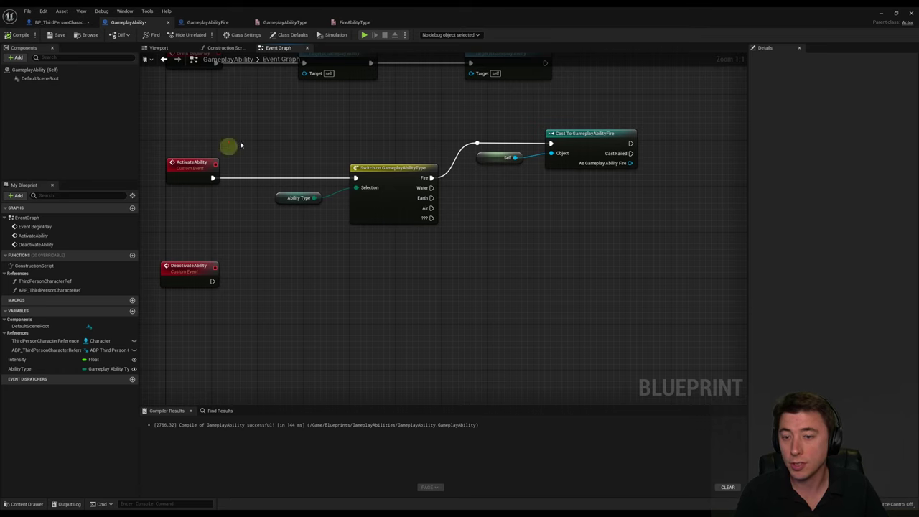
{"action": "right_click_drag", "start_coordinate": [494, 219], "coordinate": [456, 212]}
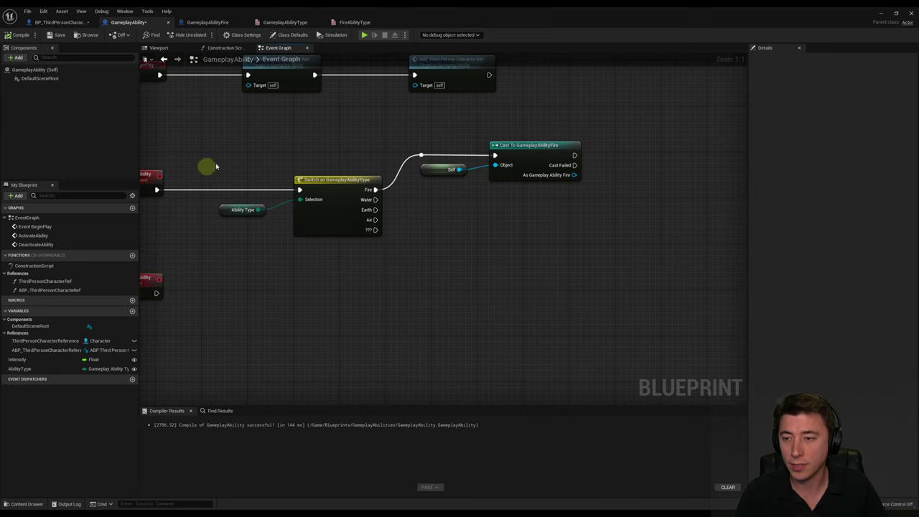
{"action": "right_click_drag", "start_coordinate": [215, 166], "coordinate": [251, 162]}
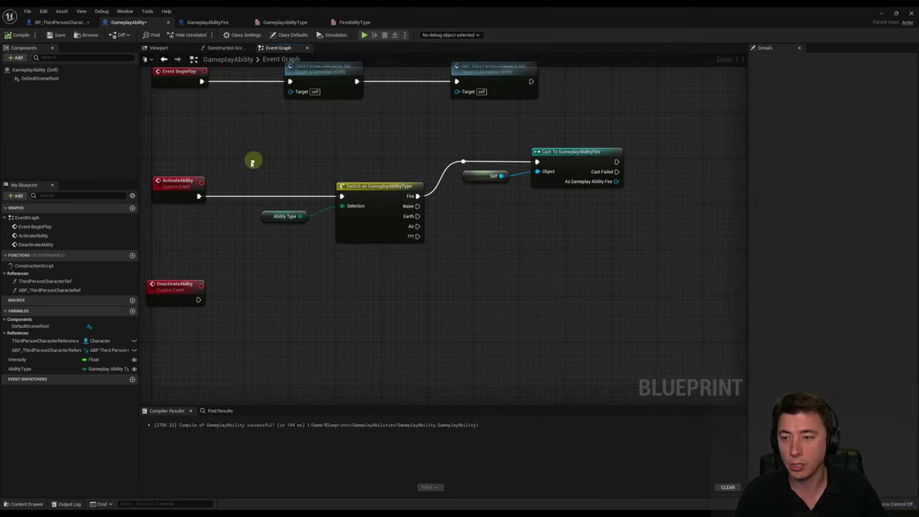
{"action": "right_click_drag", "start_coordinate": [320, 225], "coordinate": [197, 248]}
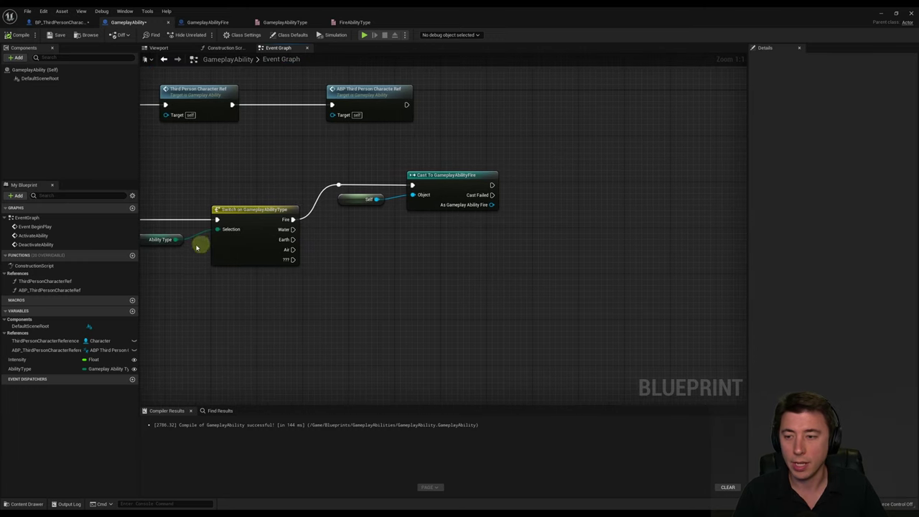
{"action": "right_click_drag", "start_coordinate": [364, 240], "coordinate": [328, 225]}
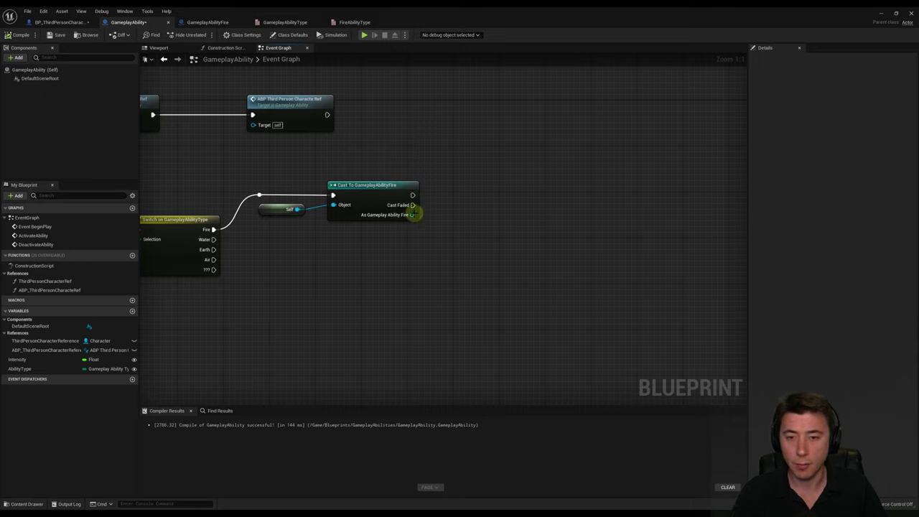
{"action": "left_click_drag", "start_coordinate": [412, 215], "coordinate": [473, 186]}
{"action": "type", "text": "activatefire"}
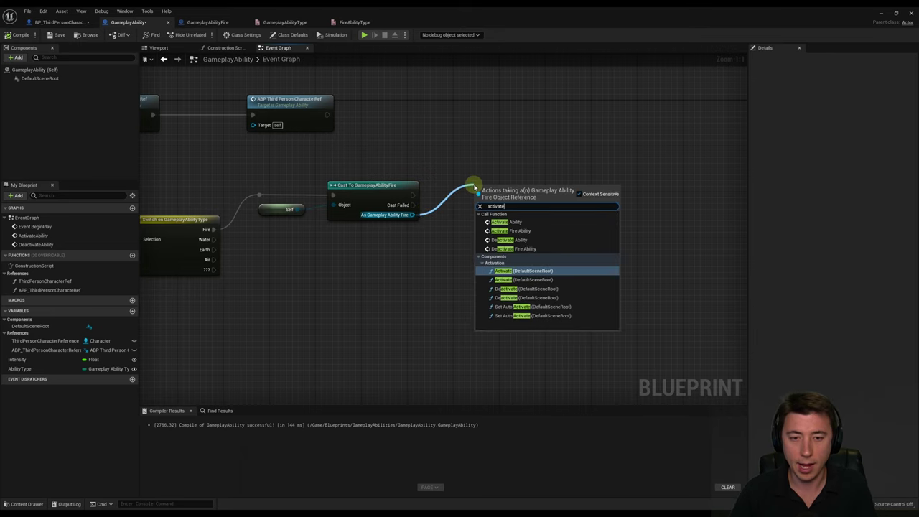
{"action": "left_click", "coordinate": [501, 221]}
Duplicate the Switch, cast and Activate Fire Ability chain and run it from DeactivateAbility.
{"action": "right_click_drag", "start_coordinate": [281, 264], "coordinate": [442, 256]}
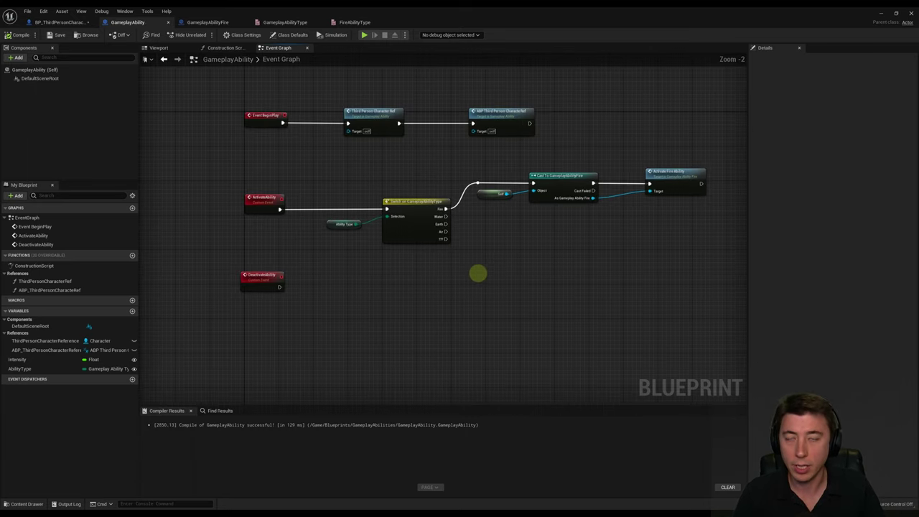
{"action": "right_click_drag", "start_coordinate": [478, 273], "coordinate": [464, 270]}
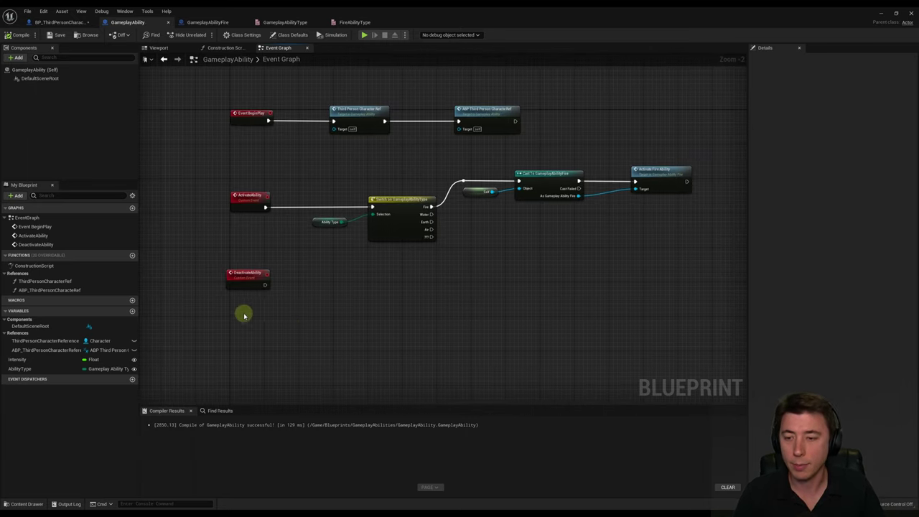
{"action": "right_click_drag", "start_coordinate": [355, 267], "coordinate": [390, 259]}
{"action": "left_click_drag", "start_coordinate": [237, 156], "coordinate": [621, 257]}
{"action": "key", "text": "ctrl+c"}
{"action": "key", "text": "ctrl+v"}
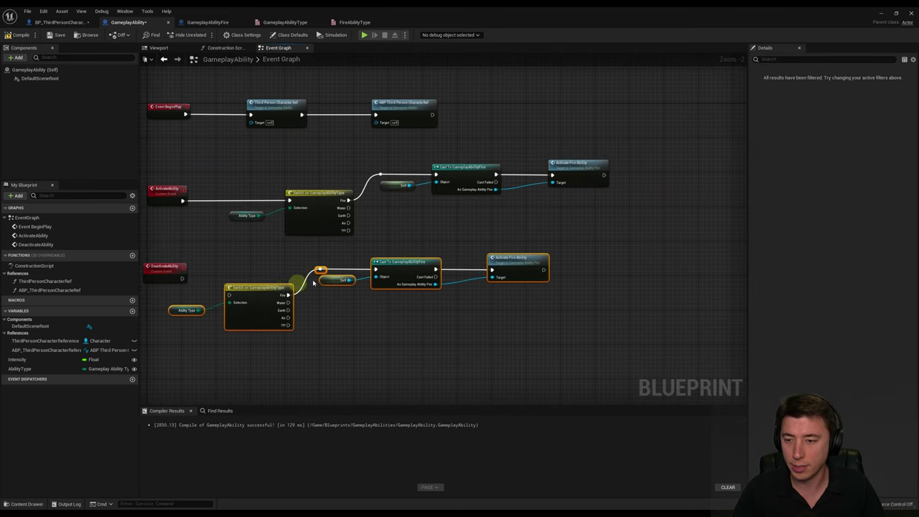
{"action": "left_click_drag", "start_coordinate": [237, 286], "coordinate": [284, 274]}
{"action": "left_click_drag", "start_coordinate": [184, 280], "coordinate": [276, 282]}
{"action": "left_click_drag", "start_coordinate": [459, 261], "coordinate": [472, 257]}
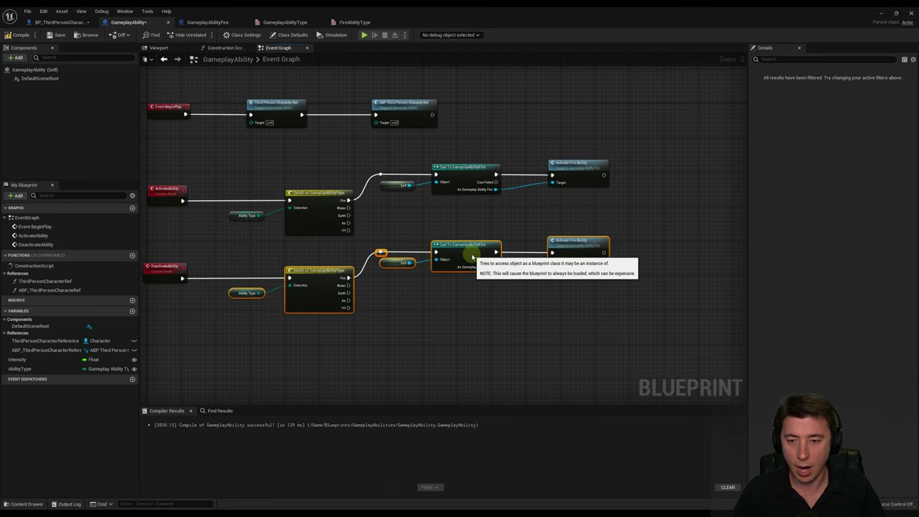
In the duplicate, replace Activate Fire Ability with a Deactivate Fire Ability call.
{"action": "left_click", "coordinate": [566, 243]}
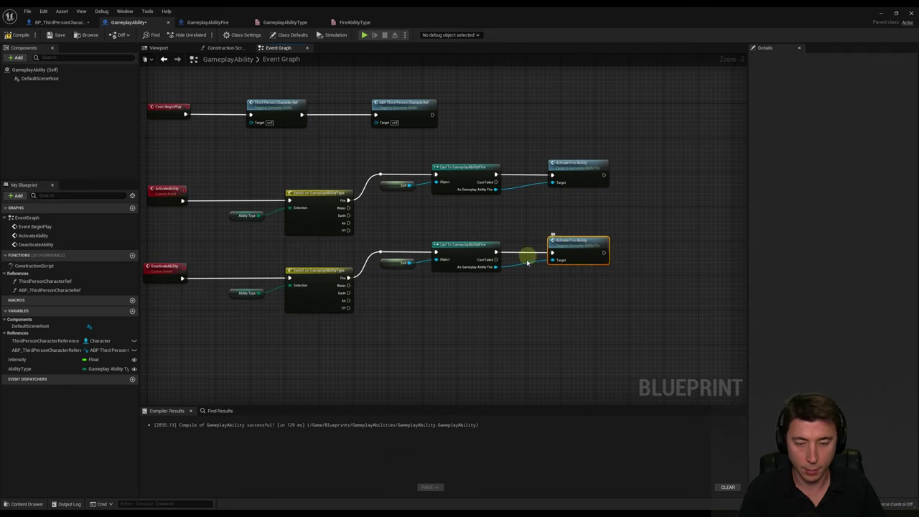
{"action": "key", "text": "Delete"}
{"action": "scroll", "coordinate": [531, 260], "scroll_direction": "up", "scroll_amount": 2}
{"action": "left_click_drag", "start_coordinate": [482, 266], "coordinate": [565, 249]}
{"action": "type", "text": "deactiv"}
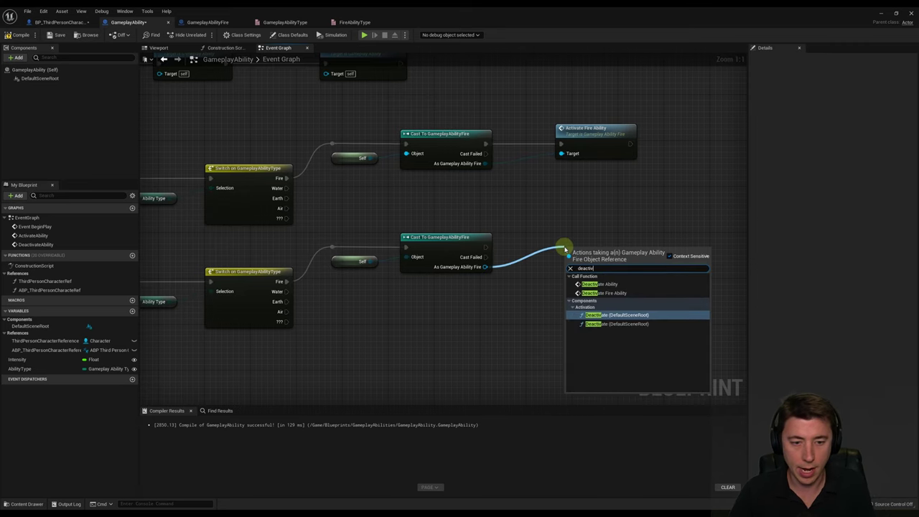
{"action": "left_click", "coordinate": [605, 293]}
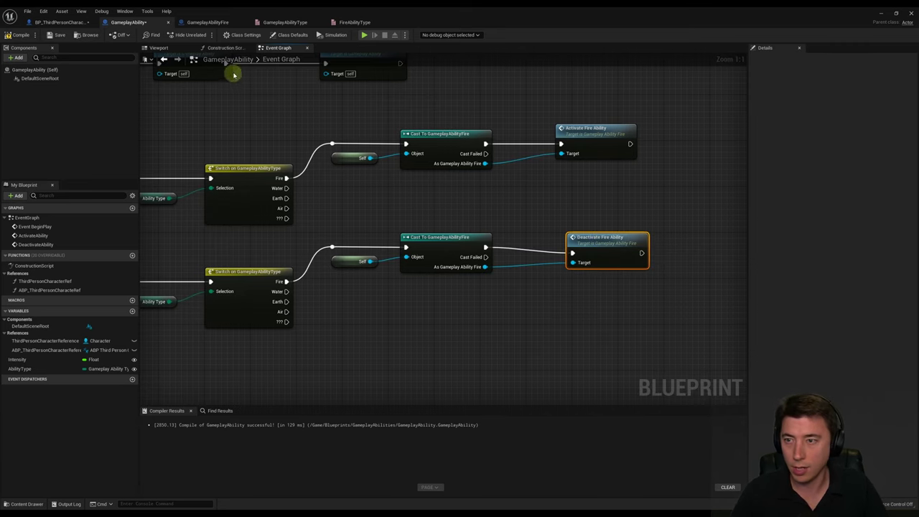
{"action": "left_click", "coordinate": [212, 22]}
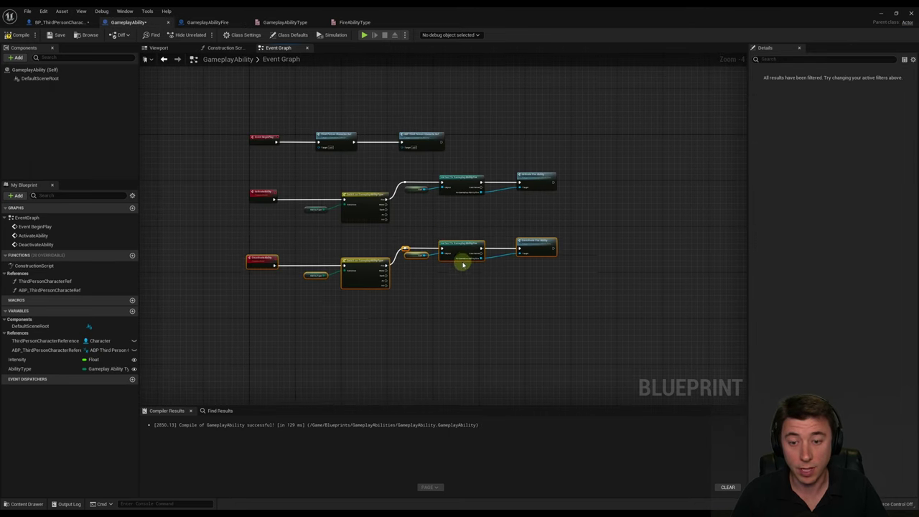
Move the DeactivateFireAbility event lower and glance at the character blueprint.
{"action": "left_click_drag", "start_coordinate": [463, 265], "coordinate": [460, 313]}
{"action": "scroll", "coordinate": [421, 248], "scroll_direction": "up", "scroll_amount": 3}
{"action": "left_click", "coordinate": [85, 23]}
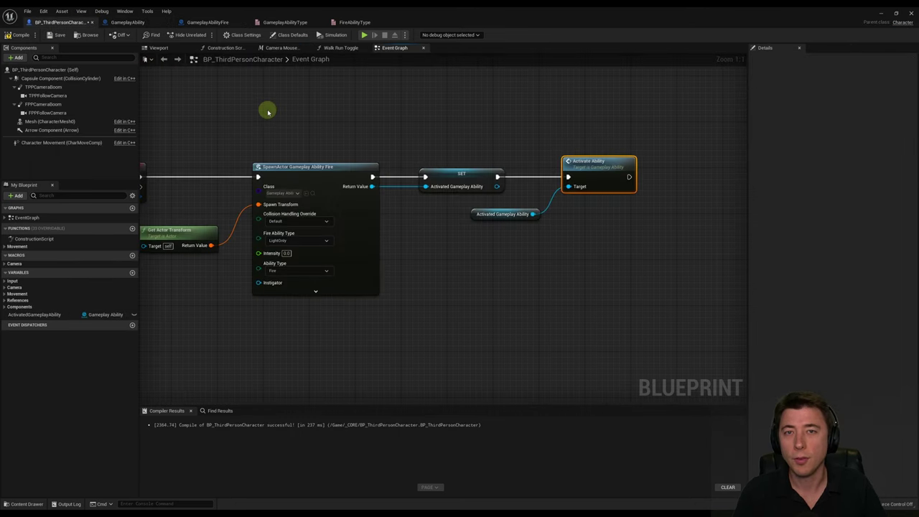
{"action": "left_click", "coordinate": [208, 22]}
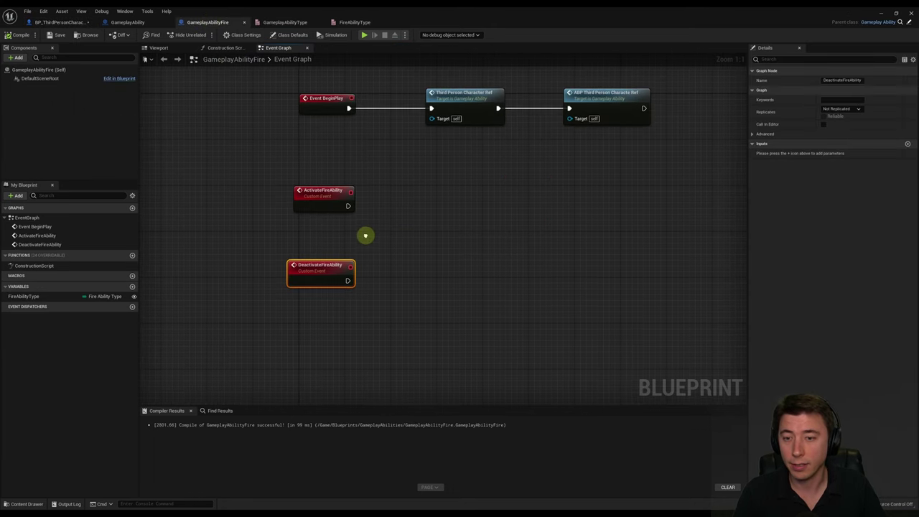
Add a Print String 'TESTING FIRE ABILITY' after ActivateFireAbility and compile.
{"action": "right_click_drag", "start_coordinate": [363, 234], "coordinate": [328, 208]}
{"action": "left_click_drag", "start_coordinate": [308, 188], "coordinate": [453, 192]}
{"action": "type", "text": "print"}
{"action": "key", "text": "Return"}
{"action": "left_click", "coordinate": [446, 199]}
{"action": "type", "text": "TESTING F"}
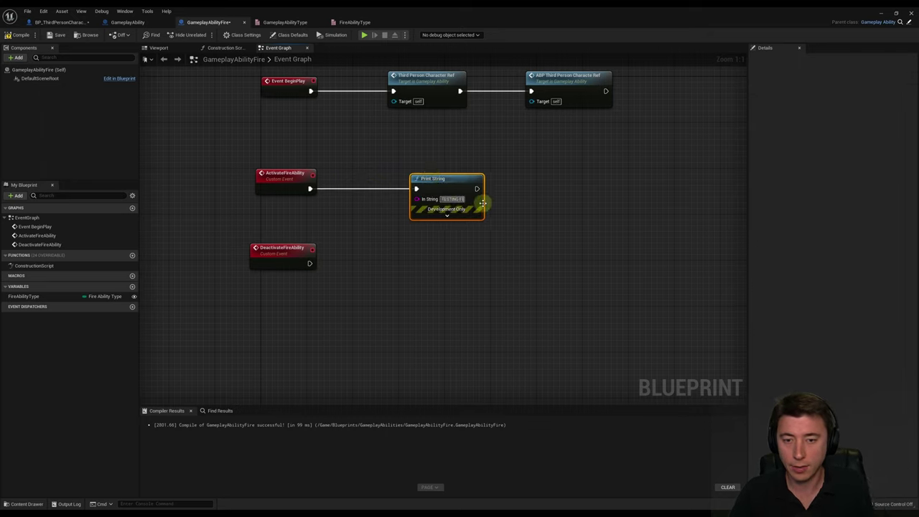
{"action": "type", "text": "IRE ABILITY"}
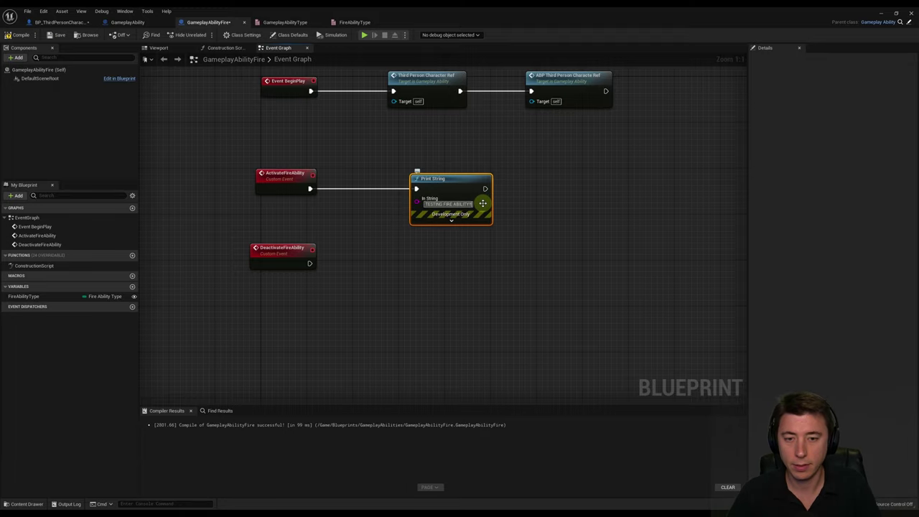
{"action": "left_click", "coordinate": [521, 174]}
{"action": "left_click", "coordinate": [17, 34]}
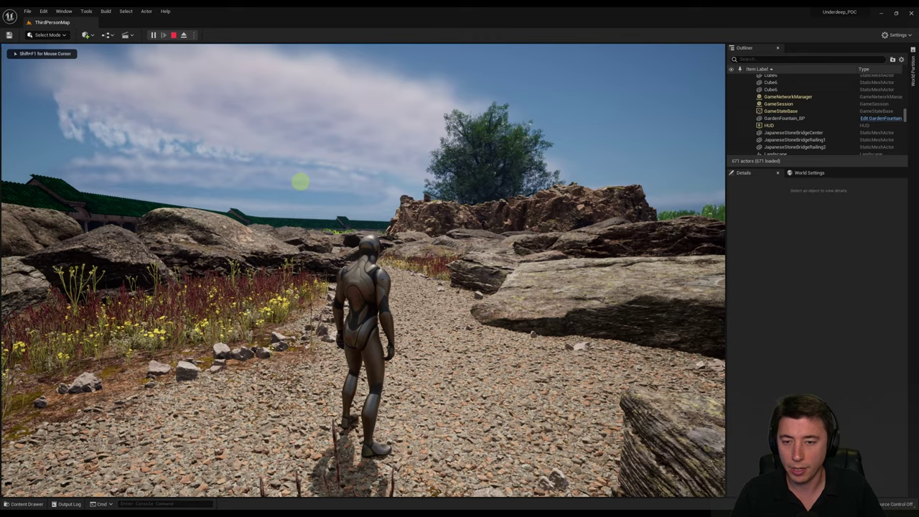
Trigger the fire ability with E three times in play to check the test message.
{"action": "key", "text": "e"}
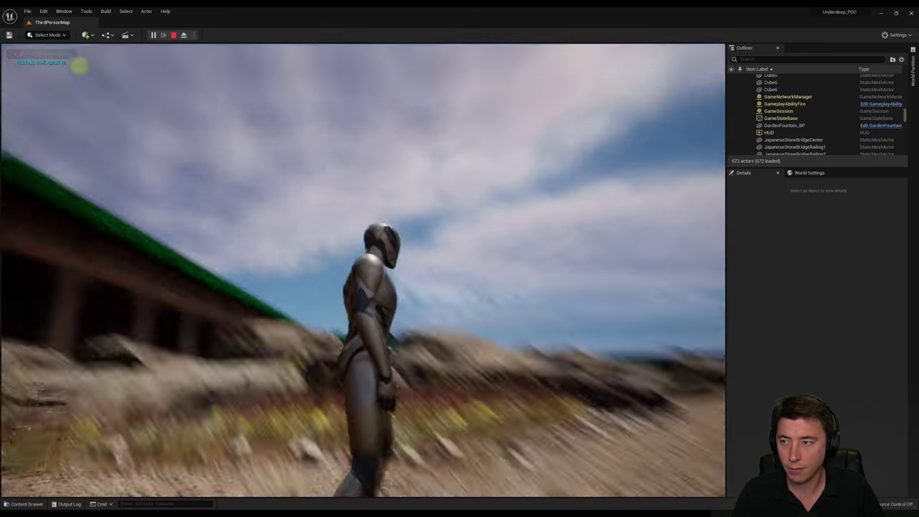
{"action": "key", "text": "e"}
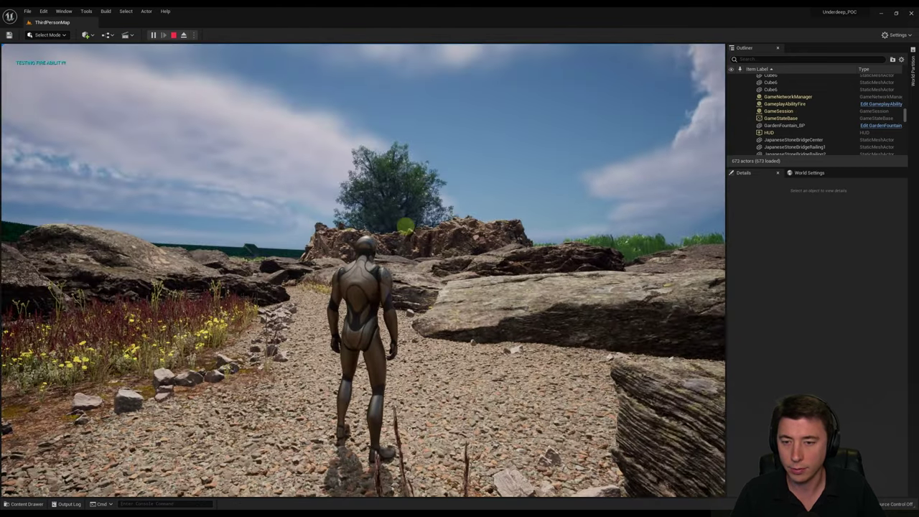
{"action": "key", "text": "e"}
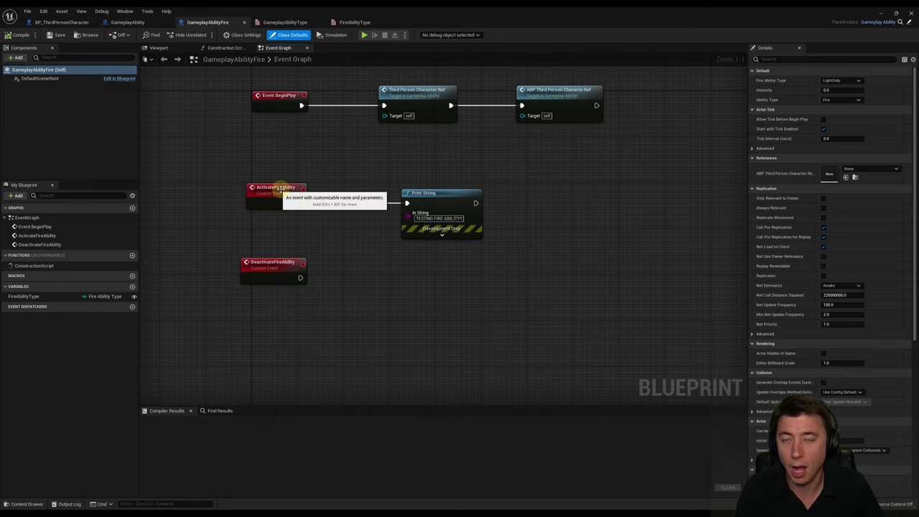
Delete the Print String node and move DeactivateFireAbility further down the graph.
{"action": "right_click_drag", "start_coordinate": [340, 188], "coordinate": [328, 199]}
{"action": "left_click_drag", "start_coordinate": [308, 175], "coordinate": [451, 285]}
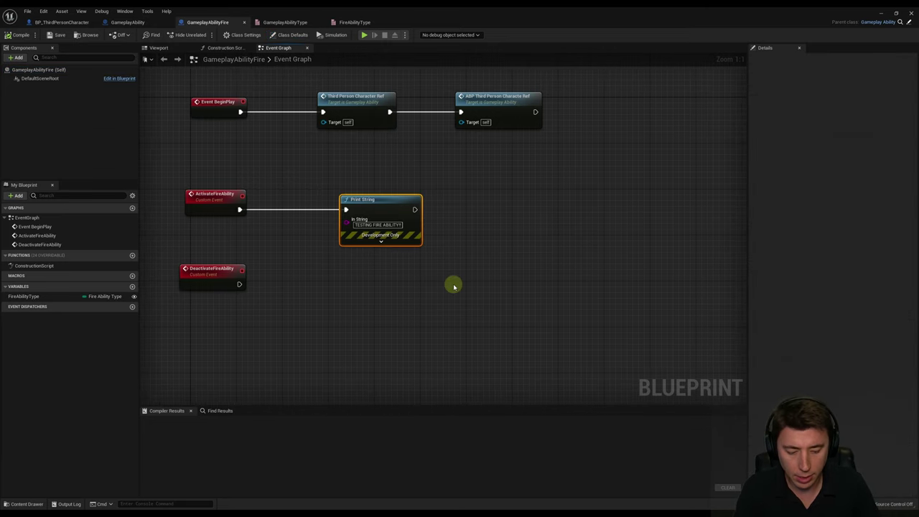
{"action": "key", "text": "Delete"}
{"action": "left_click_drag", "start_coordinate": [236, 279], "coordinate": [241, 355]}
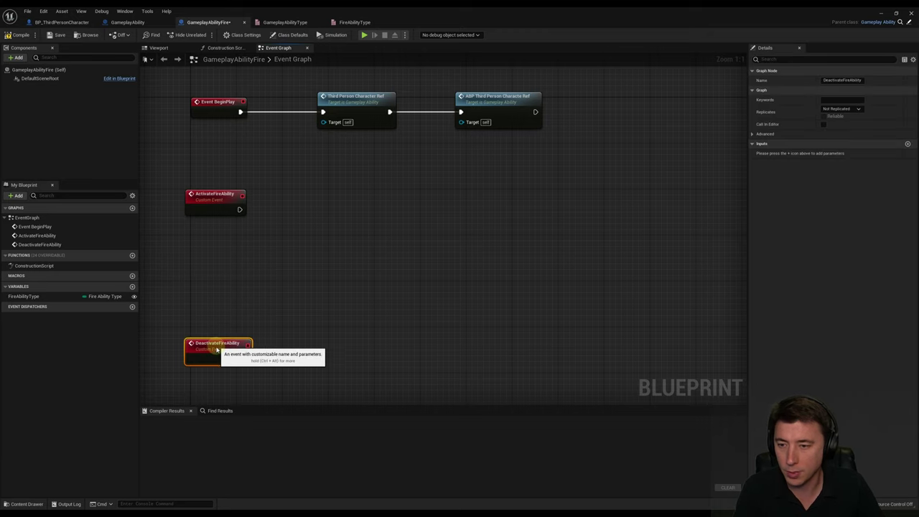
{"action": "right_click_drag", "start_coordinate": [294, 242], "coordinate": [288, 238]}
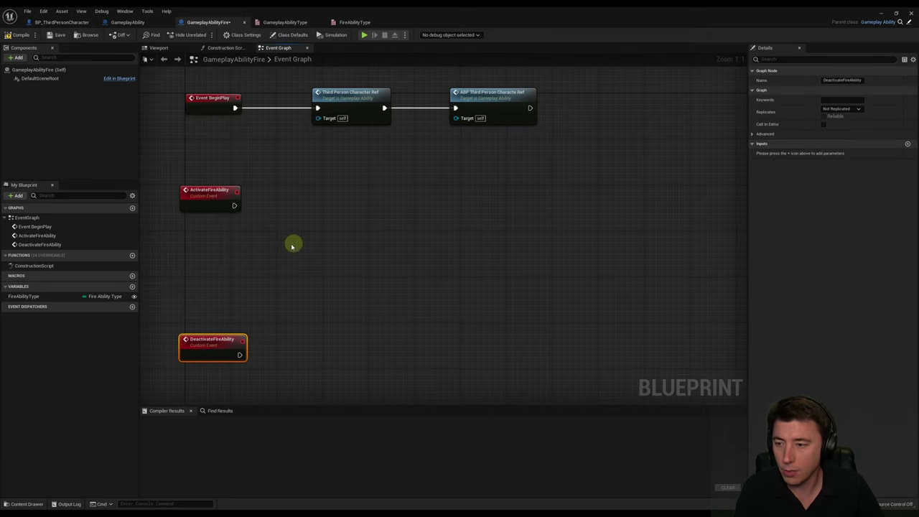
{"action": "left_click", "coordinate": [17, 296]}
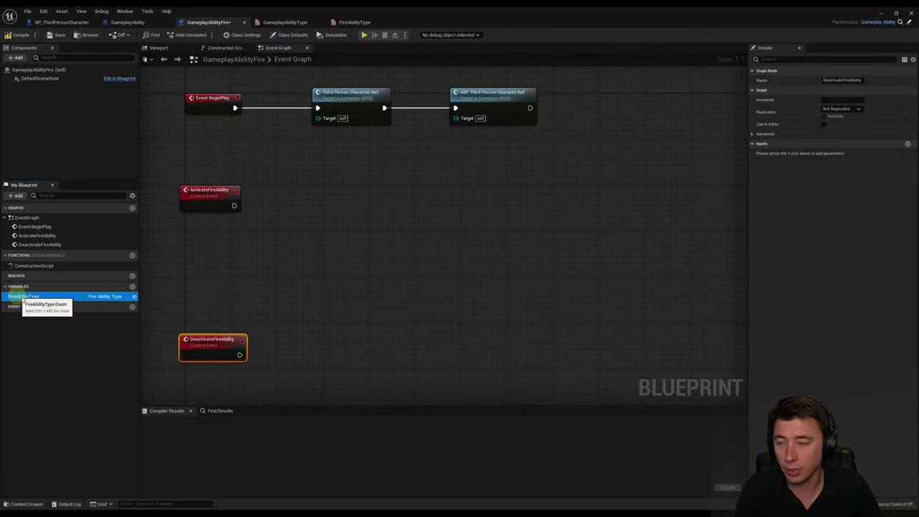
Feed a Fire Ability Type getter into a Switch on FireAbilityType run from ActivateFireAbility.
{"action": "left_click_drag", "start_coordinate": [24, 297], "coordinate": [416, 196]}
{"action": "left_click", "coordinate": [324, 263]}
{"action": "type", "text": "switch"}
{"action": "key", "text": "Return"}
{"action": "left_click_drag", "start_coordinate": [234, 206], "coordinate": [387, 208]}
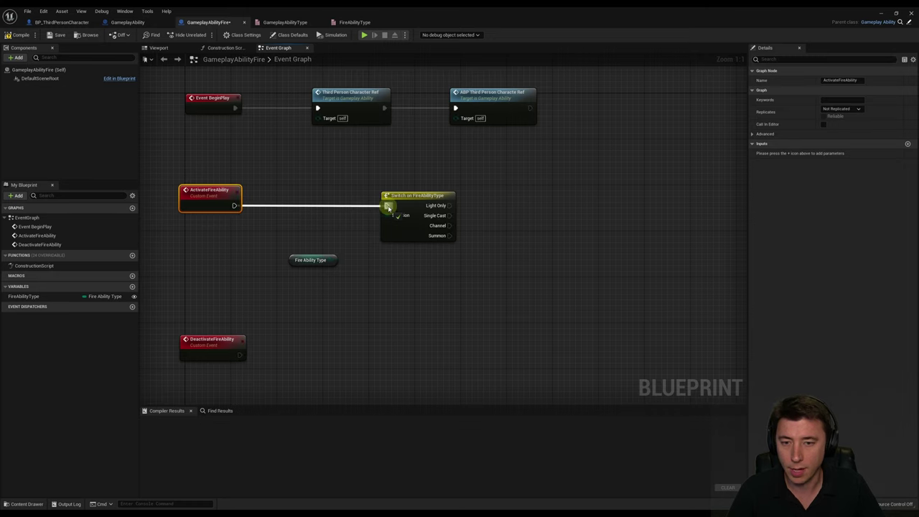
{"action": "right_click_drag", "start_coordinate": [388, 207], "coordinate": [357, 205]}
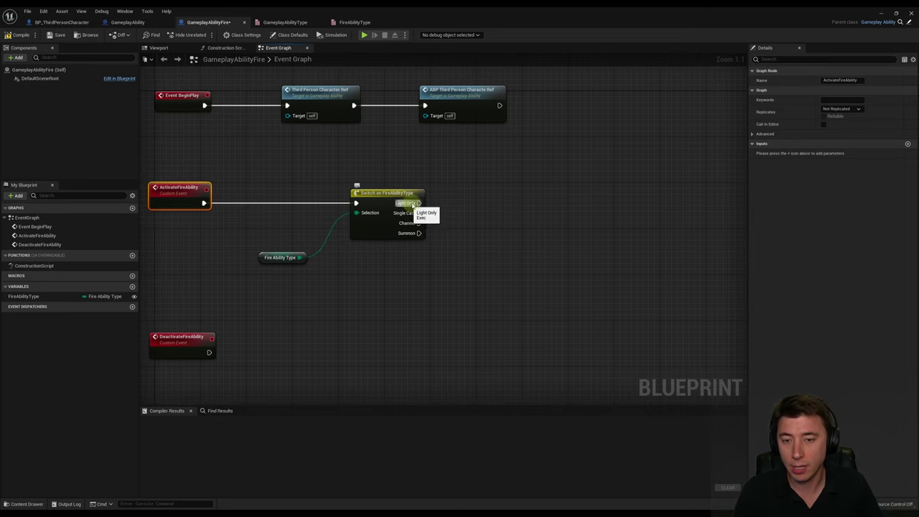
In BP_ThirdPersonCharacter's flame logic, select the Anim BPReference, SET and Retriggerable Delay nodes.
{"action": "left_click", "coordinate": [63, 22]}
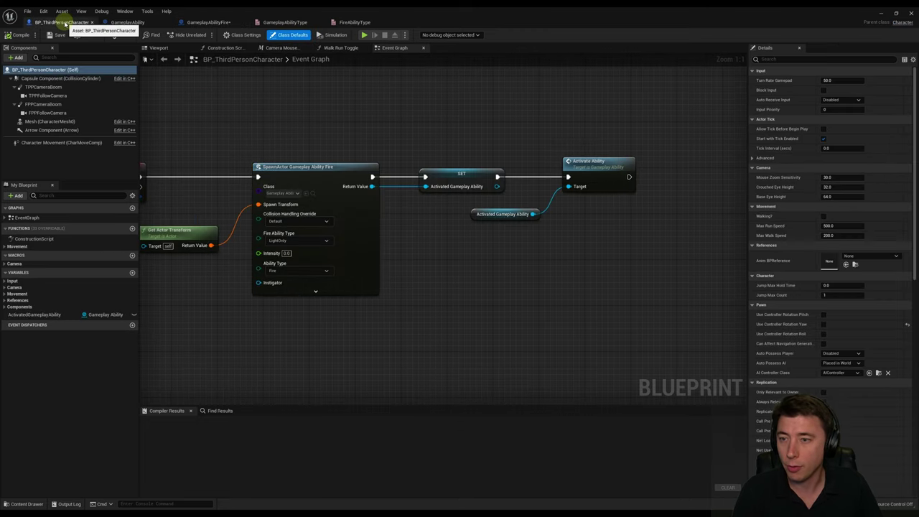
{"action": "scroll", "coordinate": [346, 123], "scroll_direction": "down", "scroll_amount": 5}
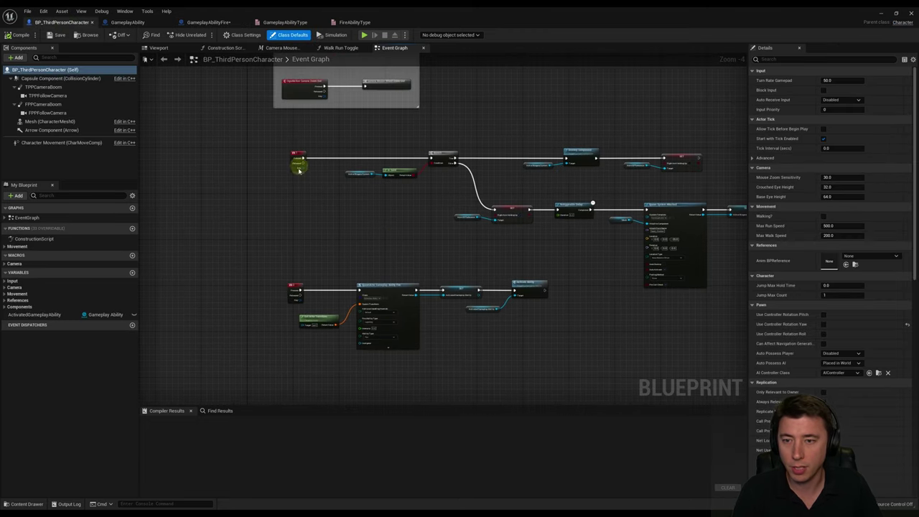
{"action": "scroll", "coordinate": [299, 170], "scroll_direction": "up", "scroll_amount": 5}
{"action": "right_click_drag", "start_coordinate": [397, 155], "coordinate": [340, 190]}
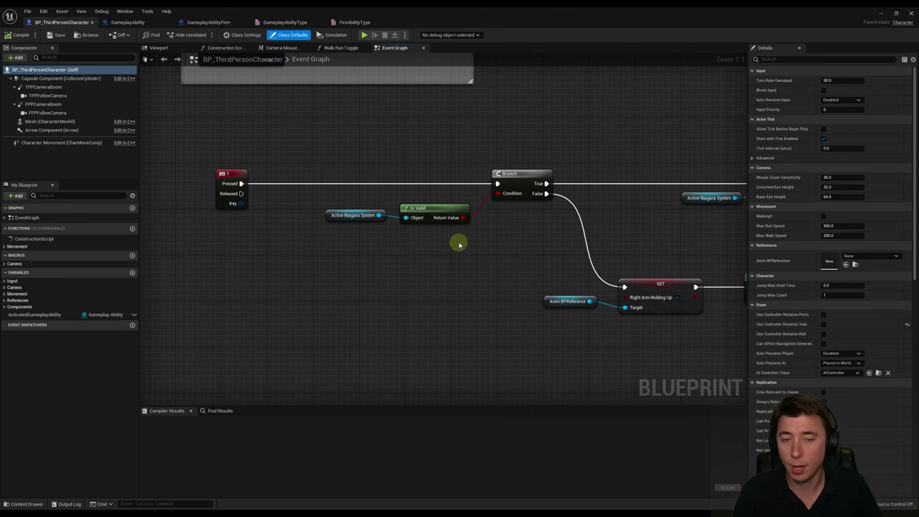
{"action": "right_click_drag", "start_coordinate": [459, 245], "coordinate": [399, 181]}
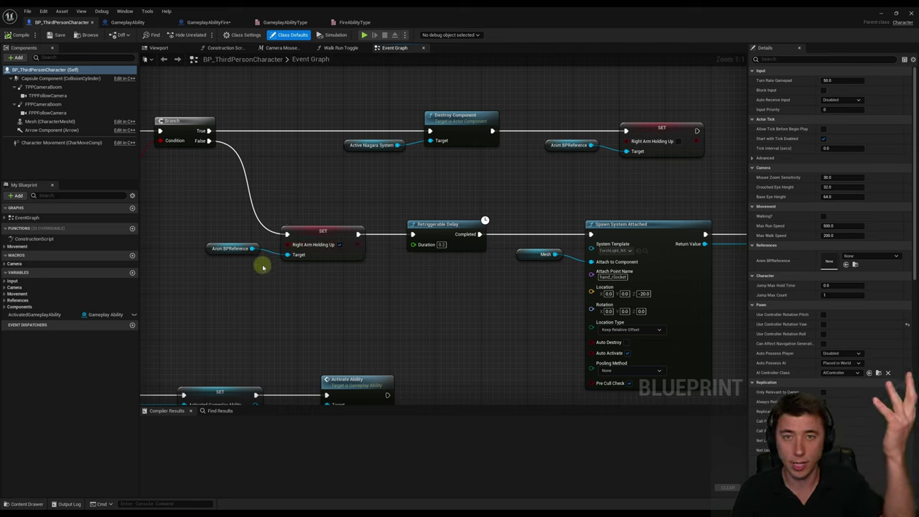
{"action": "right_click_drag", "start_coordinate": [293, 270], "coordinate": [265, 262]}
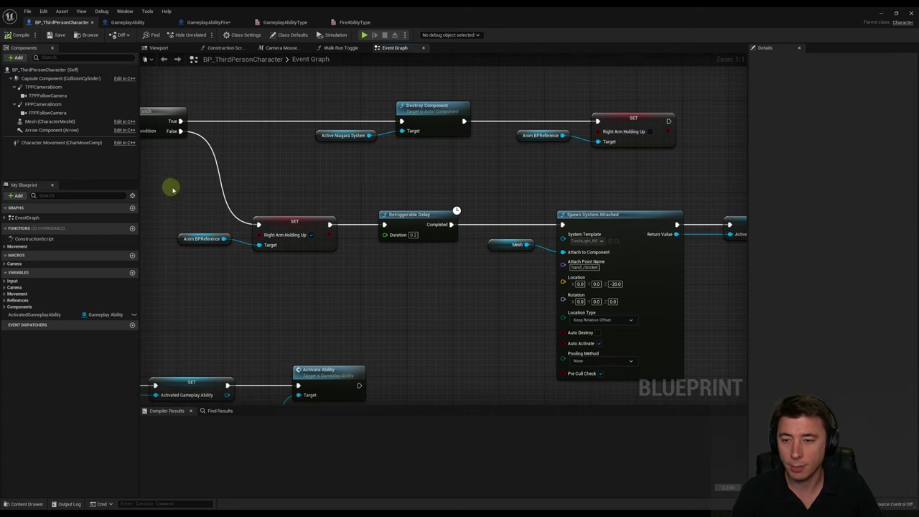
{"action": "left_click_drag", "start_coordinate": [172, 188], "coordinate": [435, 272]}
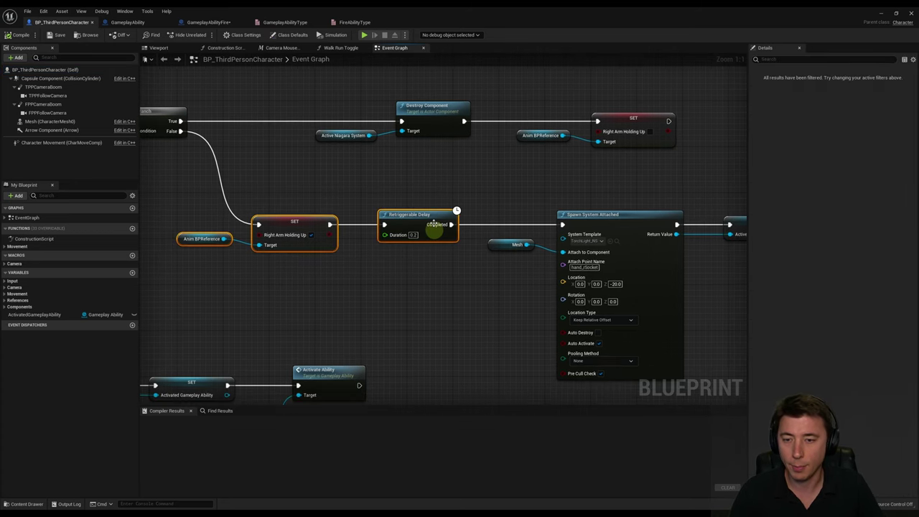
Paste the copied nodes into GameplayAbilityFire's graph.
{"action": "left_click", "coordinate": [201, 22]}
{"action": "key", "text": "ctrl+v"}
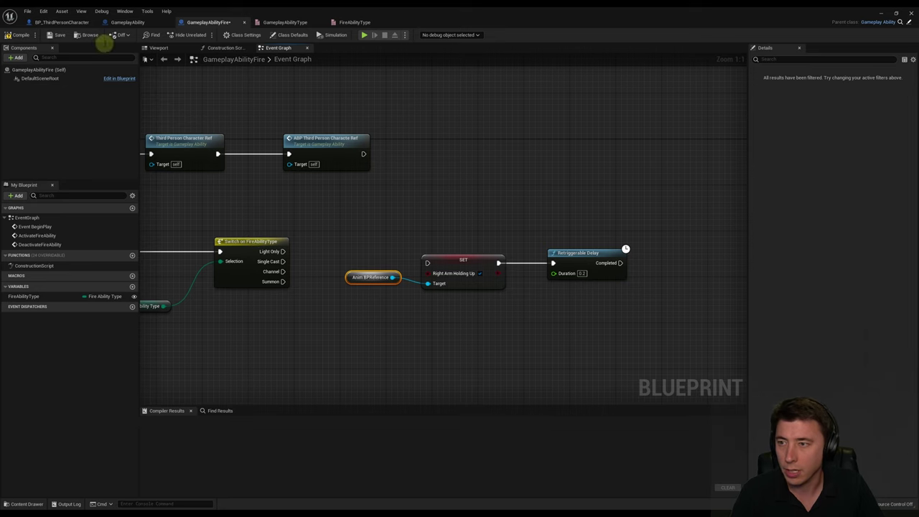
{"action": "left_click", "coordinate": [62, 22]}
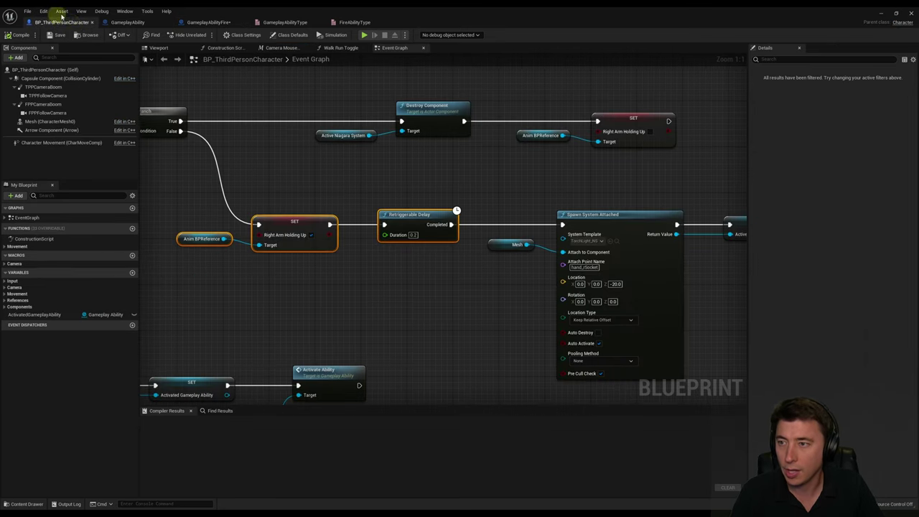
{"action": "left_click", "coordinate": [127, 23]}
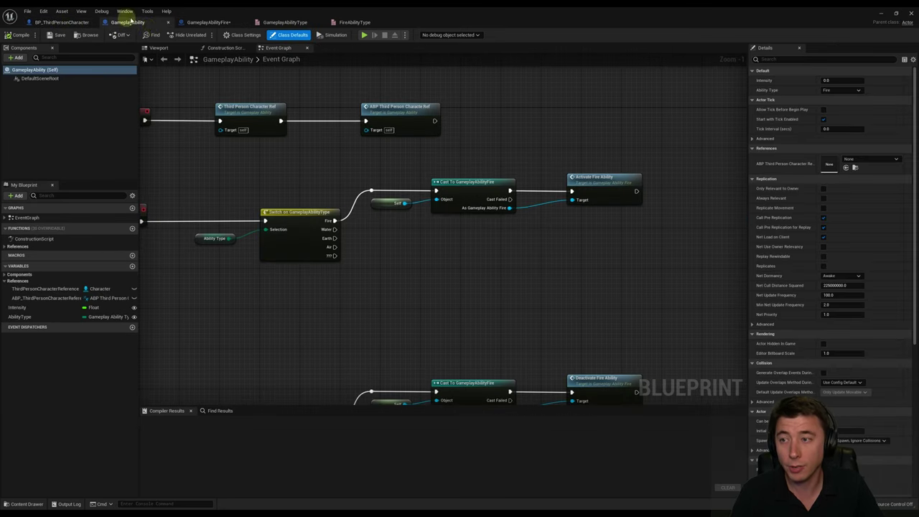
{"action": "left_click", "coordinate": [208, 22]}
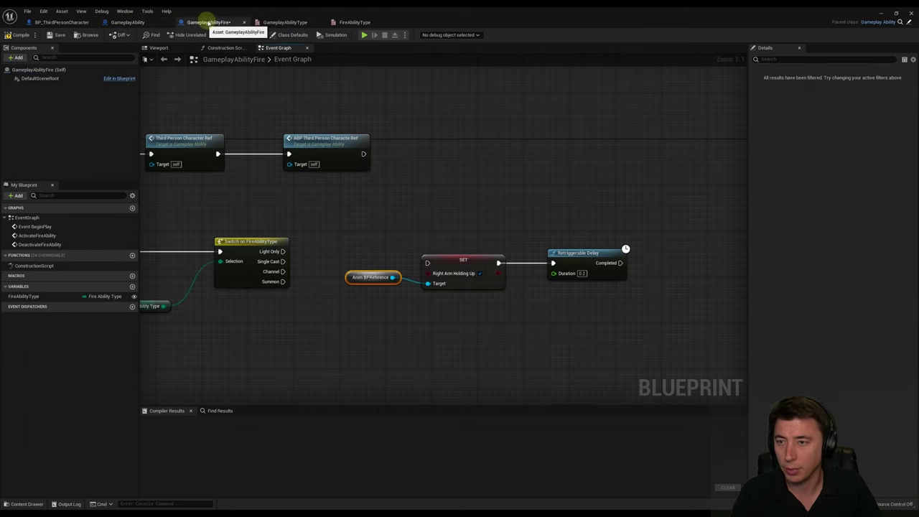
Delete the pasted Anim BPReference node, keeping SET and the 0.2 Retriggerable Delay.
{"action": "left_click_drag", "start_coordinate": [349, 232], "coordinate": [400, 287]}
{"action": "key", "text": "Delete"}
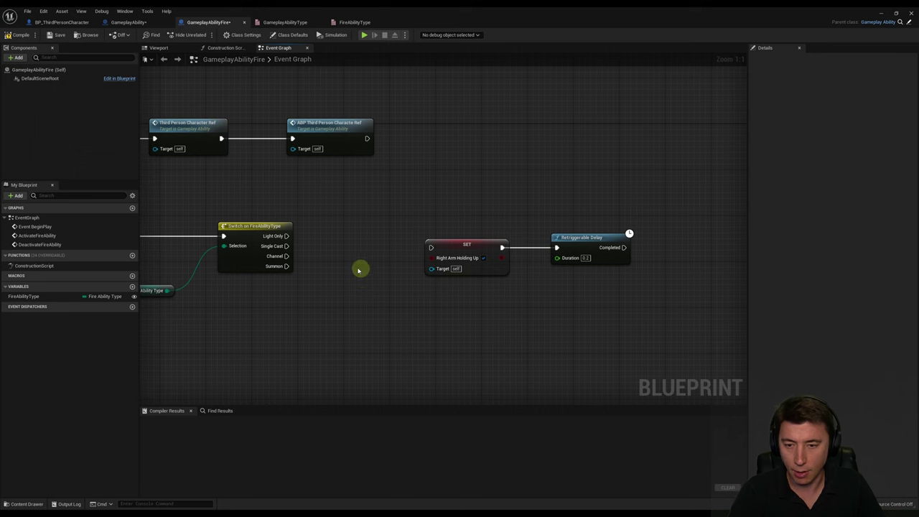
{"action": "right_click", "coordinate": [359, 272]}
{"action": "left_click", "coordinate": [128, 22]}
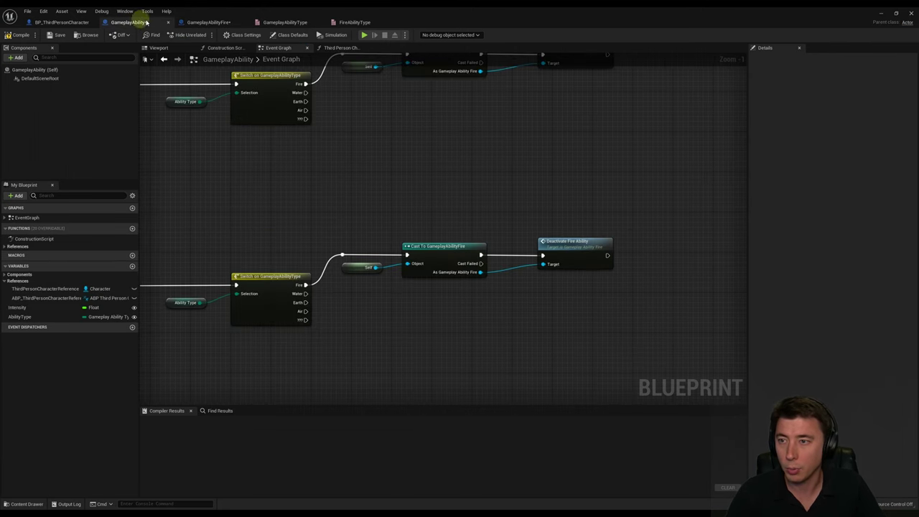
{"action": "left_click", "coordinate": [120, 75]}
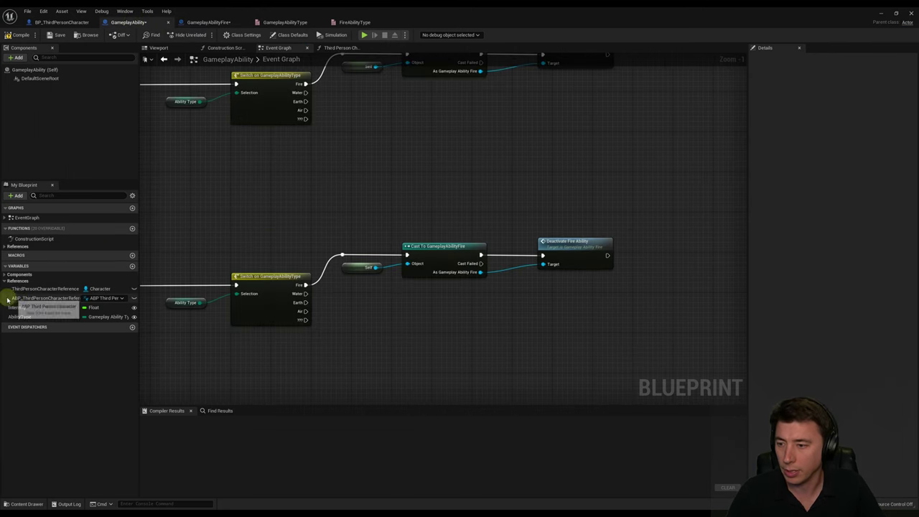
{"action": "left_click", "coordinate": [207, 22]}
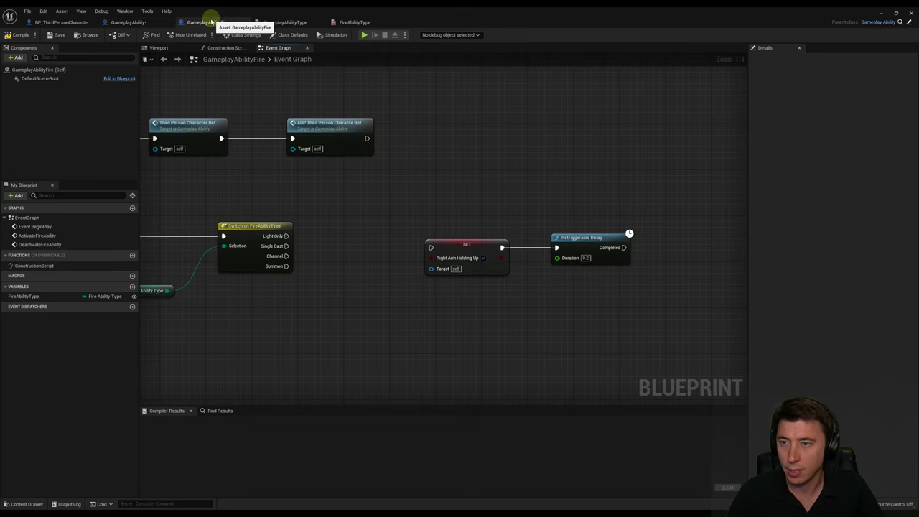
Plug a Get ABP Third Person Character Reference into the SET node's target.
{"action": "right_click", "coordinate": [354, 269]}
{"action": "type", "text": "Get ABP"}
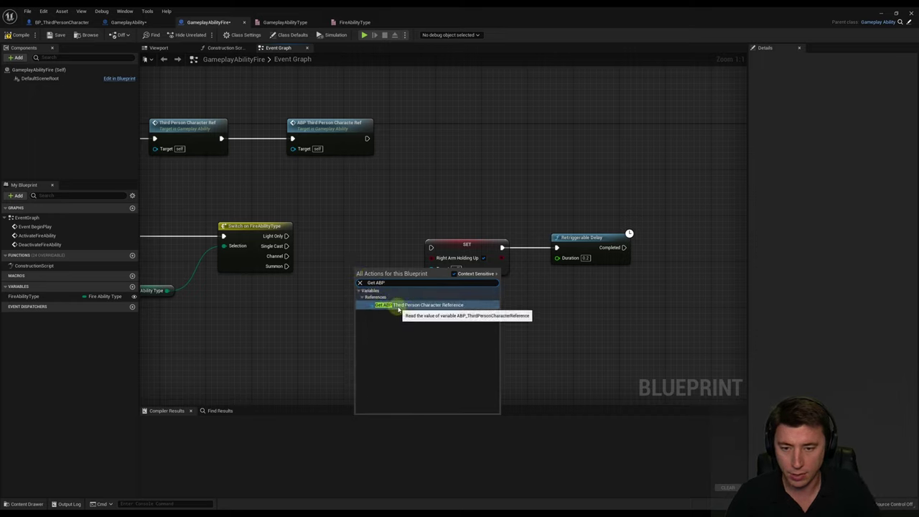
{"action": "left_click", "coordinate": [404, 308]}
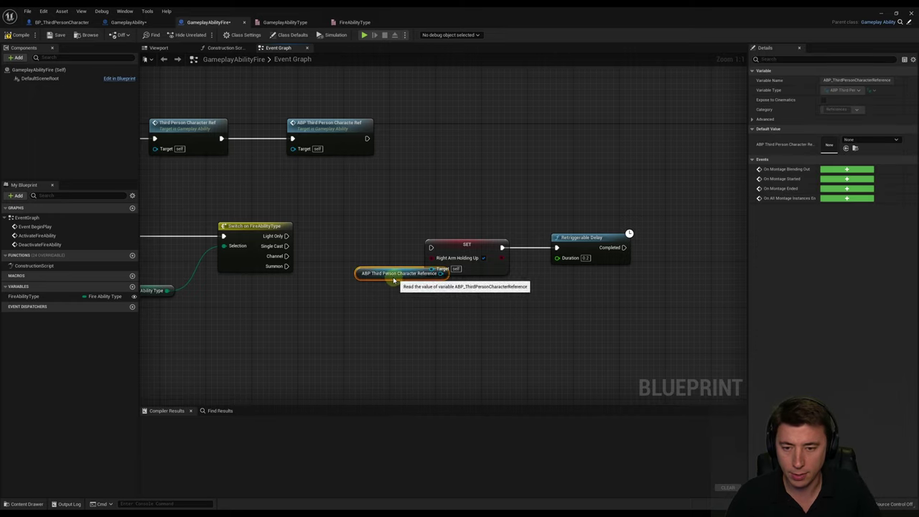
{"action": "left_click_drag", "start_coordinate": [393, 274], "coordinate": [361, 268]}
{"action": "left_click_drag", "start_coordinate": [405, 267], "coordinate": [431, 268]}
Make the Switch's Light Only case run the SET node, grouping it with the delay.
{"action": "left_click_drag", "start_coordinate": [373, 215], "coordinate": [632, 283]}
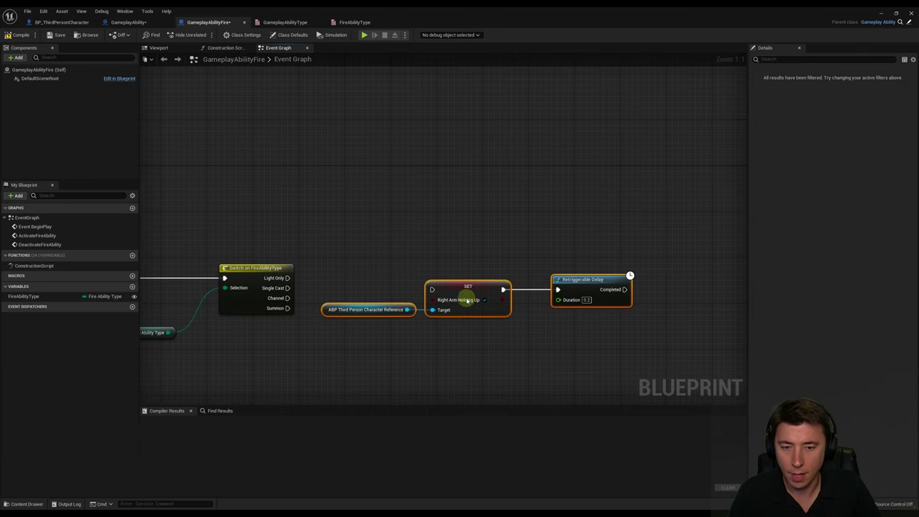
{"action": "left_click_drag", "start_coordinate": [466, 294], "coordinate": [536, 178]}
{"action": "left_click_drag", "start_coordinate": [287, 278], "coordinate": [501, 191]}
{"action": "left_click", "coordinate": [398, 236]}
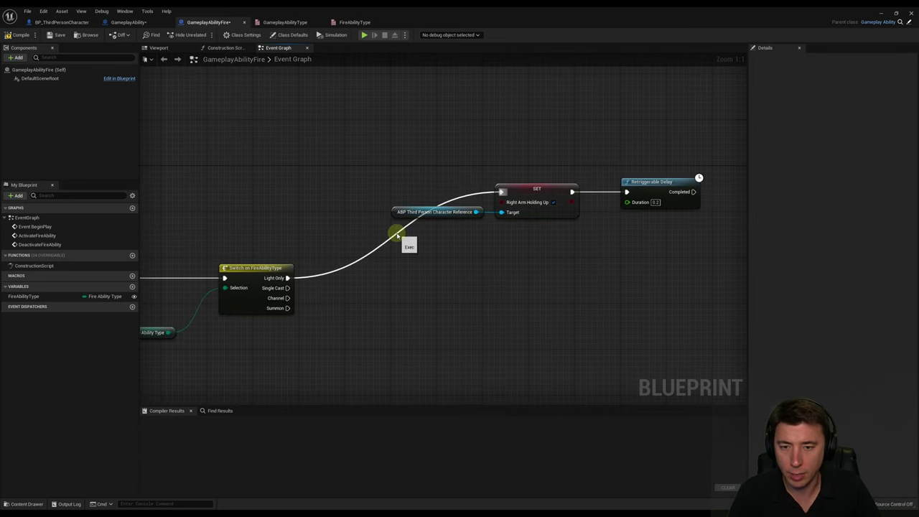
{"action": "right_click_drag", "start_coordinate": [395, 232], "coordinate": [405, 191]}
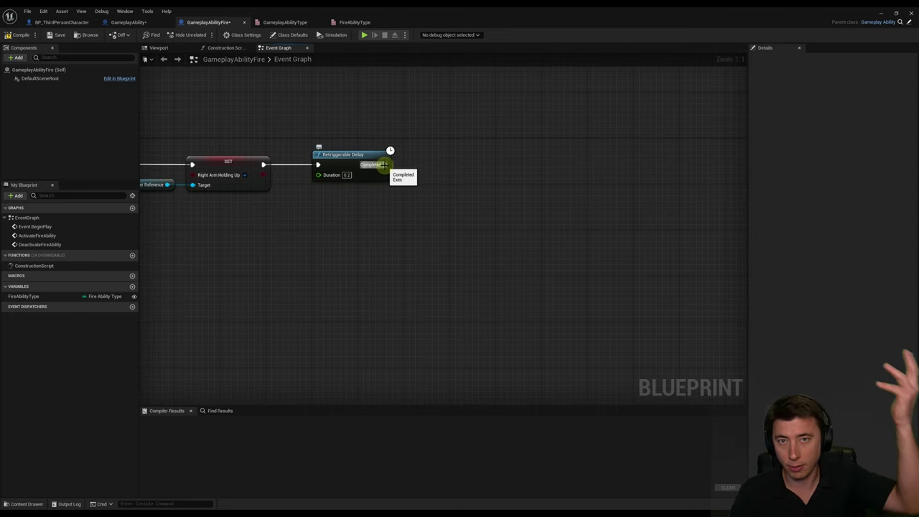
{"action": "left_click_drag", "start_coordinate": [383, 165], "coordinate": [478, 158]}
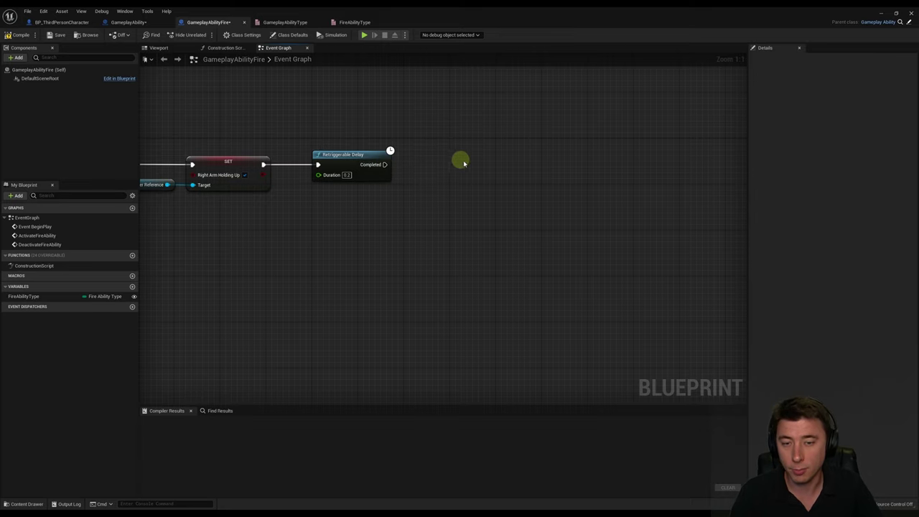
{"action": "left_click", "coordinate": [62, 22]}
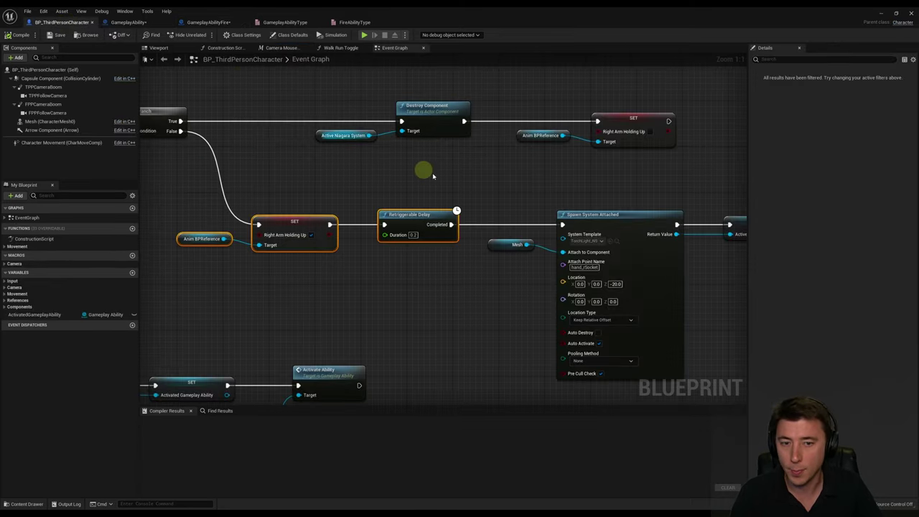
Add a Third Person Character reference with Get Mesh, feeding a Spawn System Attached node after the delay.
{"action": "right_click_drag", "start_coordinate": [421, 170], "coordinate": [376, 149]}
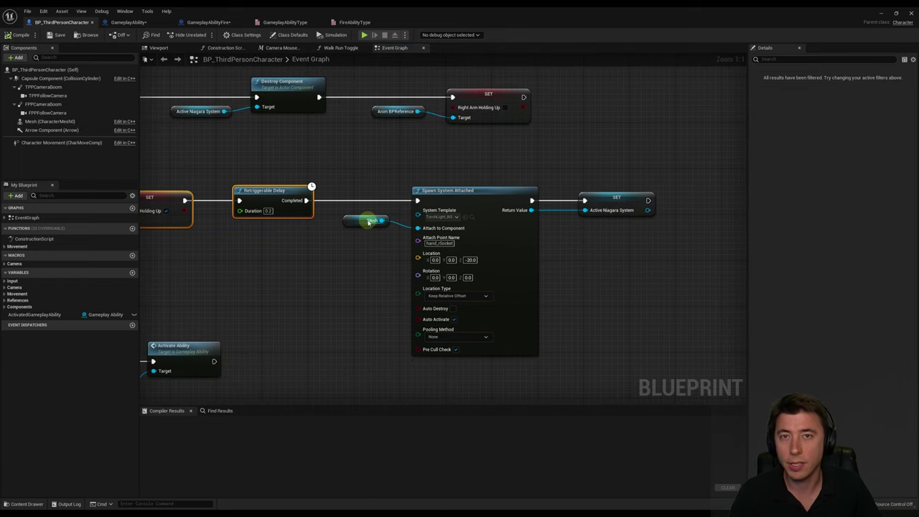
{"action": "left_click", "coordinate": [208, 22]}
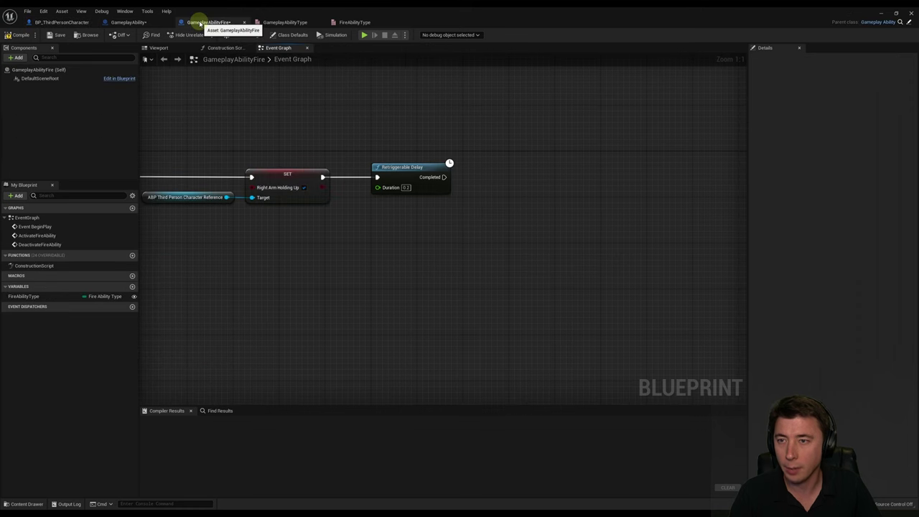
{"action": "right_click_drag", "start_coordinate": [509, 231], "coordinate": [449, 219]}
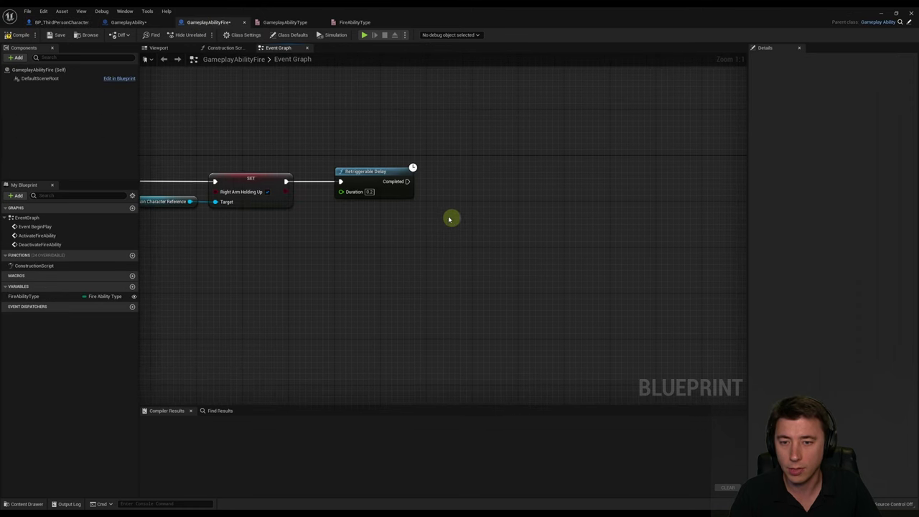
{"action": "right_click", "coordinate": [397, 230]}
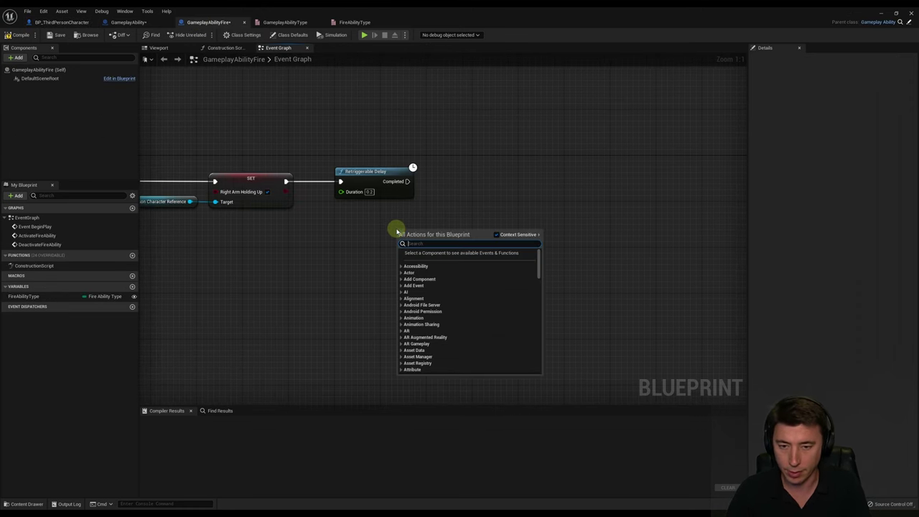
{"action": "type", "text": "get Third"}
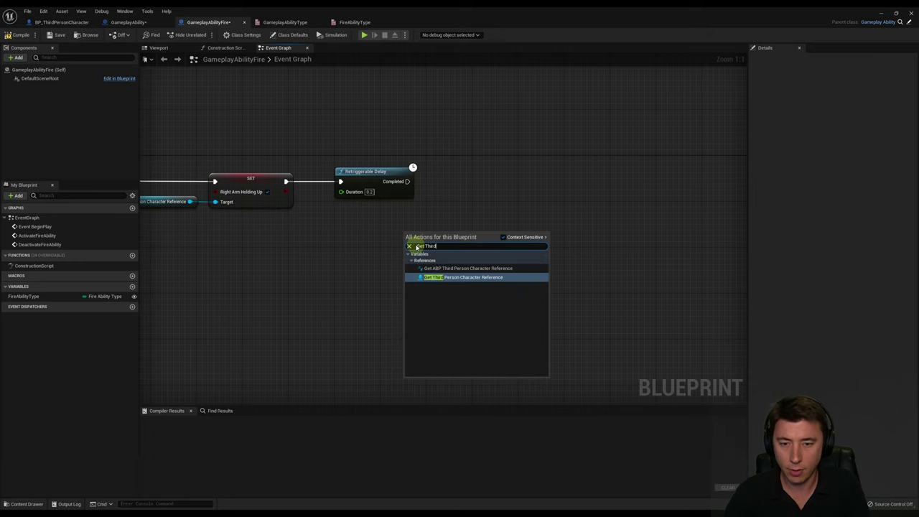
{"action": "left_click", "coordinate": [450, 278]}
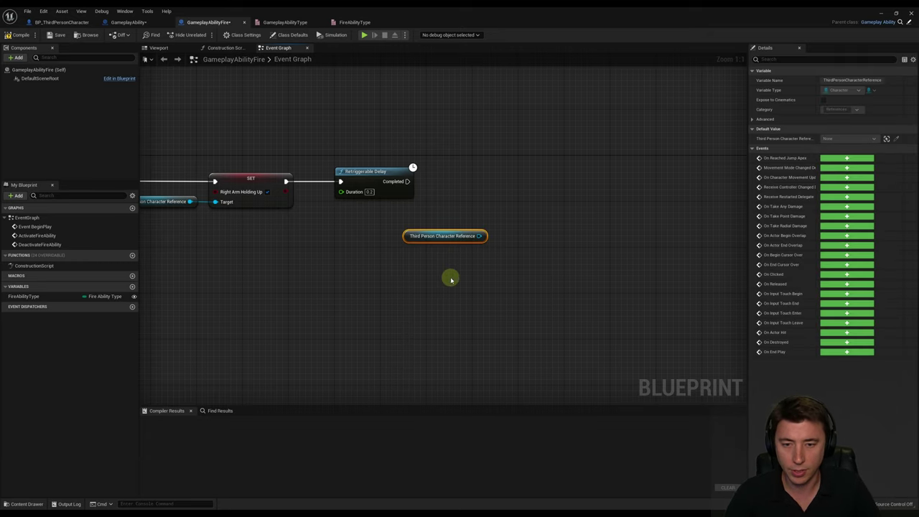
{"action": "left_click_drag", "start_coordinate": [479, 235], "coordinate": [531, 183]}
{"action": "type", "text": "mesh"}
{"action": "left_click", "coordinate": [481, 353]}
{"action": "type", "text": "spawn n"}
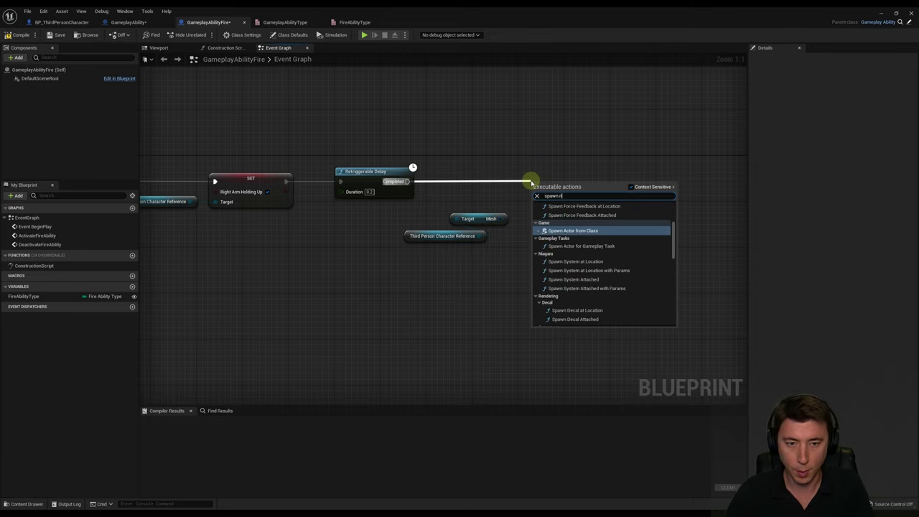
{"action": "type", "text": "iagara sy"}
{"action": "left_click", "coordinate": [583, 229]}
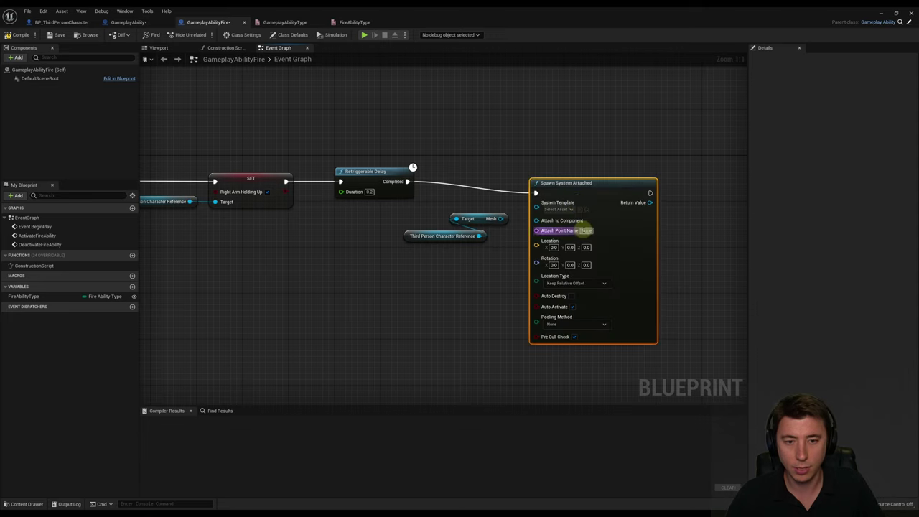
{"action": "left_click_drag", "start_coordinate": [501, 218], "coordinate": [548, 215]}
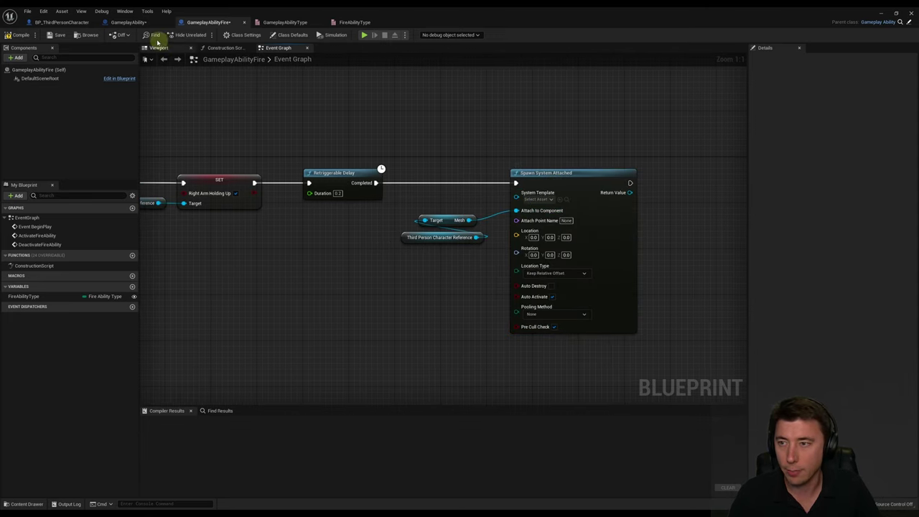
Set Spawn System Attached's Attach Point Name to hand_rSocket and Location Z to -20.
{"action": "left_click", "coordinate": [65, 22]}
{"action": "left_click", "coordinate": [439, 242]}
{"action": "key", "text": "ctrl+c"}
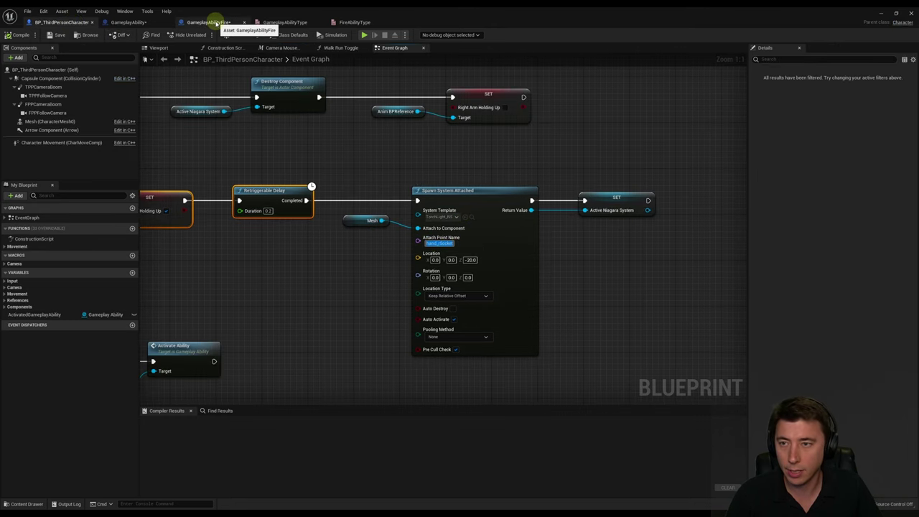
{"action": "left_click", "coordinate": [208, 22]}
{"action": "left_click", "coordinate": [564, 220]}
{"action": "key", "text": "ctrl+v"}
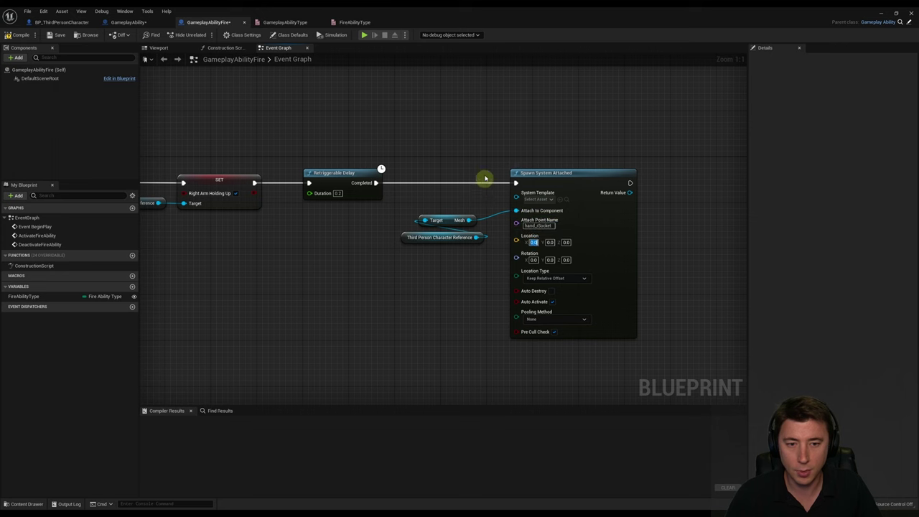
{"action": "left_click", "coordinate": [72, 22]}
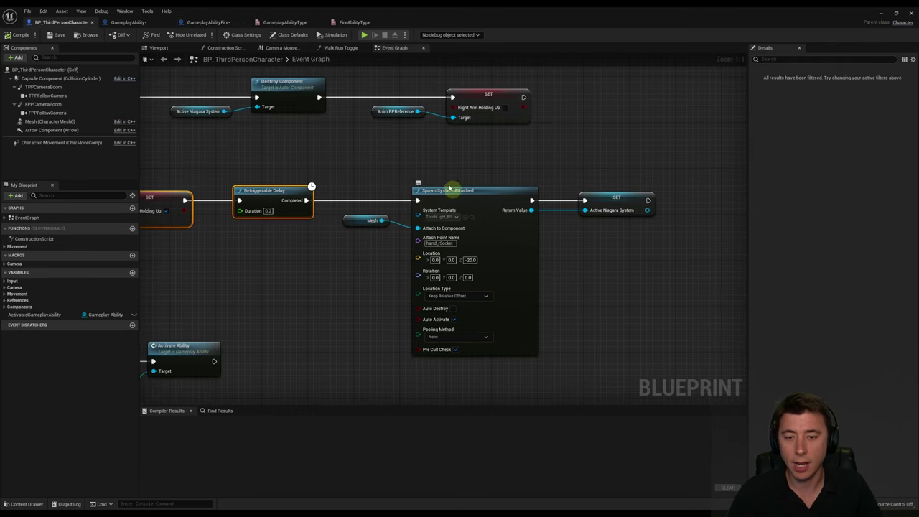
{"action": "left_click", "coordinate": [206, 22]}
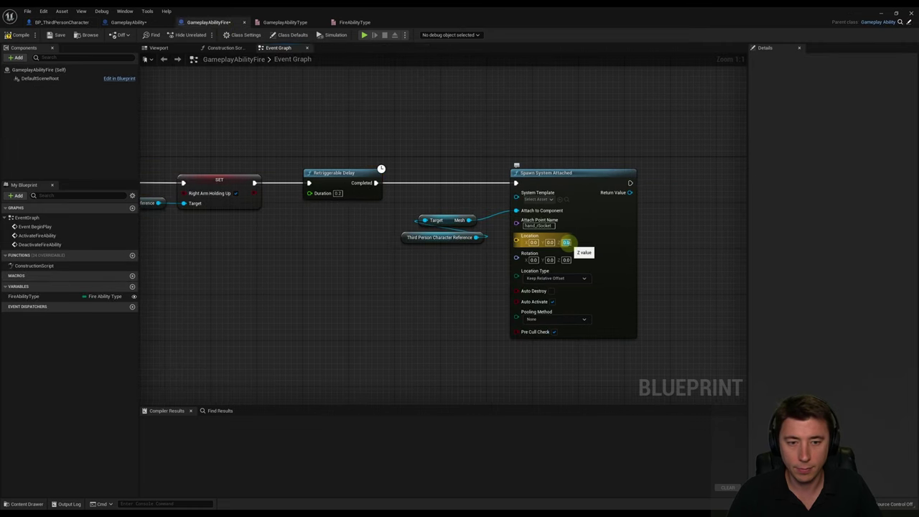
{"action": "left_click", "coordinate": [566, 243], "text": "shift"}
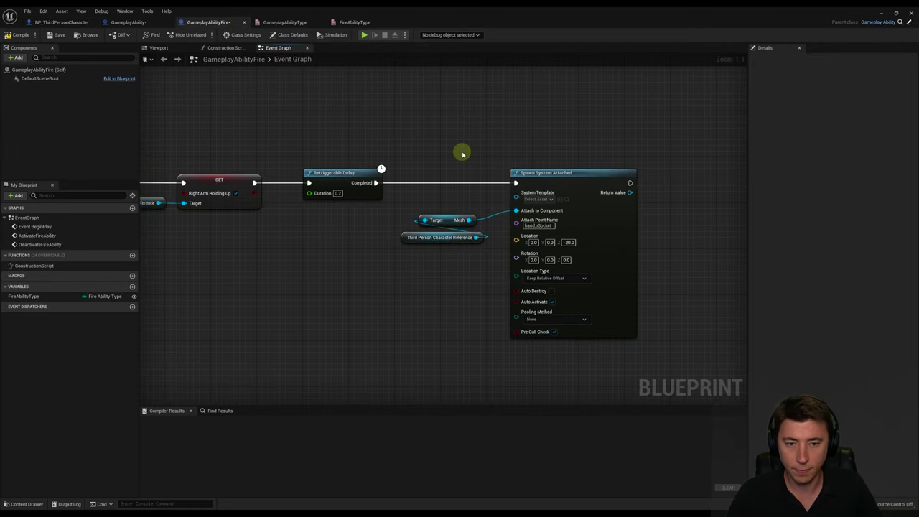
{"action": "right_click_drag", "start_coordinate": [463, 153], "coordinate": [411, 157]}
{"action": "mouse_move", "coordinate": [579, 195]}
{"action": "left_mouse_down"}
{"action": "mouse_move", "coordinate": [641, 196]}
{"action": "mouse_move", "coordinate": [636, 160]}
{"action": "mouse_move", "coordinate": [567, 195]}
{"action": "left_mouse_up"}
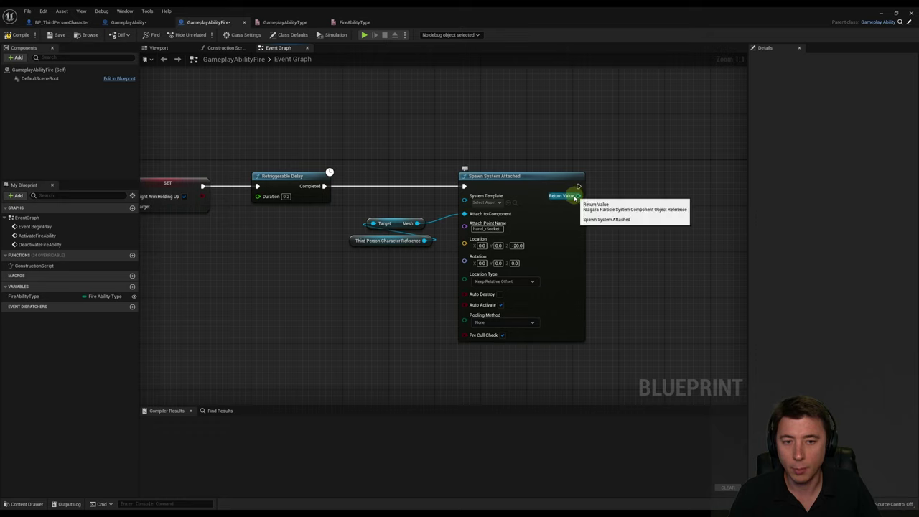
{"action": "left_click", "coordinate": [16, 57]}
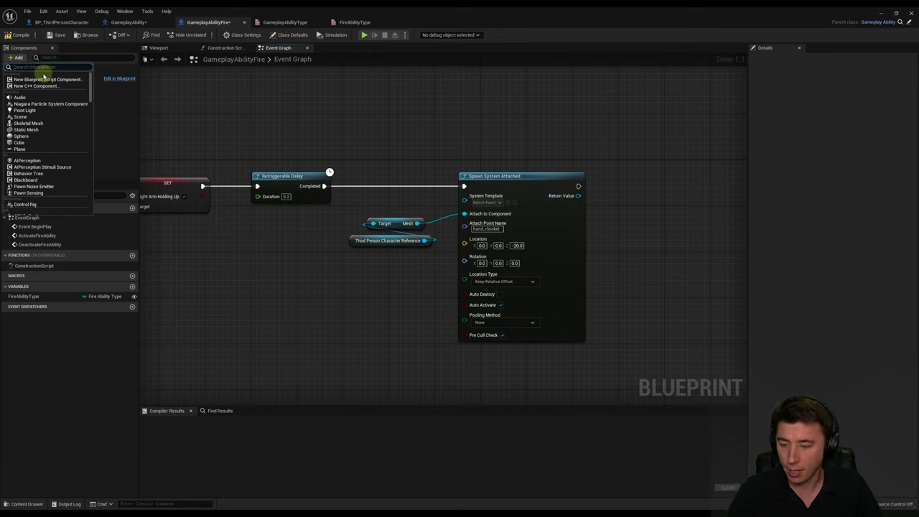
Add a Niagara Particle System Component named NiagaraSystem1.
{"action": "type", "text": "Niagar"}
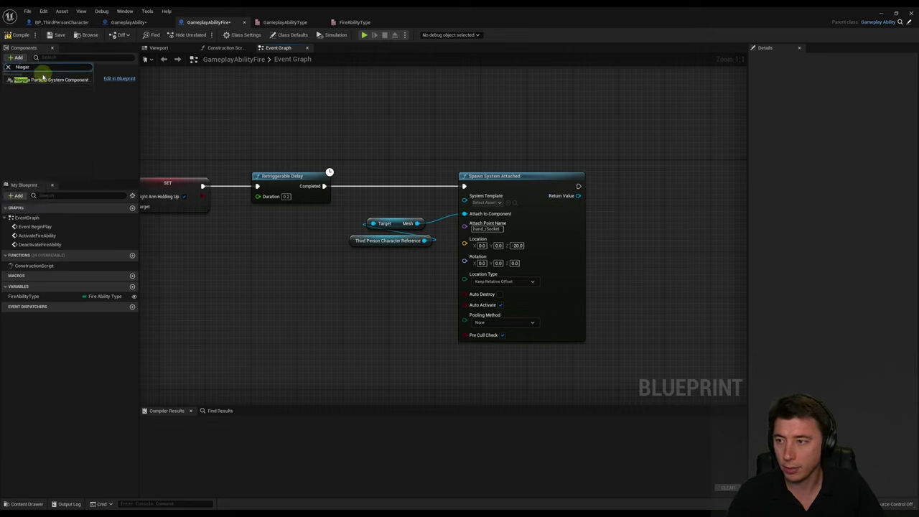
{"action": "left_click", "coordinate": [44, 79]}
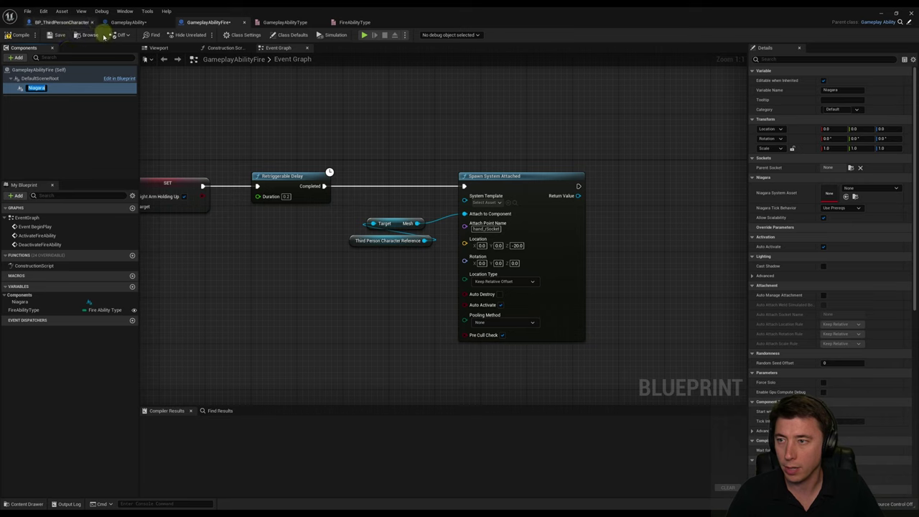
{"action": "left_click", "coordinate": [41, 88]}
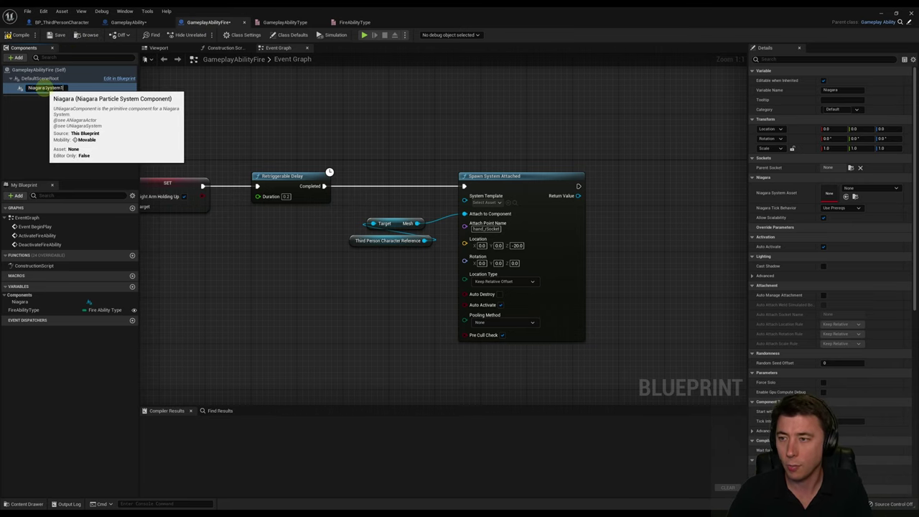
{"action": "type", "text": "System1"}
{"action": "key", "text": "Return"}
Store Spawn System Attached's Return Value in NiagaraSystem1 with a SET node.
{"action": "right_click_drag", "start_coordinate": [495, 154], "coordinate": [445, 211]}
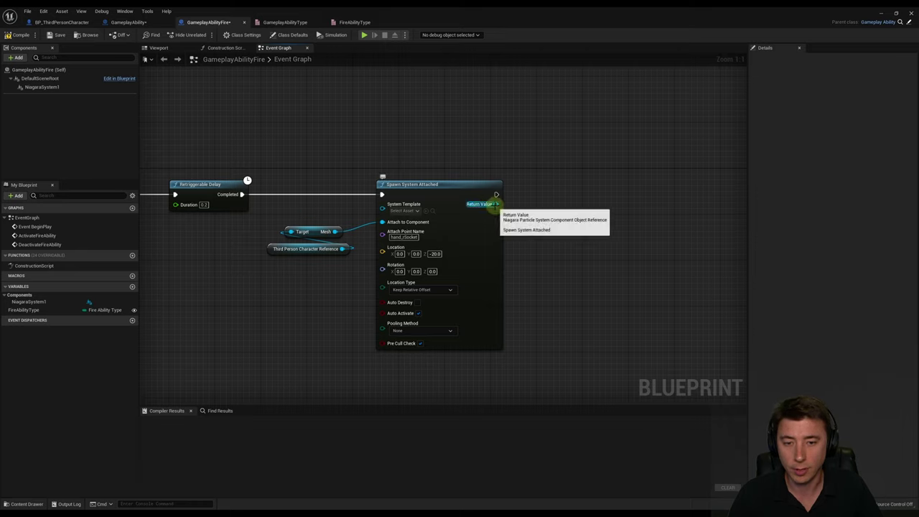
{"action": "left_click_drag", "start_coordinate": [495, 204], "coordinate": [546, 189]}
{"action": "type", "text": "set niag"}
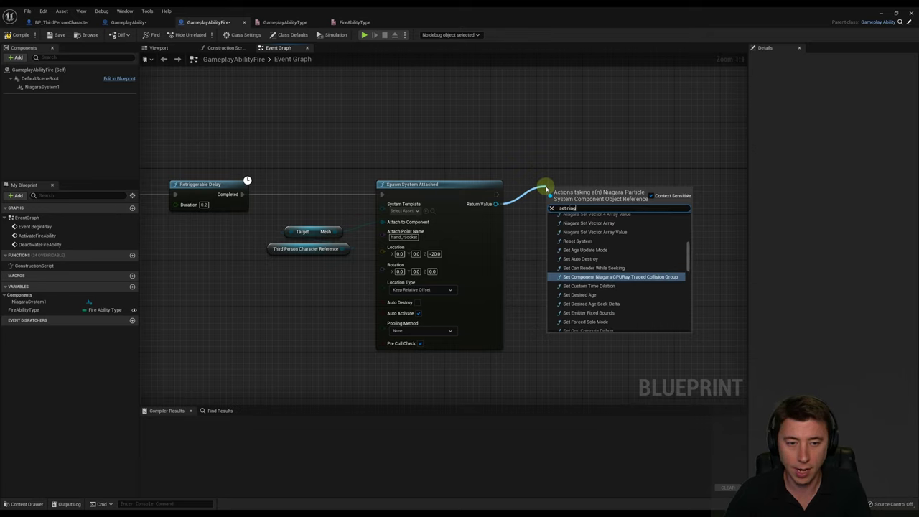
{"action": "type", "text": "arasyst"}
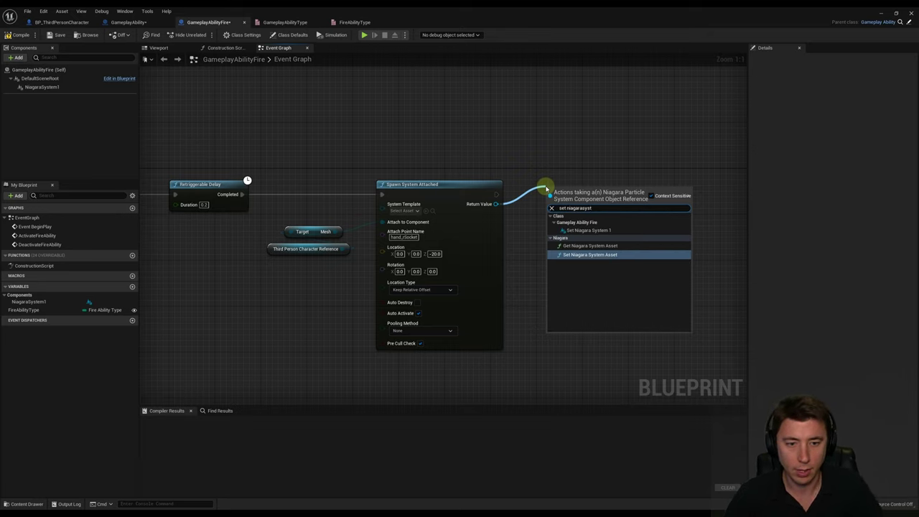
{"action": "left_click", "coordinate": [585, 230]}
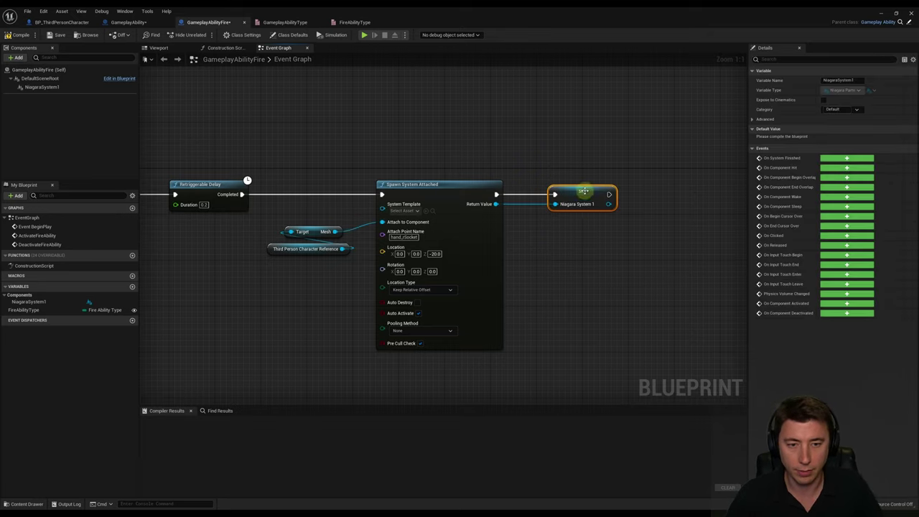
{"action": "left_click", "coordinate": [27, 104]}
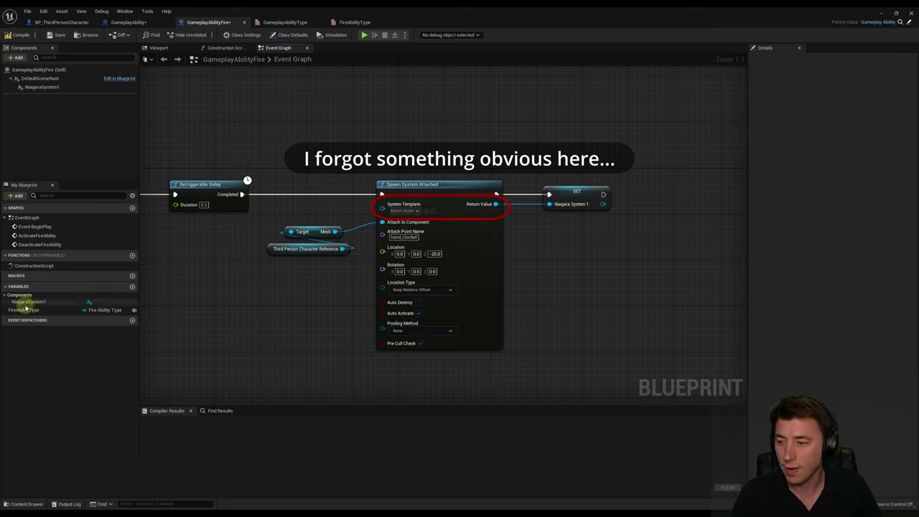
{"action": "scroll", "coordinate": [420, 244], "scroll_direction": "down", "scroll_amount": 5}
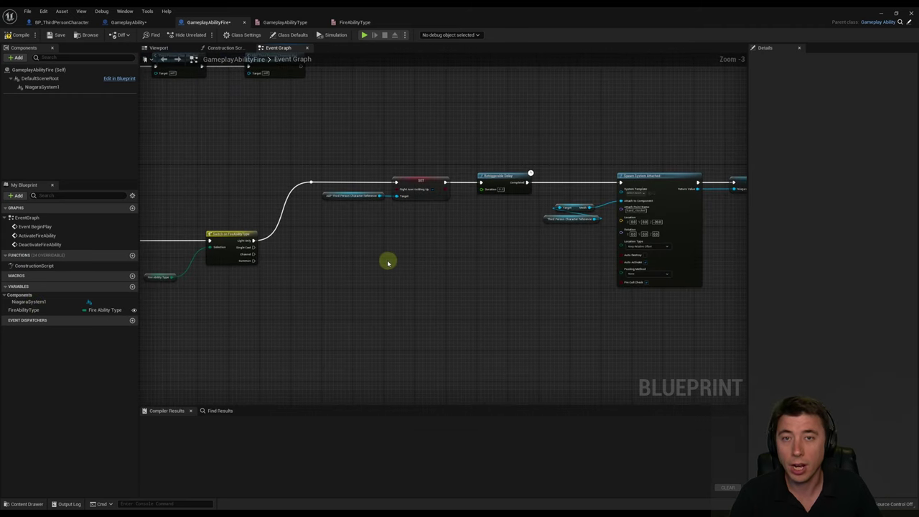
{"action": "scroll", "coordinate": [294, 285], "scroll_direction": "up", "scroll_amount": 3}
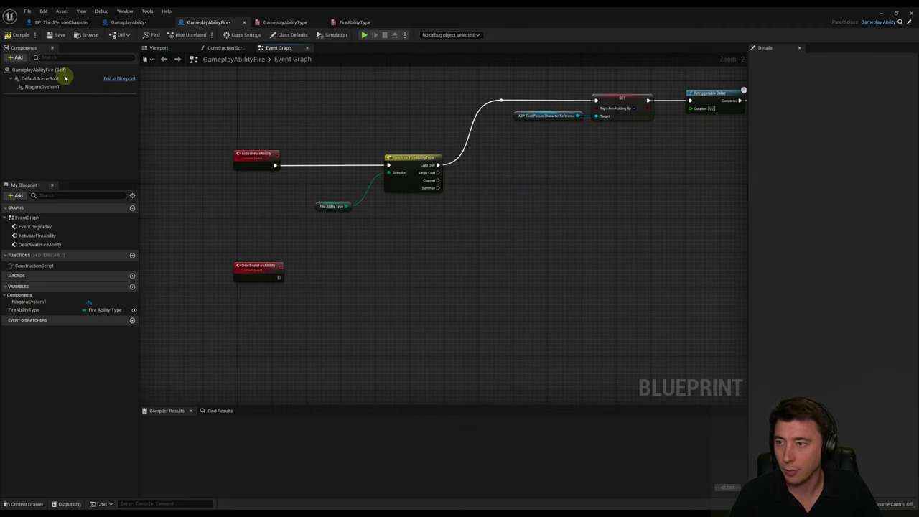
{"action": "left_click", "coordinate": [62, 22]}
{"action": "right_click_drag", "start_coordinate": [328, 261], "coordinate": [367, 277]}
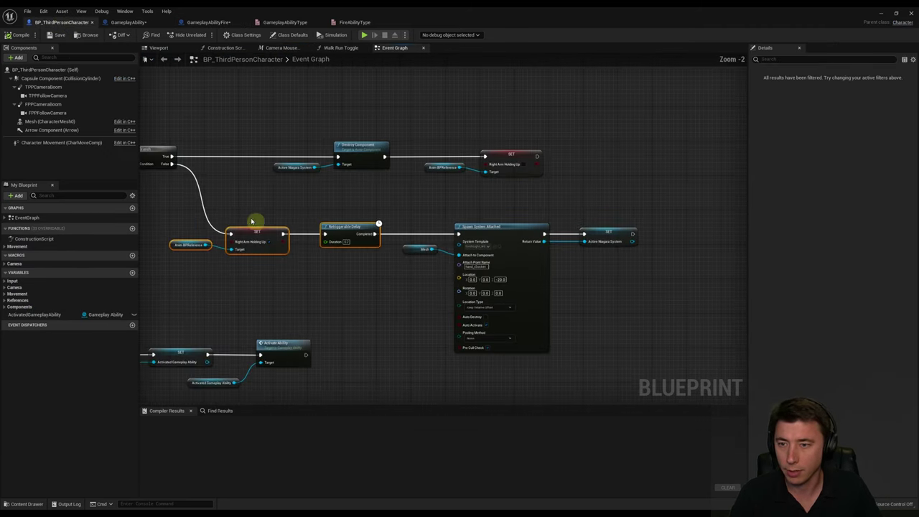
{"action": "right_click_drag", "start_coordinate": [256, 222], "coordinate": [258, 199]}
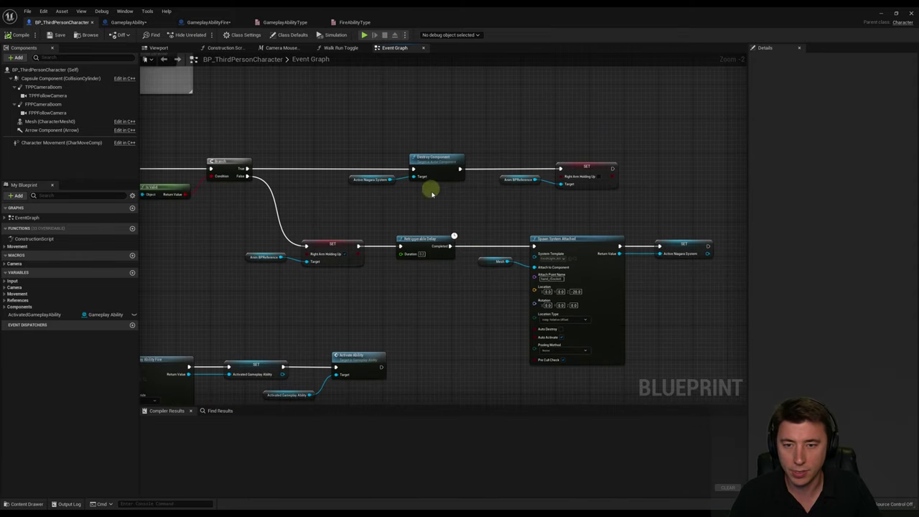
{"action": "scroll", "coordinate": [432, 193], "scroll_direction": "up", "scroll_amount": 2}
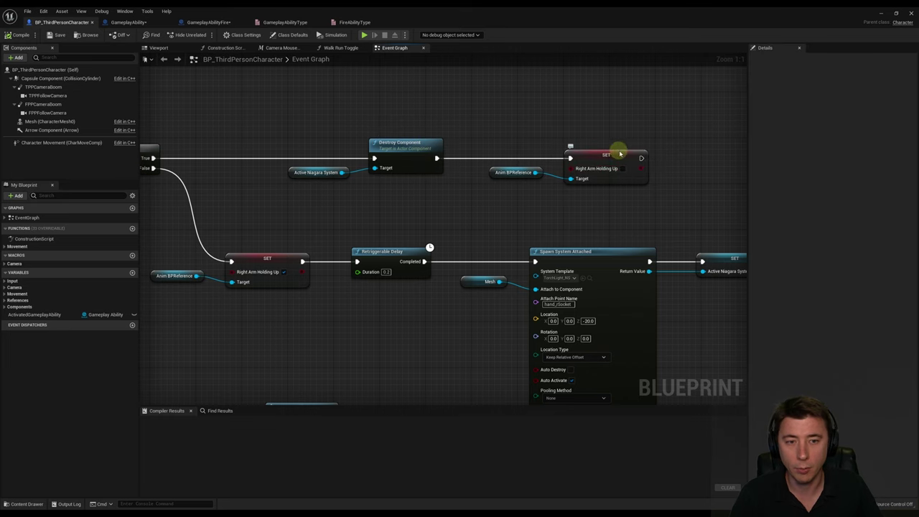
{"action": "right_click_drag", "start_coordinate": [607, 153], "coordinate": [579, 152]}
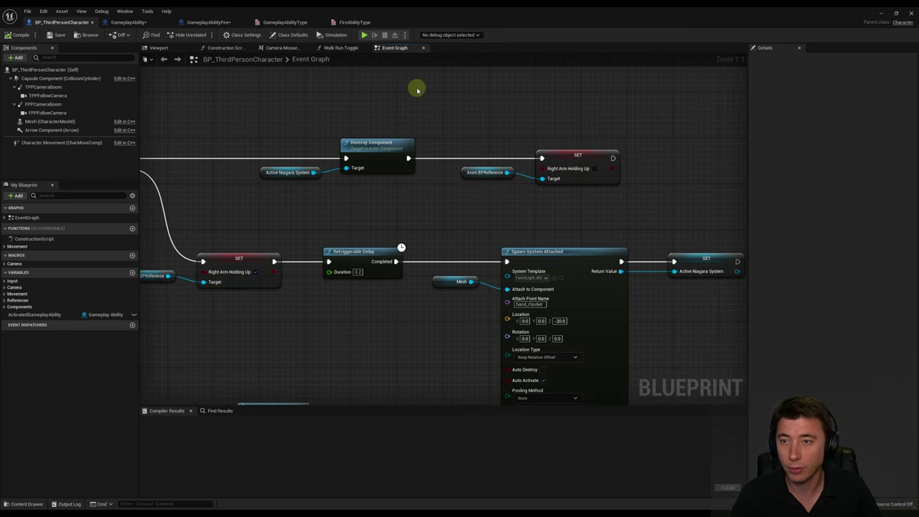
{"action": "left_click", "coordinate": [207, 22]}
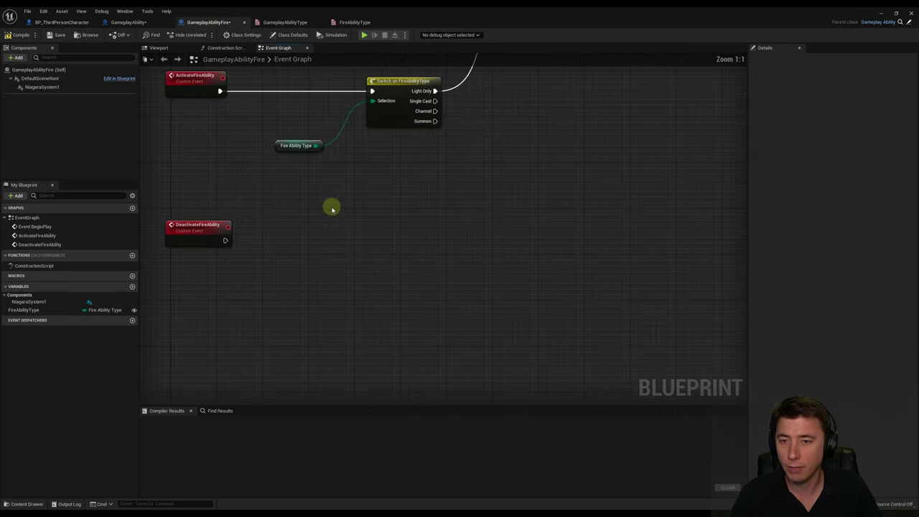
Paste a copy of Switch on FireAbilityType and run DeactivateFireAbility into it.
{"action": "right_click_drag", "start_coordinate": [334, 138], "coordinate": [336, 197]}
{"action": "left_click_drag", "start_coordinate": [291, 117], "coordinate": [406, 298]}
{"action": "left_click", "coordinate": [355, 302]}
{"action": "key", "text": "ctrl+v"}
{"action": "left_click_drag", "start_coordinate": [224, 299], "coordinate": [381, 293]}
{"action": "right_click_drag", "start_coordinate": [574, 272], "coordinate": [370, 294]}
Copy the Right Arm Holding Up SET node and wire the Light Only case into it.
{"action": "left_click_drag", "start_coordinate": [372, 71], "coordinate": [507, 134]}
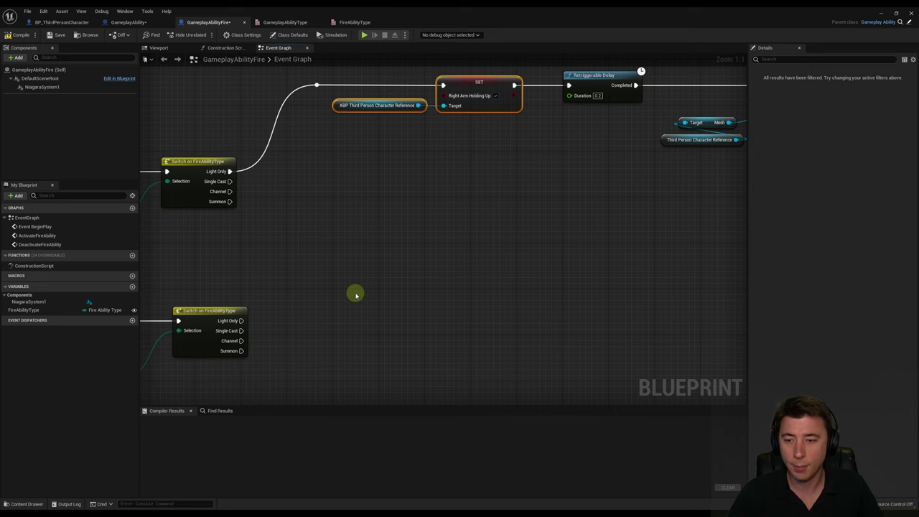
{"action": "key", "text": "ctrl+c"}
{"action": "key", "text": "ctrl+v"}
{"action": "left_click_drag", "start_coordinate": [239, 321], "coordinate": [414, 297]}
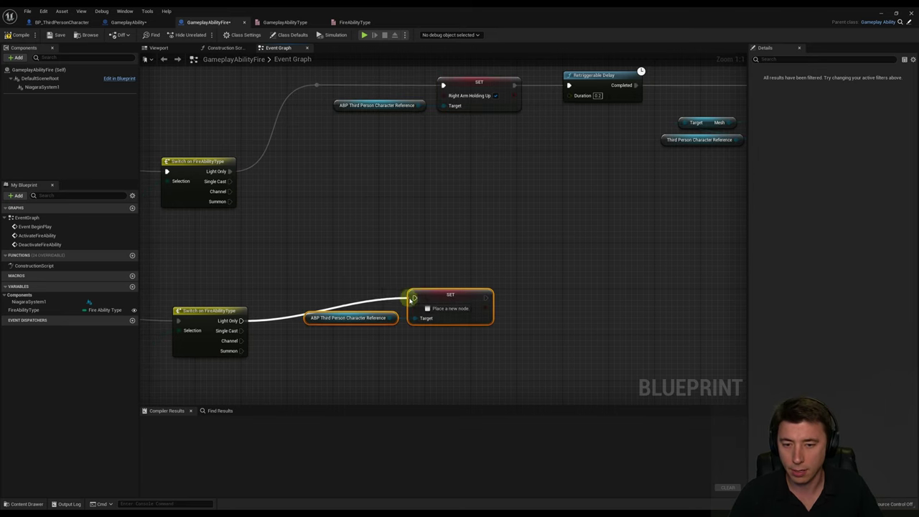
{"action": "right_click_drag", "start_coordinate": [324, 254], "coordinate": [127, 232]}
Destroy NiagaraSystem1 with a Destroy Component node after the new SET.
{"action": "left_click_drag", "start_coordinate": [42, 87], "coordinate": [397, 271]}
{"action": "type", "text": "destr"}
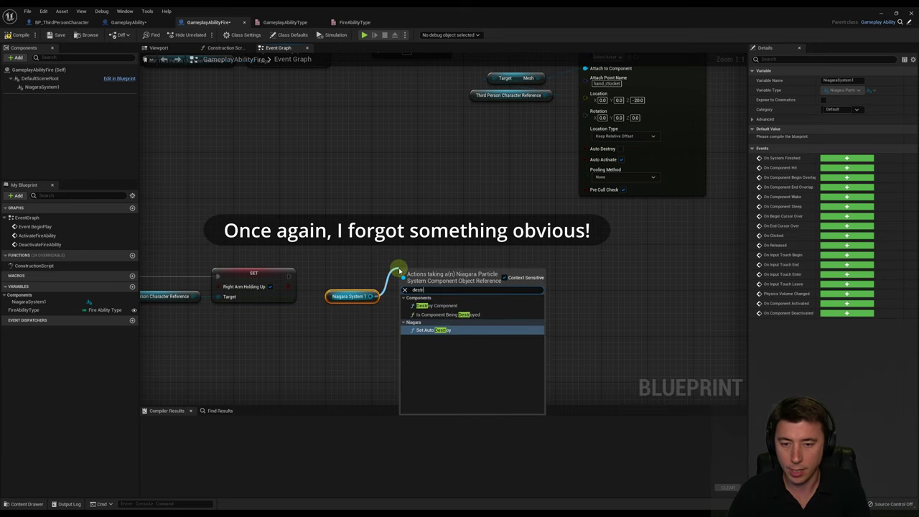
{"action": "type", "text": "oy"}
{"action": "left_click", "coordinate": [437, 305]}
{"action": "left_click_drag", "start_coordinate": [294, 274], "coordinate": [401, 283]}
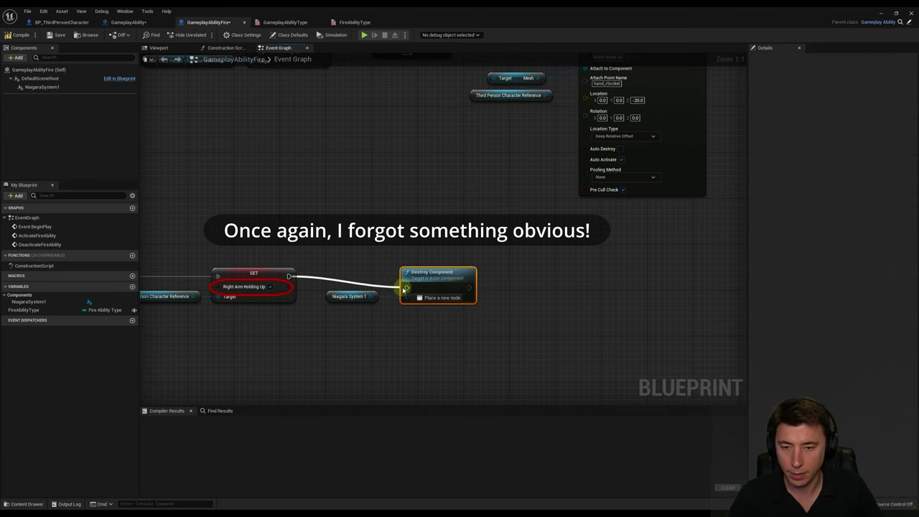
{"action": "scroll", "coordinate": [219, 274], "scroll_direction": "down", "scroll_amount": 5}
Move the deactivate chain lower, then compile and save GameplayAbilityFire.
{"action": "left_click_drag", "start_coordinate": [215, 271], "coordinate": [553, 320]}
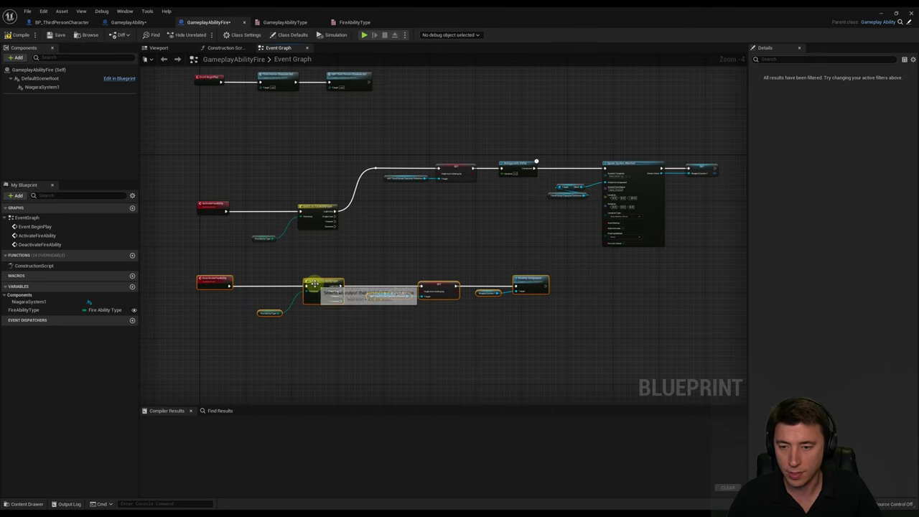
{"action": "left_click_drag", "start_coordinate": [319, 282], "coordinate": [322, 354]}
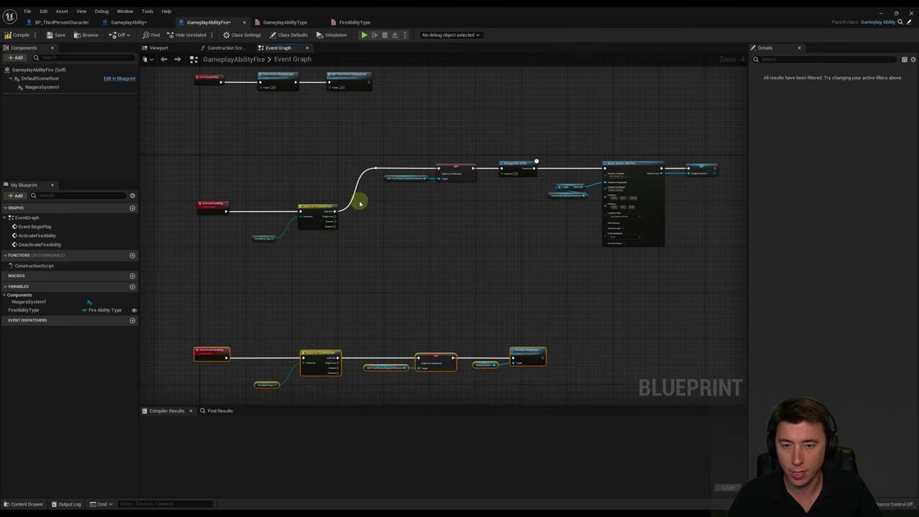
{"action": "scroll", "coordinate": [336, 218], "scroll_direction": "up", "scroll_amount": 2}
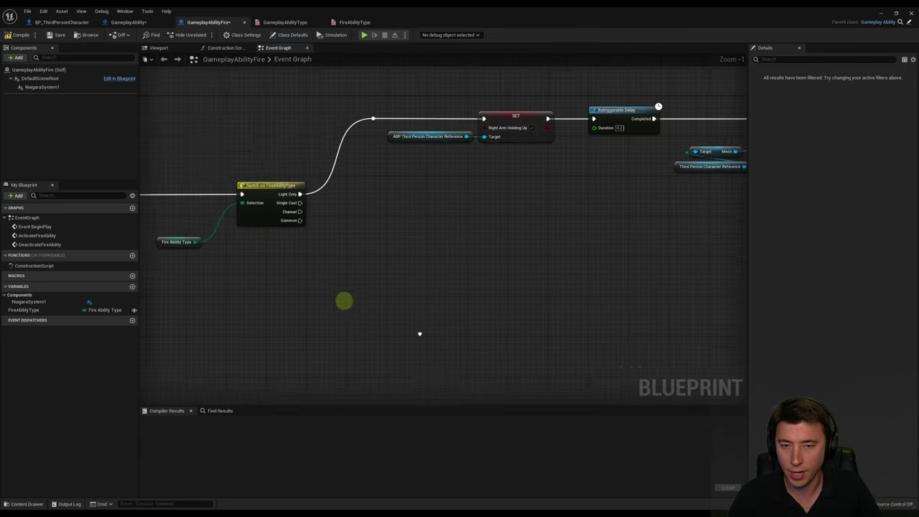
{"action": "scroll", "coordinate": [399, 267], "scroll_direction": "down", "scroll_amount": 2}
{"action": "left_click", "coordinate": [18, 34]}
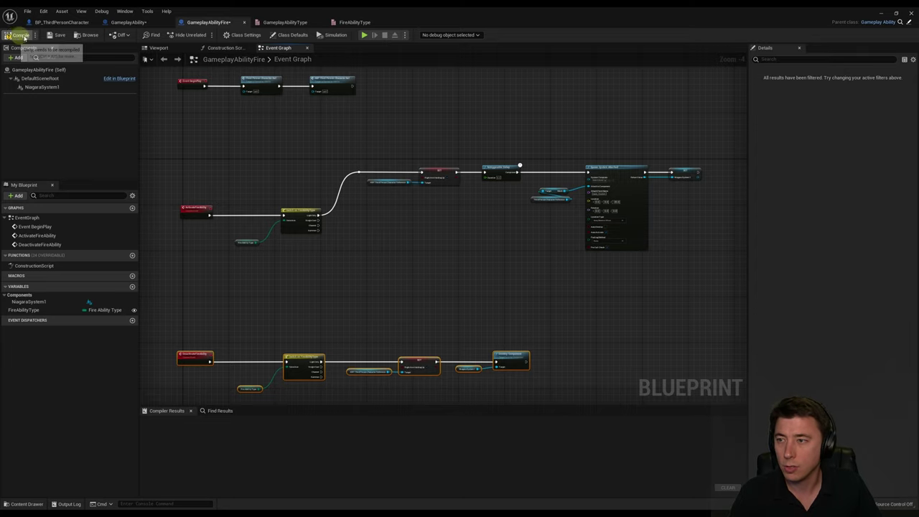
{"action": "left_click", "coordinate": [53, 35]}
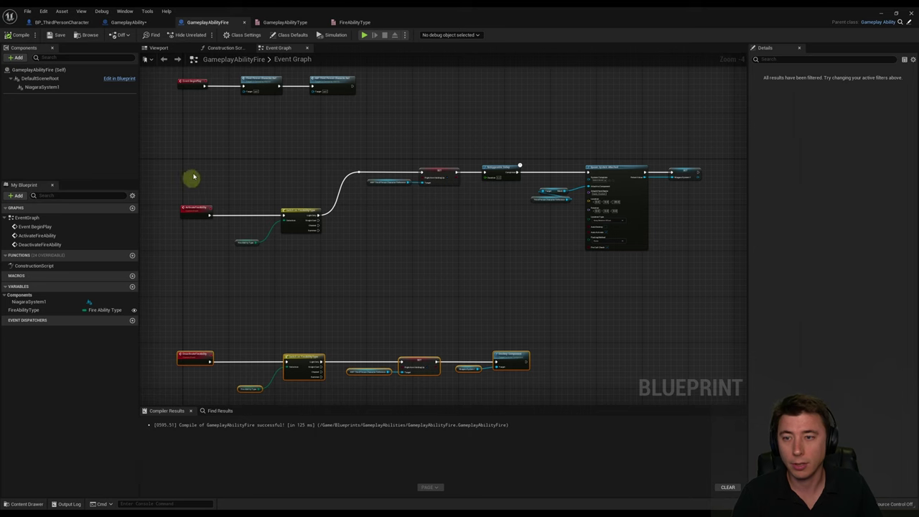
In BP_ThirdPersonCharacter, shift the SpawnActor chain after the key 2 event to the right.
{"action": "left_click", "coordinate": [57, 23]}
{"action": "scroll", "coordinate": [283, 229], "scroll_direction": "down", "scroll_amount": 4}
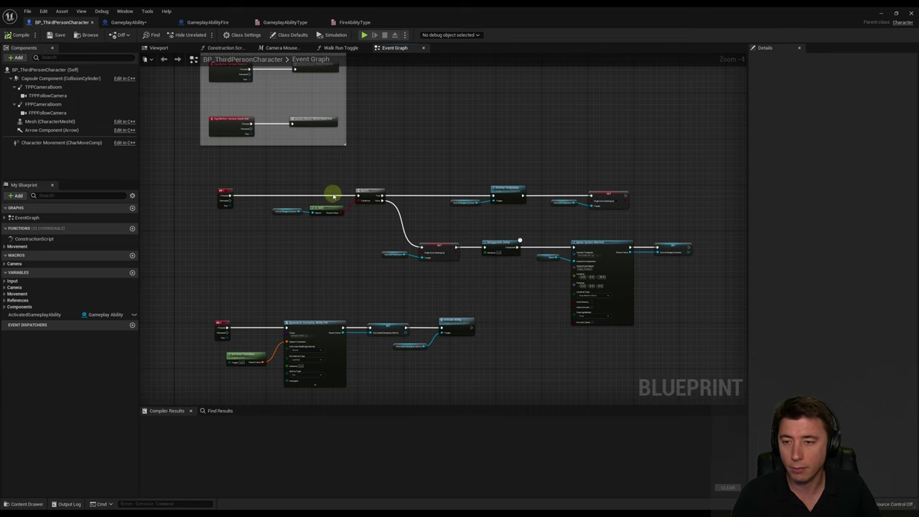
{"action": "right_click_drag", "start_coordinate": [348, 255], "coordinate": [352, 211]}
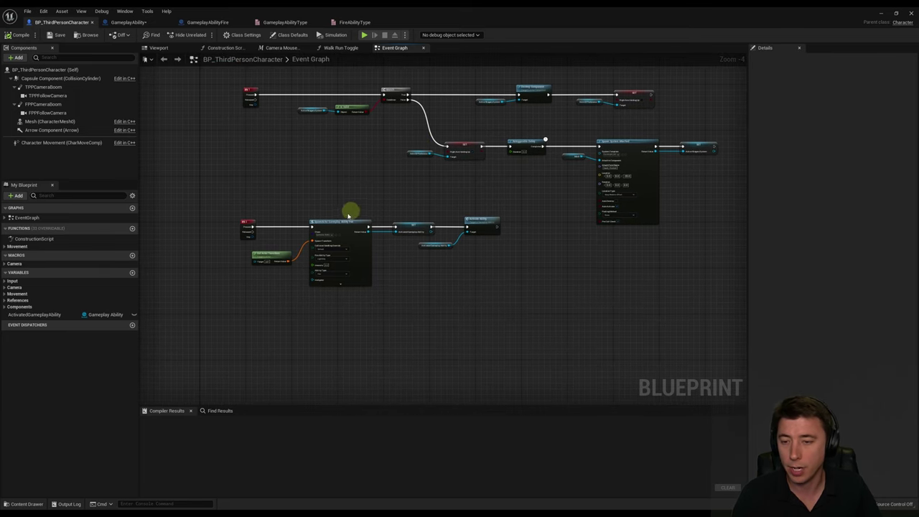
{"action": "scroll", "coordinate": [337, 222], "scroll_direction": "up", "scroll_amount": 2}
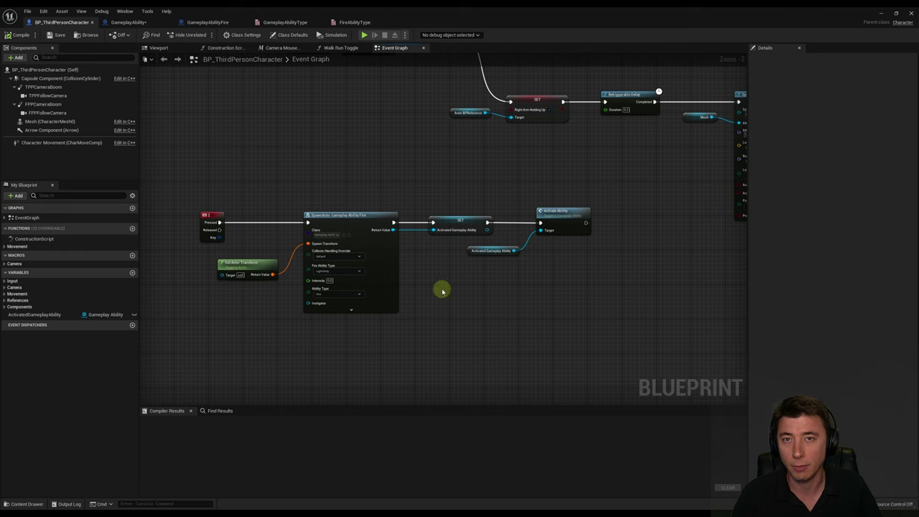
{"action": "scroll", "coordinate": [442, 291], "scroll_direction": "up", "scroll_amount": 2}
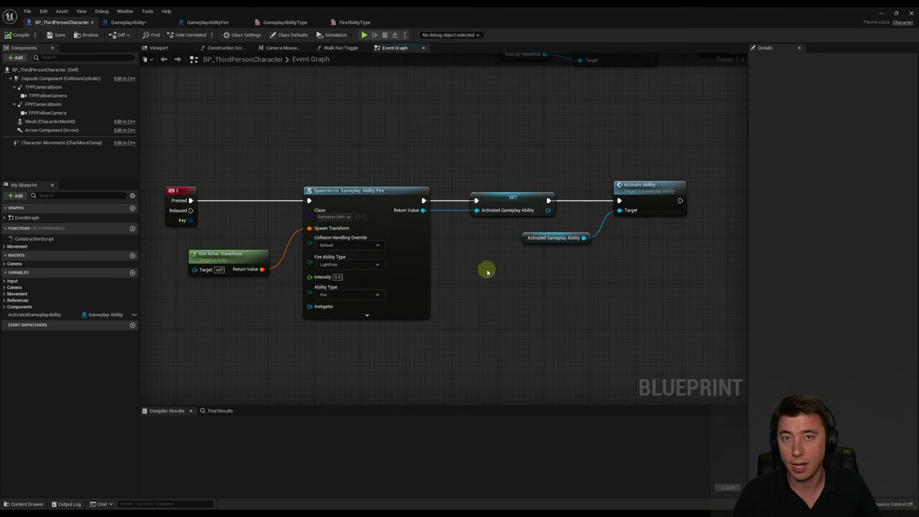
{"action": "left_click_drag", "start_coordinate": [233, 150], "coordinate": [690, 357]}
{"action": "left_click_drag", "start_coordinate": [345, 196], "coordinate": [503, 197]}
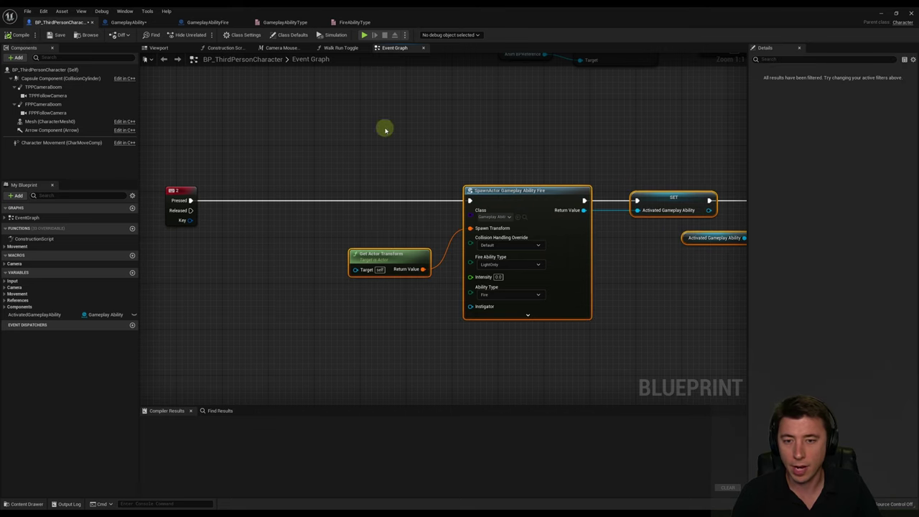
Move the key 2 spawn chain lower and drop an Activated Gameplay Ability variable beside it.
{"action": "scroll", "coordinate": [373, 263], "scroll_direction": "down", "scroll_amount": 1}
{"action": "right_click_drag", "start_coordinate": [383, 130], "coordinate": [386, 173]}
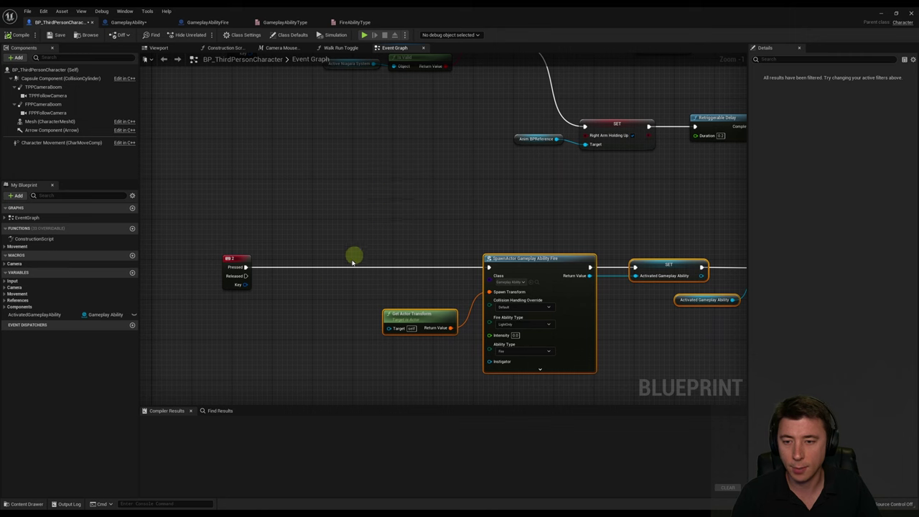
{"action": "right_click_drag", "start_coordinate": [333, 292], "coordinate": [322, 290]}
{"action": "scroll", "coordinate": [322, 289], "scroll_direction": "down", "scroll_amount": 1}
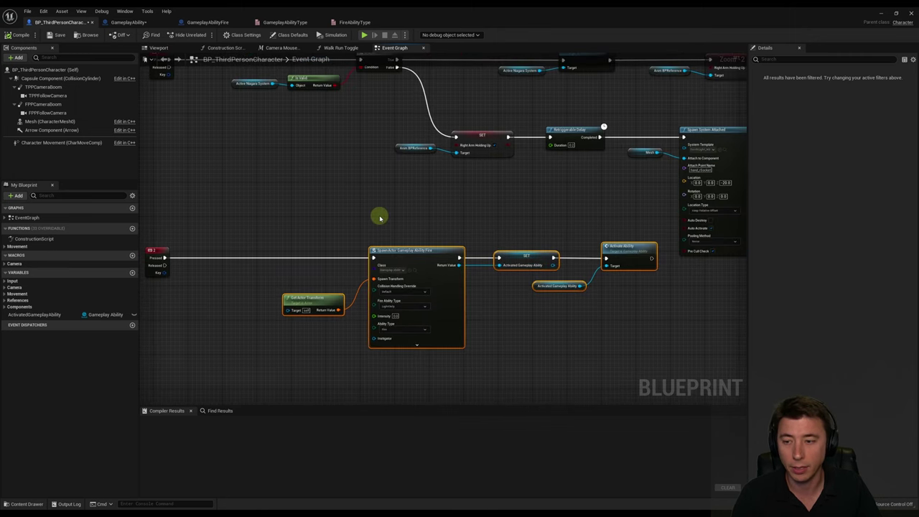
{"action": "scroll", "coordinate": [379, 212], "scroll_direction": "down", "scroll_amount": 2}
{"action": "right_click_drag", "start_coordinate": [365, 203], "coordinate": [388, 250]}
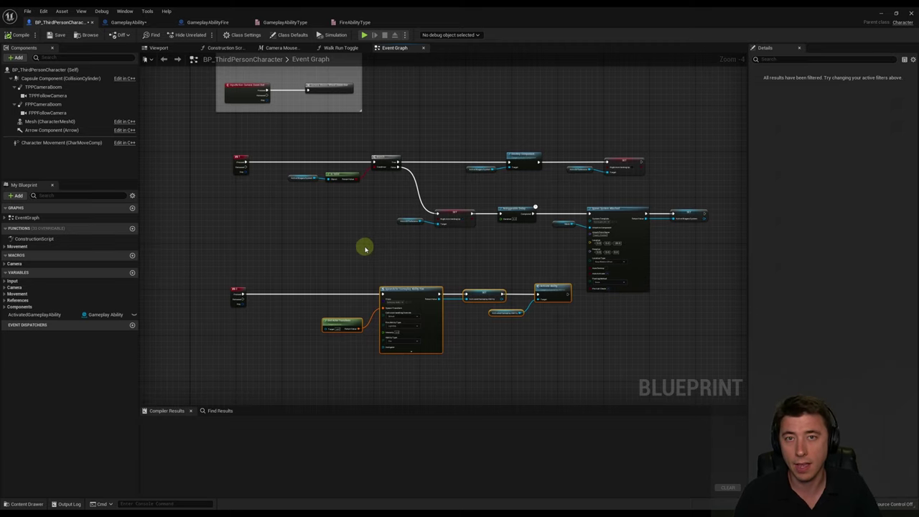
{"action": "right_click_drag", "start_coordinate": [361, 250], "coordinate": [349, 210]}
{"action": "left_click_drag", "start_coordinate": [195, 228], "coordinate": [561, 343]}
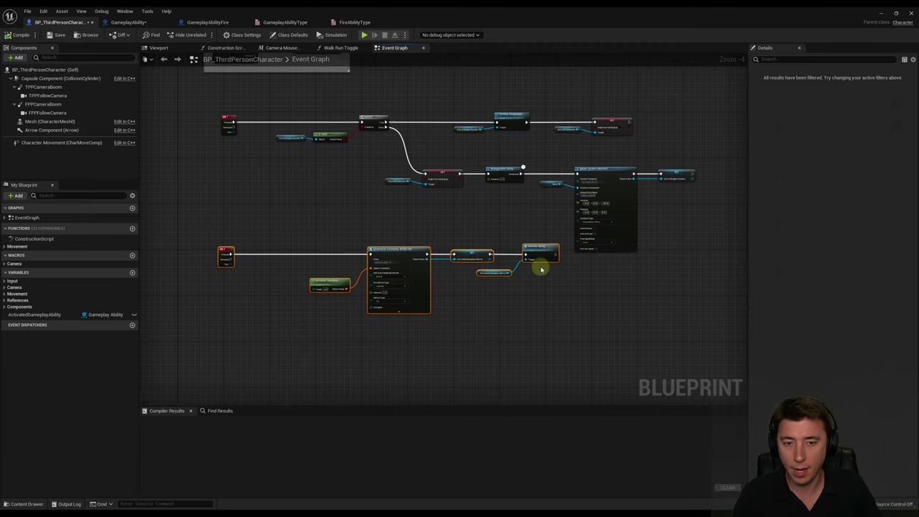
{"action": "left_click_drag", "start_coordinate": [542, 258], "coordinate": [541, 334]}
{"action": "right_click_drag", "start_coordinate": [380, 321], "coordinate": [424, 170]}
{"action": "scroll", "coordinate": [328, 228], "scroll_direction": "up", "scroll_amount": 4}
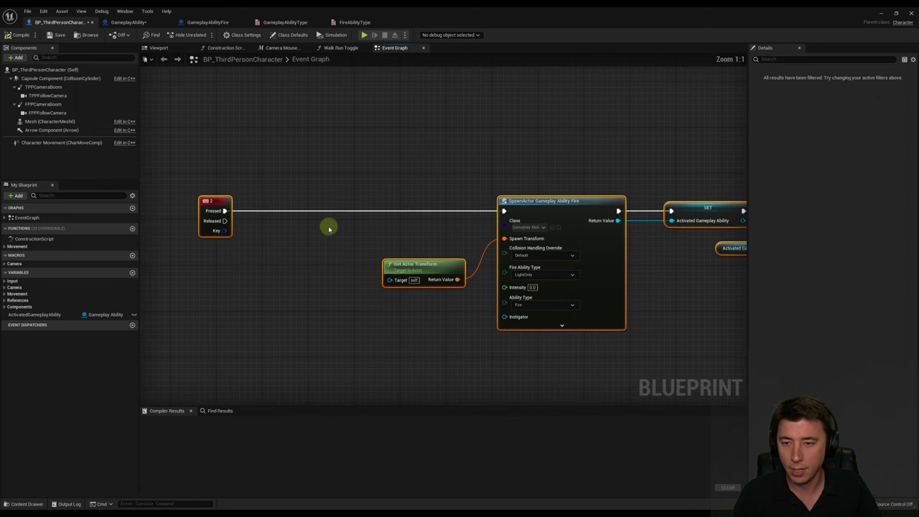
{"action": "left_click_drag", "start_coordinate": [43, 314], "coordinate": [277, 244]}
Check the Activated Gameplay Ability getter with Is Valid on the key 2 execution line.
{"action": "left_click", "coordinate": [305, 253]}
{"action": "left_click_drag", "start_coordinate": [337, 242], "coordinate": [352, 219]}
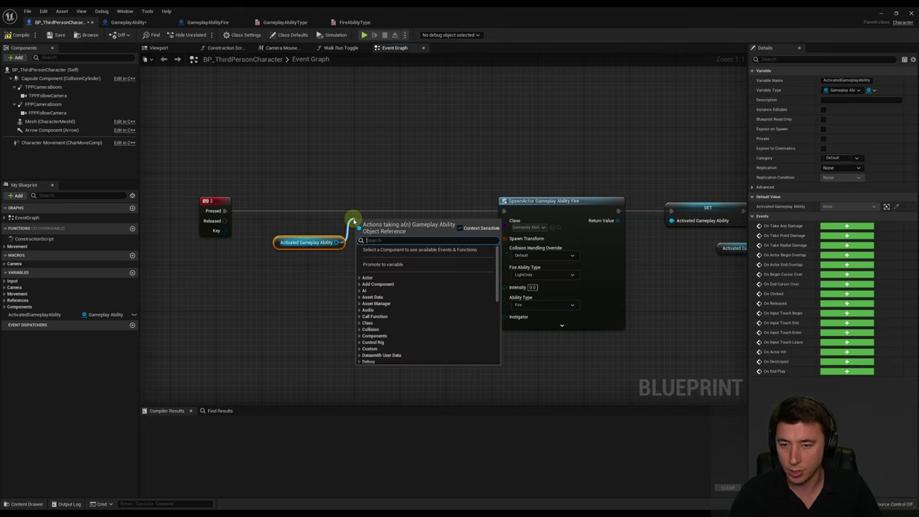
{"action": "type", "text": "is valid"}
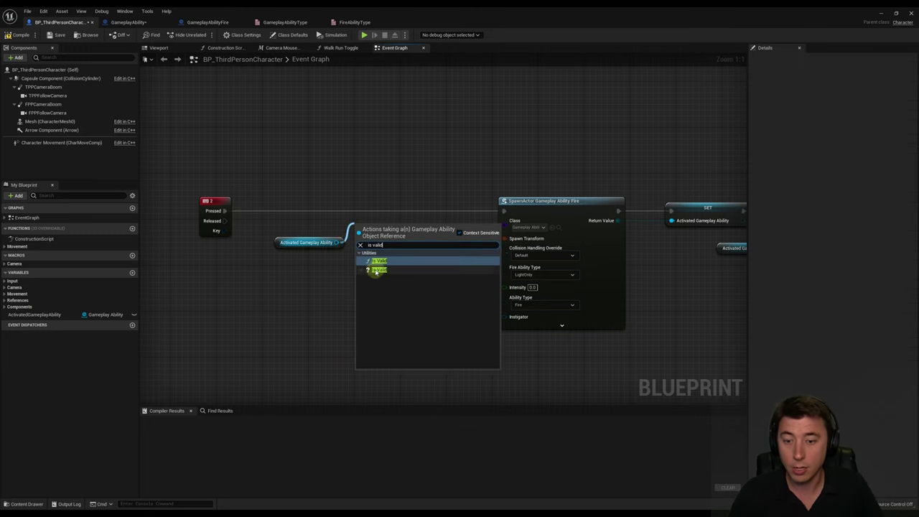
{"action": "left_click", "coordinate": [379, 270]}
{"action": "left_click_drag", "start_coordinate": [388, 231], "coordinate": [379, 208]}
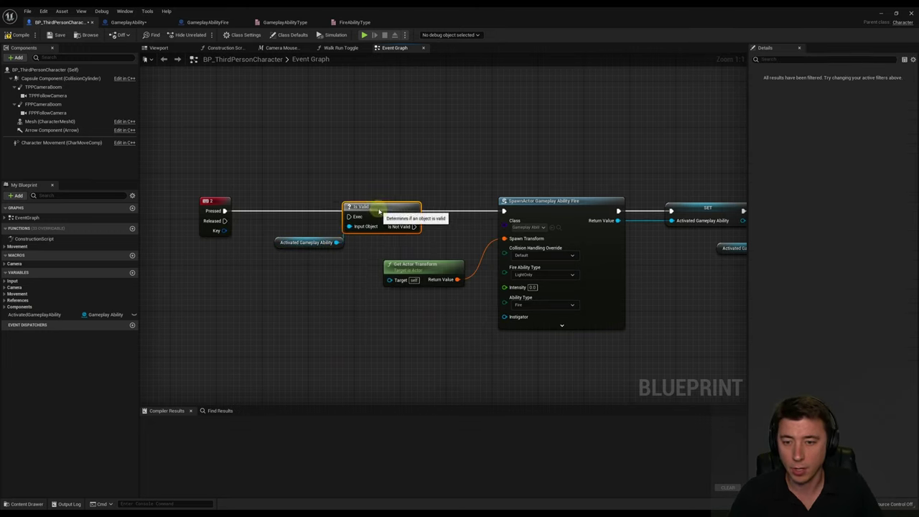
{"action": "left_click_drag", "start_coordinate": [223, 210], "coordinate": [351, 210]}
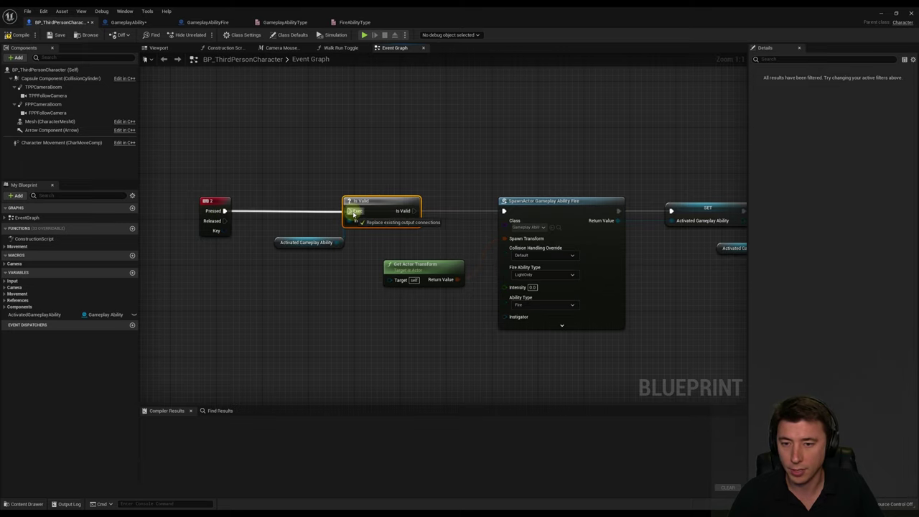
{"action": "left_click_drag", "start_coordinate": [414, 210], "coordinate": [504, 211]}
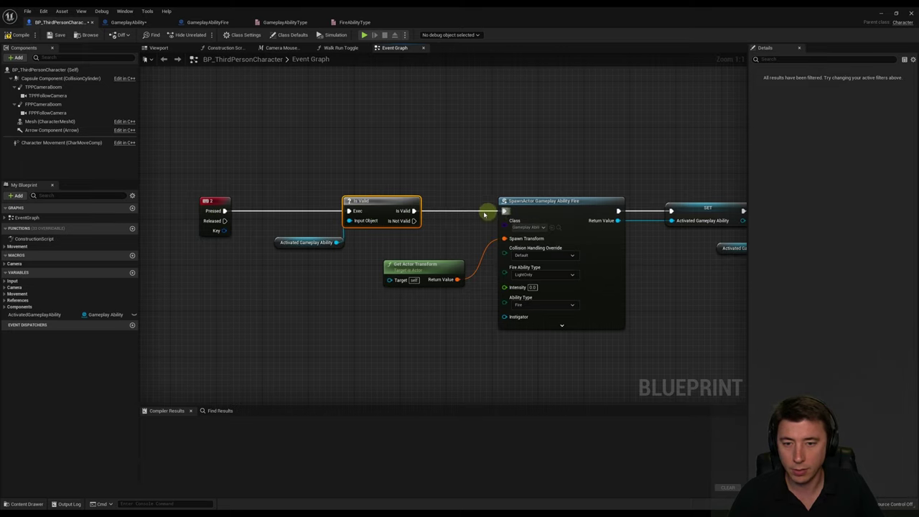
Connect Is Valid's Is Not Valid output to SpawnActor Gameplay Ability Fire.
{"action": "right_click_drag", "start_coordinate": [400, 224], "coordinate": [358, 239]}
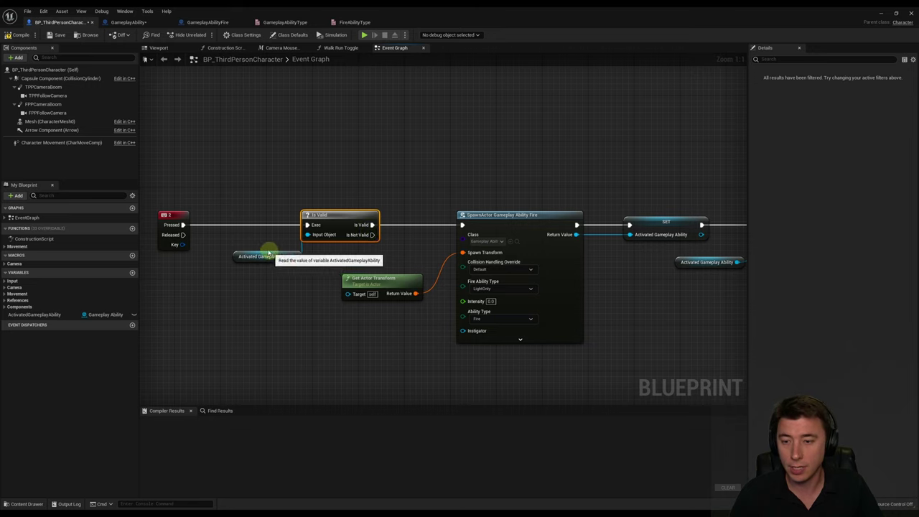
{"action": "left_click_drag", "start_coordinate": [270, 253], "coordinate": [259, 241]}
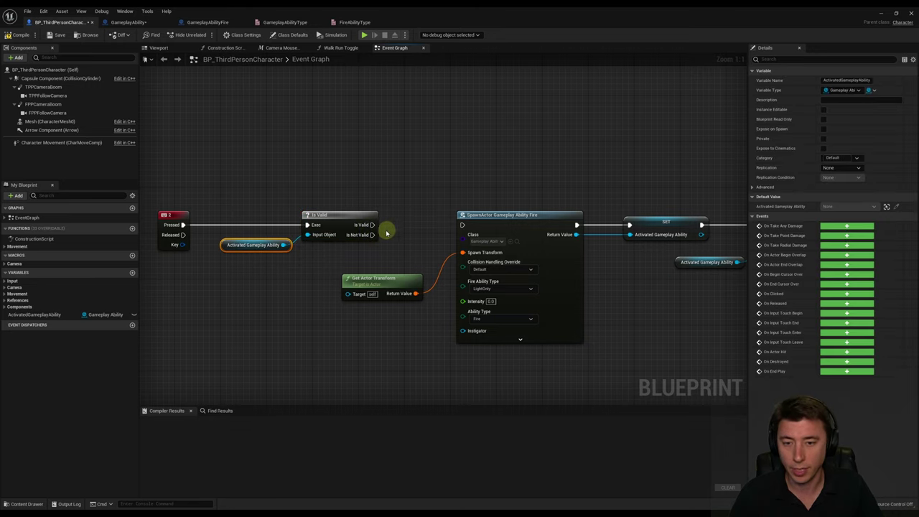
{"action": "left_click_drag", "start_coordinate": [372, 235], "coordinate": [461, 225]}
{"action": "right_click_drag", "start_coordinate": [371, 224], "coordinate": [300, 228]}
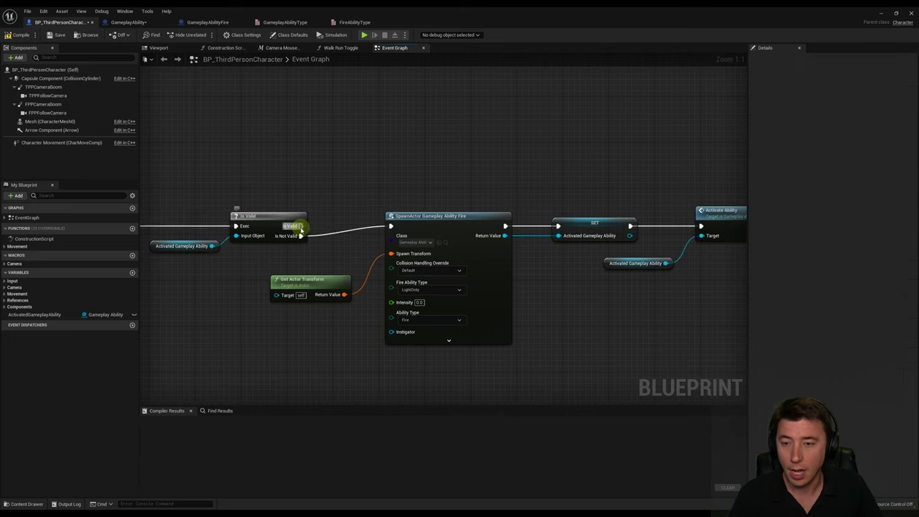
{"action": "left_click_drag", "start_coordinate": [300, 227], "coordinate": [346, 173]}
{"action": "left_click_drag", "start_coordinate": [72, 315], "coordinate": [340, 169]}
Run Is Valid's valid output through a reroute into Deactivate Ability on the activated ability.
{"action": "left_click", "coordinate": [355, 174]}
{"action": "left_click_drag", "start_coordinate": [404, 172], "coordinate": [436, 136]}
{"action": "type", "text": "deactiv"}
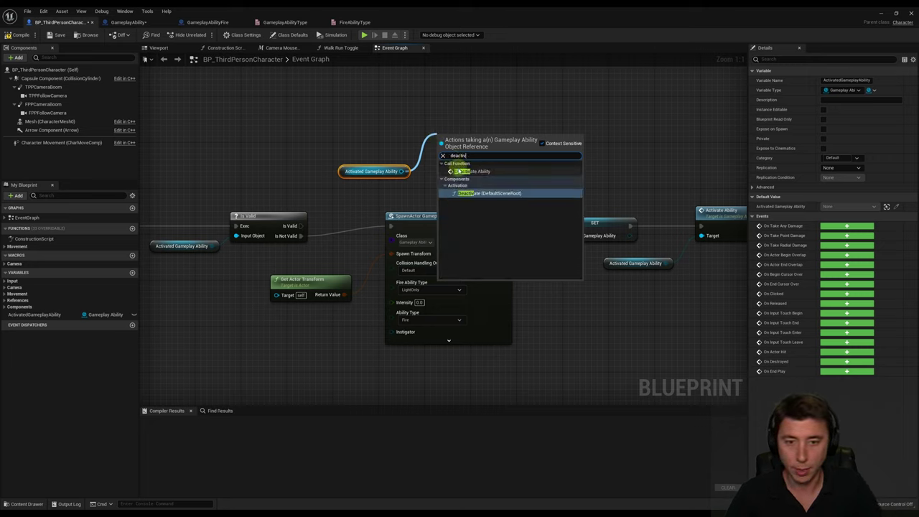
{"action": "left_click", "coordinate": [471, 171]}
{"action": "left_click_drag", "start_coordinate": [304, 228], "coordinate": [454, 157], "text": "ctrl"}
{"action": "double_click", "coordinate": [385, 180]}
{"action": "left_click_drag", "start_coordinate": [385, 180], "coordinate": [336, 158]}
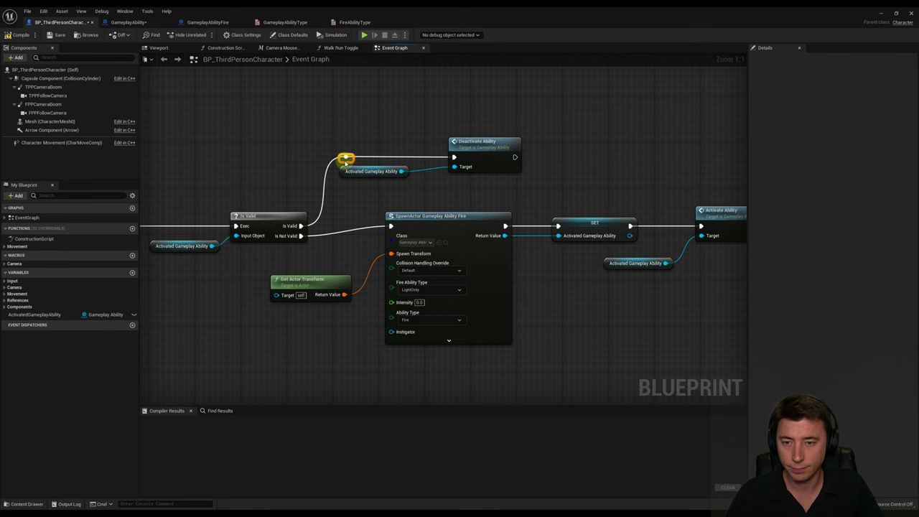
Chain Destroy Actor on another Activated Gameplay Ability getter after Deactivate Ability, then compile.
{"action": "scroll", "coordinate": [460, 237], "scroll_direction": "down", "scroll_amount": 1}
{"action": "left_click_drag", "start_coordinate": [578, 319], "coordinate": [341, 204]}
{"action": "left_click", "coordinate": [386, 185]}
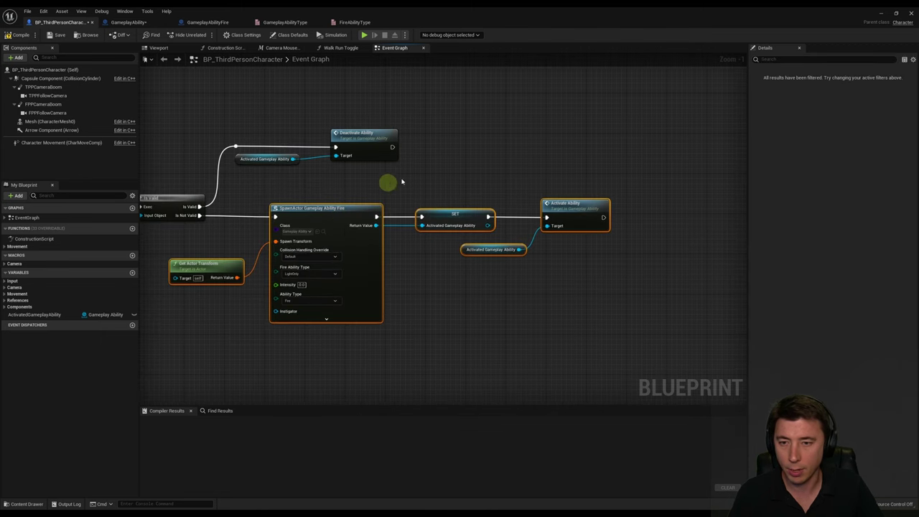
{"action": "scroll", "coordinate": [404, 179], "scroll_direction": "up", "scroll_amount": 1}
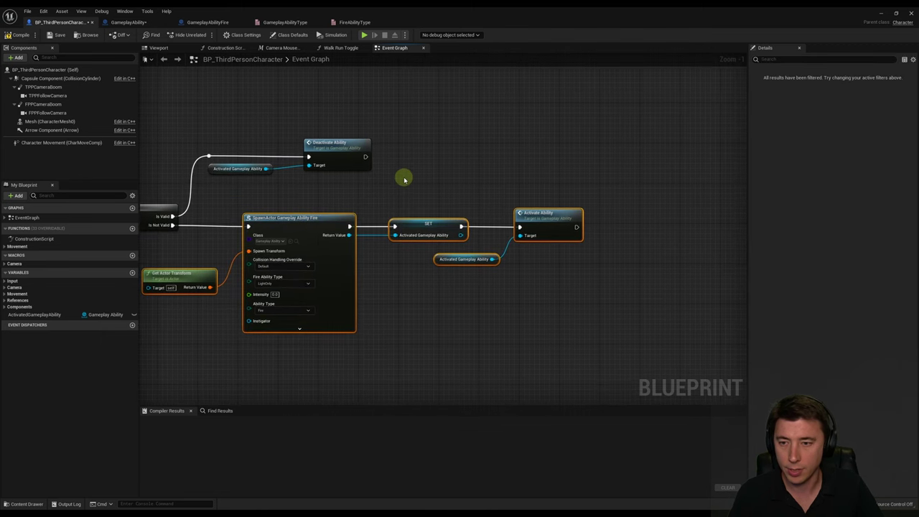
{"action": "left_click", "coordinate": [43, 315]}
{"action": "key", "text": "ctrl+v"}
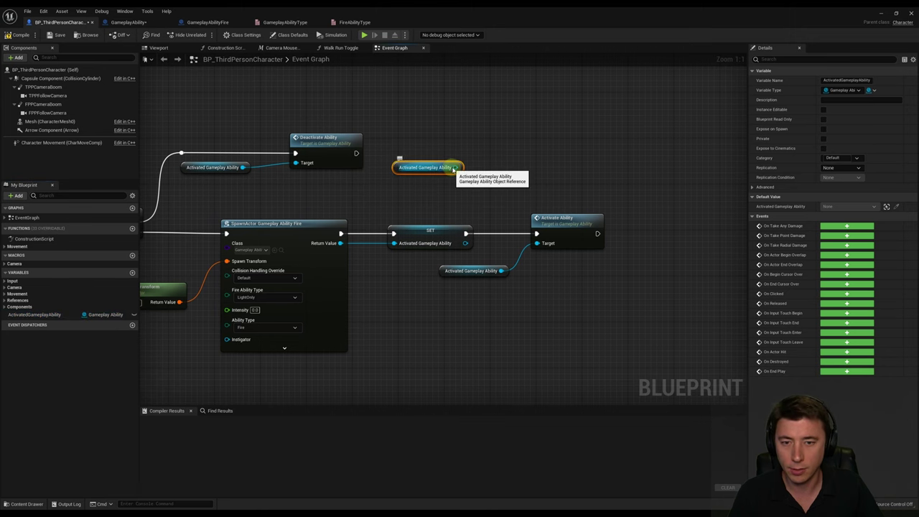
{"action": "left_click_drag", "start_coordinate": [455, 168], "coordinate": [482, 146]}
{"action": "type", "text": "destro"}
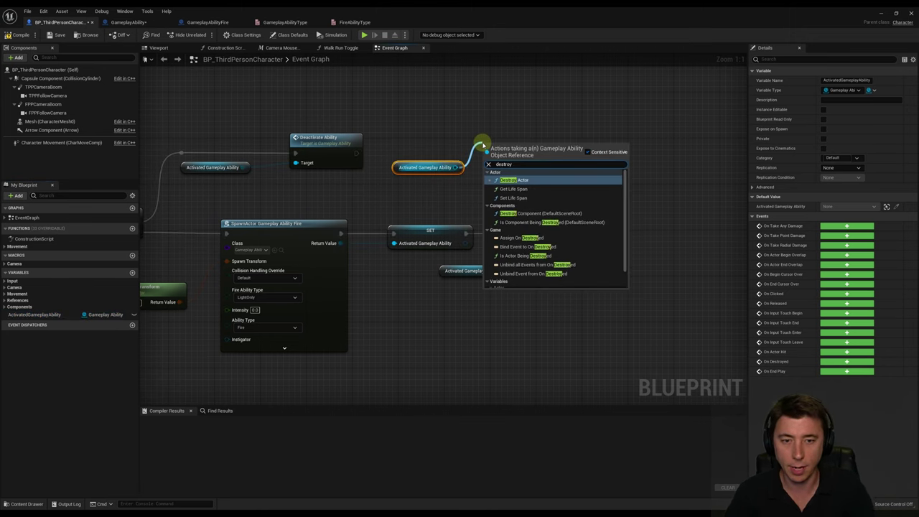
{"action": "type", "text": "y"}
{"action": "left_click", "coordinate": [514, 179]}
{"action": "left_click", "coordinate": [319, 136]}
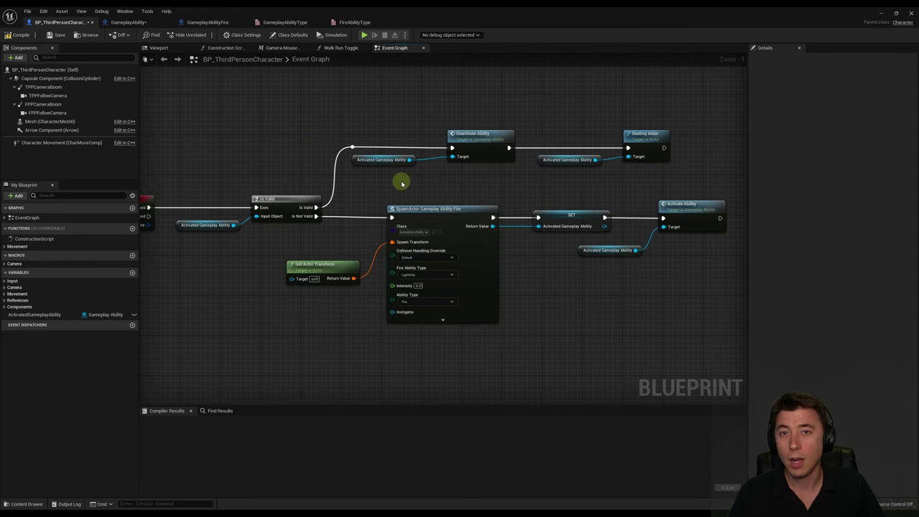
{"action": "left_click", "coordinate": [17, 34]}
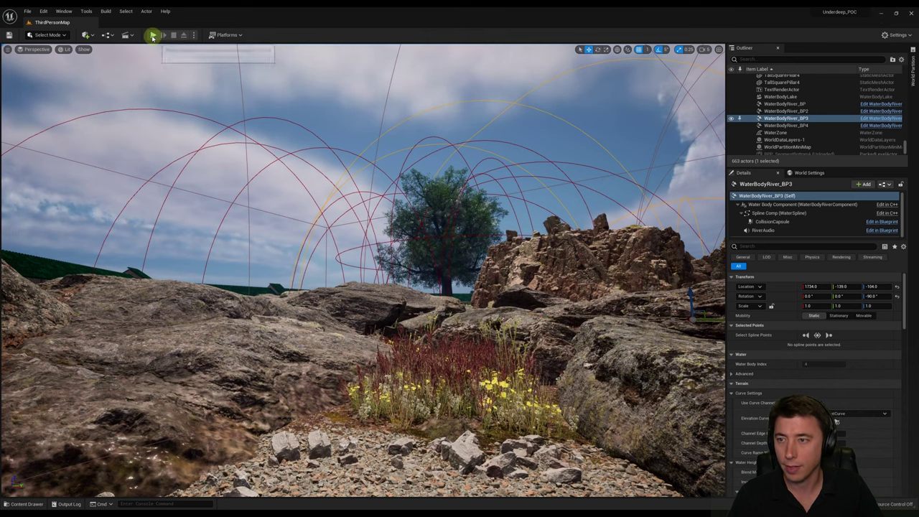
{"action": "left_click", "coordinate": [153, 35]}
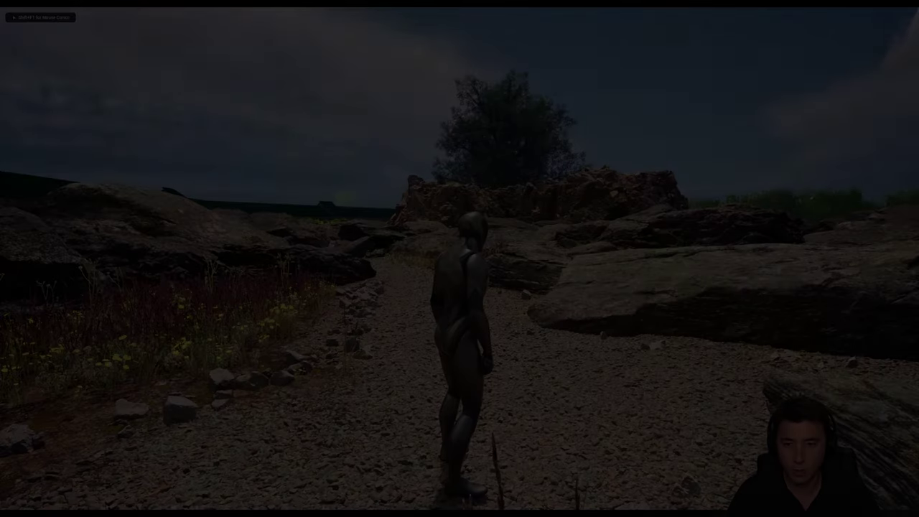
{"action": "key", "text": "1"}
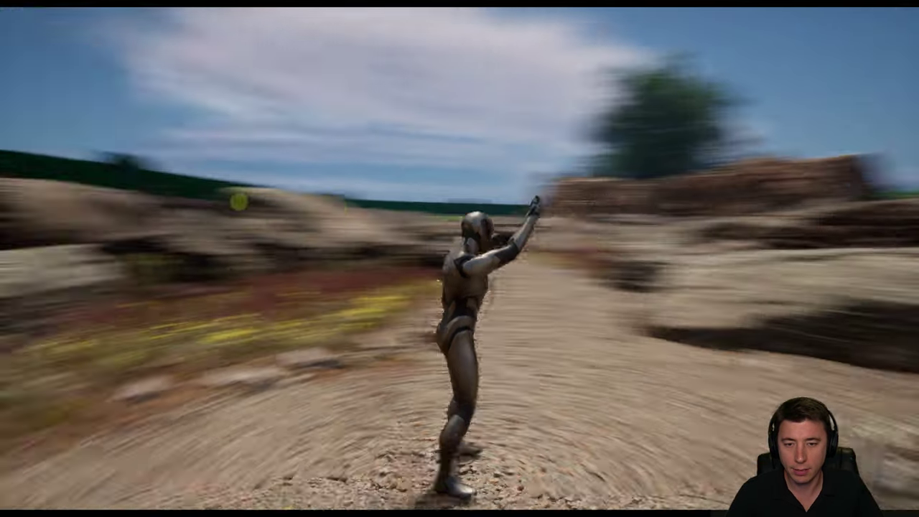
{"action": "key", "text": "Escape"}
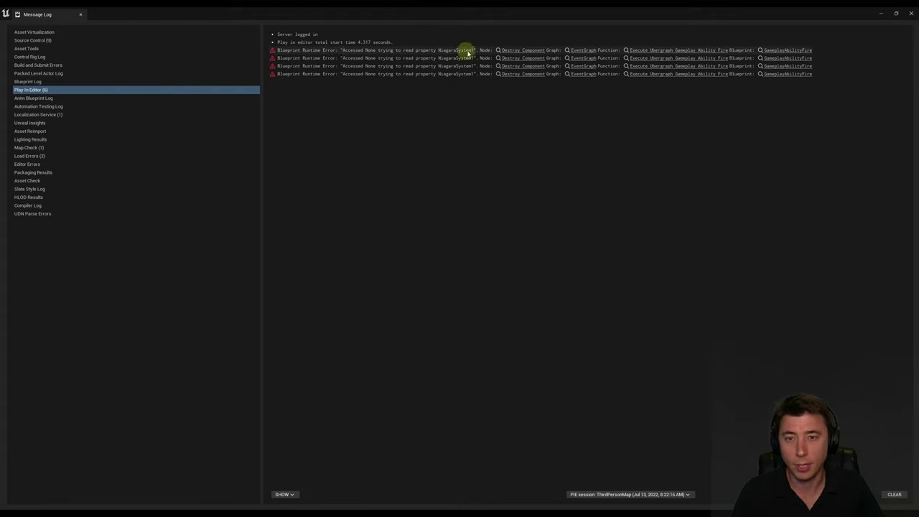
{"action": "left_click", "coordinate": [909, 14]}
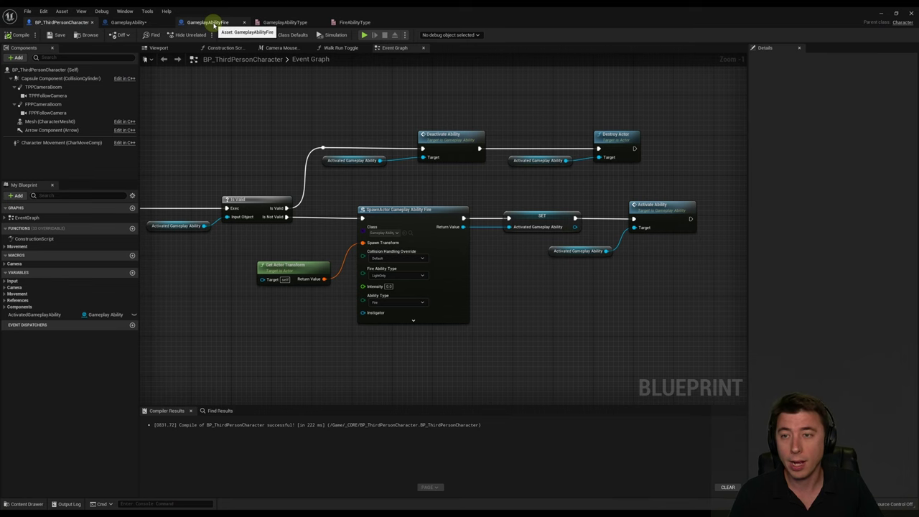
{"action": "left_click", "coordinate": [207, 23]}
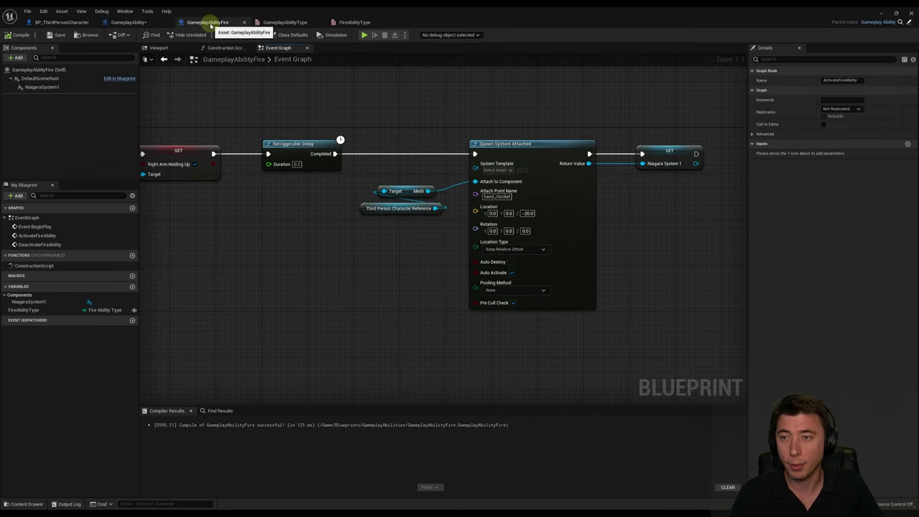
{"action": "scroll", "coordinate": [439, 182], "scroll_direction": "down", "scroll_amount": 1}
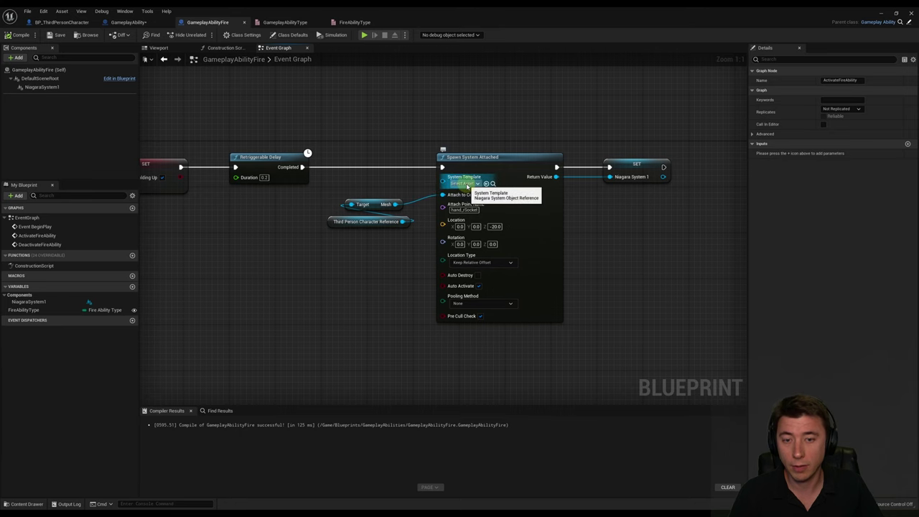
{"action": "left_click", "coordinate": [62, 22]}
{"action": "scroll", "coordinate": [410, 198], "scroll_direction": "down", "scroll_amount": 2}
{"action": "scroll", "coordinate": [410, 198], "scroll_direction": "down", "scroll_amount": 2}
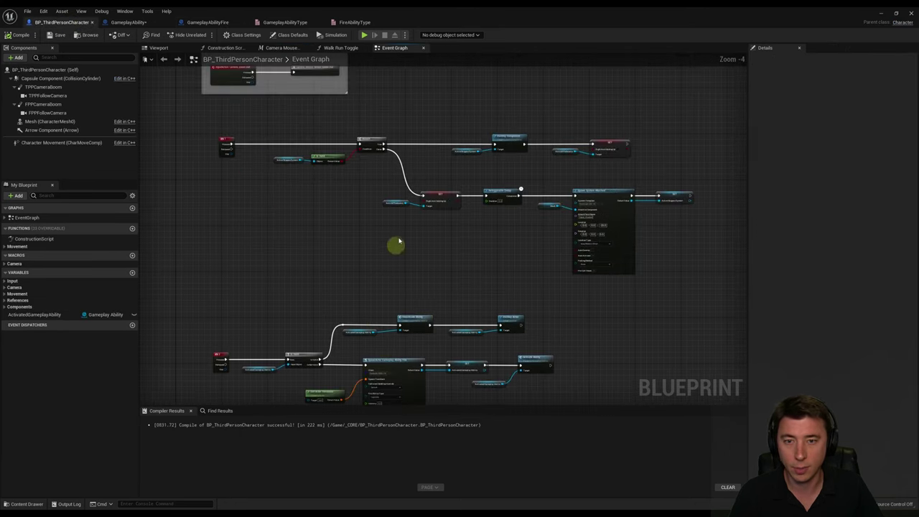
Set Spawn System Attached's System Template to TorchLight_NS and compile GameplayAbilityFire.
{"action": "right_click_drag", "start_coordinate": [394, 242], "coordinate": [315, 237]}
{"action": "scroll", "coordinate": [506, 205], "scroll_direction": "up", "scroll_amount": 5}
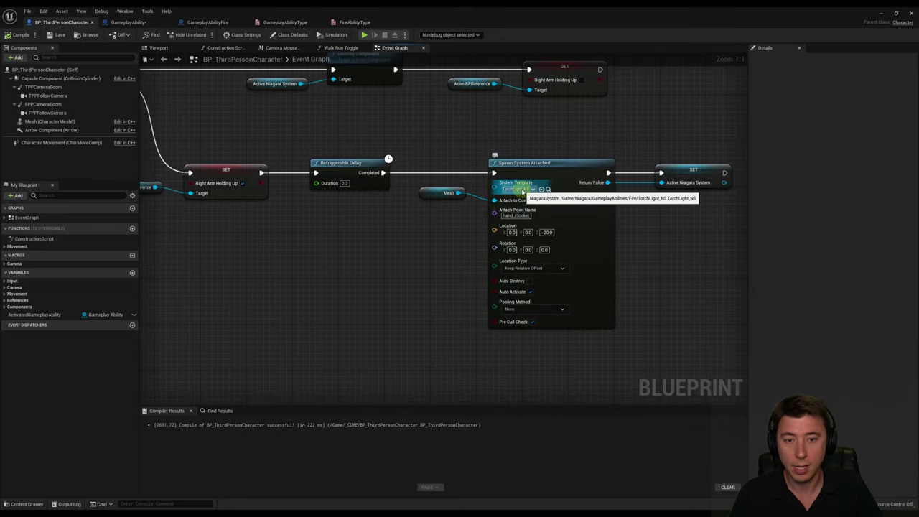
{"action": "left_click", "coordinate": [215, 23]}
{"action": "left_click", "coordinate": [473, 183]}
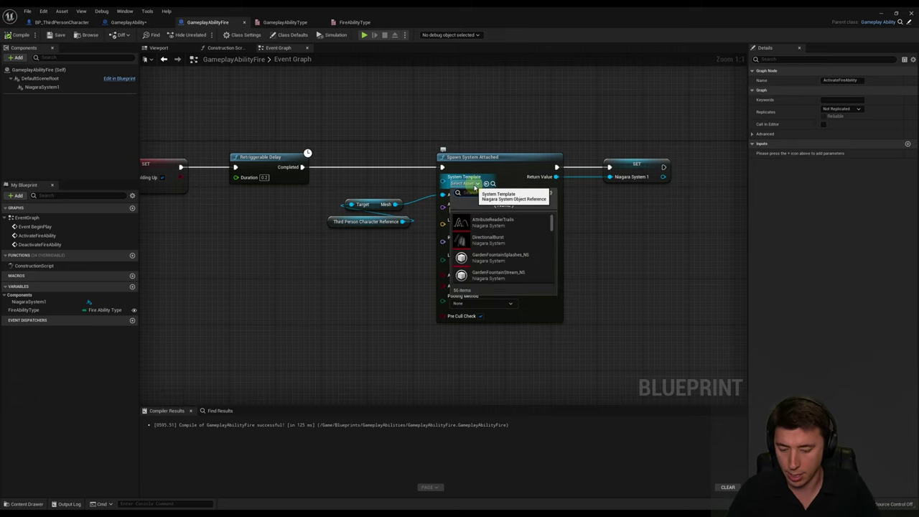
{"action": "type", "text": "Torch"}
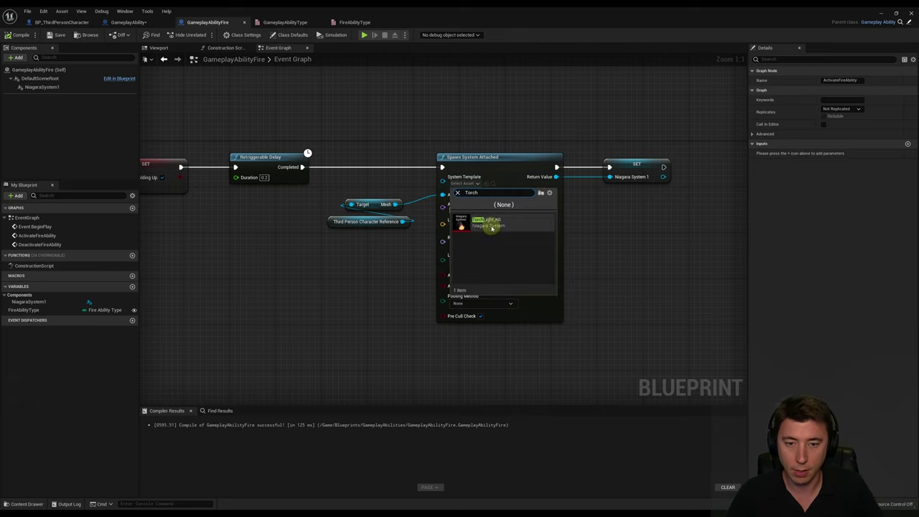
{"action": "left_click", "coordinate": [474, 222]}
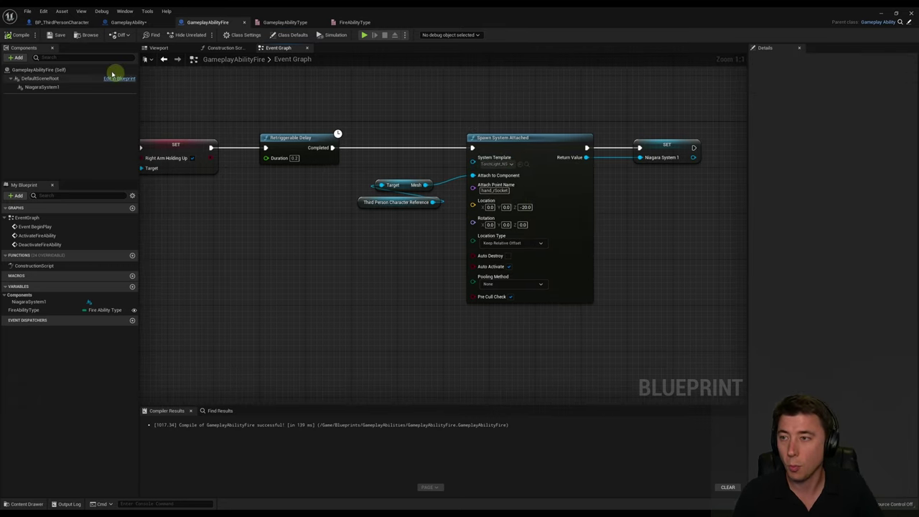
{"action": "left_click", "coordinate": [18, 35]}
Play in editor and press 1 to trigger and release the fire ability.
{"action": "left_click", "coordinate": [884, 12]}
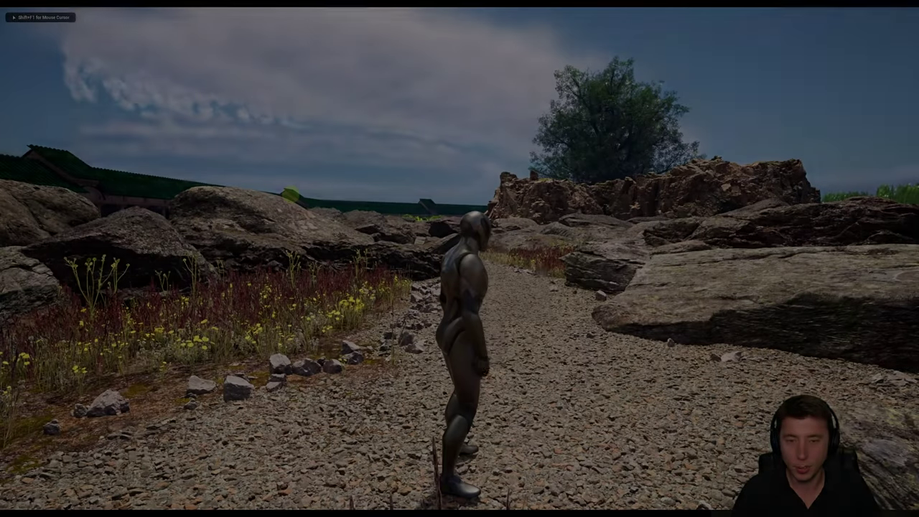
{"action": "key", "text": "1"}
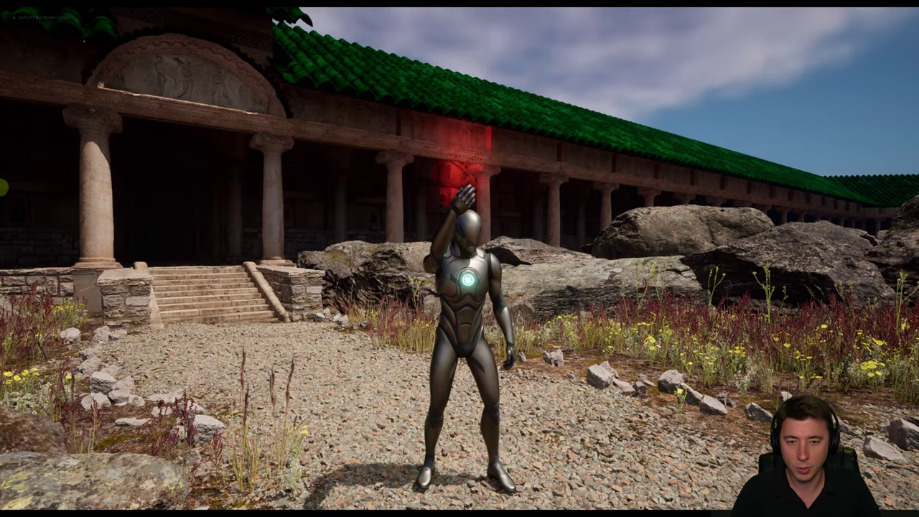
{"action": "key", "text": "1"}
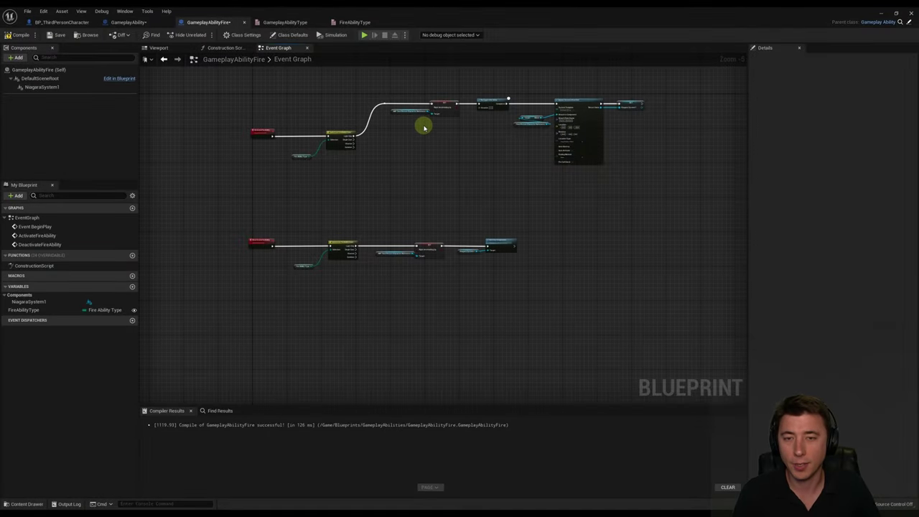
Review the DeactivateFireAbility chain and save GameplayAbilityFire.
{"action": "scroll", "coordinate": [423, 128], "scroll_direction": "up", "scroll_amount": 3}
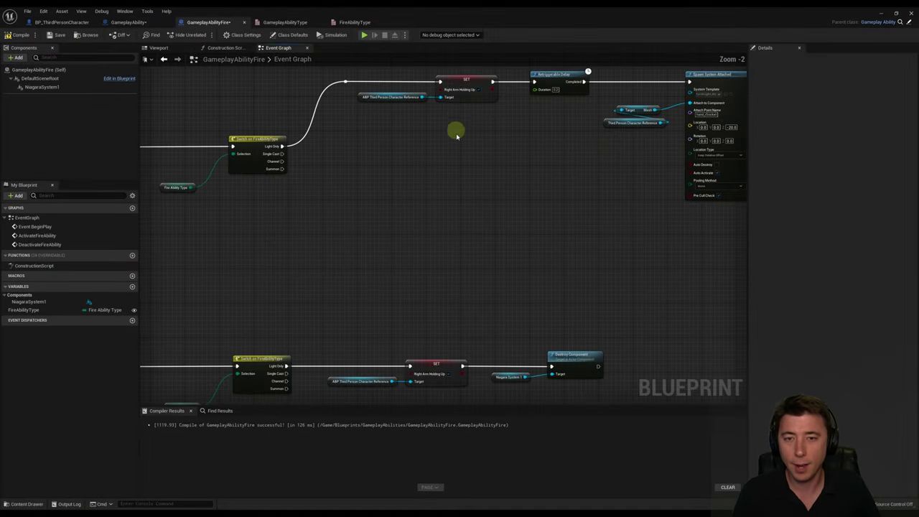
{"action": "scroll", "coordinate": [255, 258], "scroll_direction": "up", "scroll_amount": 2}
{"action": "right_click_drag", "start_coordinate": [255, 258], "coordinate": [330, 257]}
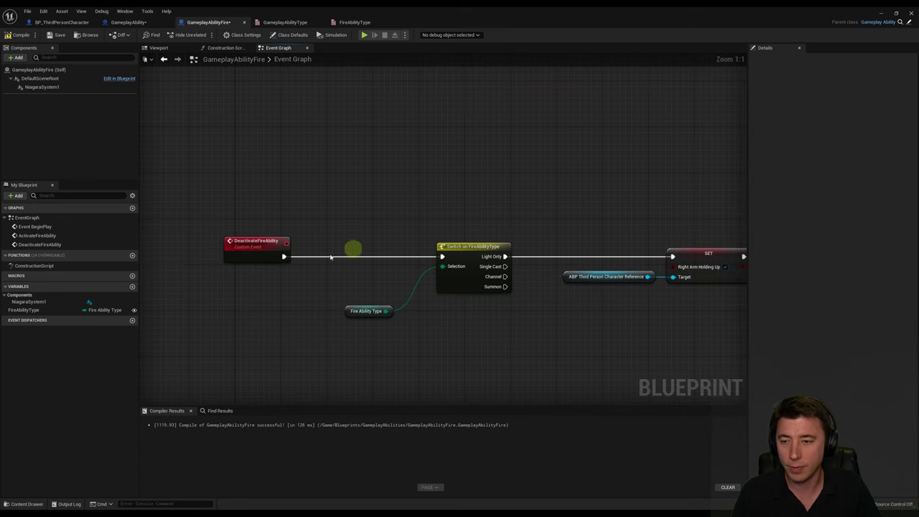
{"action": "right_click_drag", "start_coordinate": [397, 229], "coordinate": [453, 300]}
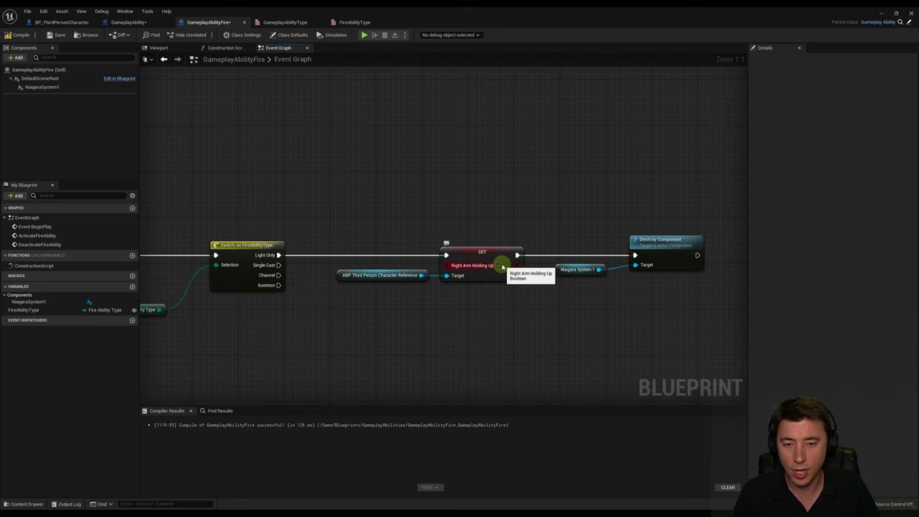
{"action": "left_click", "coordinate": [51, 38]}
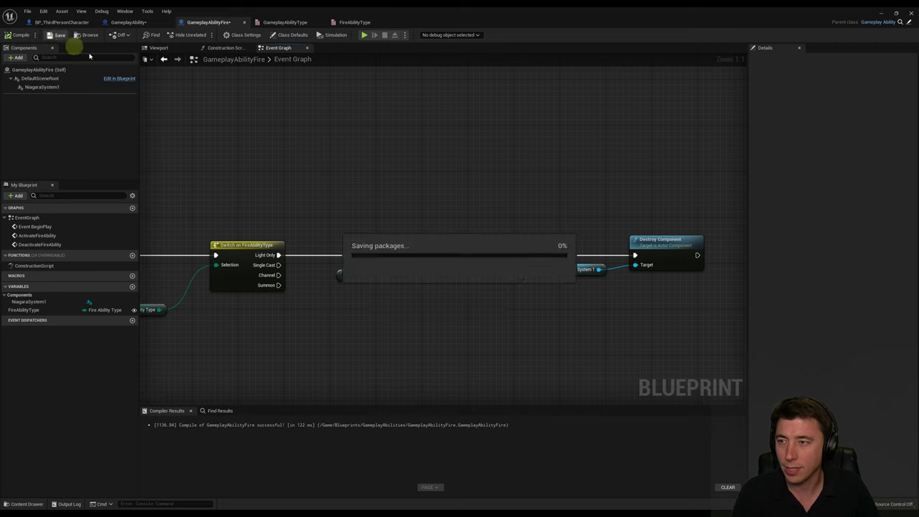
{"action": "right_click_drag", "start_coordinate": [556, 188], "coordinate": [460, 180]}
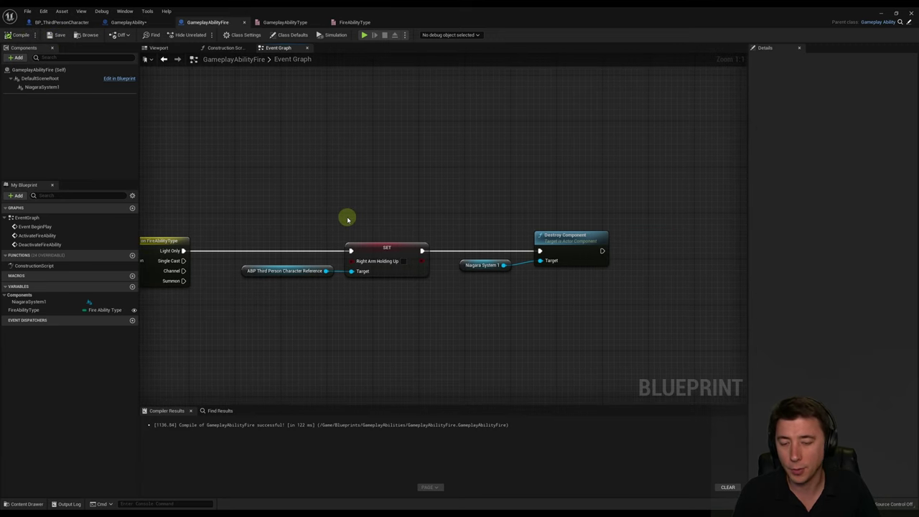
{"action": "right_click_drag", "start_coordinate": [329, 225], "coordinate": [370, 213]}
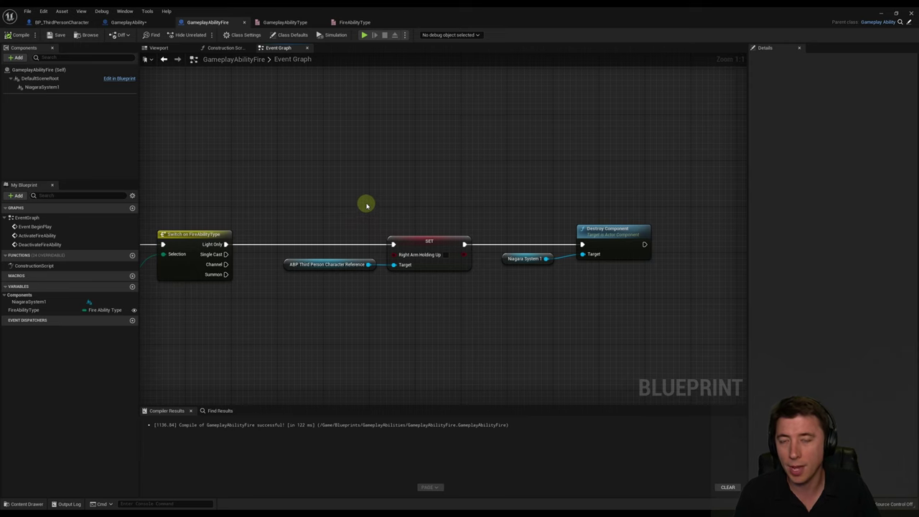
{"action": "scroll", "coordinate": [345, 289], "scroll_direction": "down", "scroll_amount": 2}
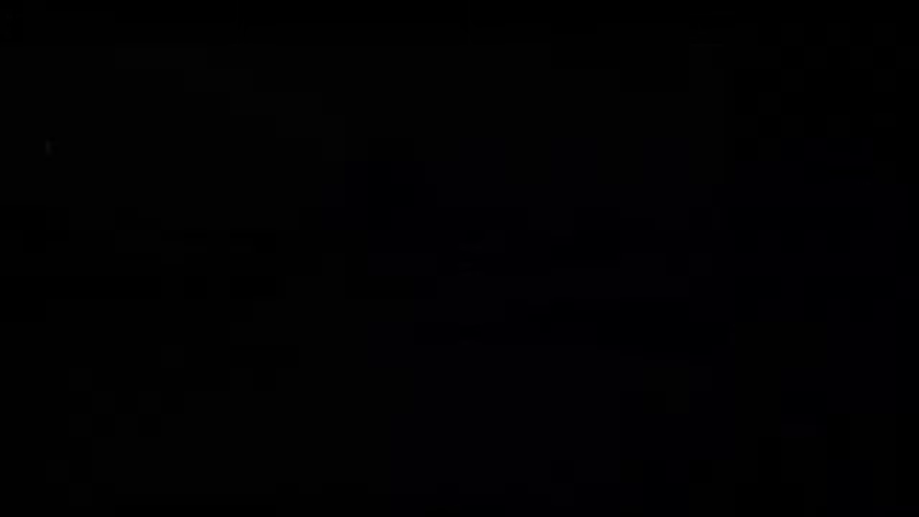
Run the character toward the temple stairs to test the hand flame while moving.
{"action": "key", "text": "w"}
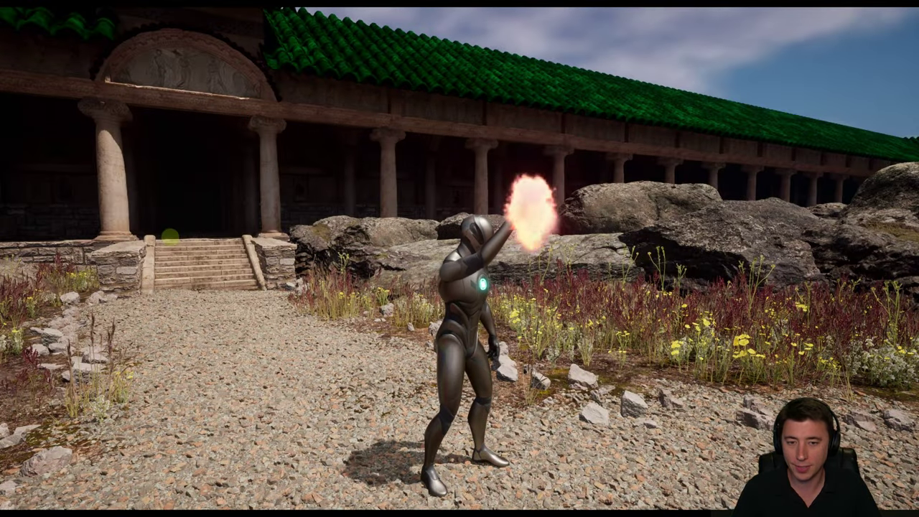
{"action": "key", "text": "w"}
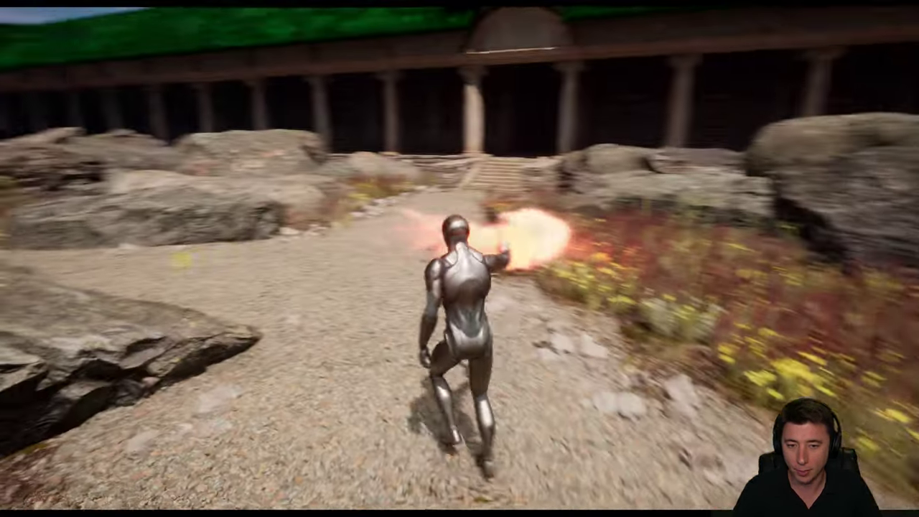
{"action": "key", "text": "w"}
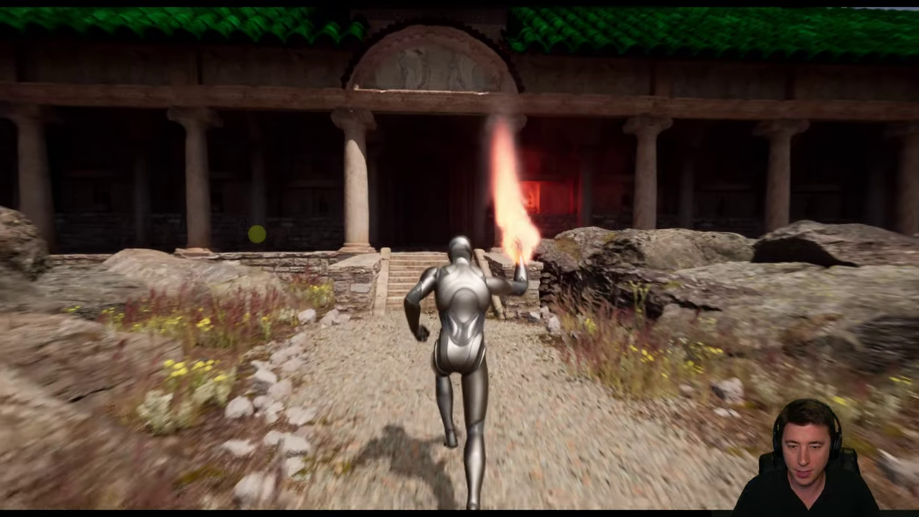
{"action": "key", "text": "w"}
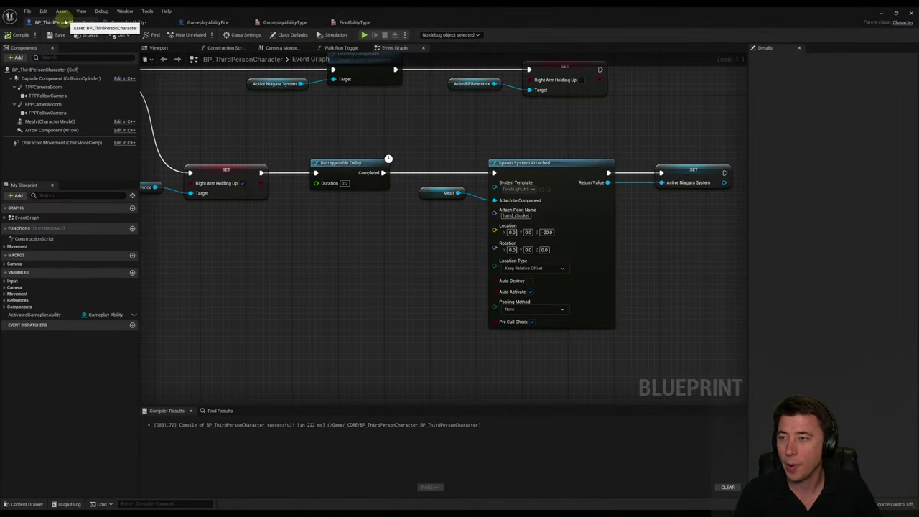
Delete the upper node group and the red input event node, then undo both deletions.
{"action": "scroll", "coordinate": [355, 262], "scroll_direction": "down", "scroll_amount": 7}
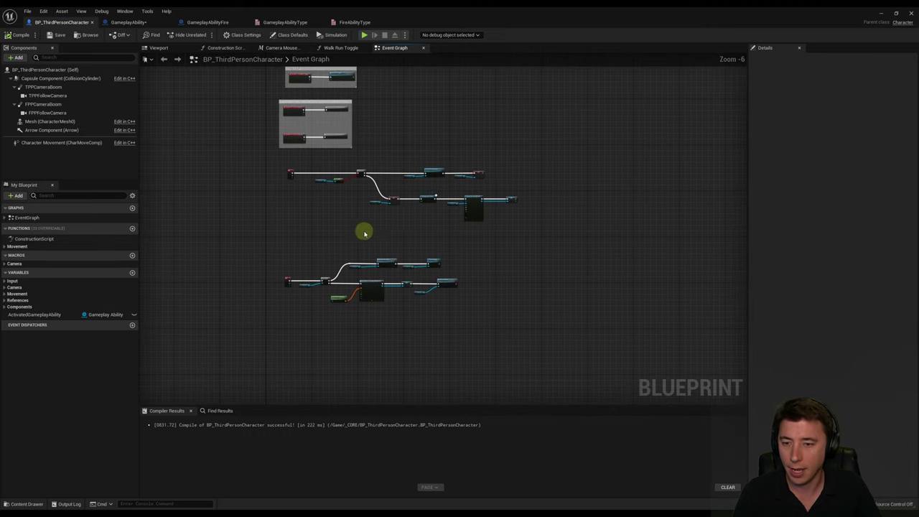
{"action": "scroll", "coordinate": [363, 232], "scroll_direction": "up", "scroll_amount": 2}
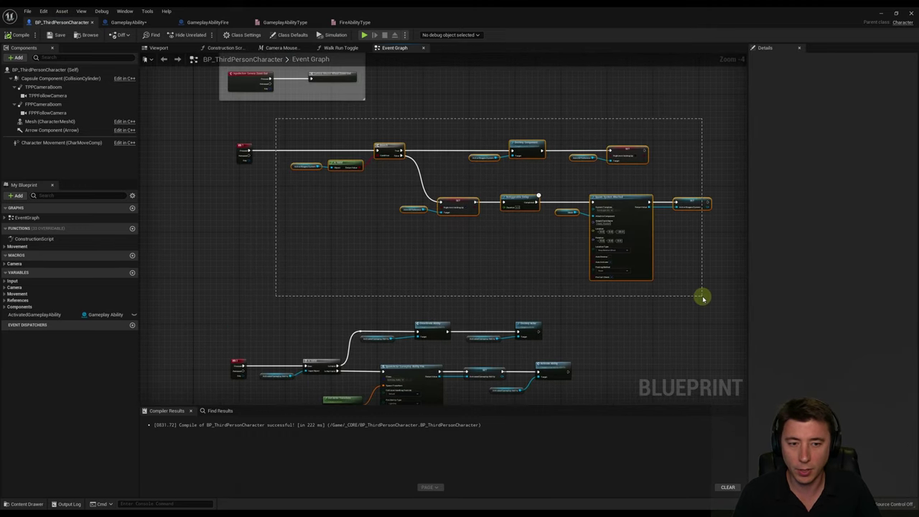
{"action": "left_click_drag", "start_coordinate": [702, 297], "coordinate": [702, 295]}
{"action": "key", "text": "Delete"}
{"action": "right_click_drag", "start_coordinate": [354, 284], "coordinate": [360, 246]}
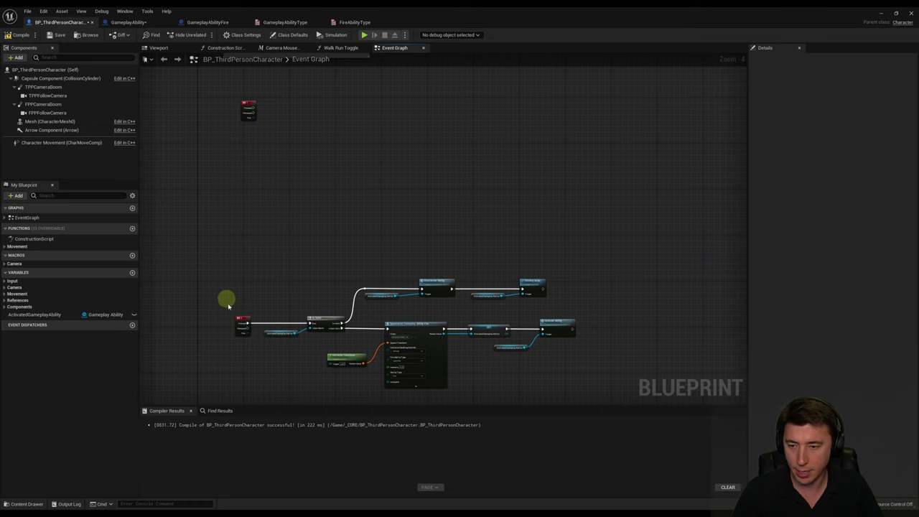
{"action": "left_click", "coordinate": [244, 324]}
{"action": "key", "text": "Delete"}
{"action": "right_click_drag", "start_coordinate": [477, 355], "coordinate": [481, 296]}
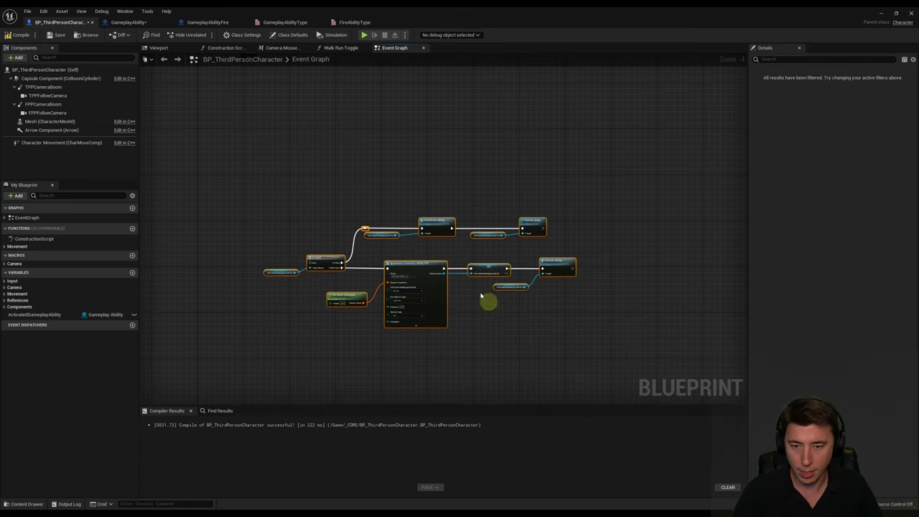
{"action": "key", "text": "ctrl+z"}
{"action": "key", "text": "ctrl+z"}
Reselect the red input event node together with its connected nodes.
{"action": "right_click_drag", "start_coordinate": [303, 137], "coordinate": [272, 201]}
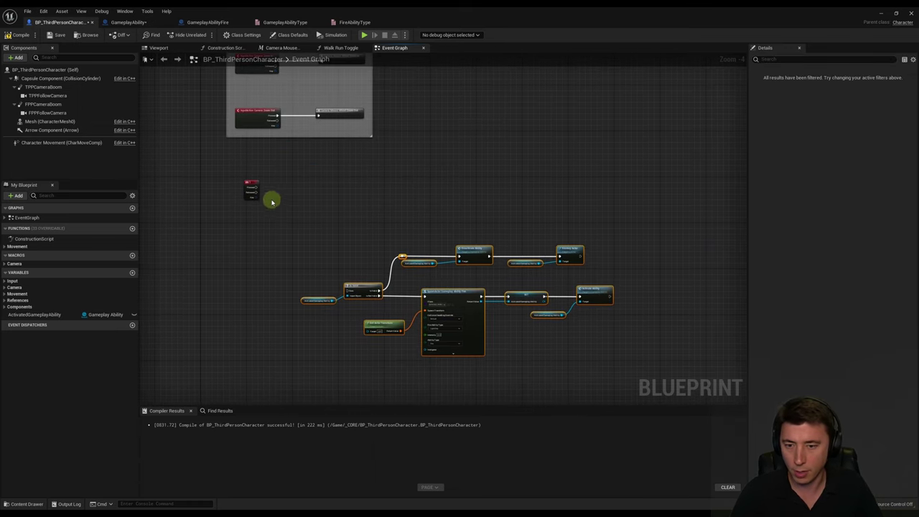
{"action": "left_click_drag", "start_coordinate": [246, 246], "coordinate": [254, 217]}
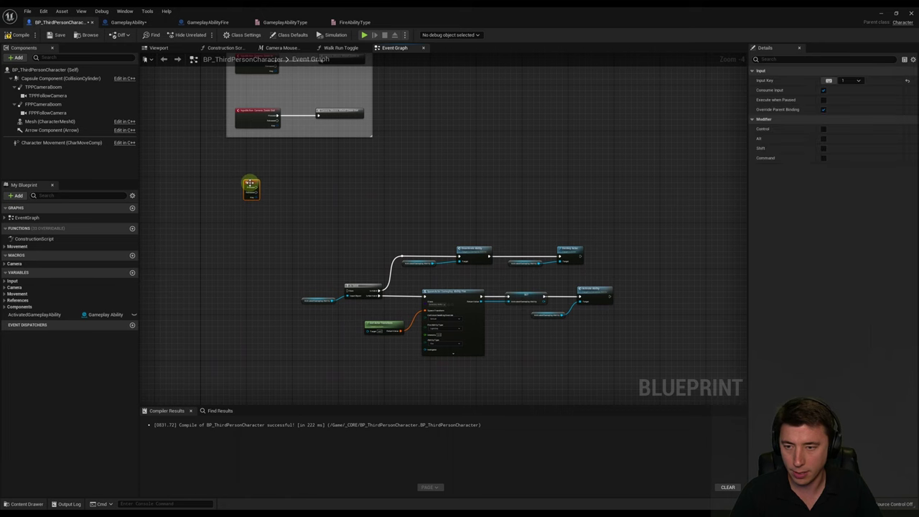
{"action": "scroll", "coordinate": [253, 280], "scroll_direction": "up", "scroll_amount": 3}
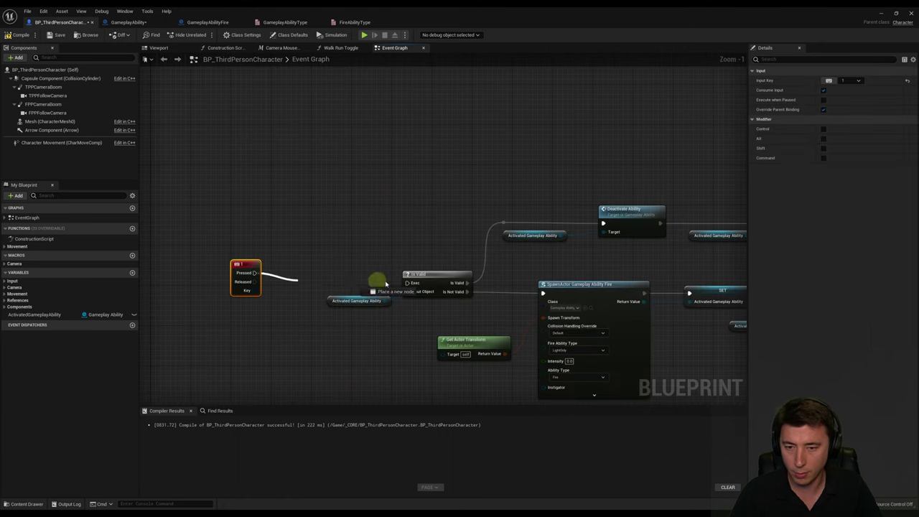
{"action": "scroll", "coordinate": [383, 249], "scroll_direction": "down", "scroll_amount": 2}
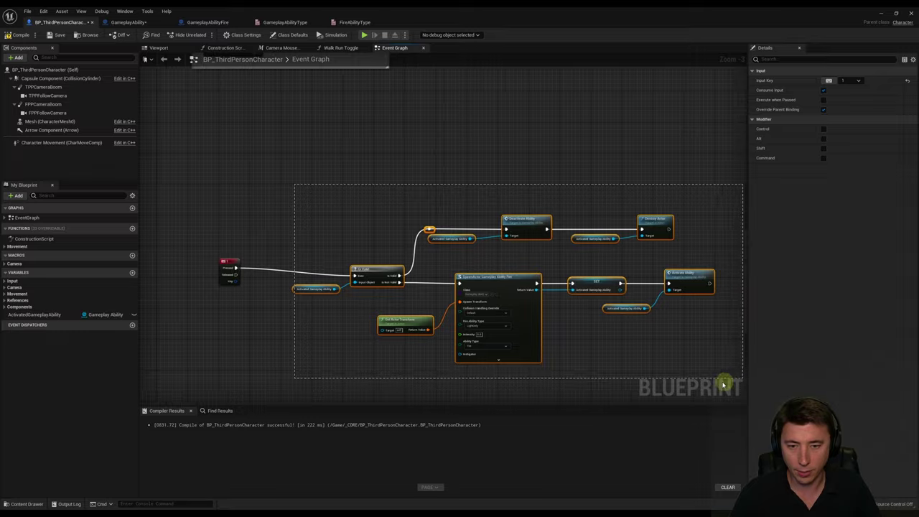
{"action": "left_click_drag", "start_coordinate": [723, 385], "coordinate": [725, 384]}
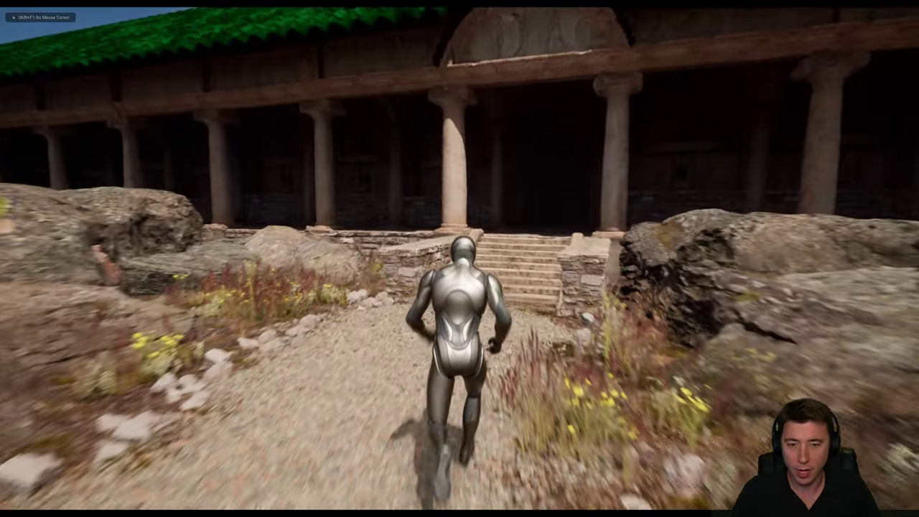
Run around the temple area and cast the fire ability twice, watching the flame toggle.
{"action": "key", "text": "w"}
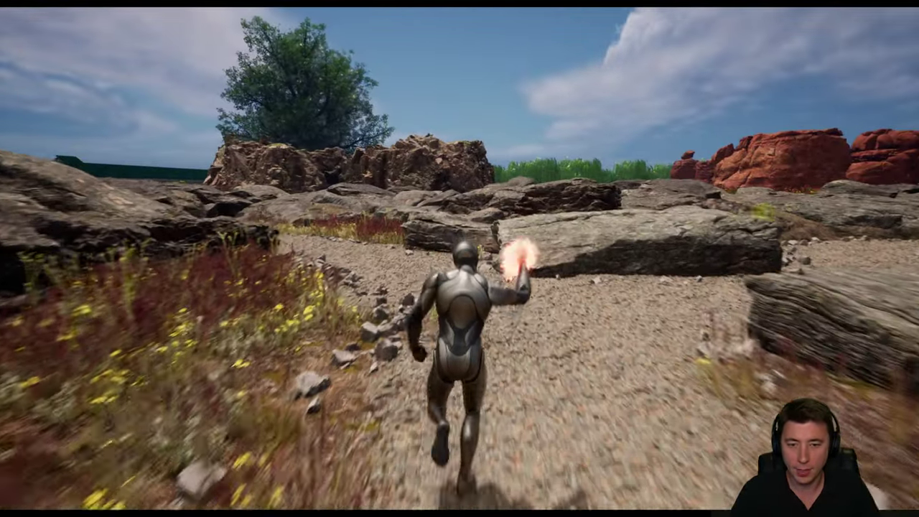
{"action": "key", "text": "d"}
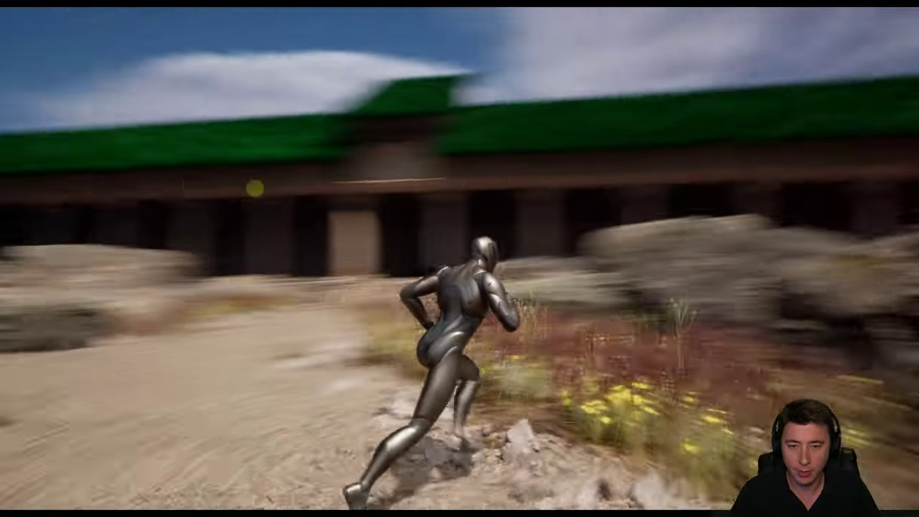
{"action": "key", "text": "f"}
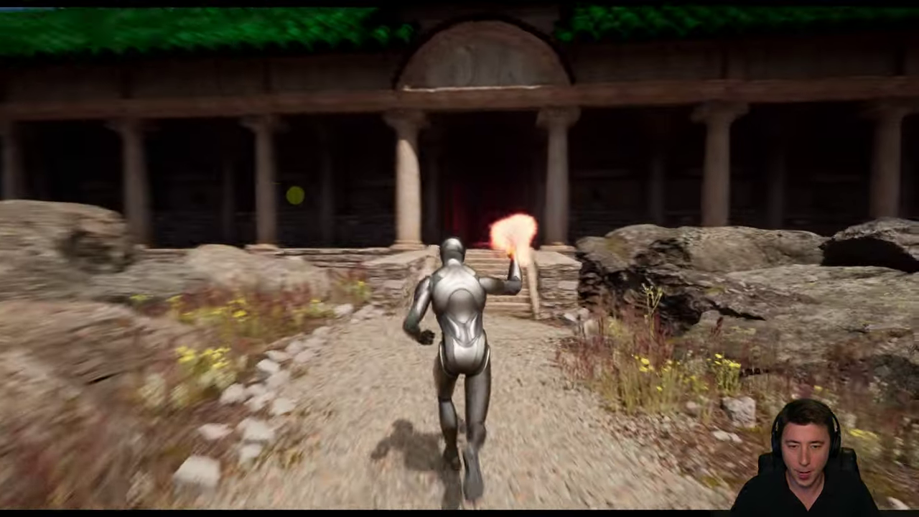
{"action": "key", "text": "w"}
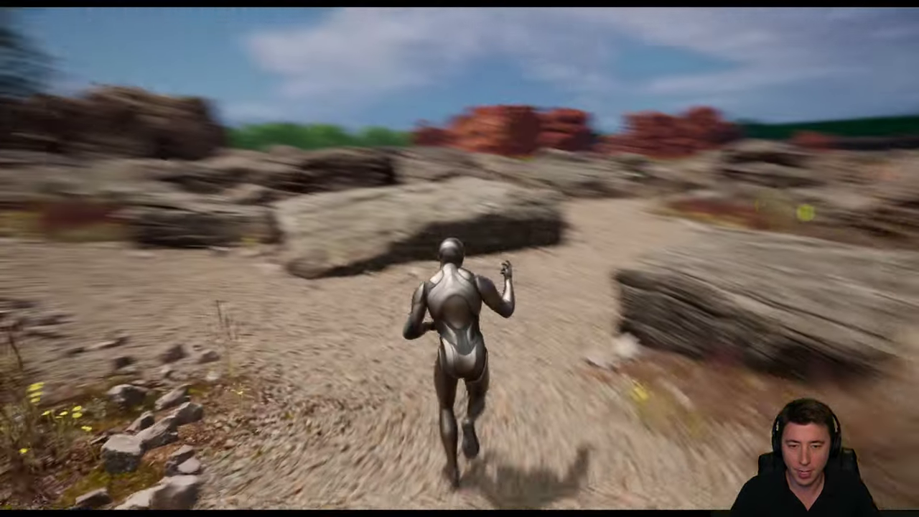
{"action": "key", "text": "w"}
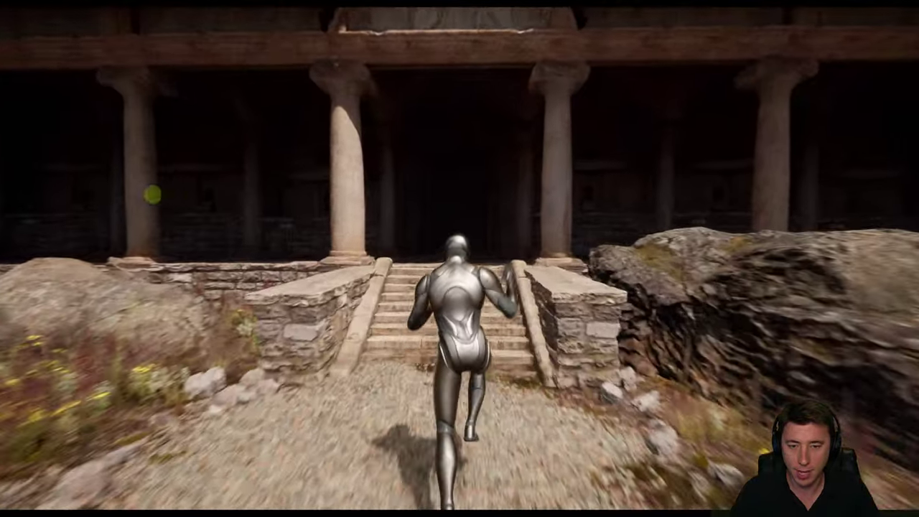
{"action": "key", "text": "f"}
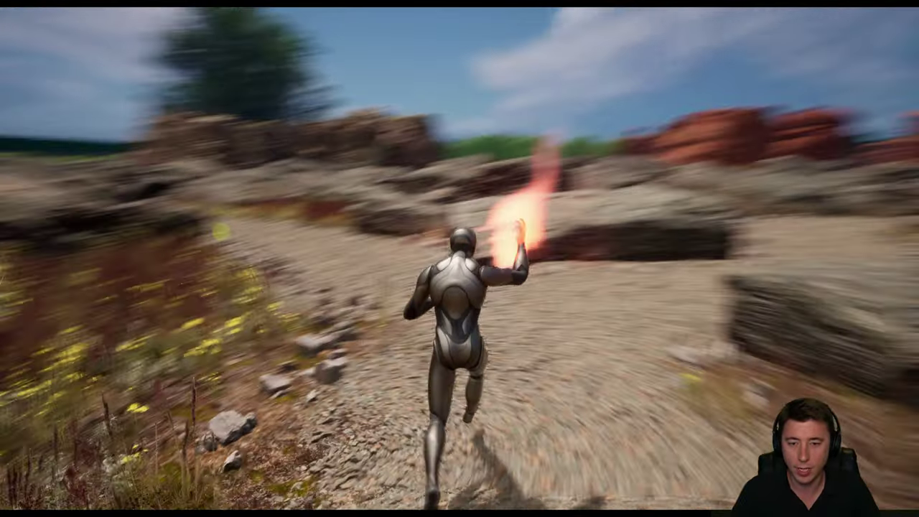
{"action": "key", "text": "w"}
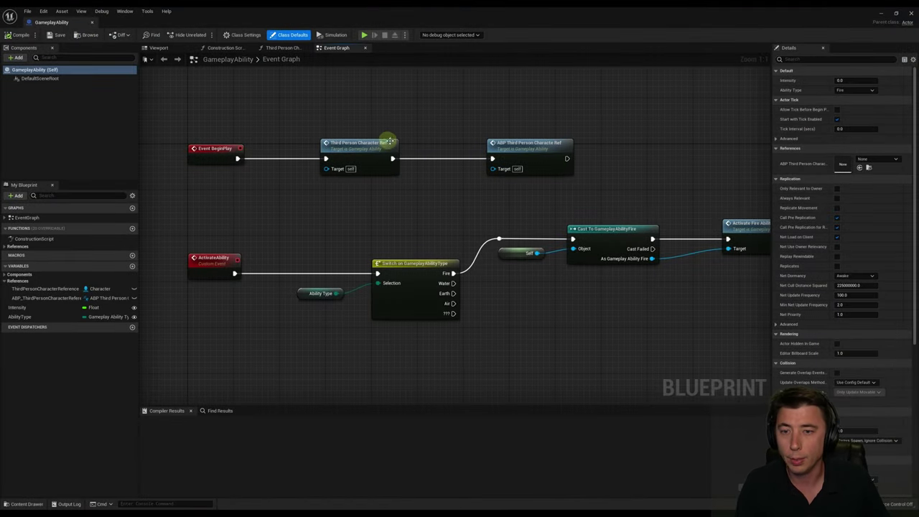
Open the Third Person Character Ref function graph from GameplayAbility's Event Graph.
{"action": "left_click", "coordinate": [349, 148]}
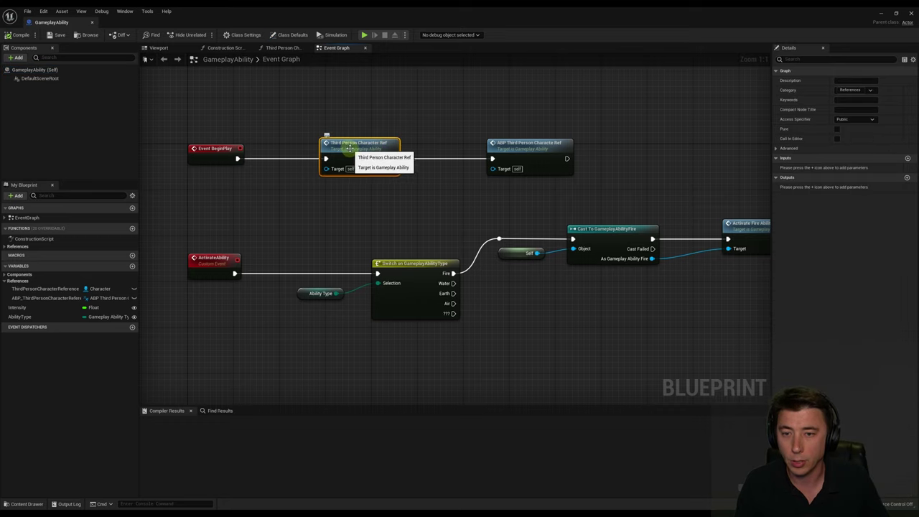
{"action": "double_click", "coordinate": [349, 148]}
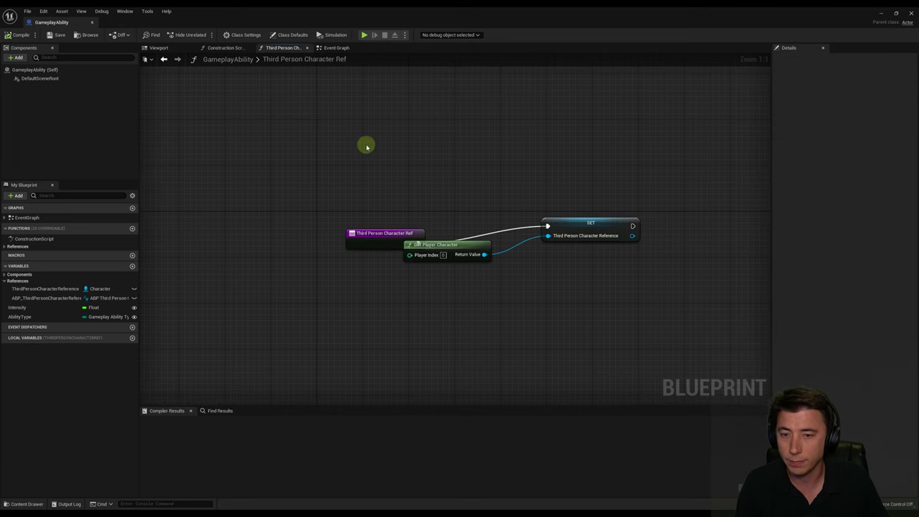
{"action": "left_click", "coordinate": [393, 216]}
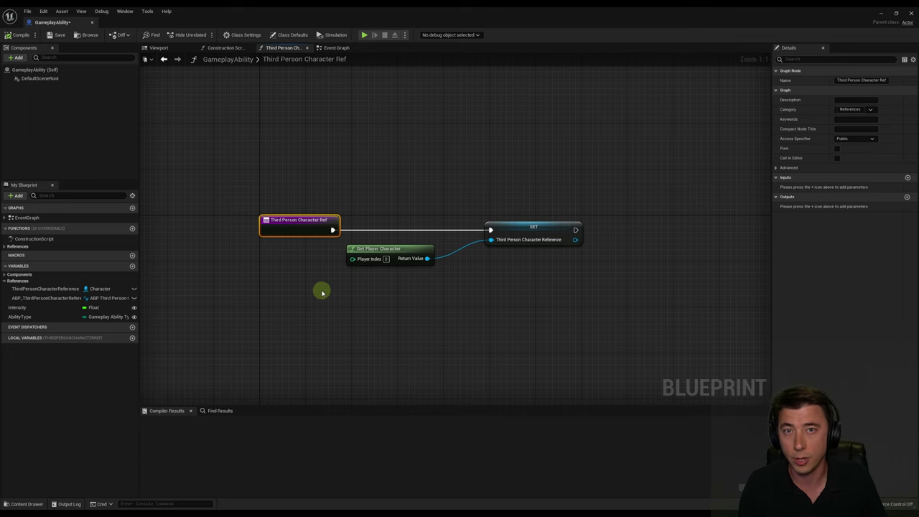
Insert a Cast To BP_ThirdPersonCharacter between Get Player Character and SET, wiring execution and result.
{"action": "right_click_drag", "start_coordinate": [420, 289], "coordinate": [369, 276]}
{"action": "left_click_drag", "start_coordinate": [473, 214], "coordinate": [678, 220]}
{"action": "left_click_drag", "start_coordinate": [376, 244], "coordinate": [400, 217], "text": "ctrl"}
{"action": "type", "text": "cast to thirdp"}
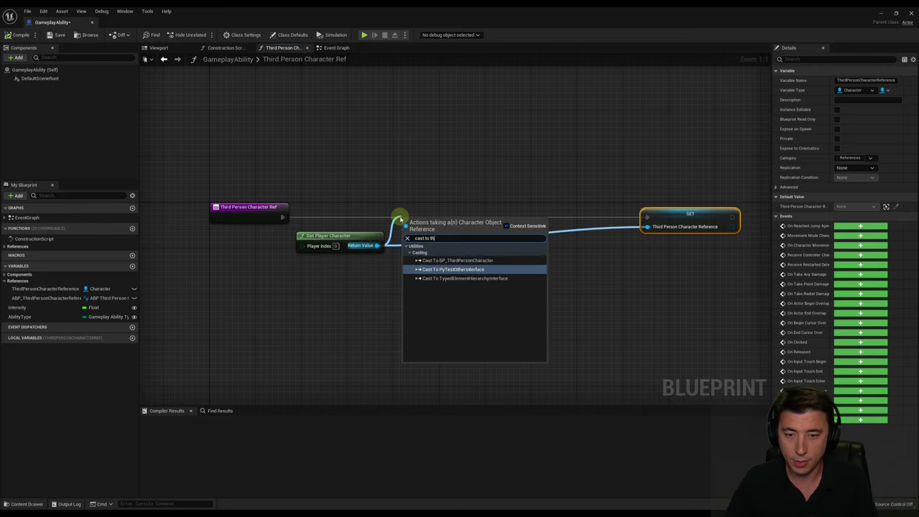
{"action": "left_click", "coordinate": [463, 259]}
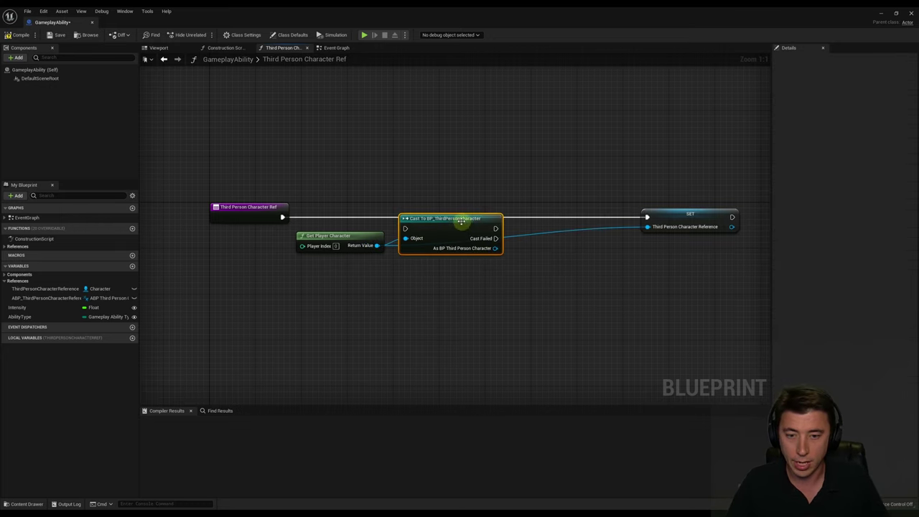
{"action": "left_click_drag", "start_coordinate": [457, 214], "coordinate": [473, 206]}
{"action": "left_click_drag", "start_coordinate": [279, 219], "coordinate": [422, 217]}
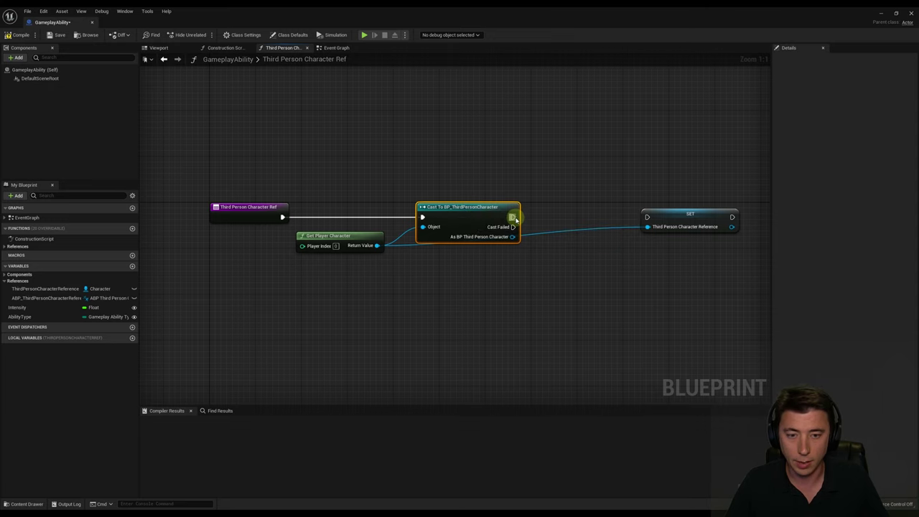
{"action": "left_click_drag", "start_coordinate": [512, 217], "coordinate": [647, 217]}
{"action": "right_click_drag", "start_coordinate": [629, 201], "coordinate": [528, 201]}
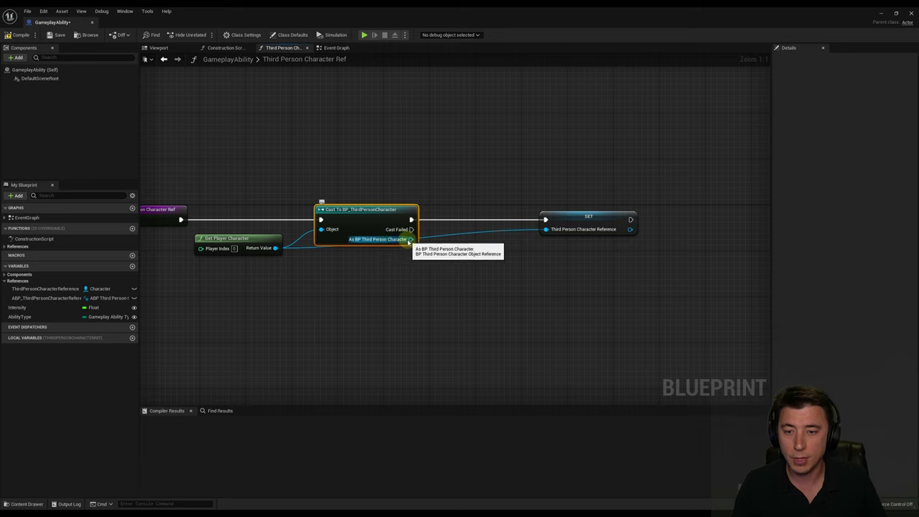
{"action": "left_click_drag", "start_coordinate": [413, 238], "coordinate": [551, 230]}
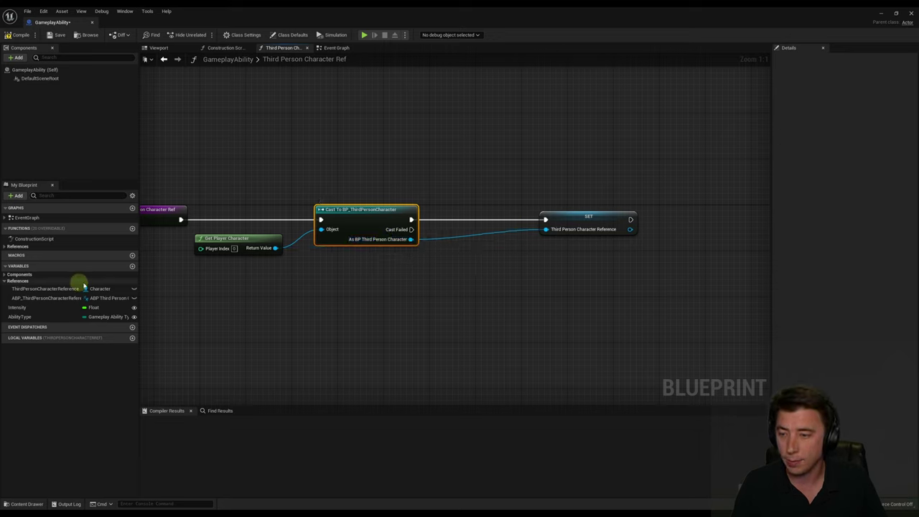
Retype ThirdPersonCharacterReference to a BP Third Person Character object reference and save the blueprint.
{"action": "left_click", "coordinate": [113, 289]}
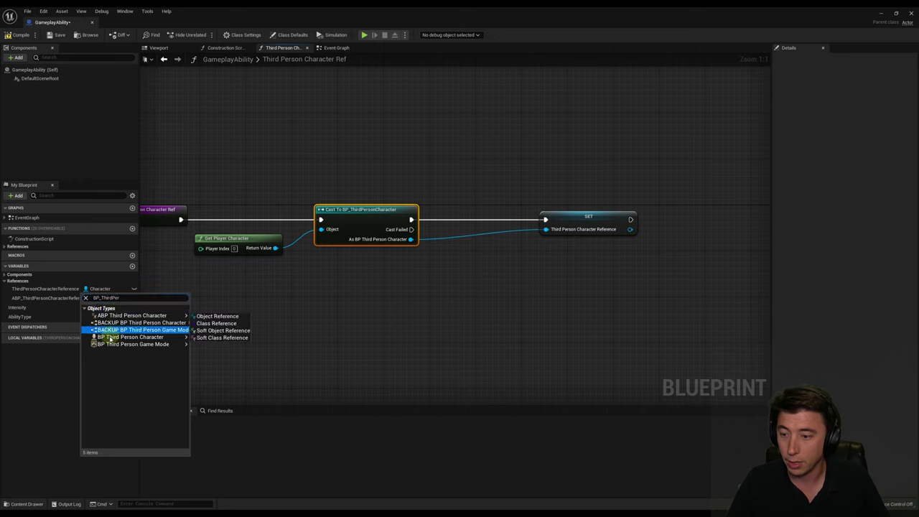
{"action": "mouse_move", "coordinate": [127, 337]}
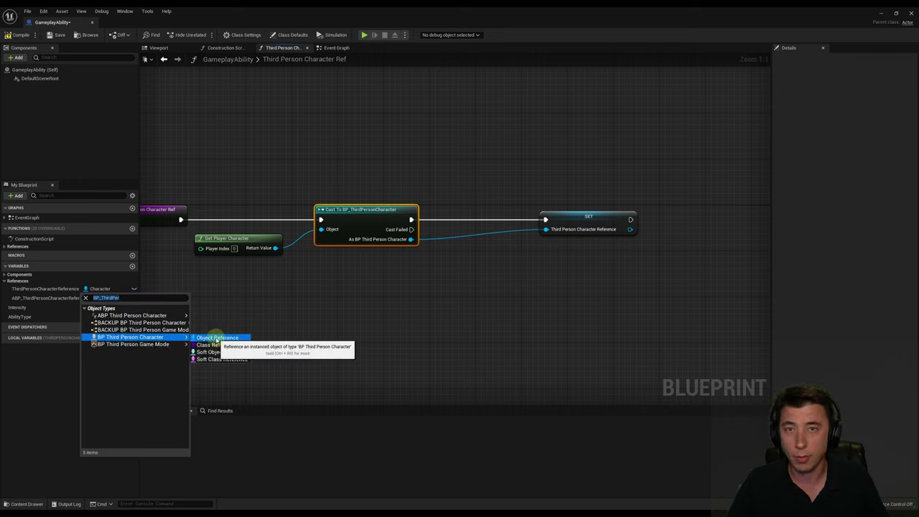
{"action": "left_click", "coordinate": [216, 337]}
{"action": "left_click", "coordinate": [457, 280]}
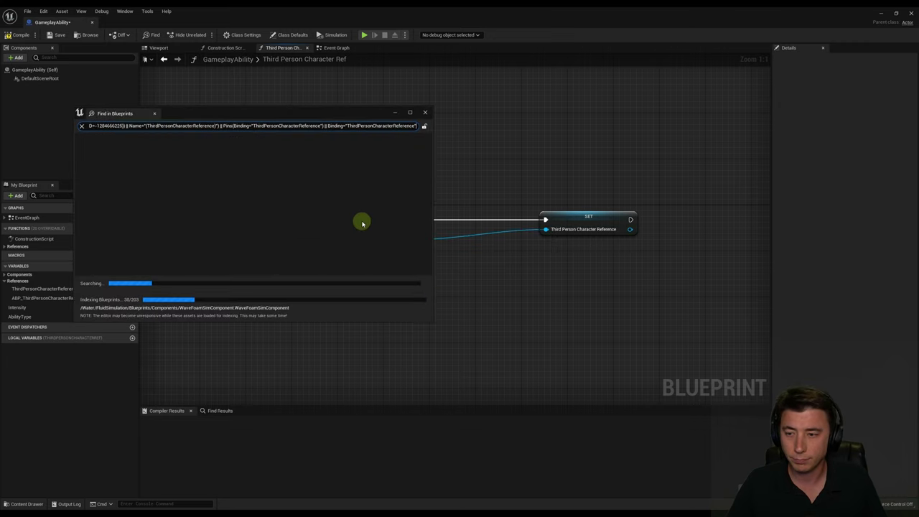
{"action": "left_click", "coordinate": [19, 37]}
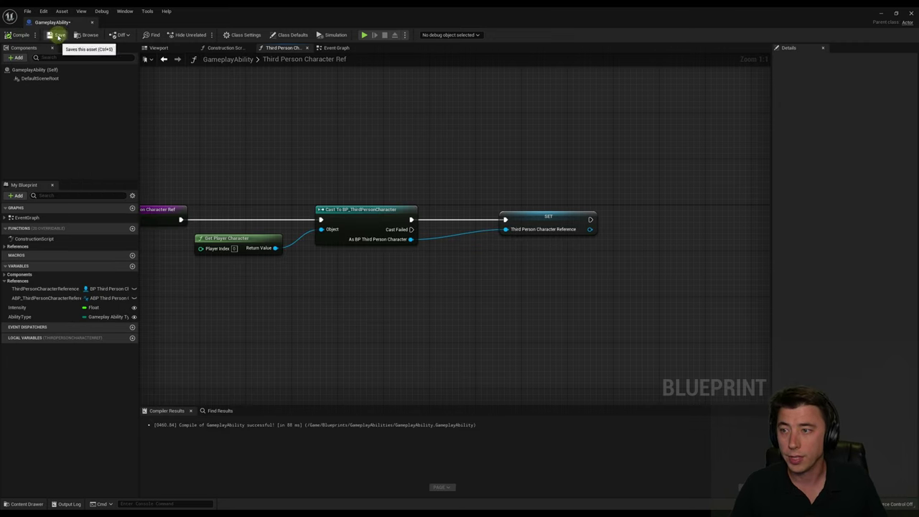